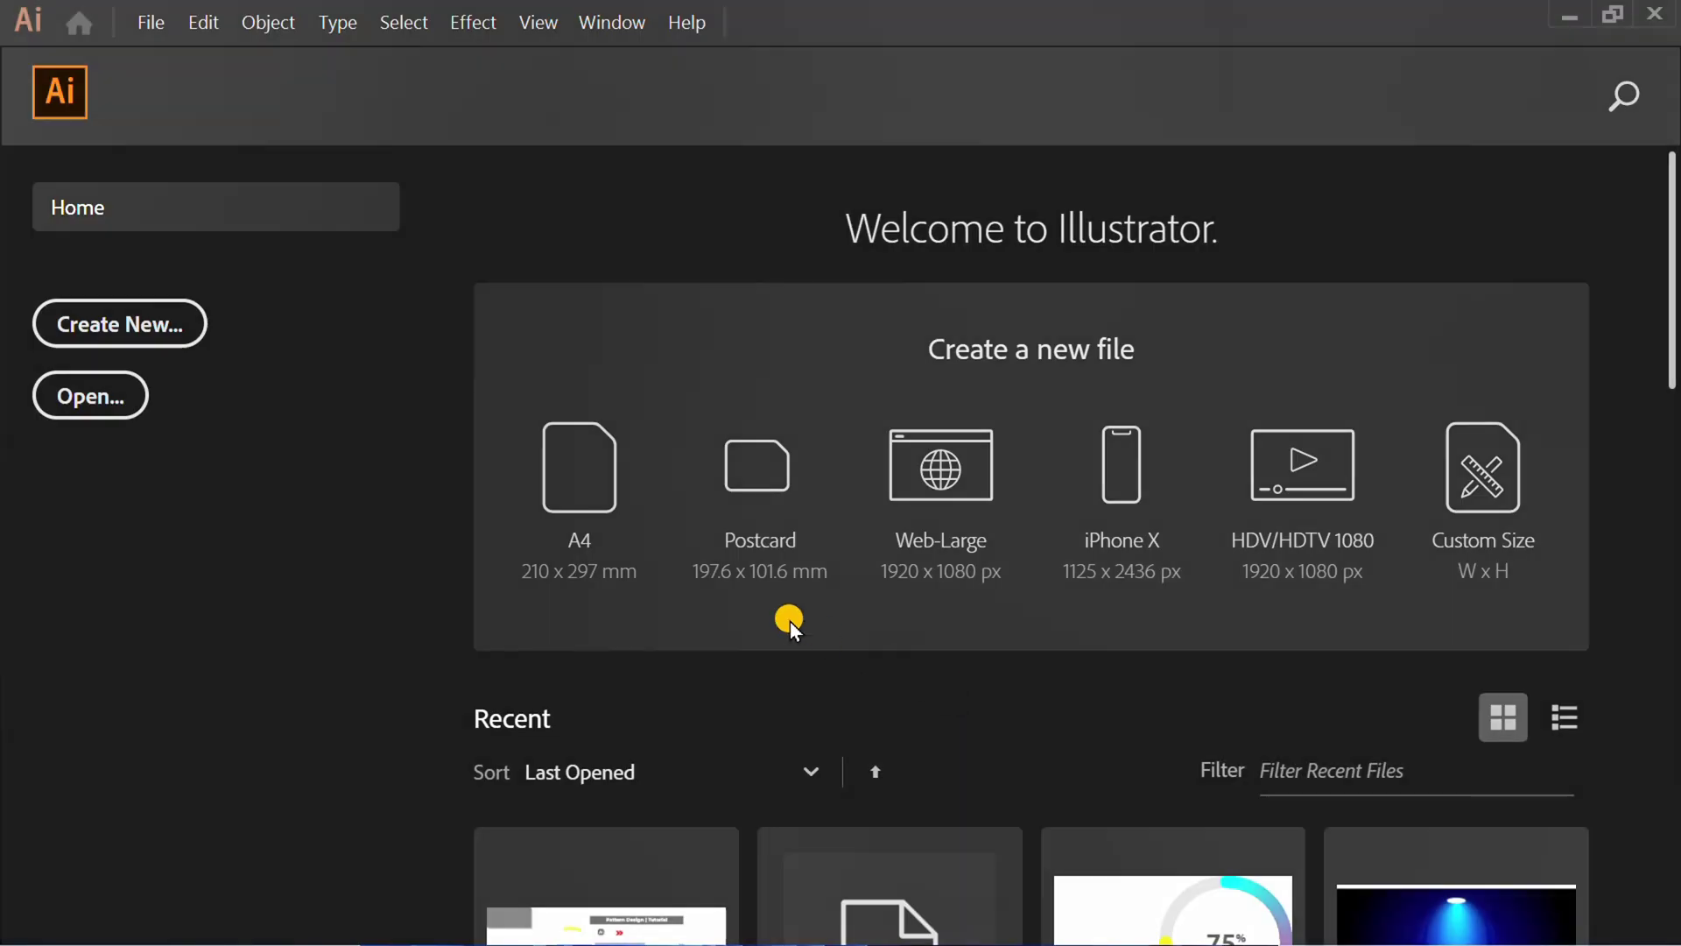
# Create a new 1280 × 720 pt document and fit the artboard in view
pyautogui.click(110, 327)
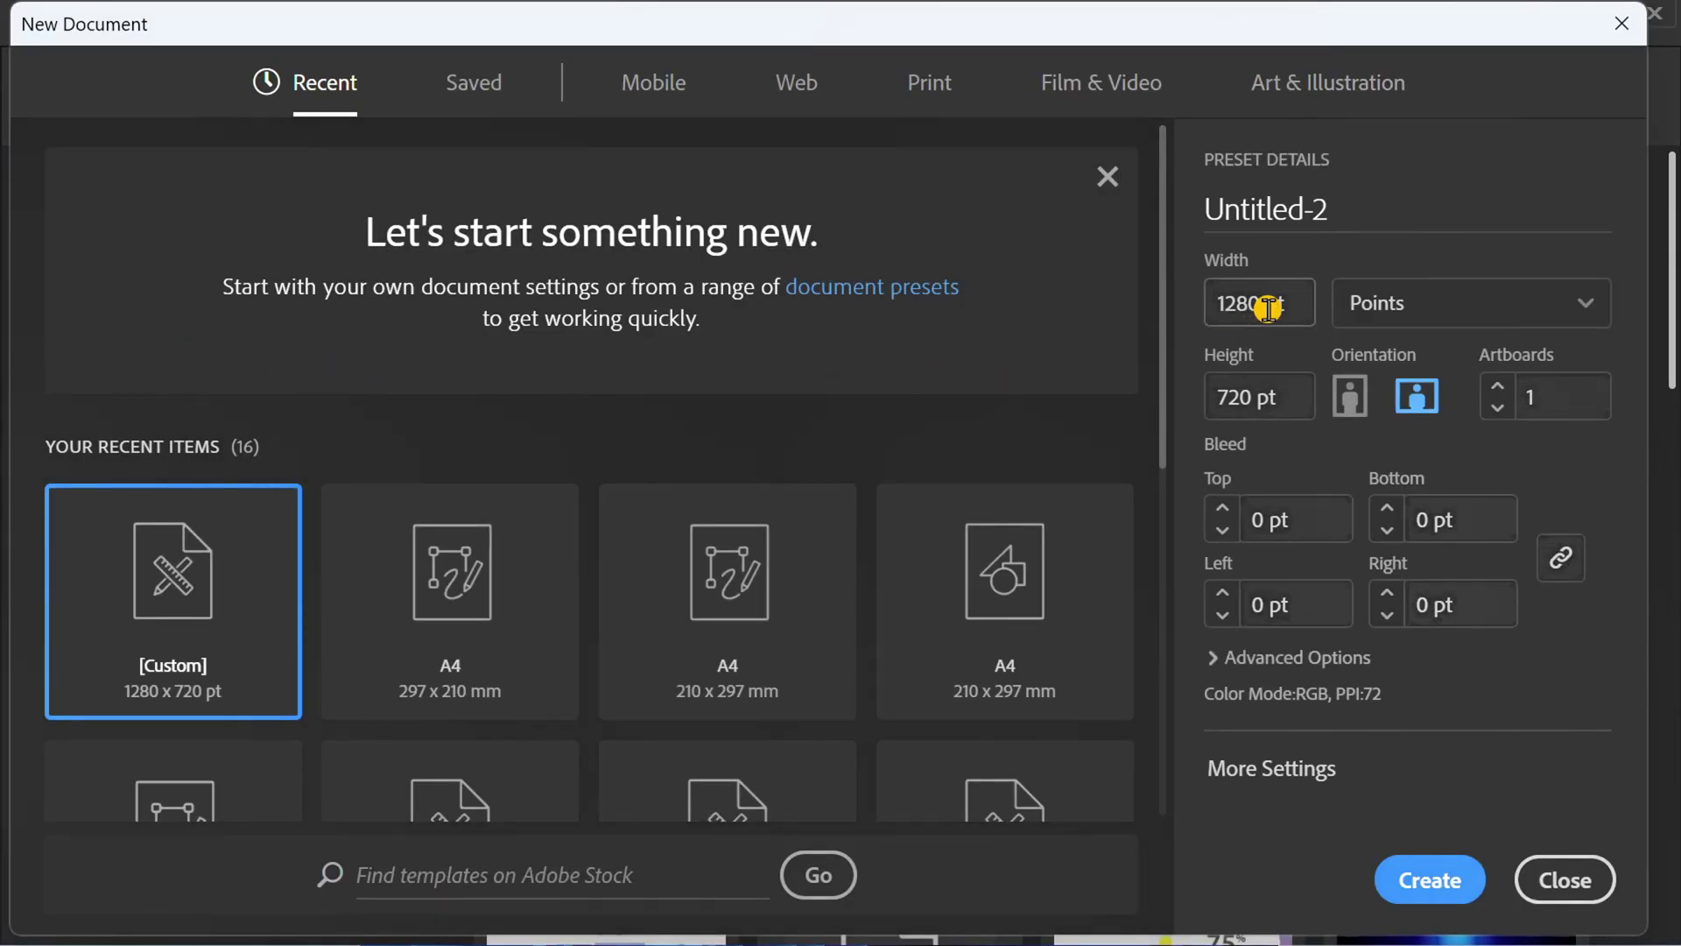
pyautogui.click(1299, 303)
pyautogui.click(1303, 399)
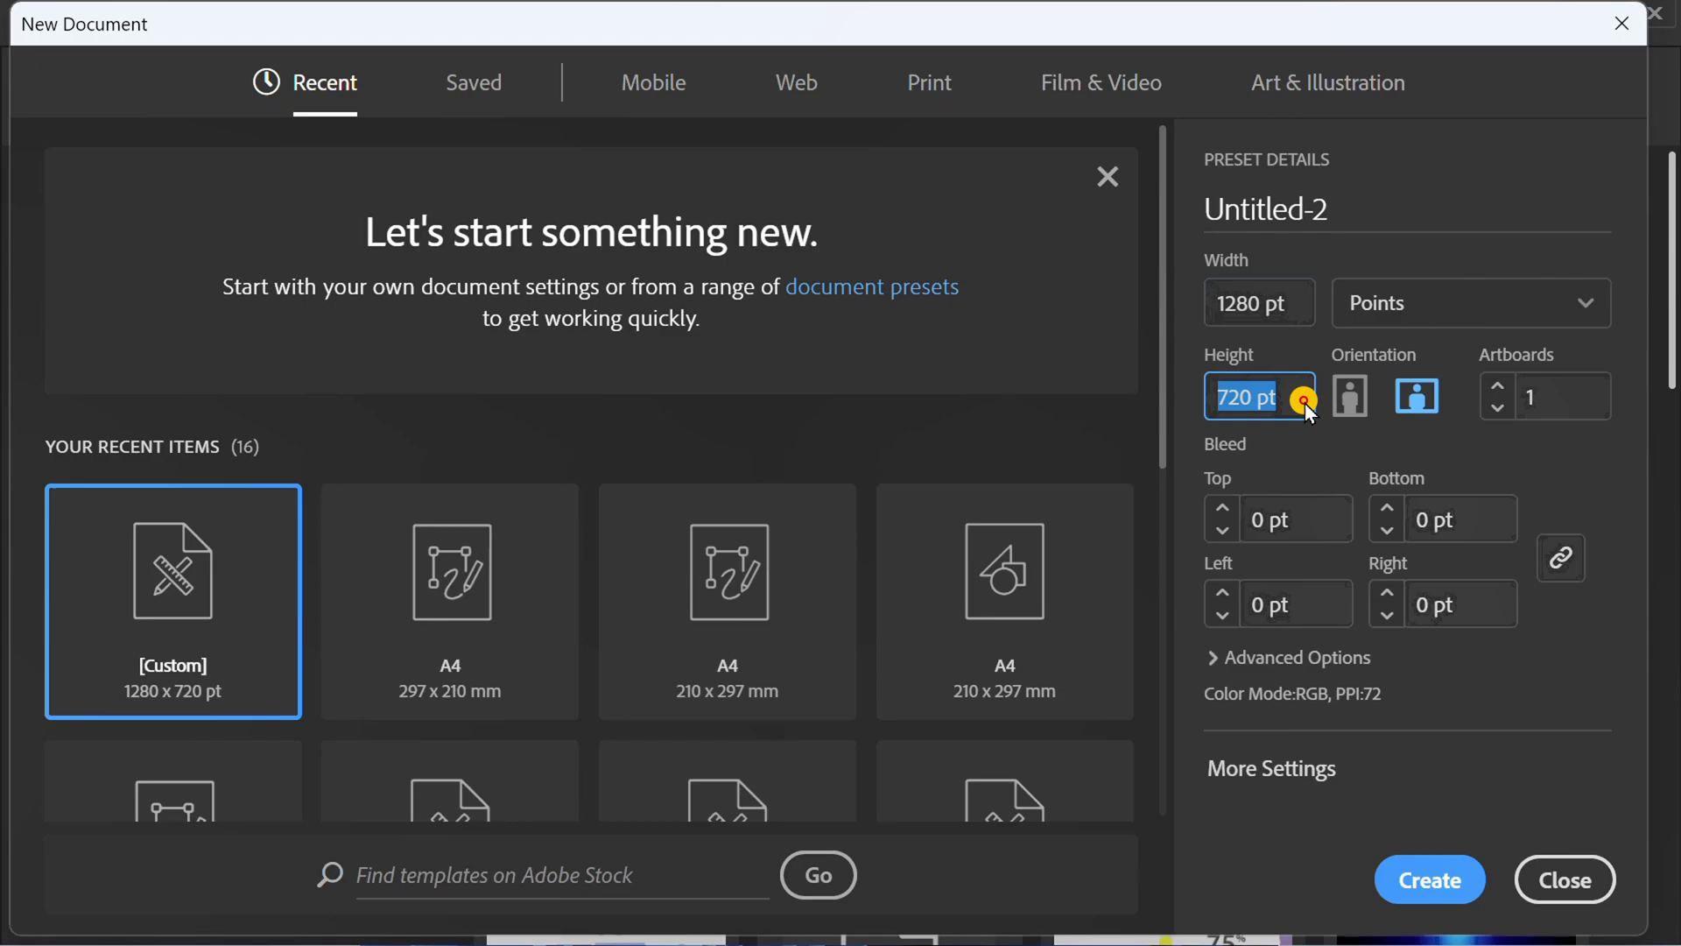
pyautogui.click(1445, 881)
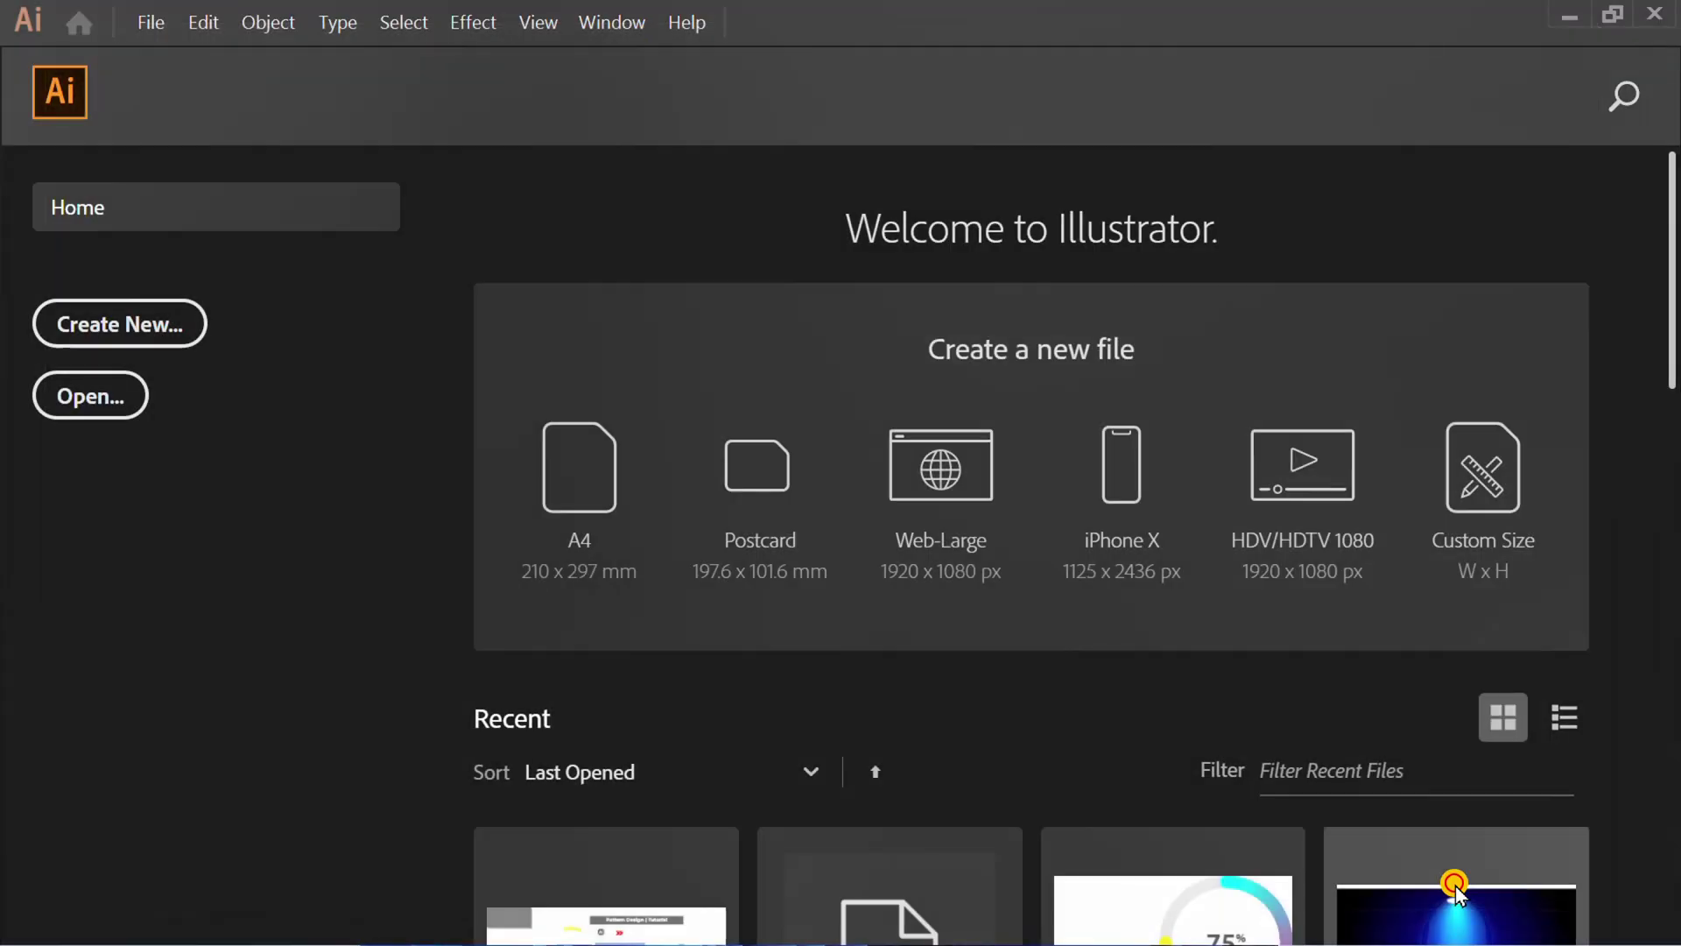
pyautogui.hotkey('ctrl', '-')
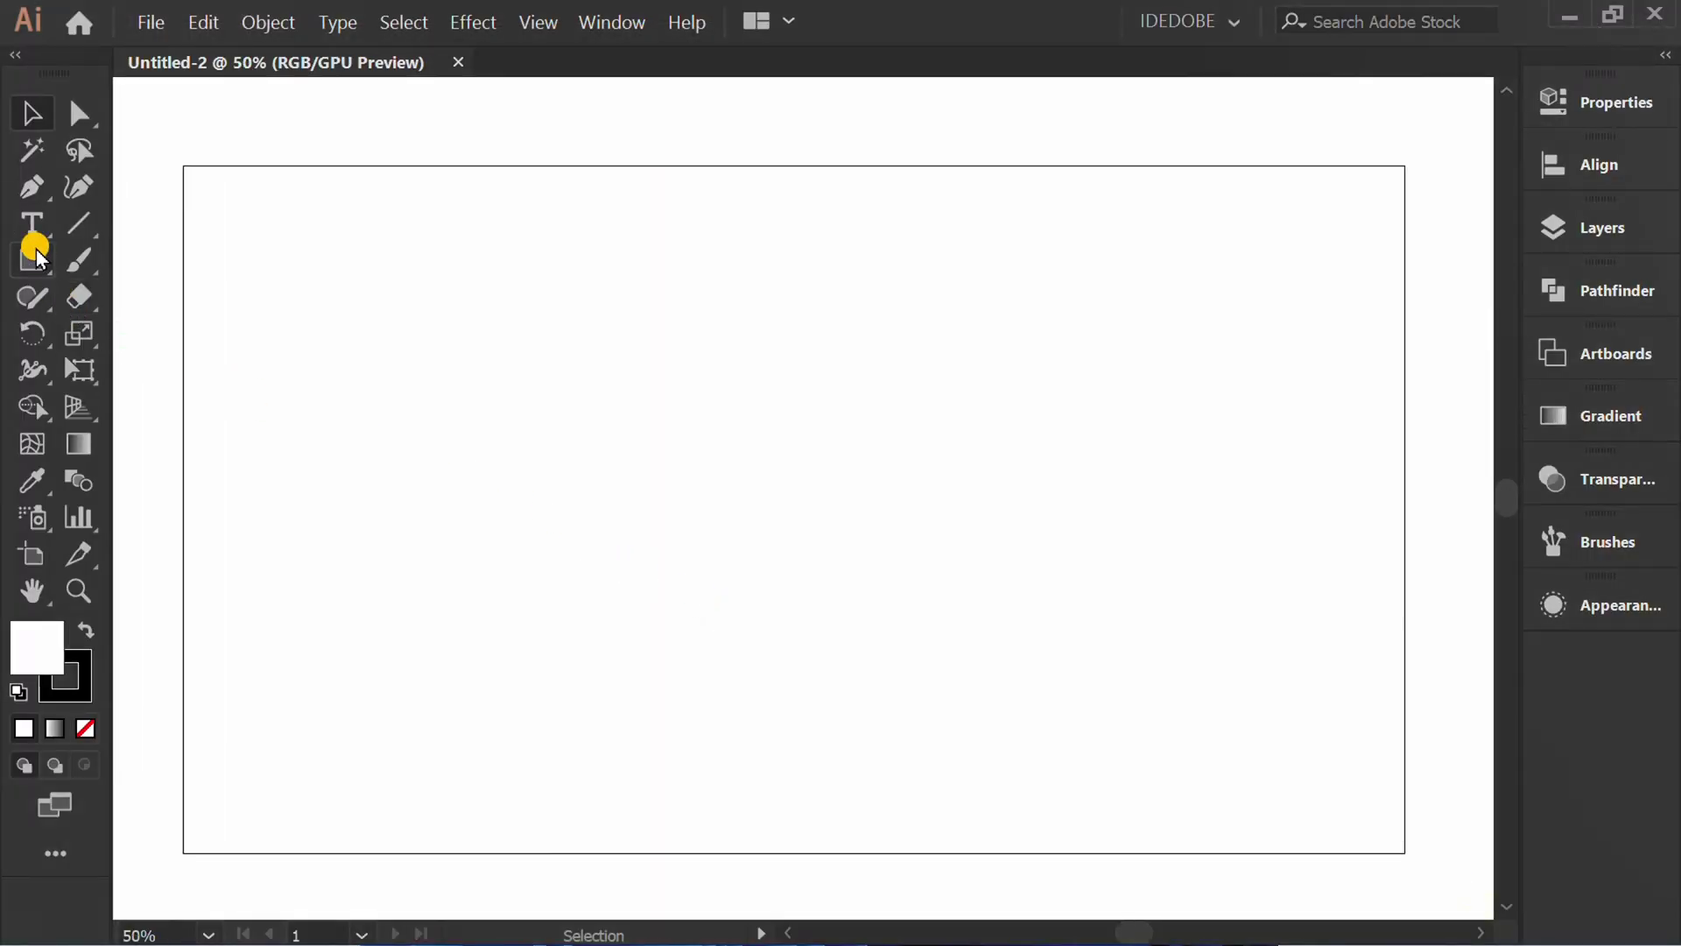
# Draw a 40 × 40 pt circle with the Ellipse Tool
pyautogui.rightClick(36, 248)
pyautogui.click(184, 335)
pyautogui.click(702, 459)
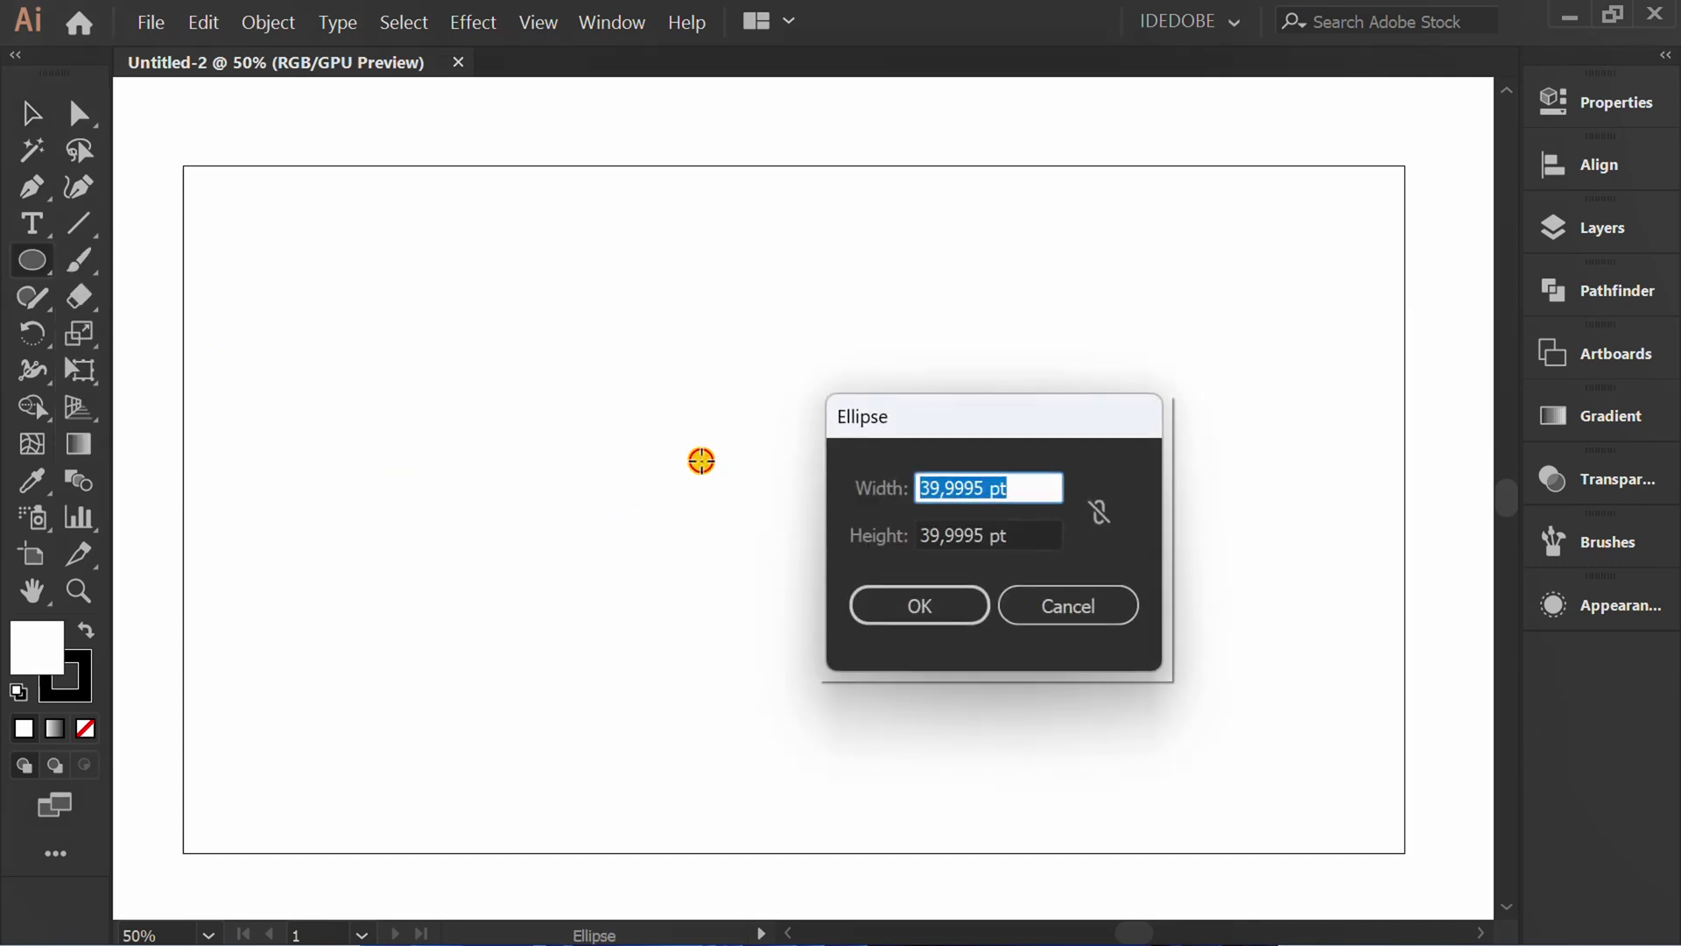
pyautogui.write('40')
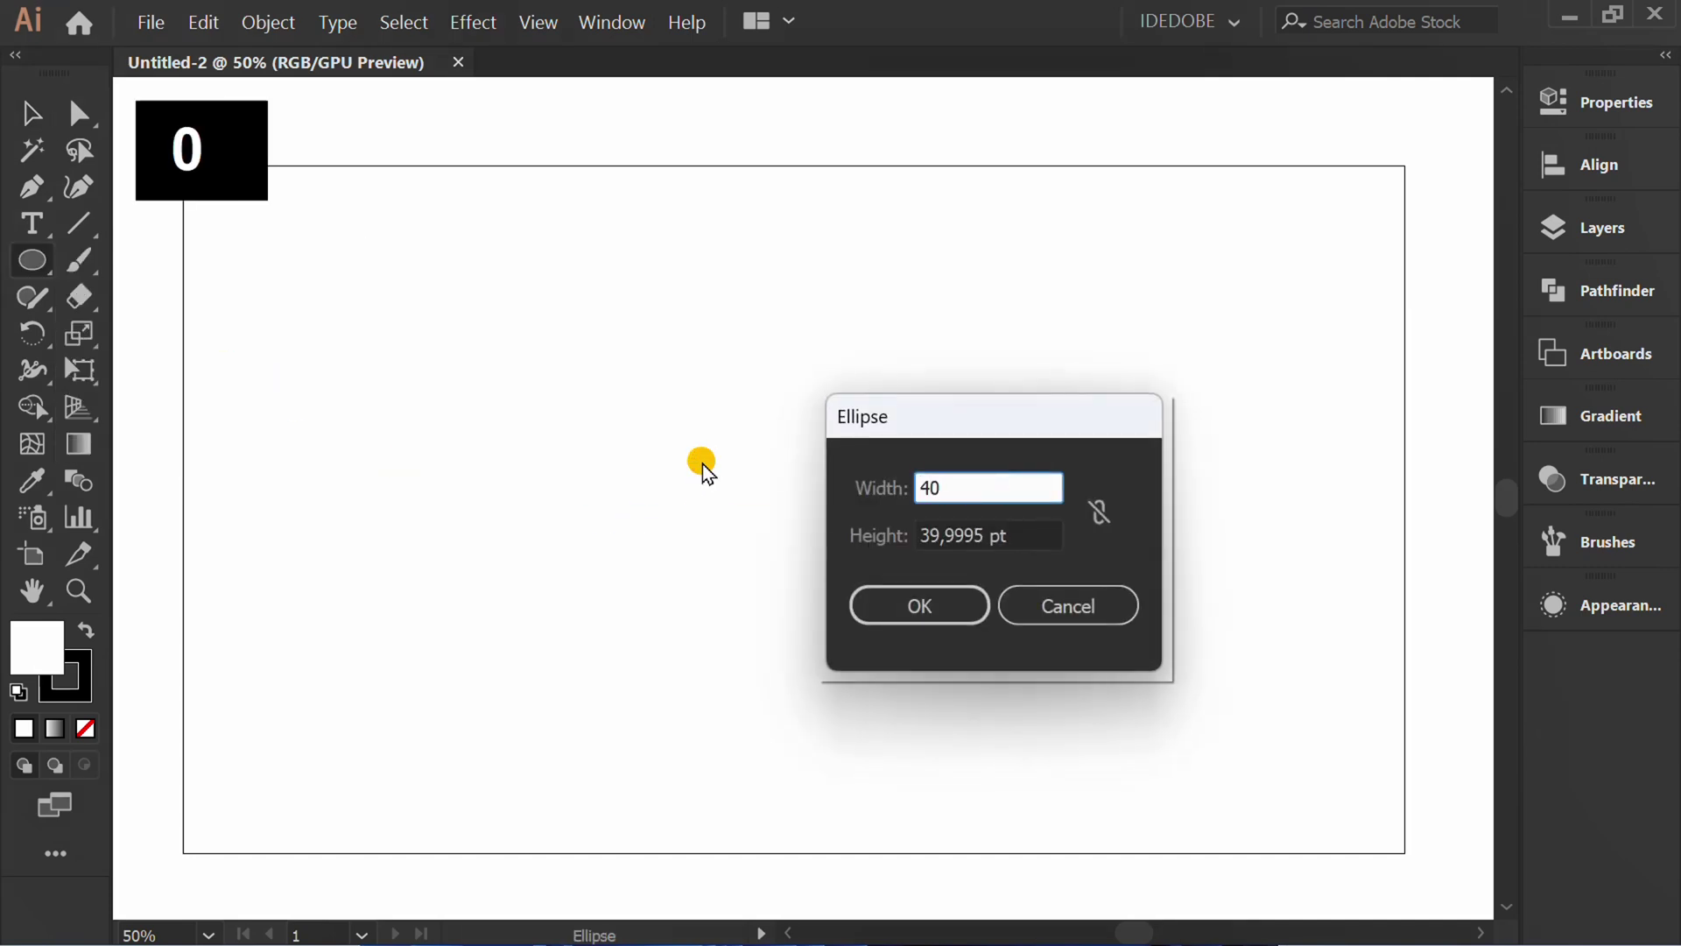
pyautogui.press('Tab')
pyautogui.write('40')
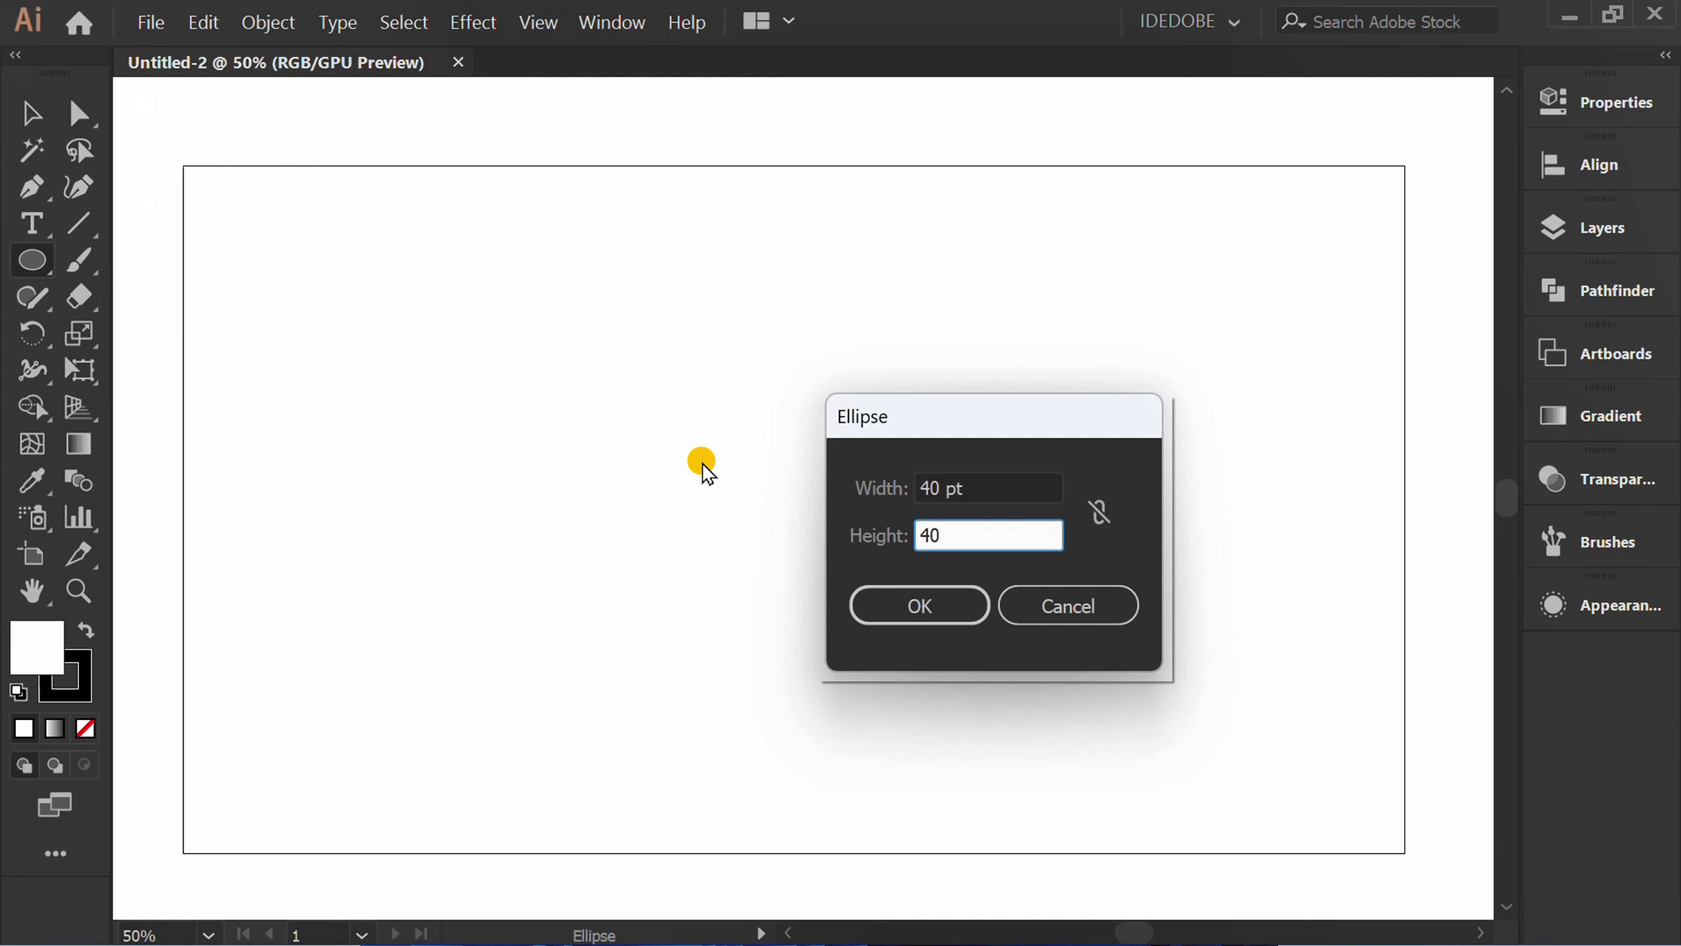
pyautogui.click(937, 613)
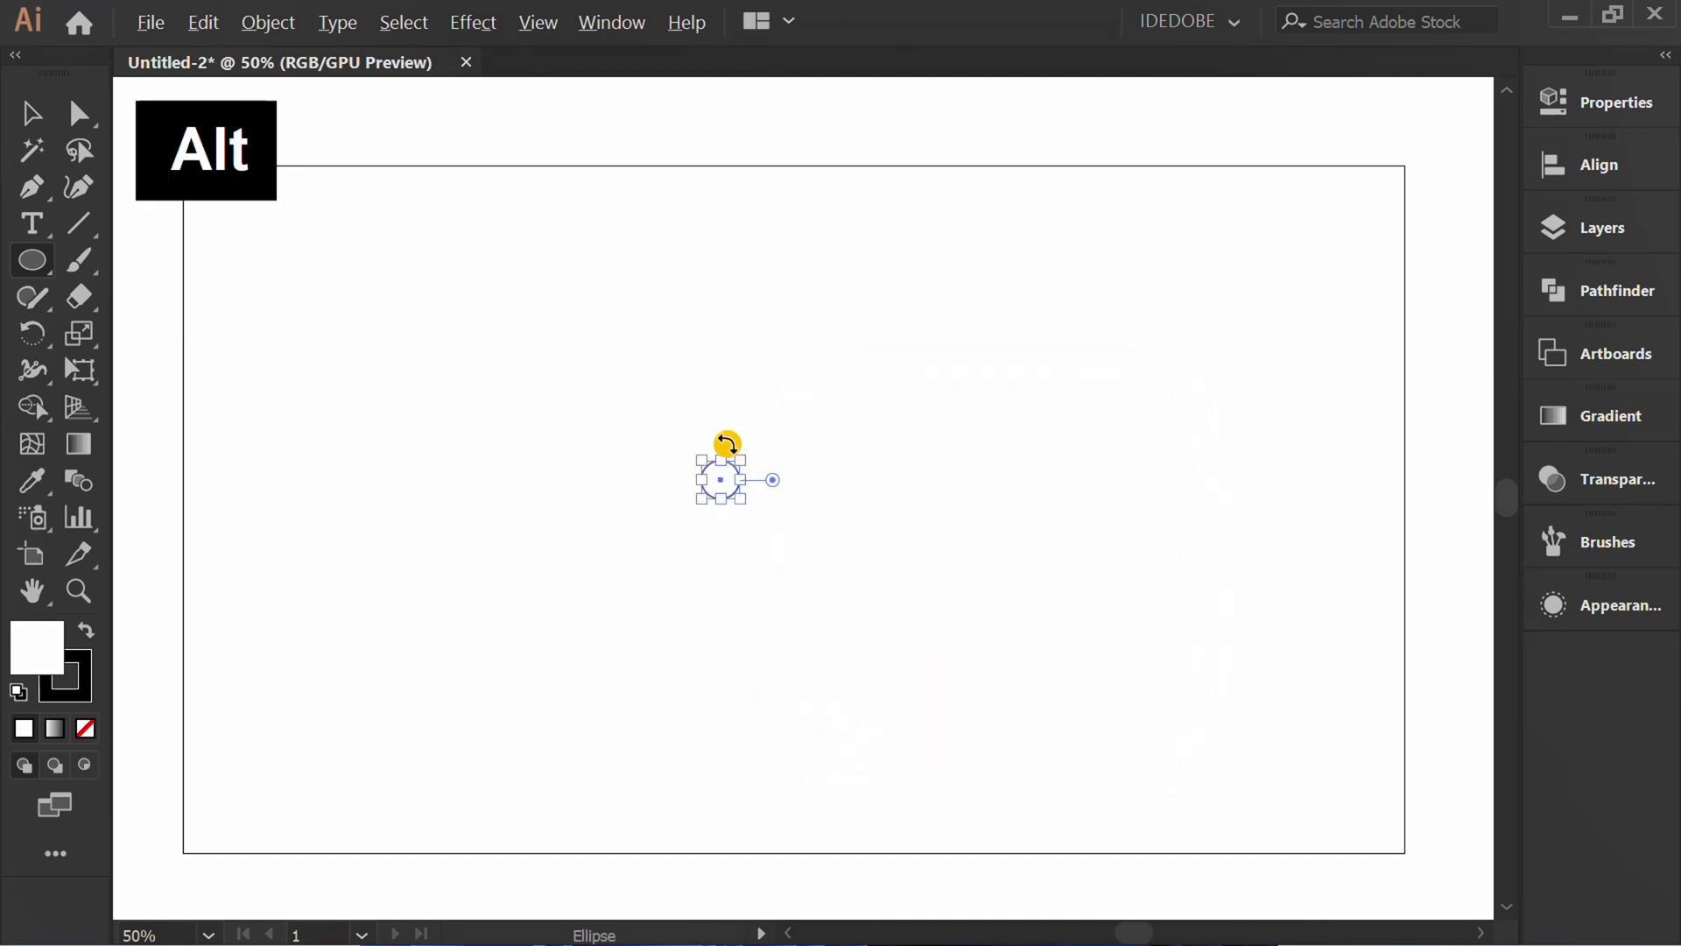
pyautogui.keyDown('alt'); pyautogui.scroll(3, 724, 446); pyautogui.keyUp('alt')
pyautogui.keyDown('alt'); pyautogui.scroll(2, 684, 525); pyautogui.keyUp('alt')
pyautogui.keyDown('alt'); pyautogui.scroll(1, 676, 548); pyautogui.keyUp('alt')
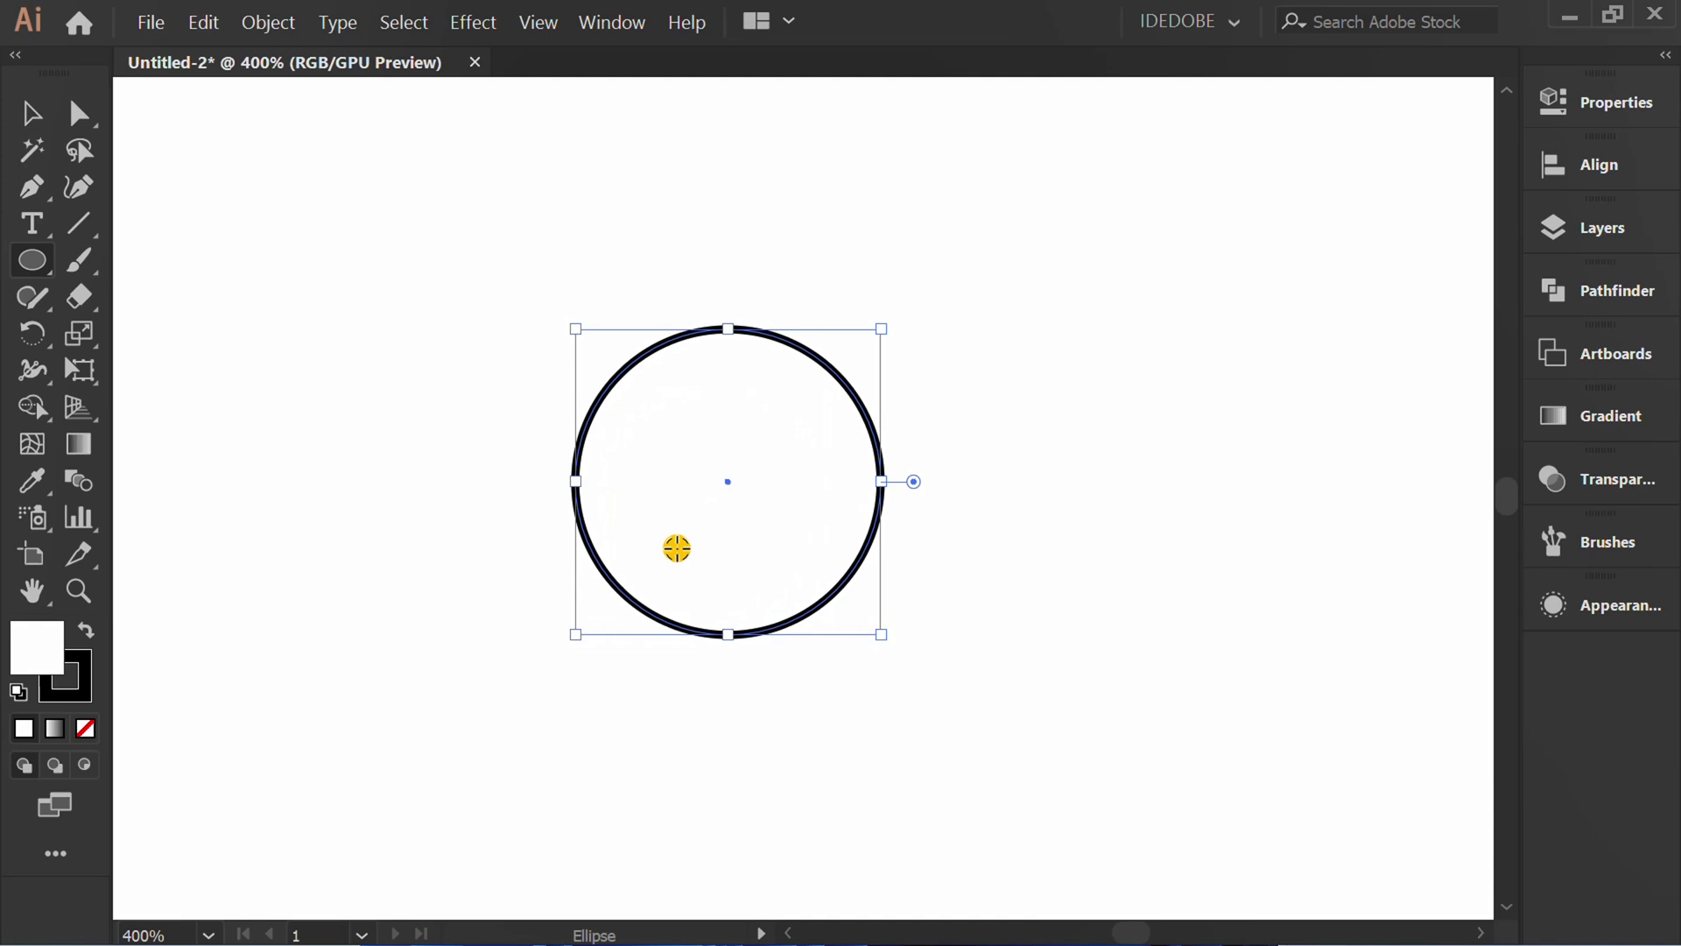
# Delete the circle's top and right anchors to leave a lower-left quarter arc
pyautogui.press('a')
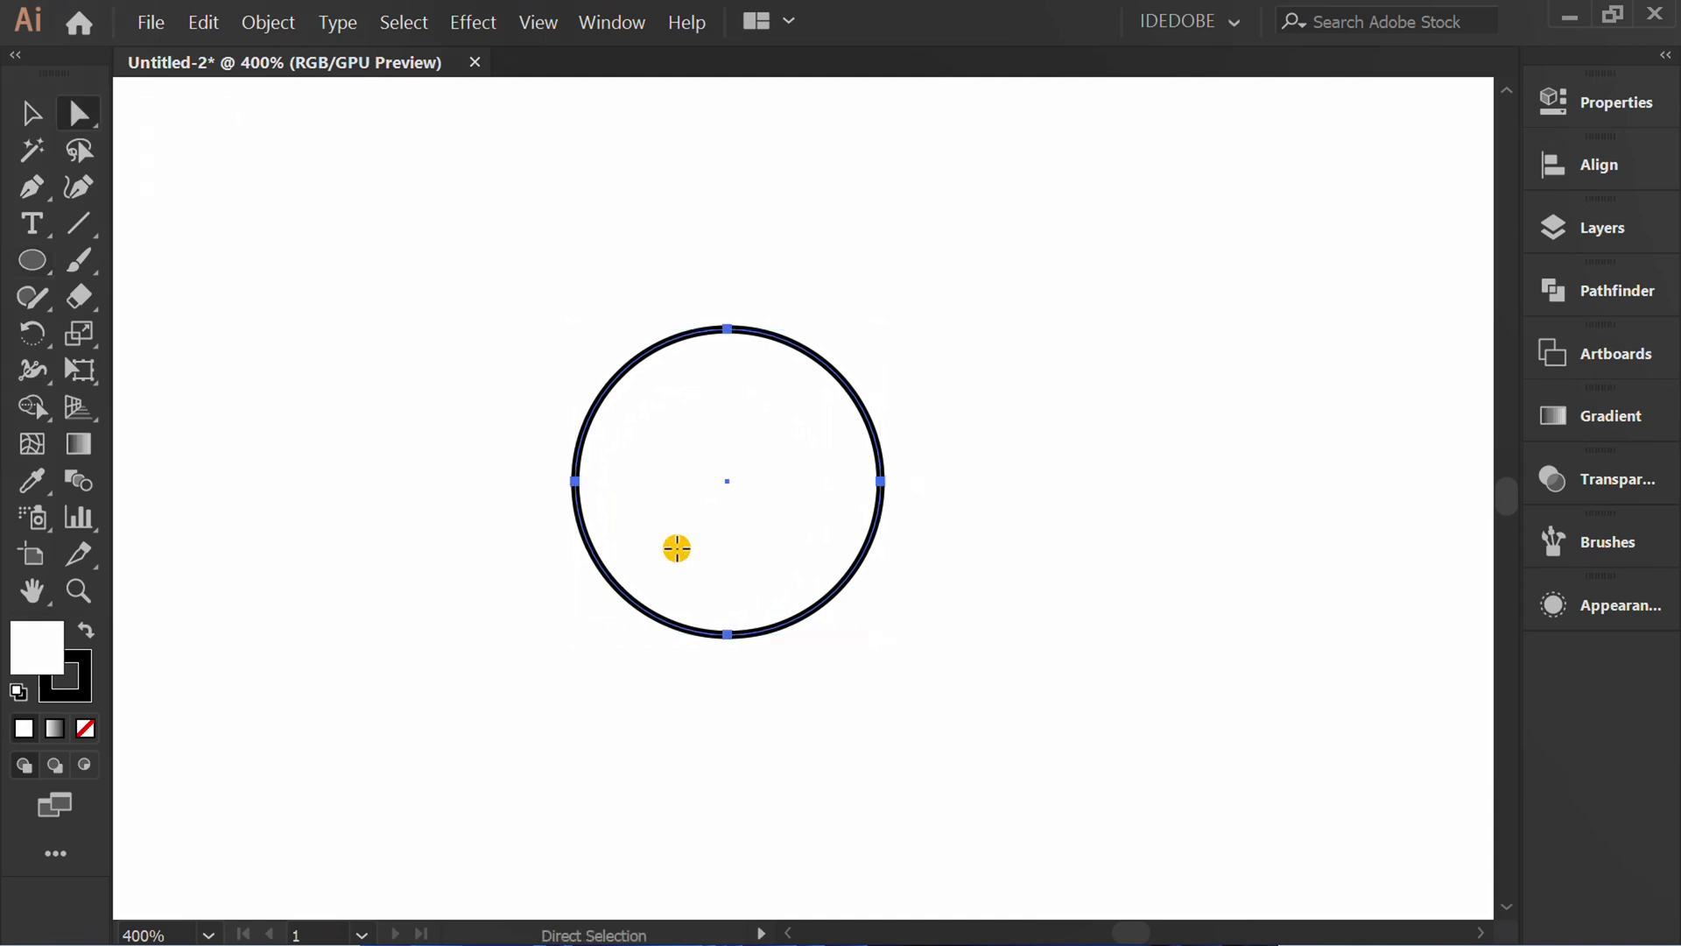
pyautogui.moveTo(721, 375); pyautogui.dragTo(717, 375)
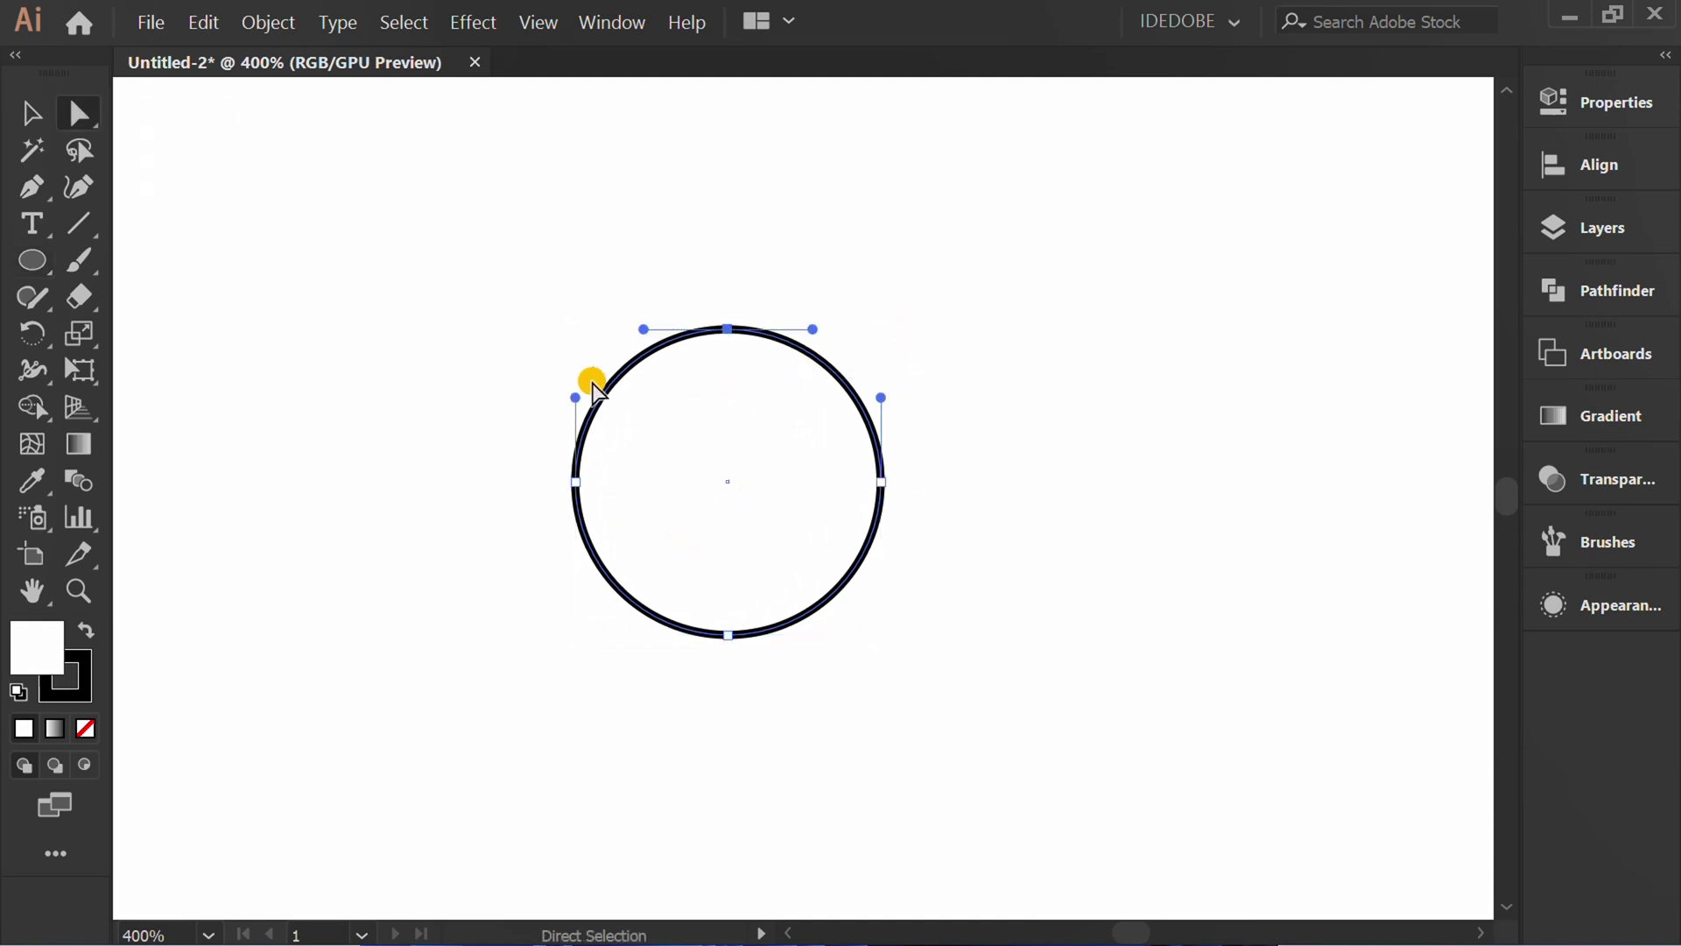
pyautogui.press('Delete')
pyautogui.moveTo(936, 376); pyautogui.dragTo(788, 721)
pyautogui.press('Delete')
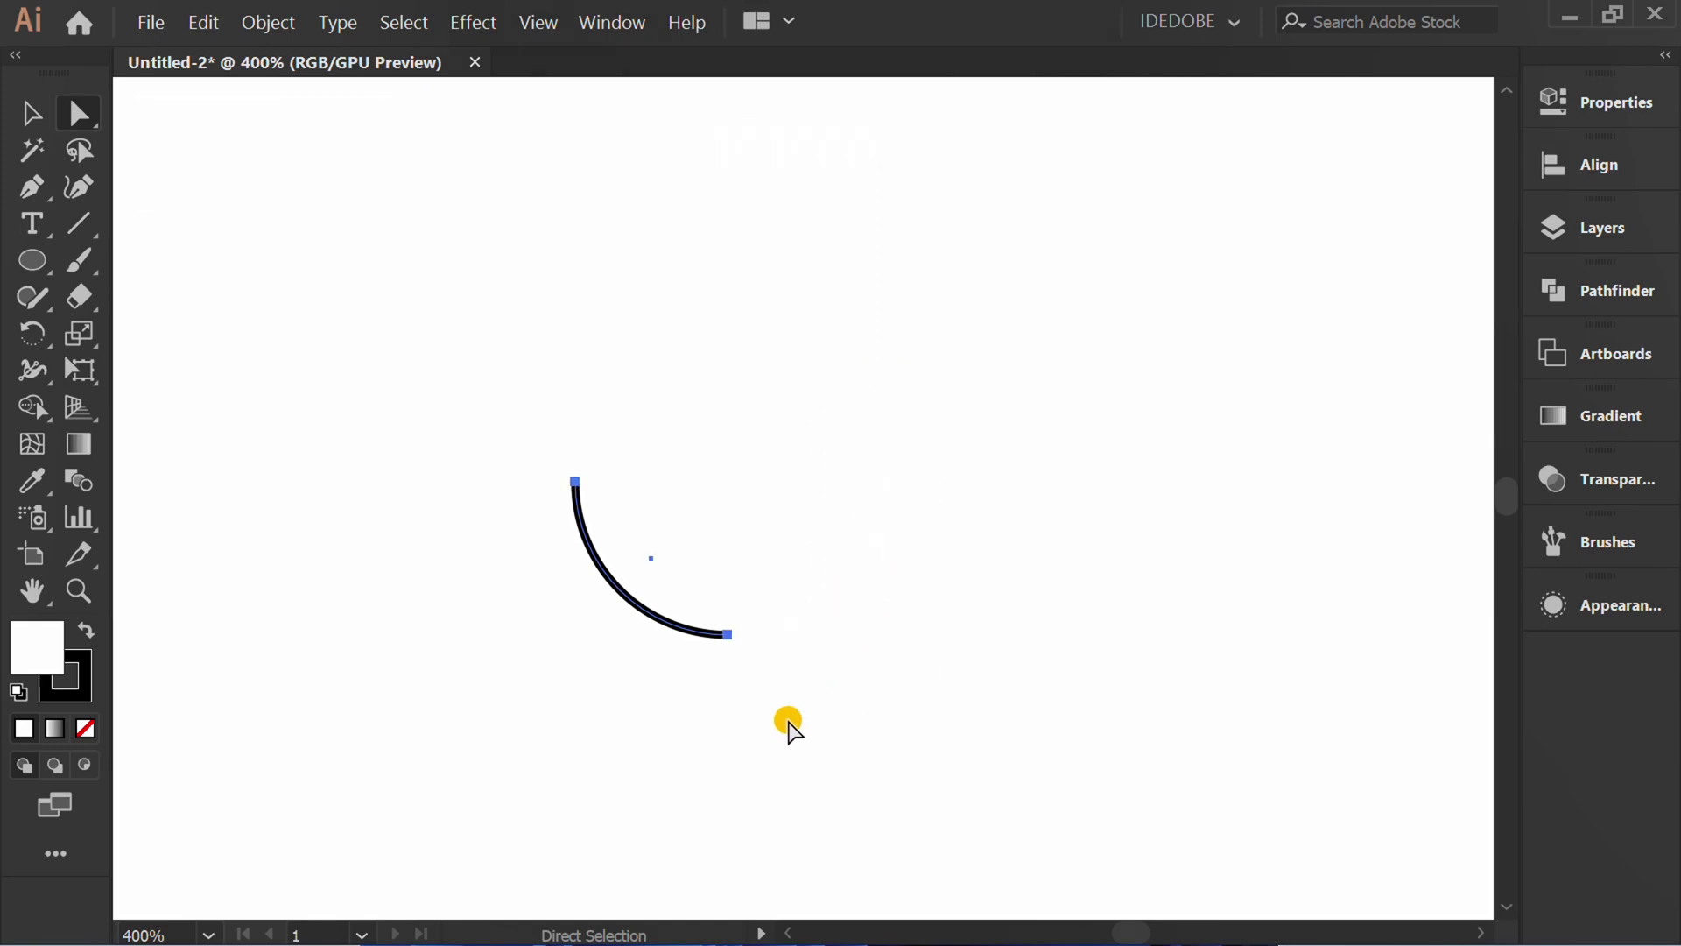
pyautogui.press('v')
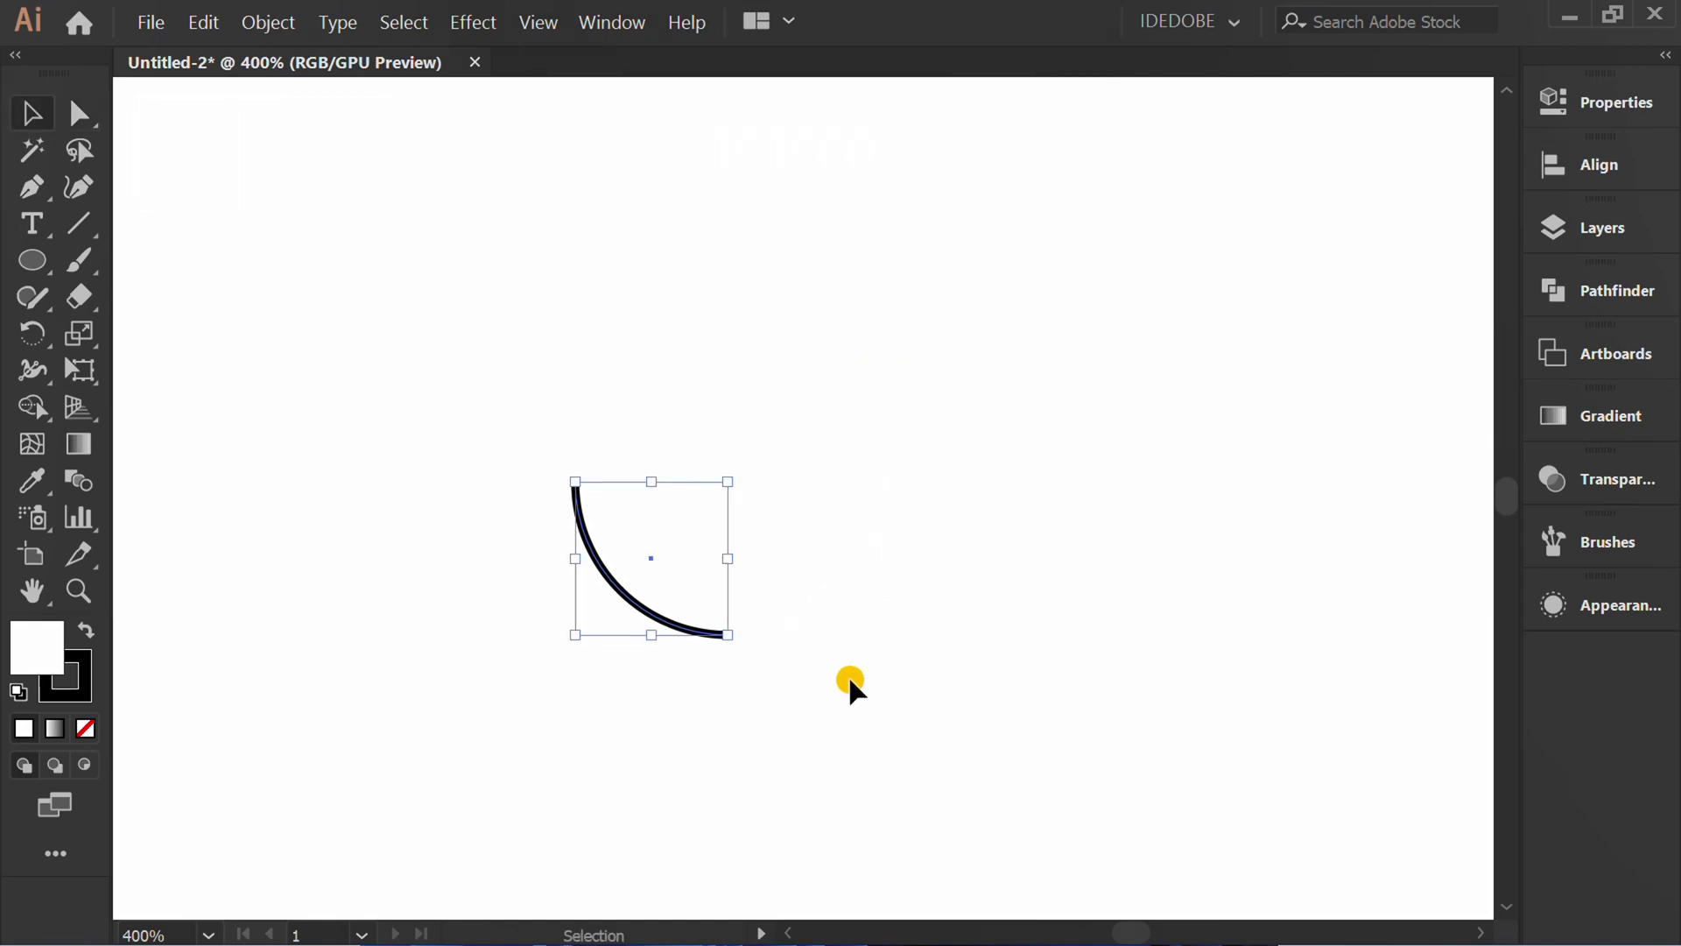
# Give the quarter arc's stroke round caps
pyautogui.click(1587, 116)
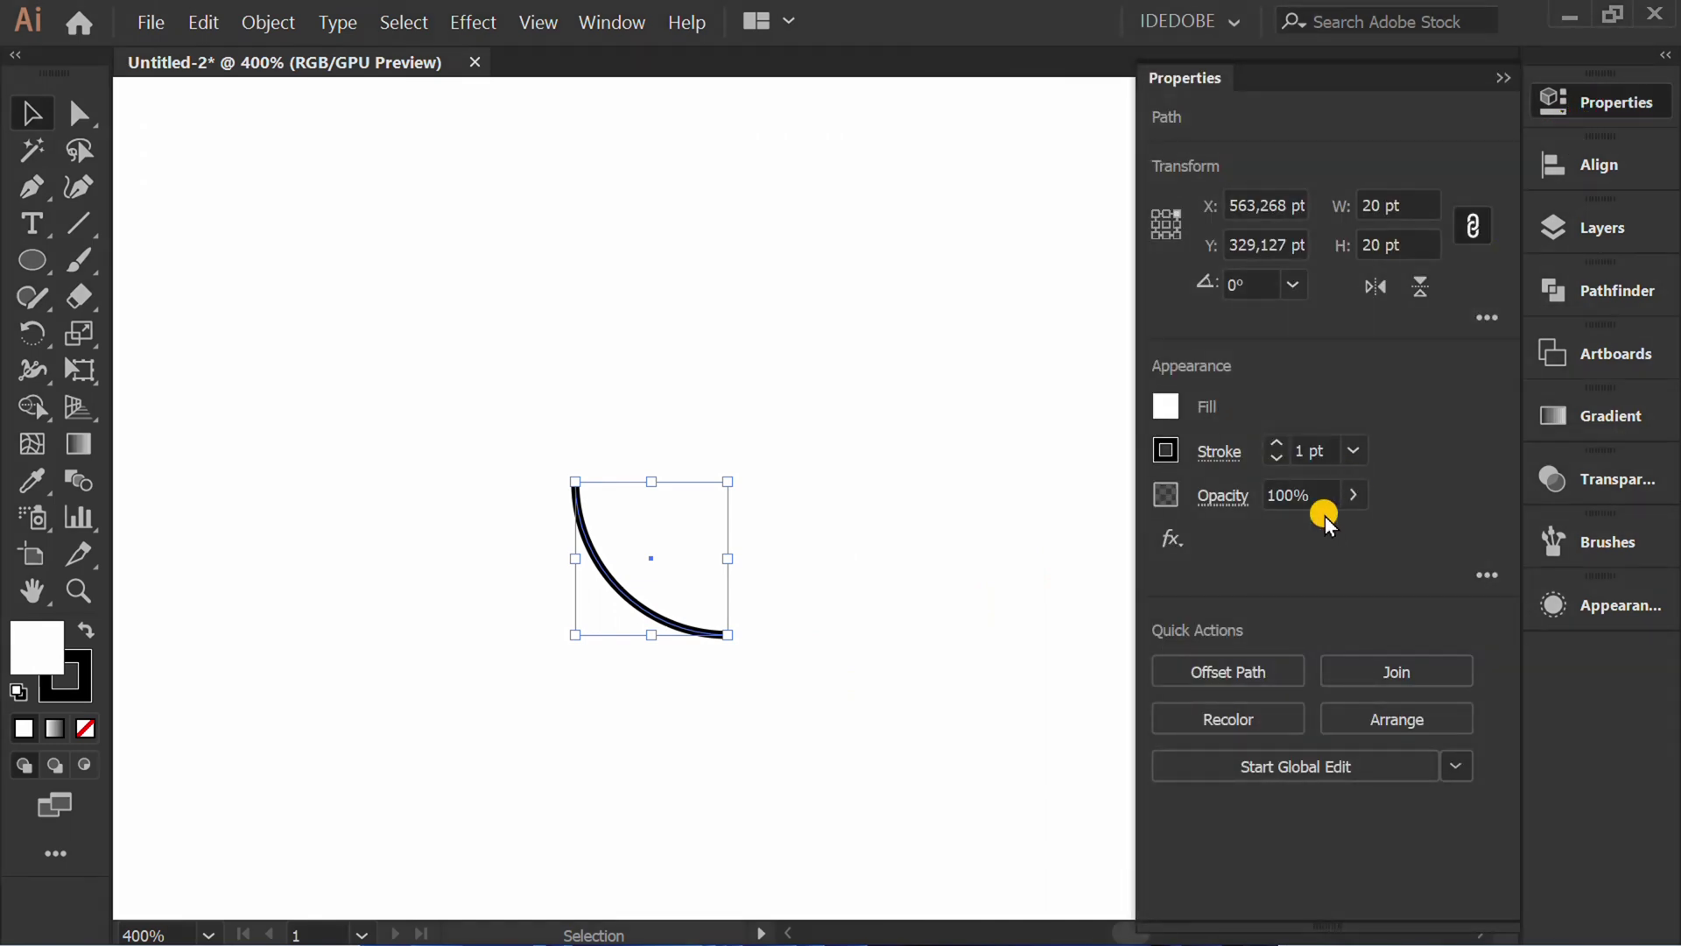
pyautogui.click(1217, 454)
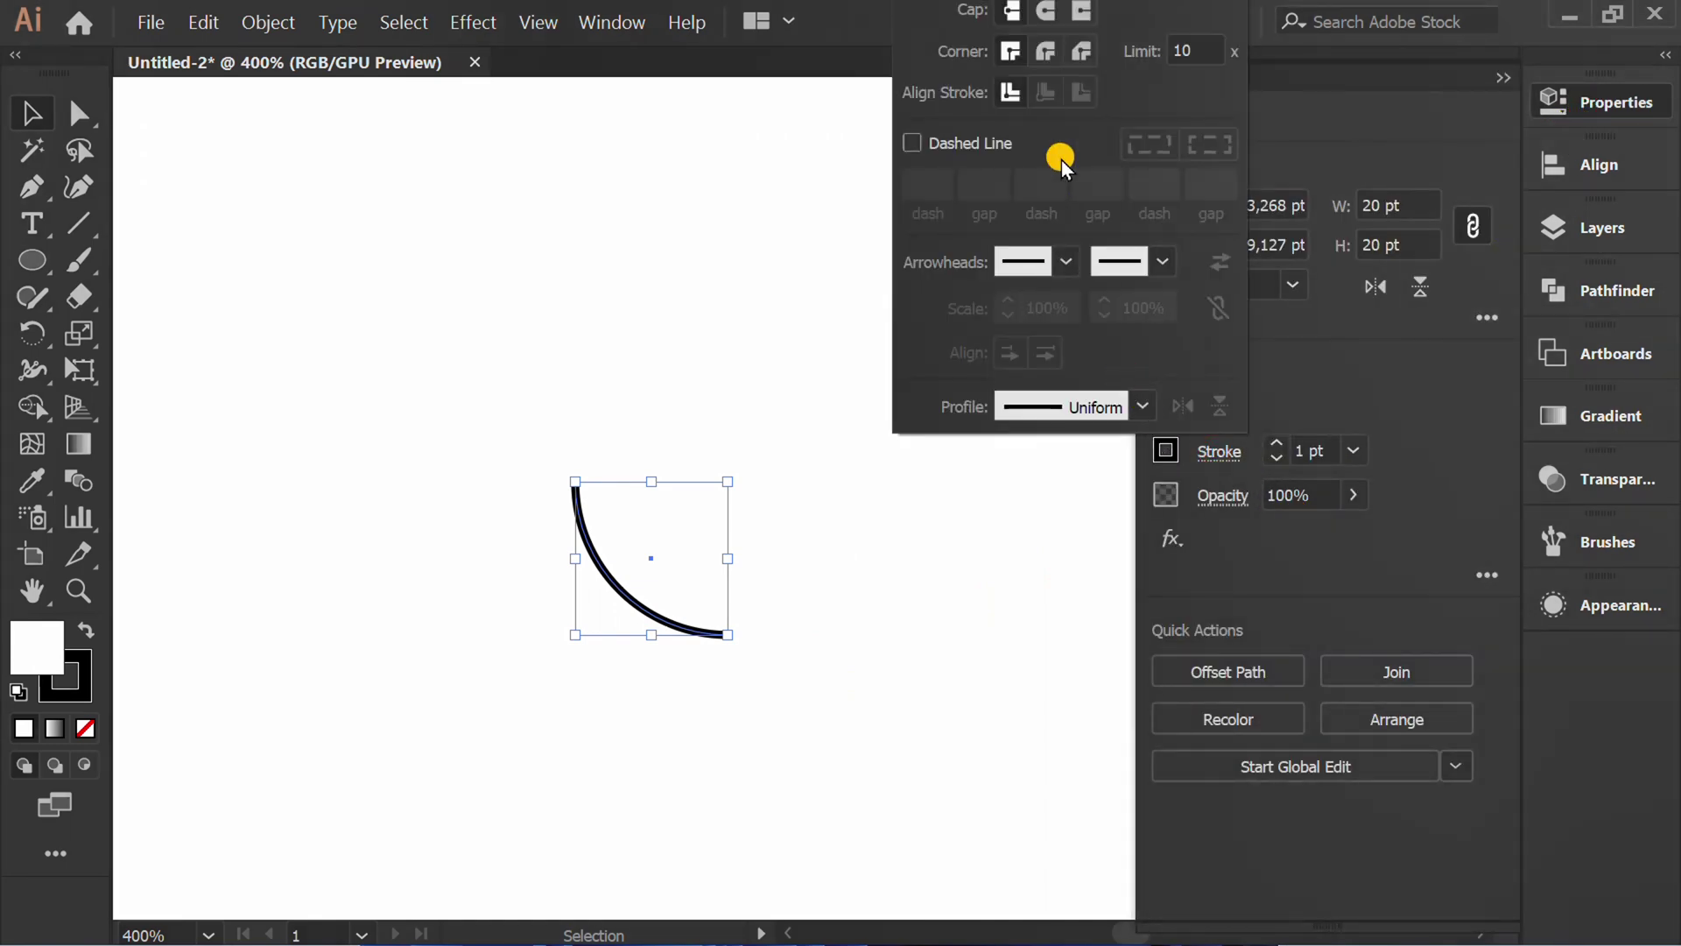
pyautogui.click(1042, 11)
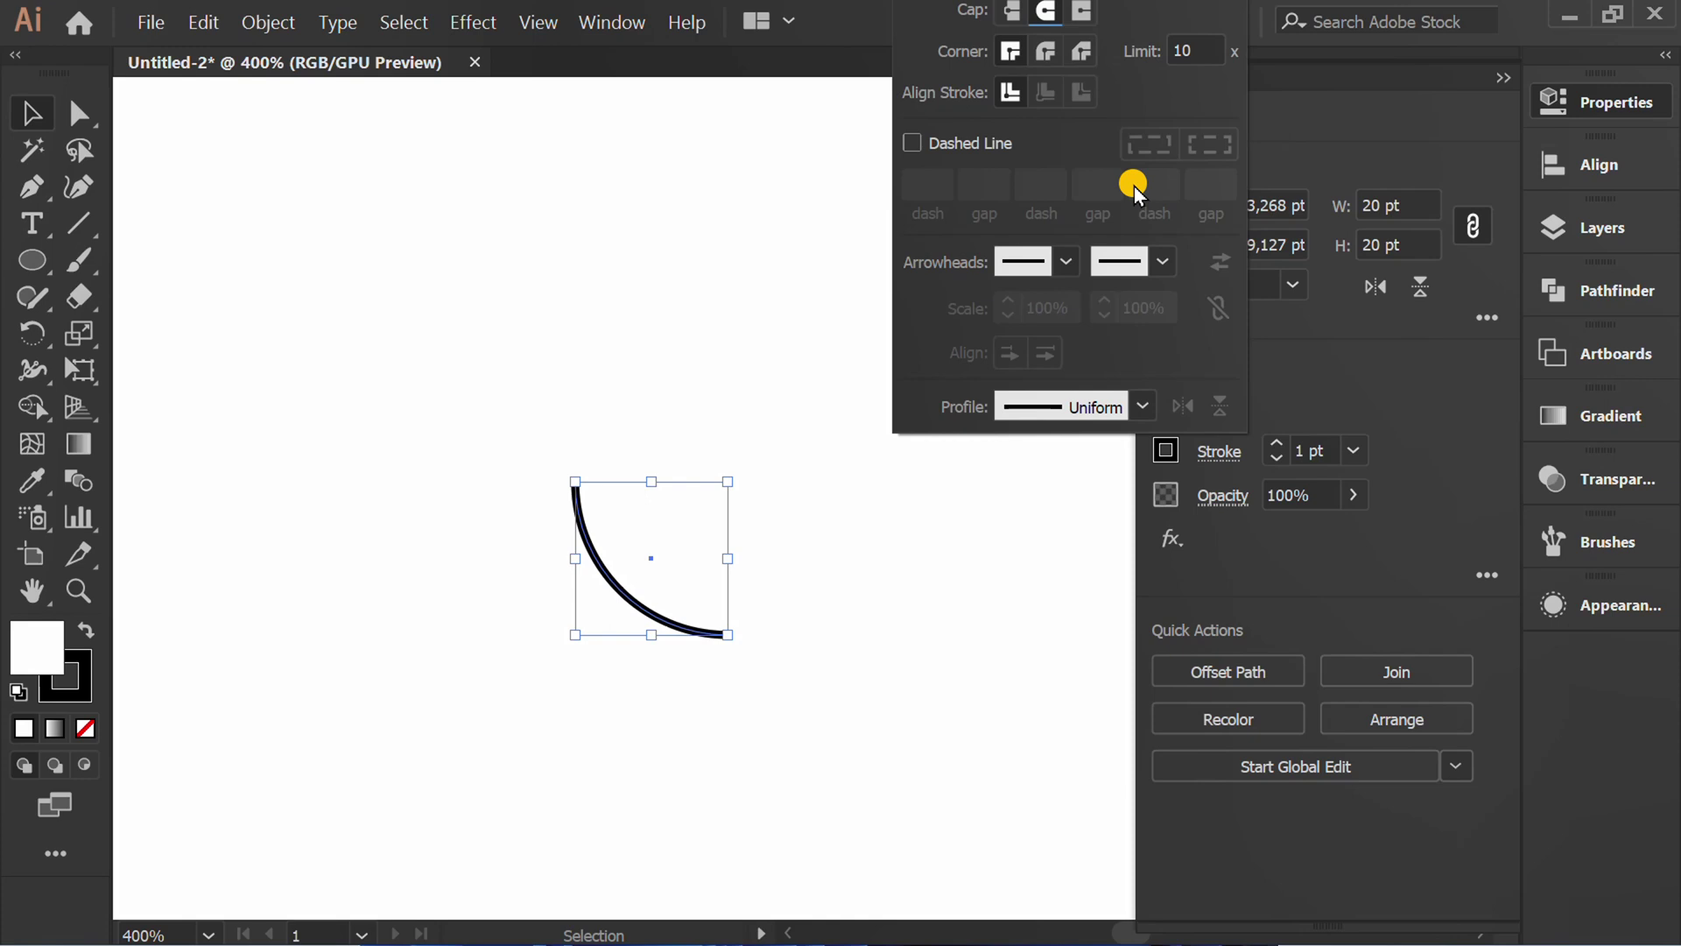
pyautogui.click(1363, 379)
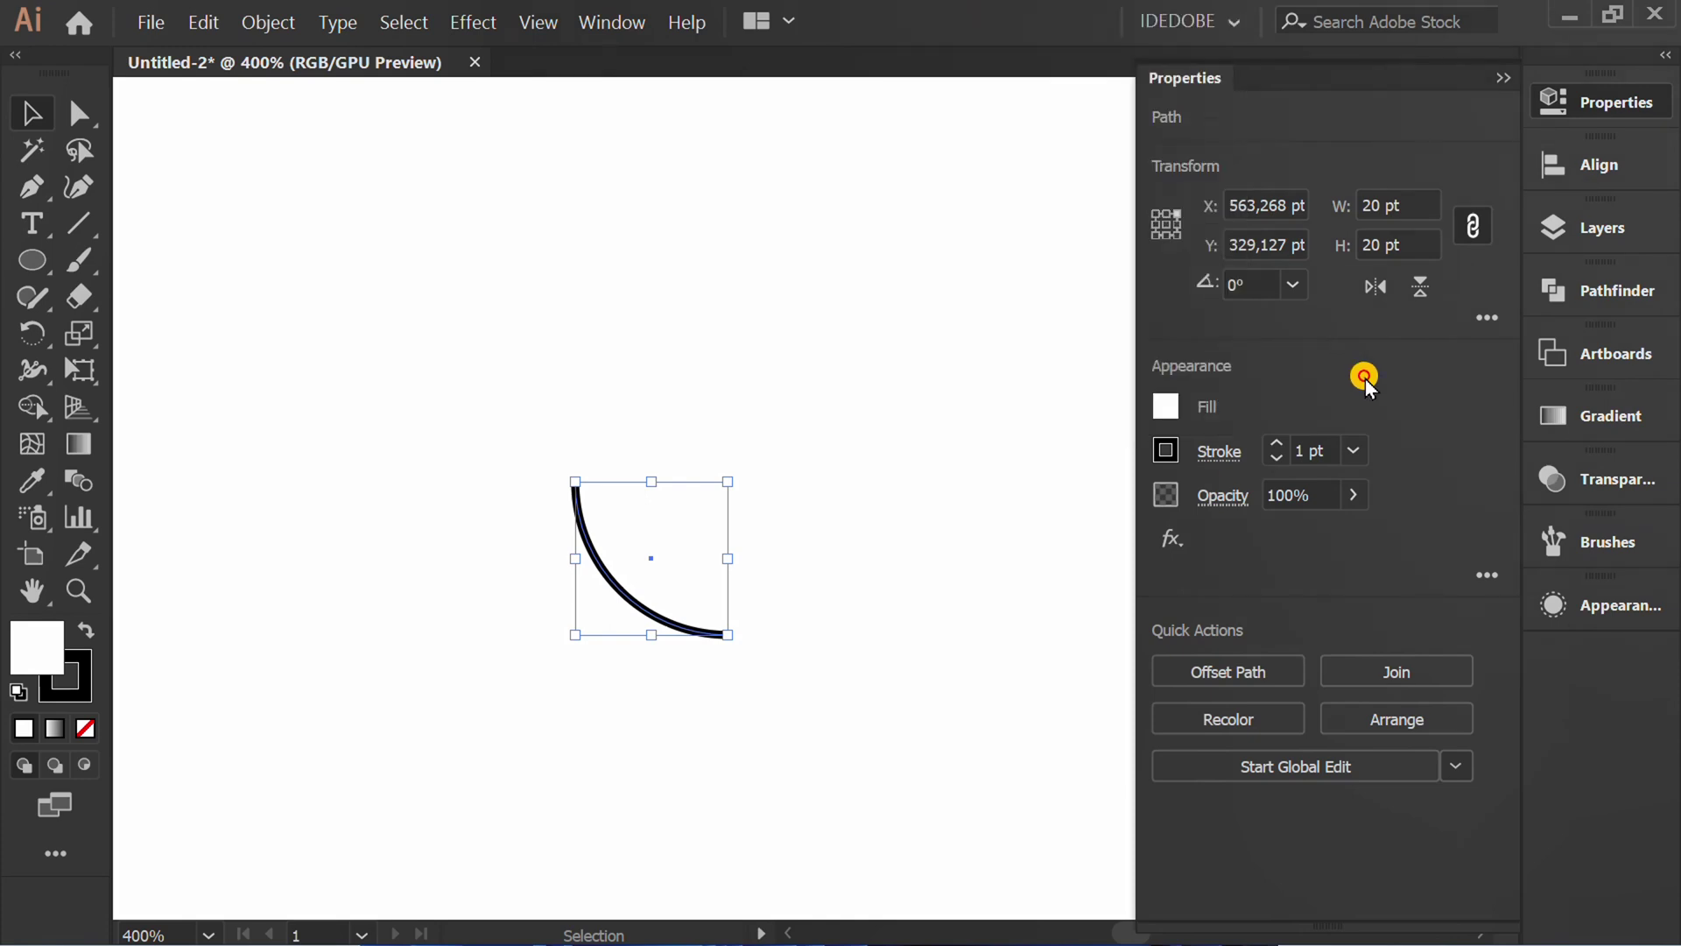
pyautogui.click(1502, 80)
pyautogui.keyDown('alt'); pyautogui.scroll(1, 582, 690); pyautogui.keyUp('alt')
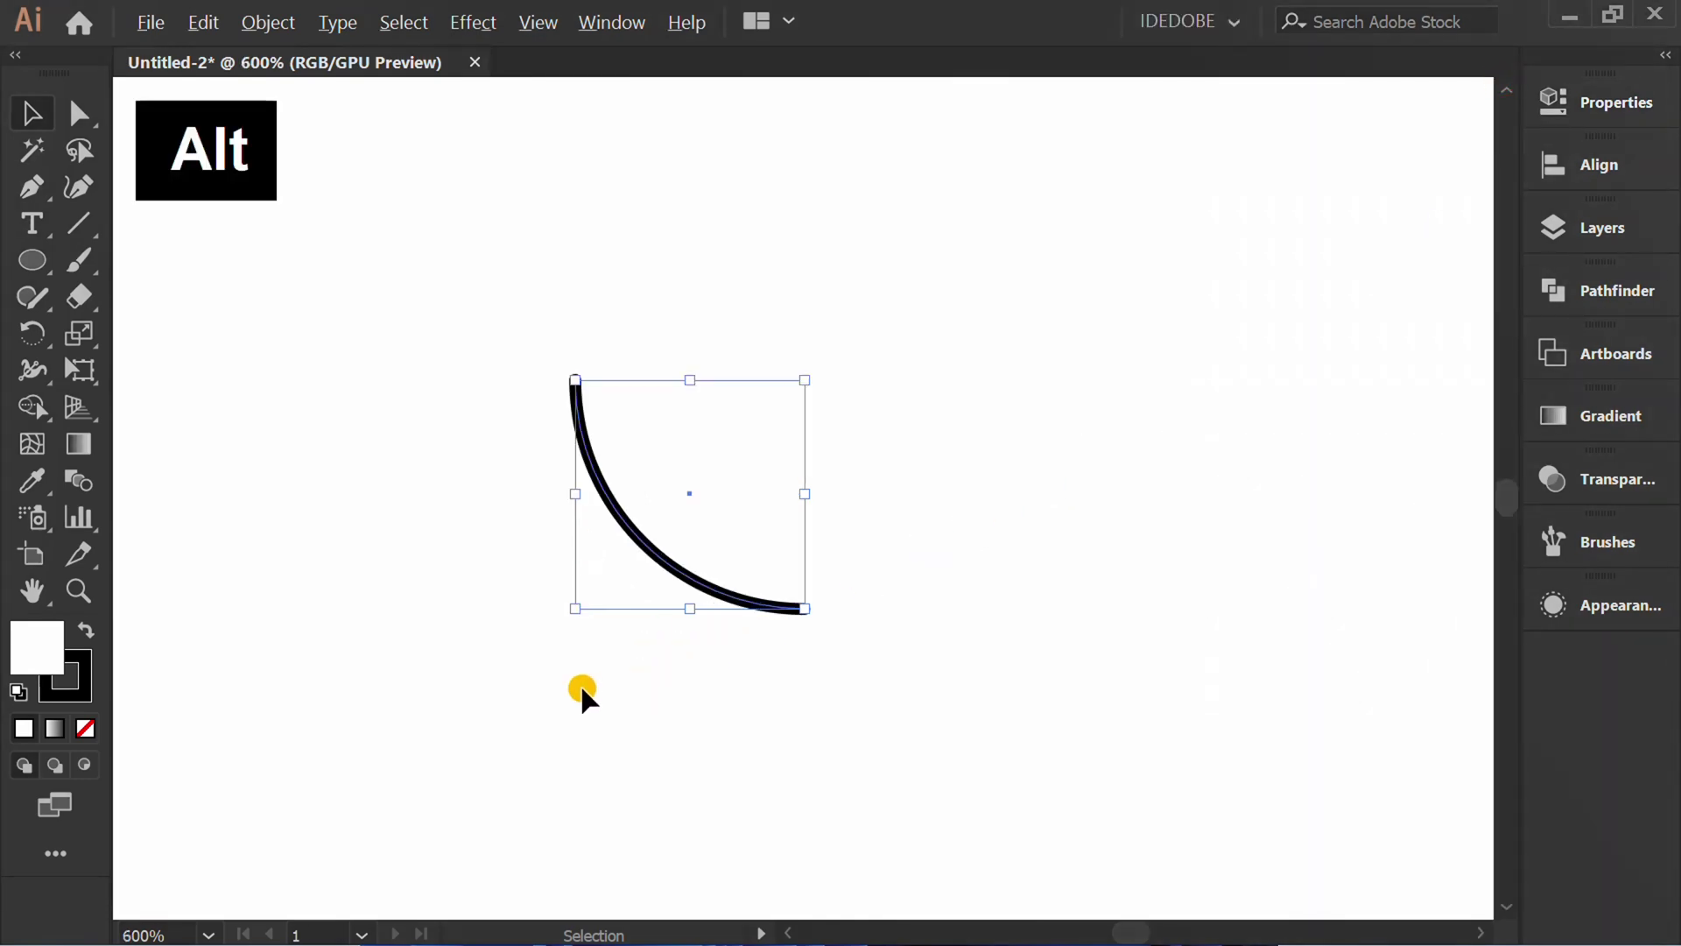
# Paste a copy of the arc in front and thicken its stroke to 10 pt
pyautogui.hotkey('ctrl', 'c')
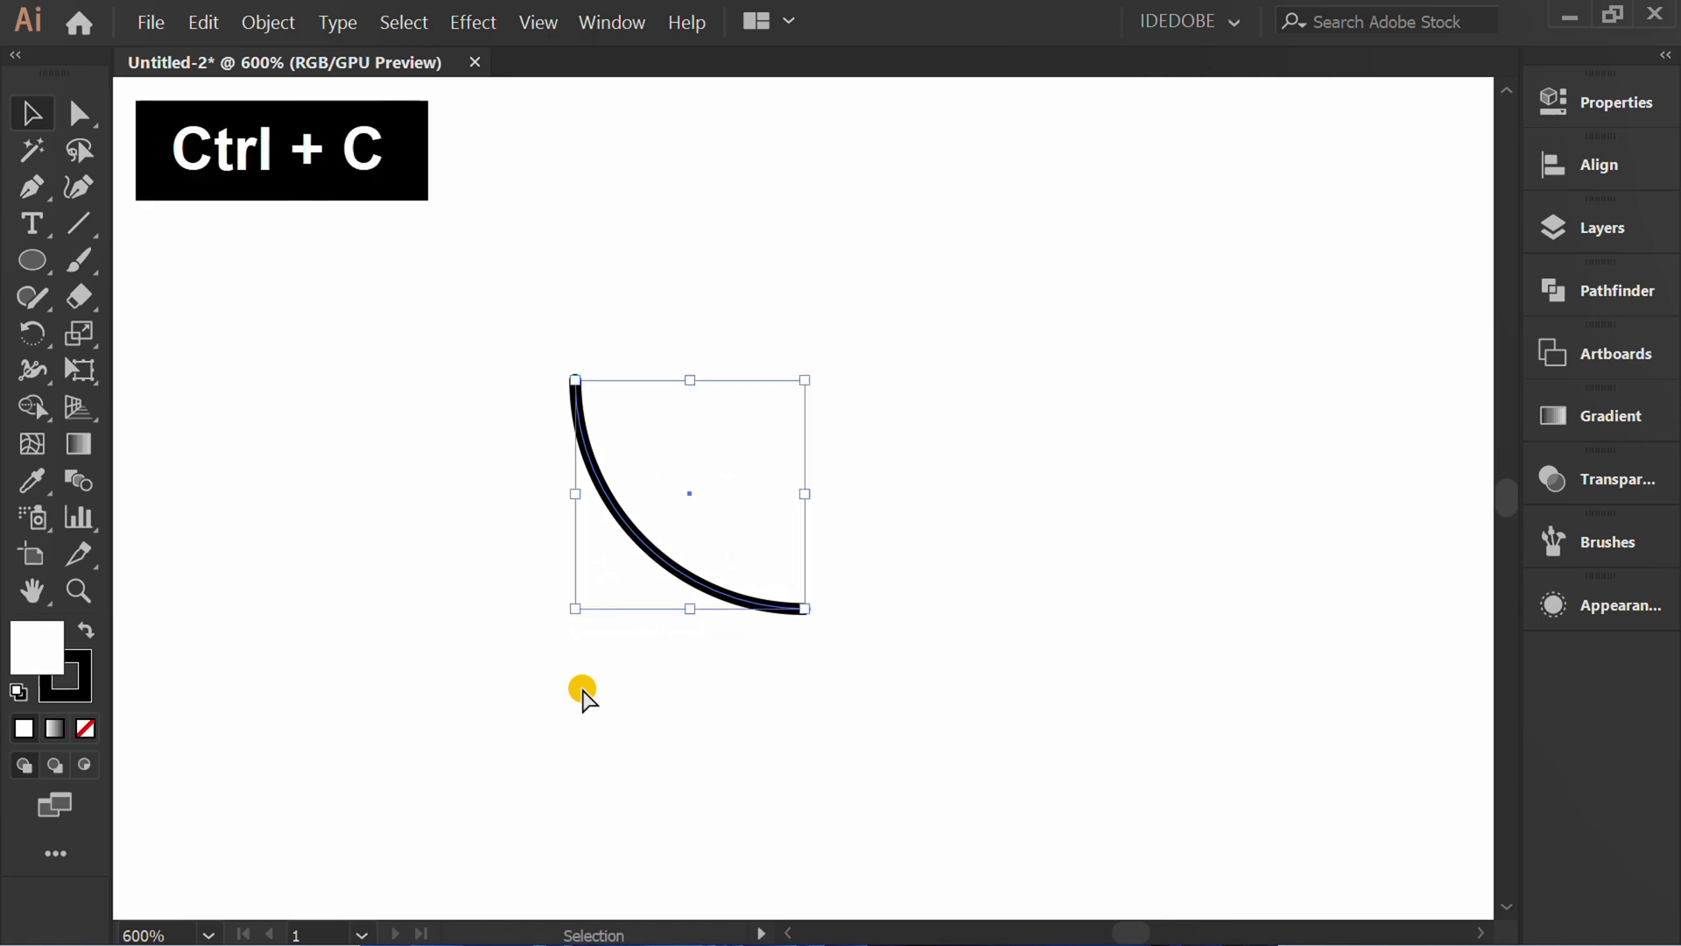
pyautogui.hotkey('ctrl', 'f')
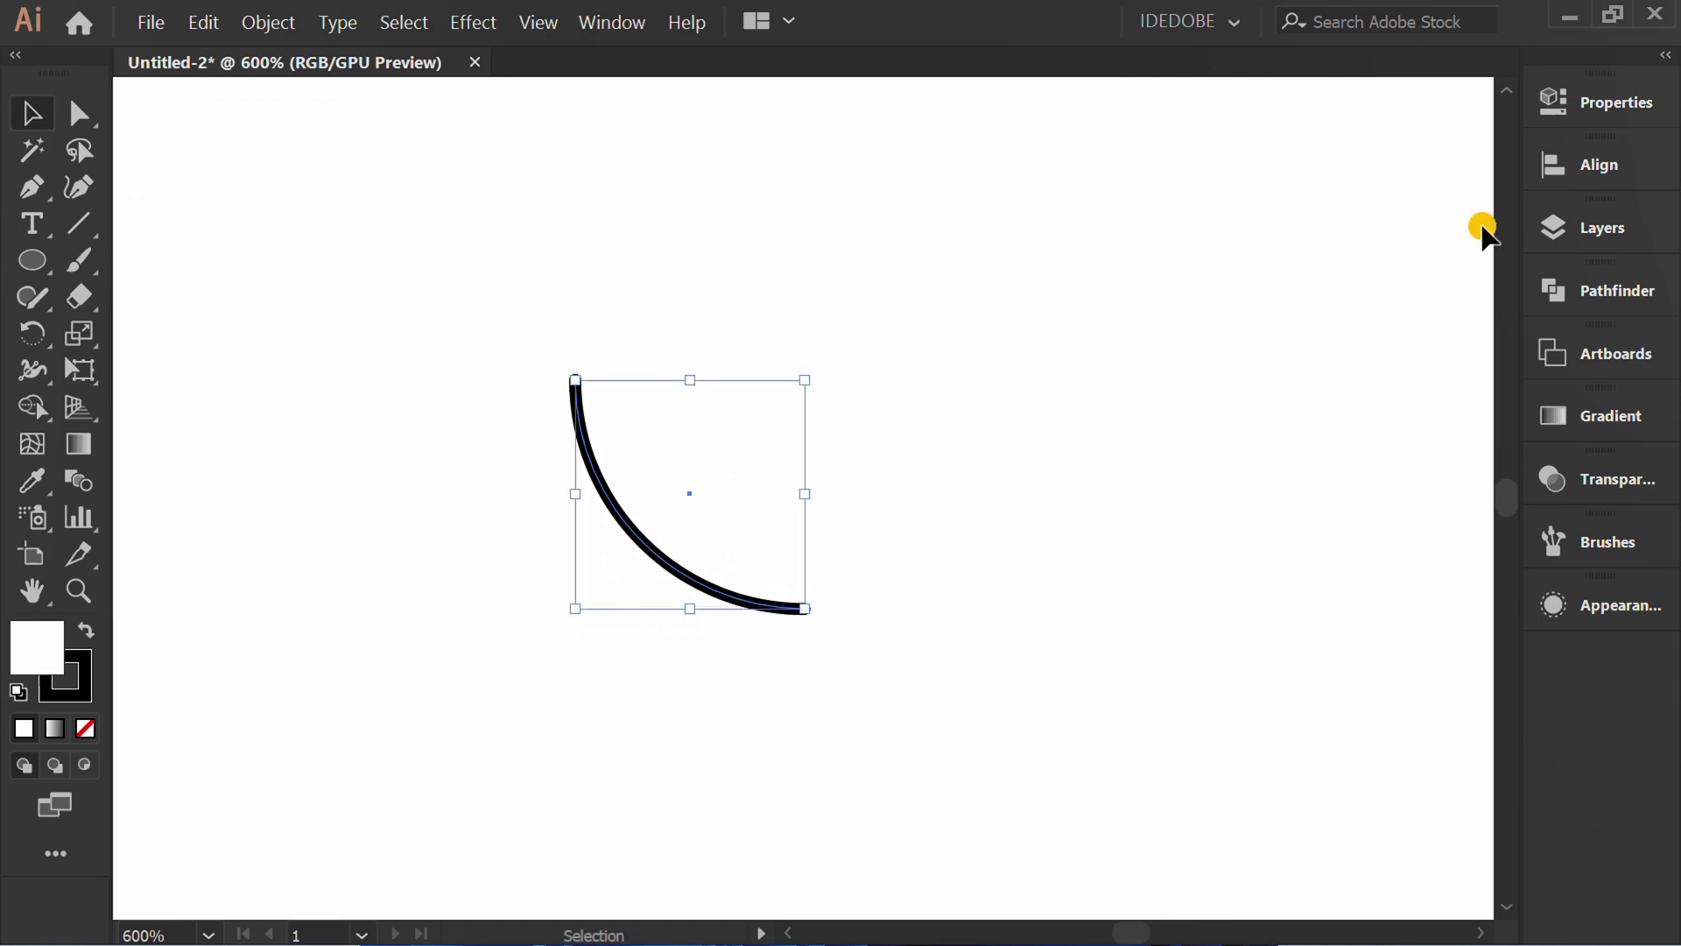
pyautogui.click(1608, 99)
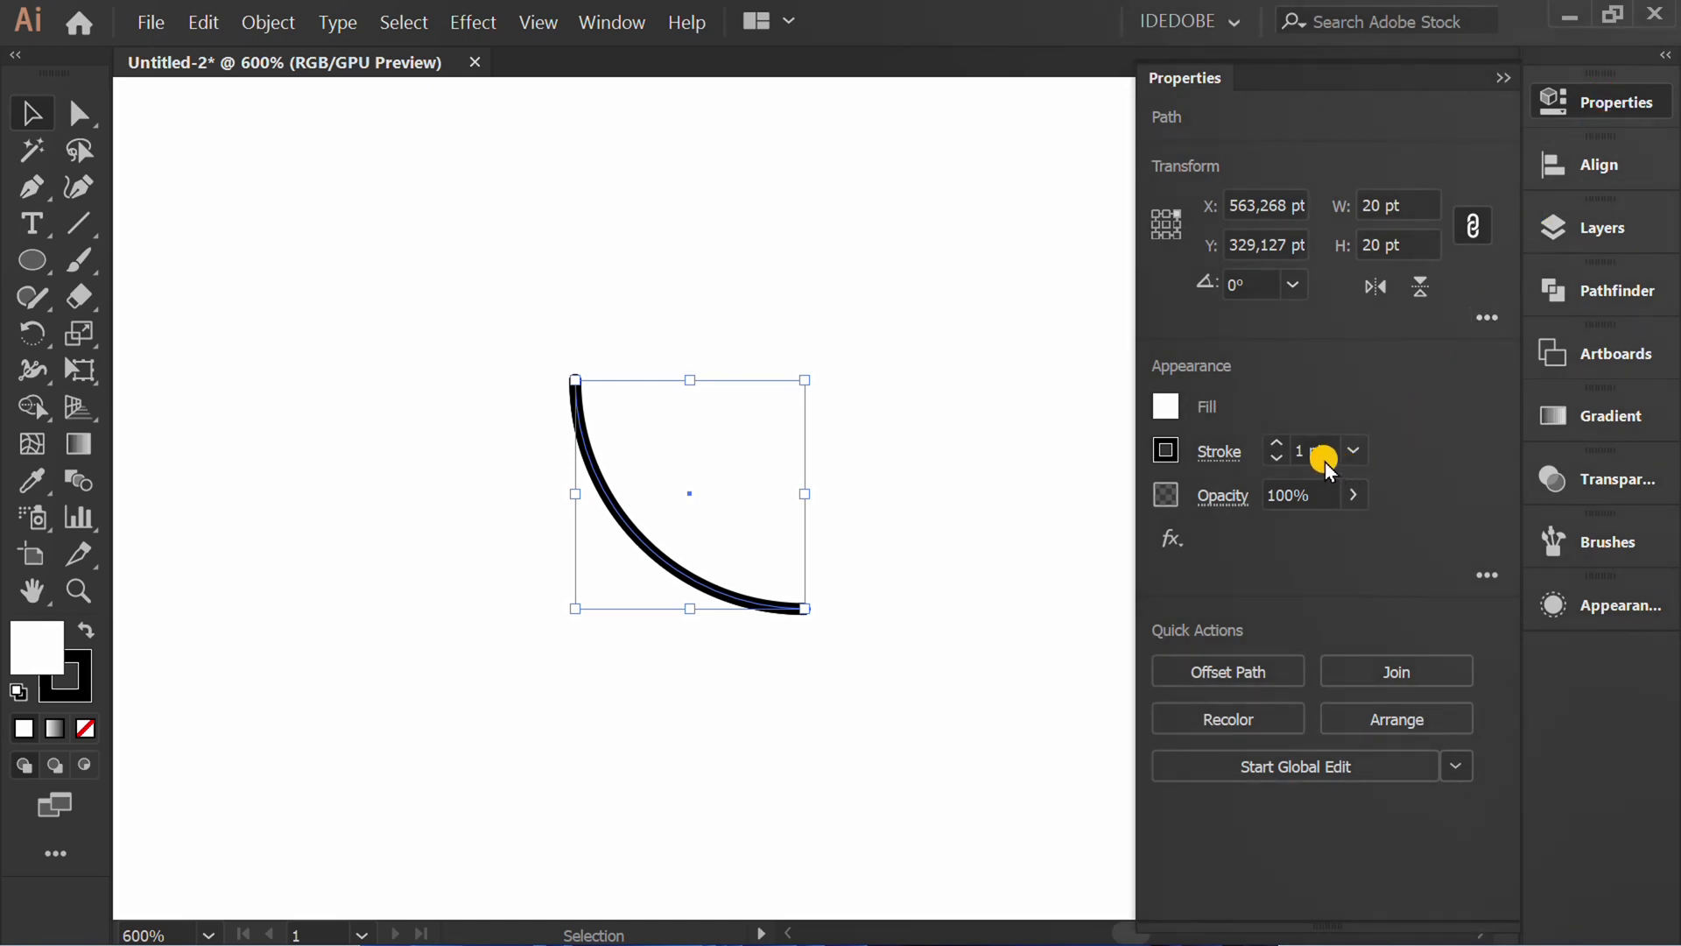
pyautogui.scroll(1, 1324, 458)
pyautogui.scroll(2, 1327, 453)
pyautogui.scroll(4, 1329, 452)
pyautogui.scroll(2, 1336, 450)
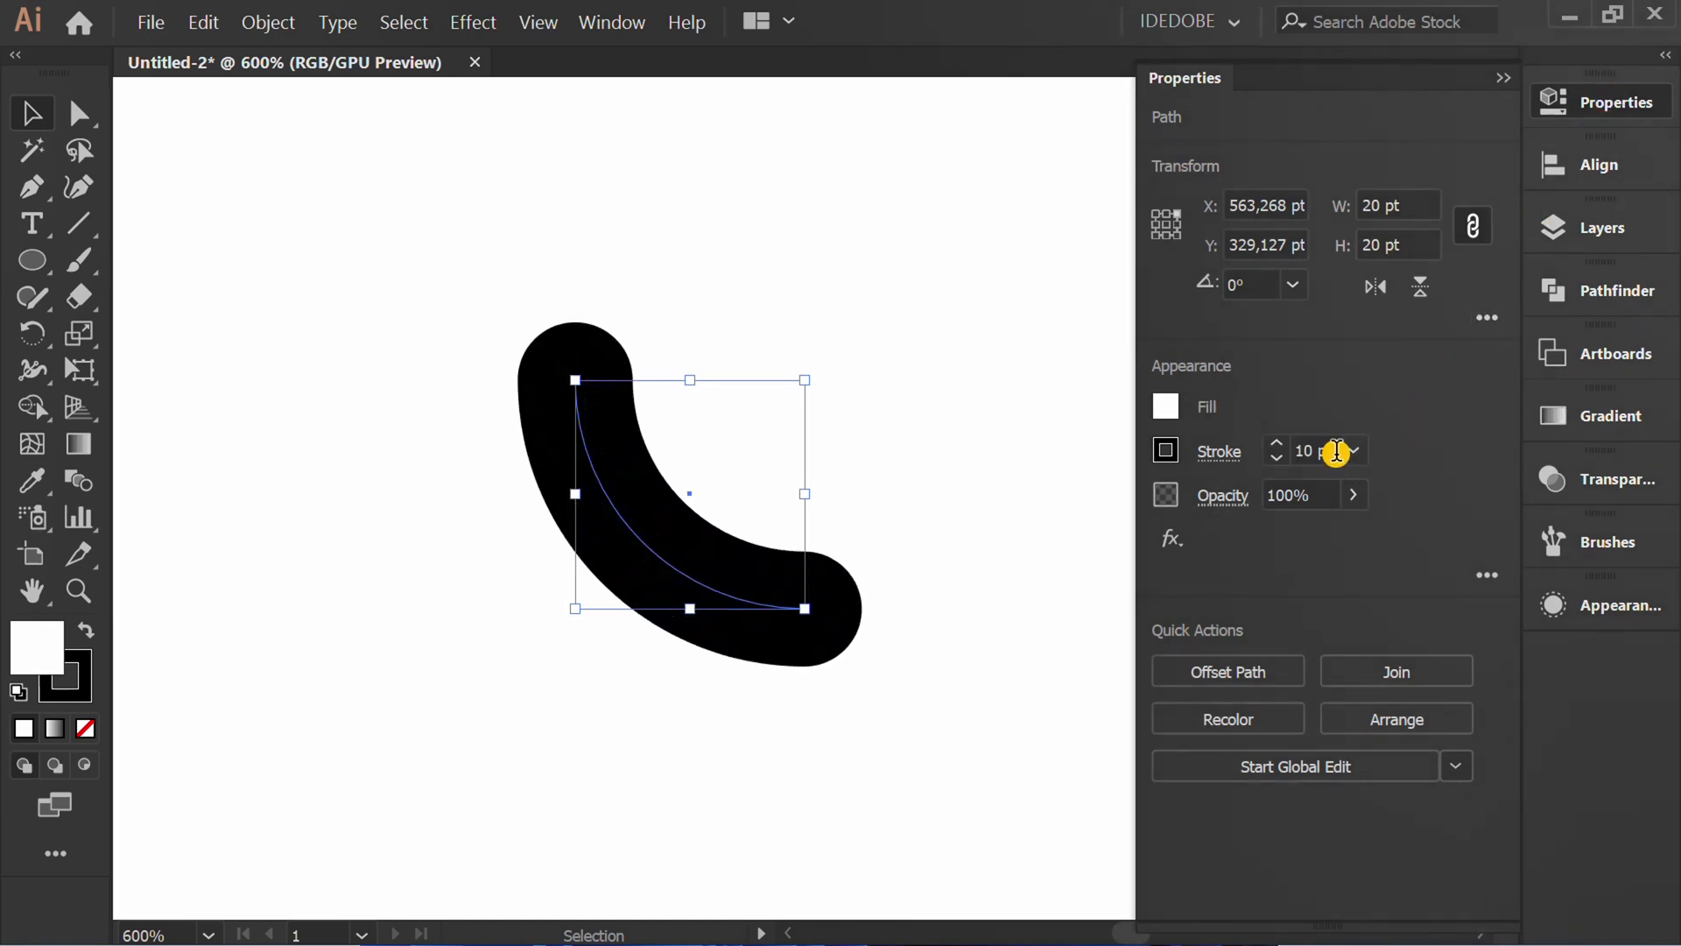
# Outline the thick arc copy's stroke into a closed shape
pyautogui.click(1503, 78)
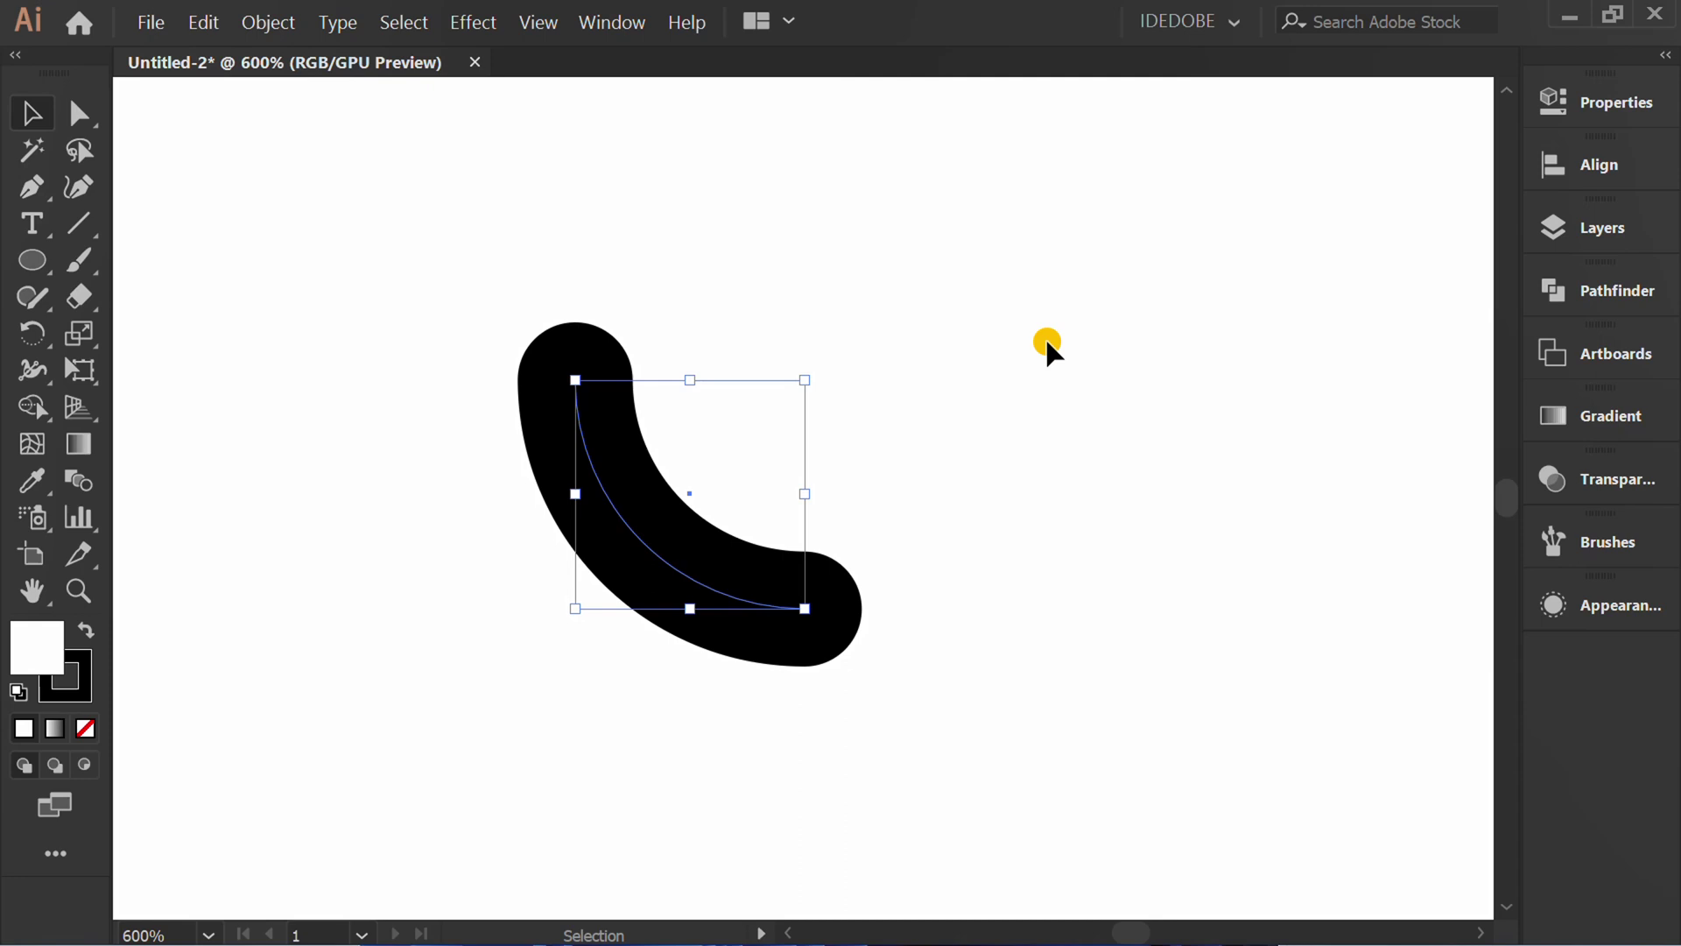
pyautogui.click(275, 24)
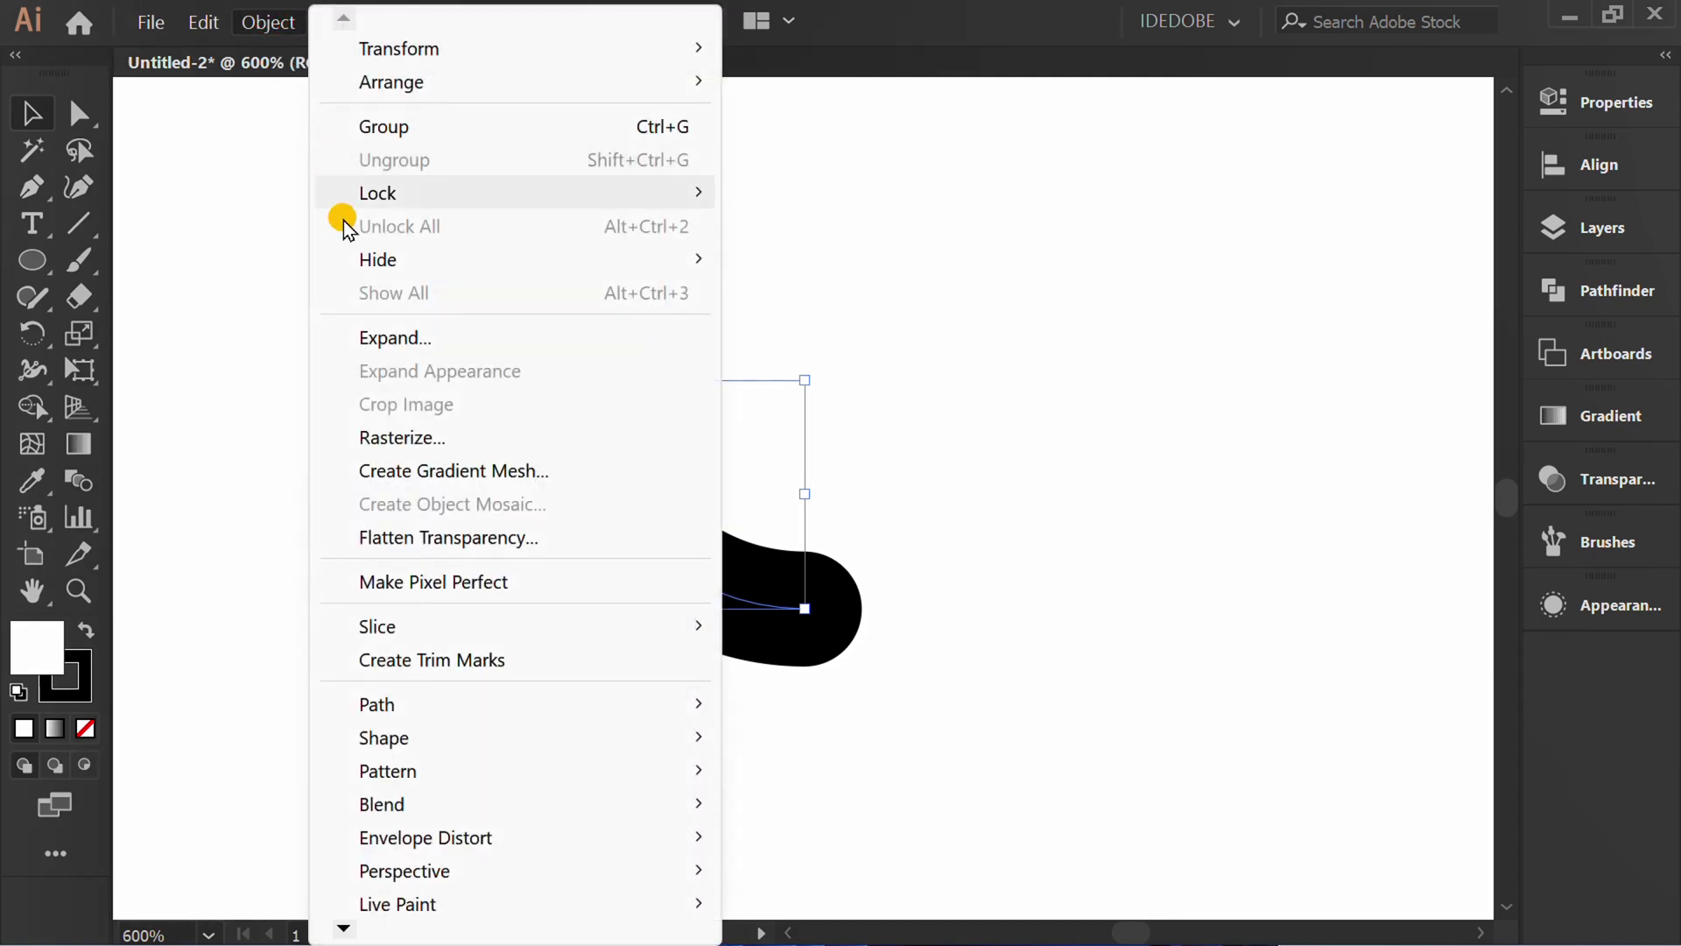
pyautogui.click(437, 337)
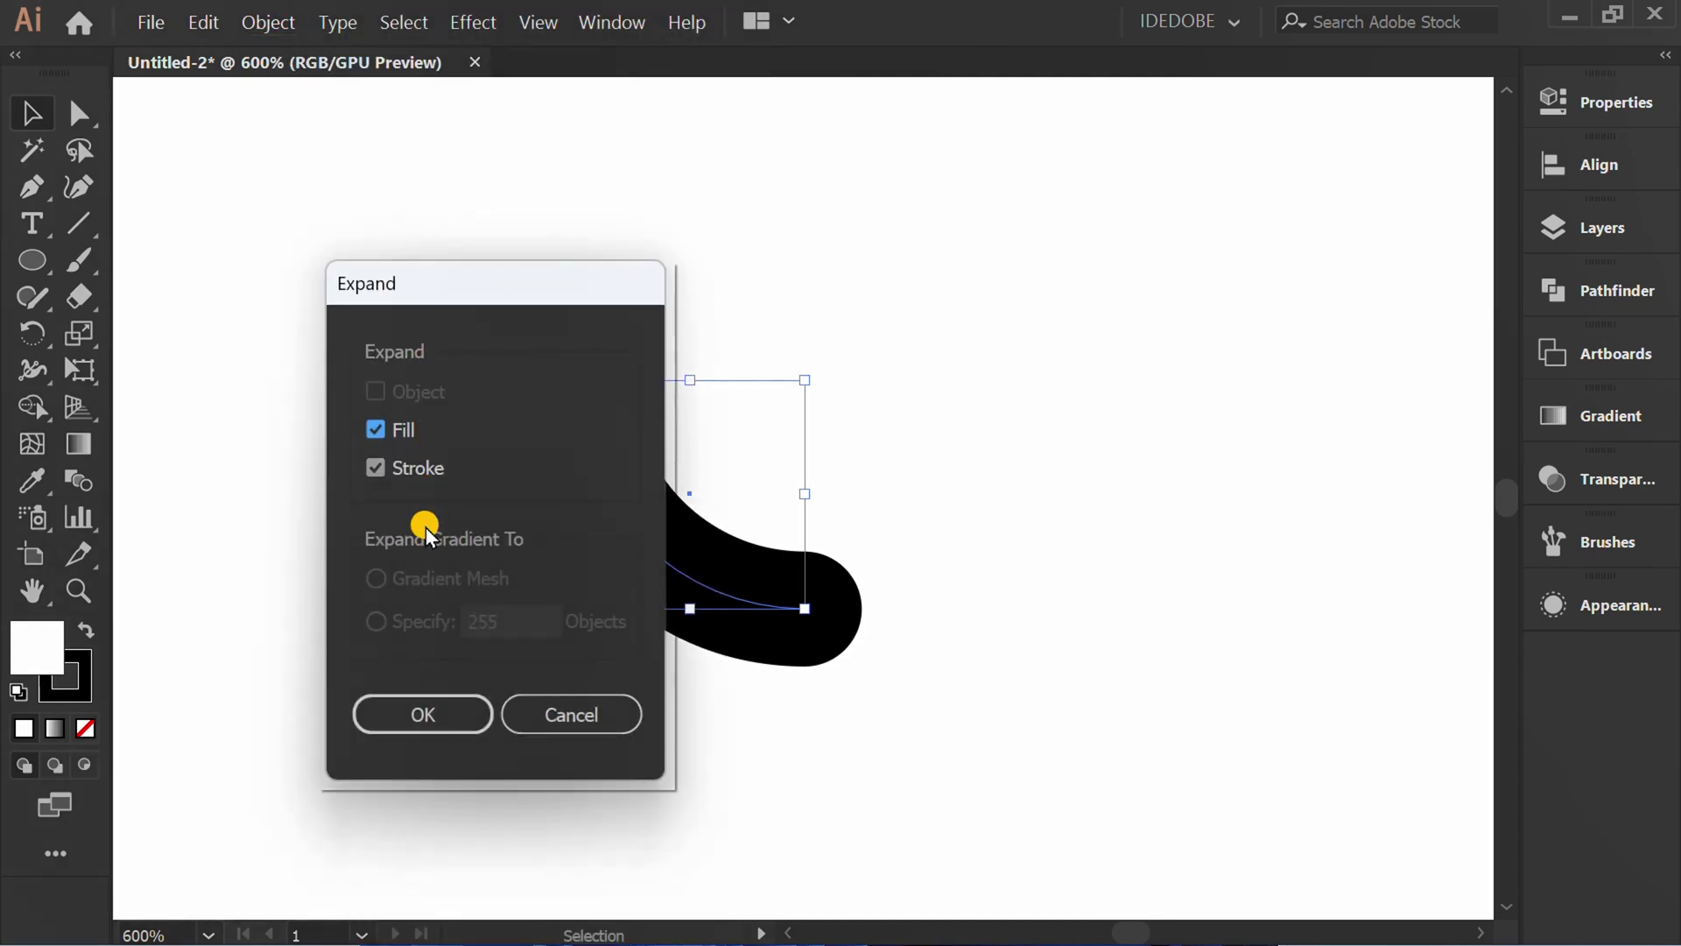
pyautogui.click(395, 711)
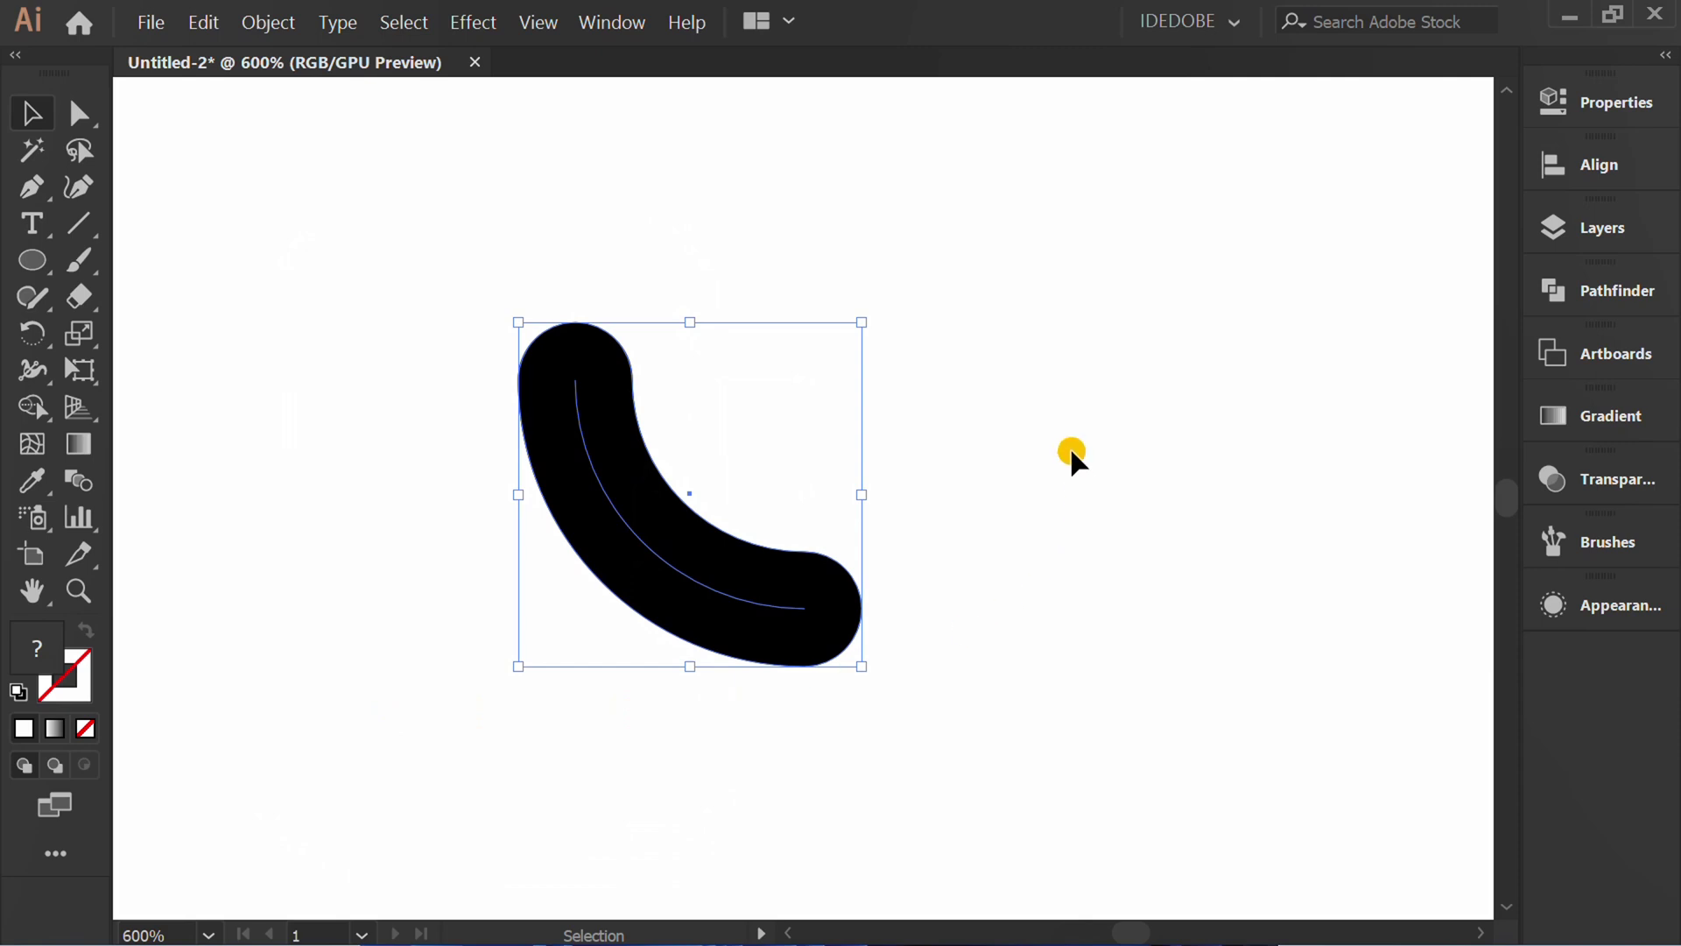
# Reset to black stroke with no fill on the inner line
pyautogui.press('d')
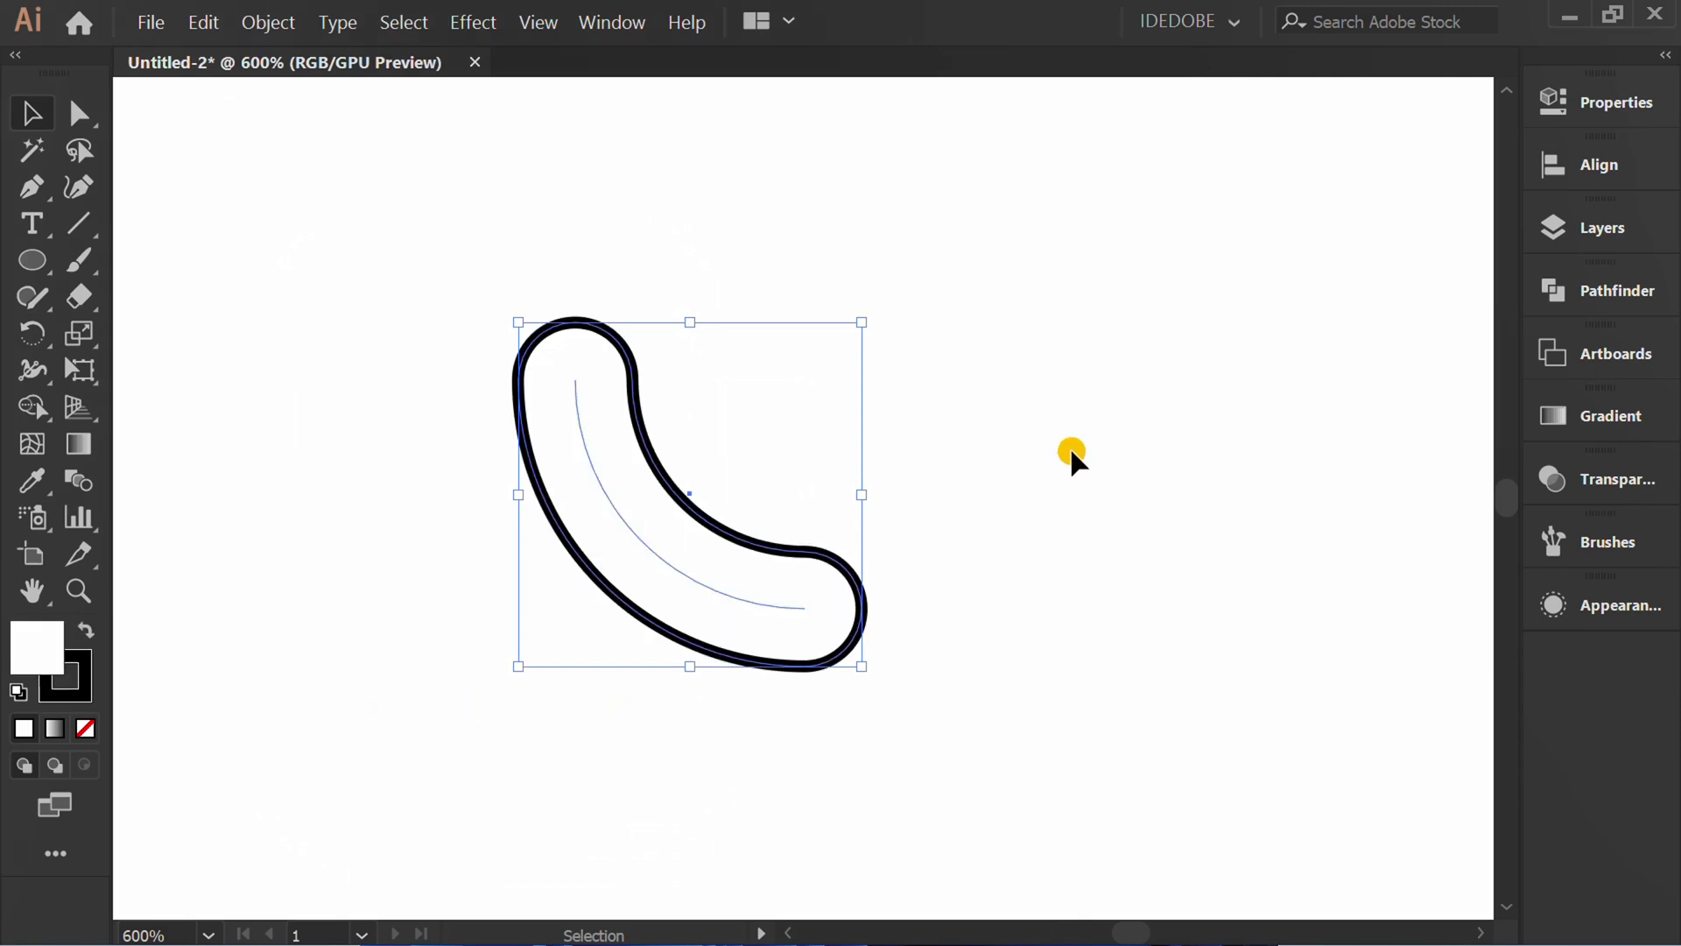
pyautogui.press('/')
pyautogui.click(1071, 451)
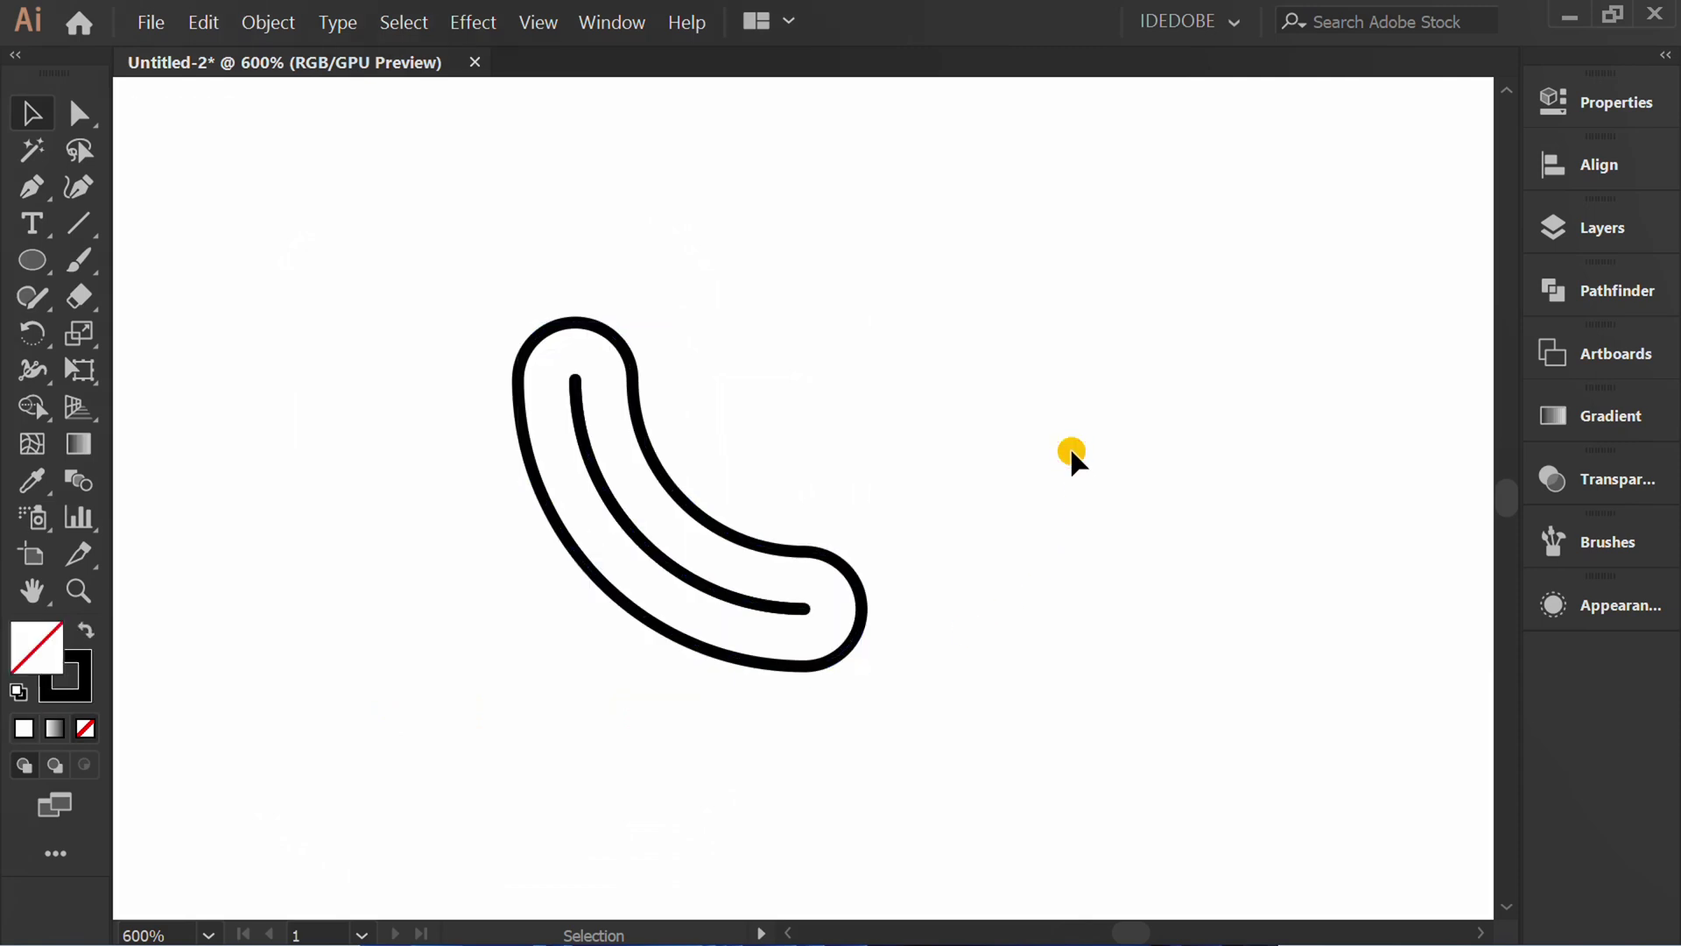
pyautogui.click(709, 525)
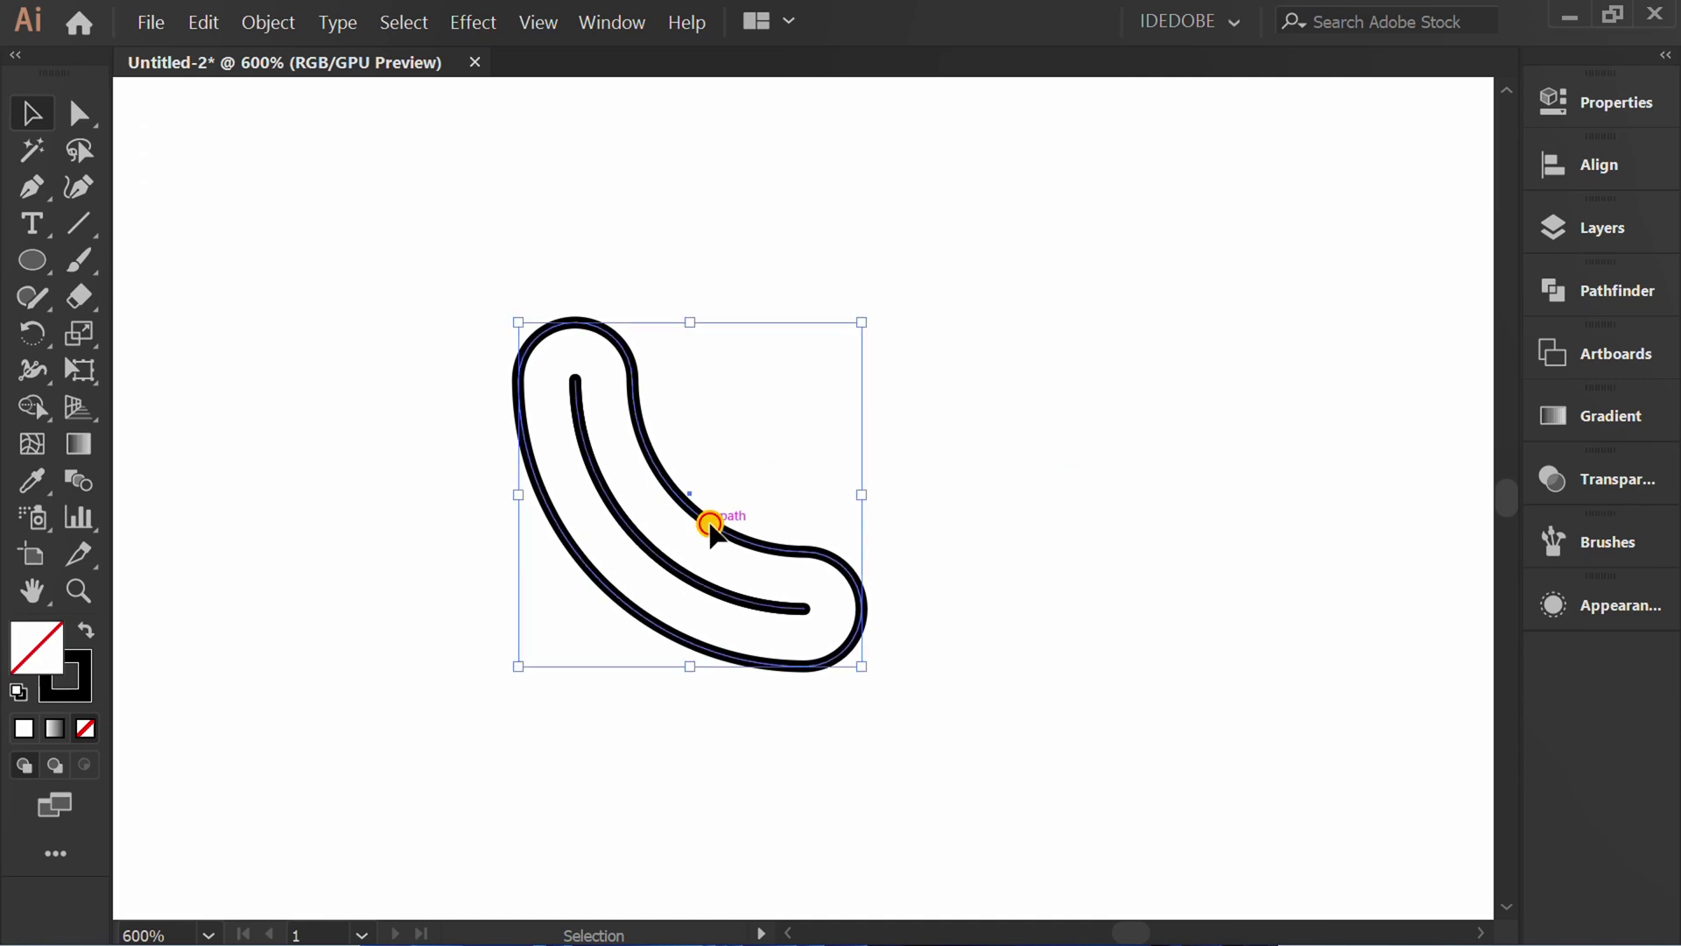
# Ungroup the line and its rounded outline, then select both paths
pyautogui.rightClick(711, 526)
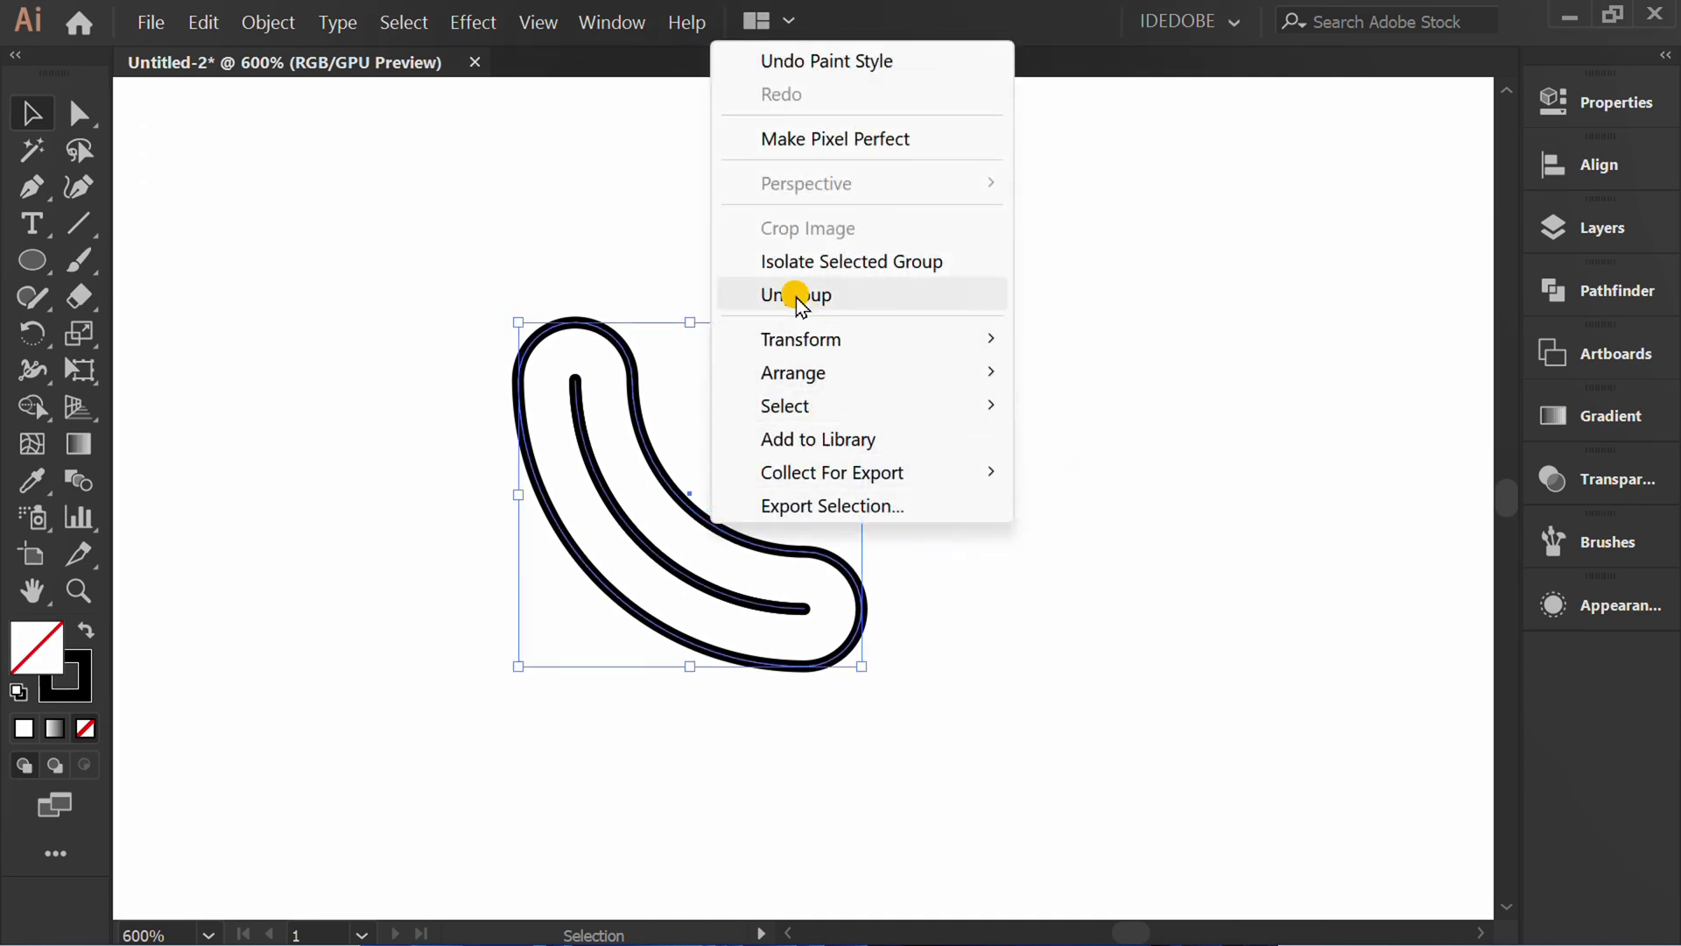
pyautogui.click(871, 293)
pyautogui.click(1111, 486)
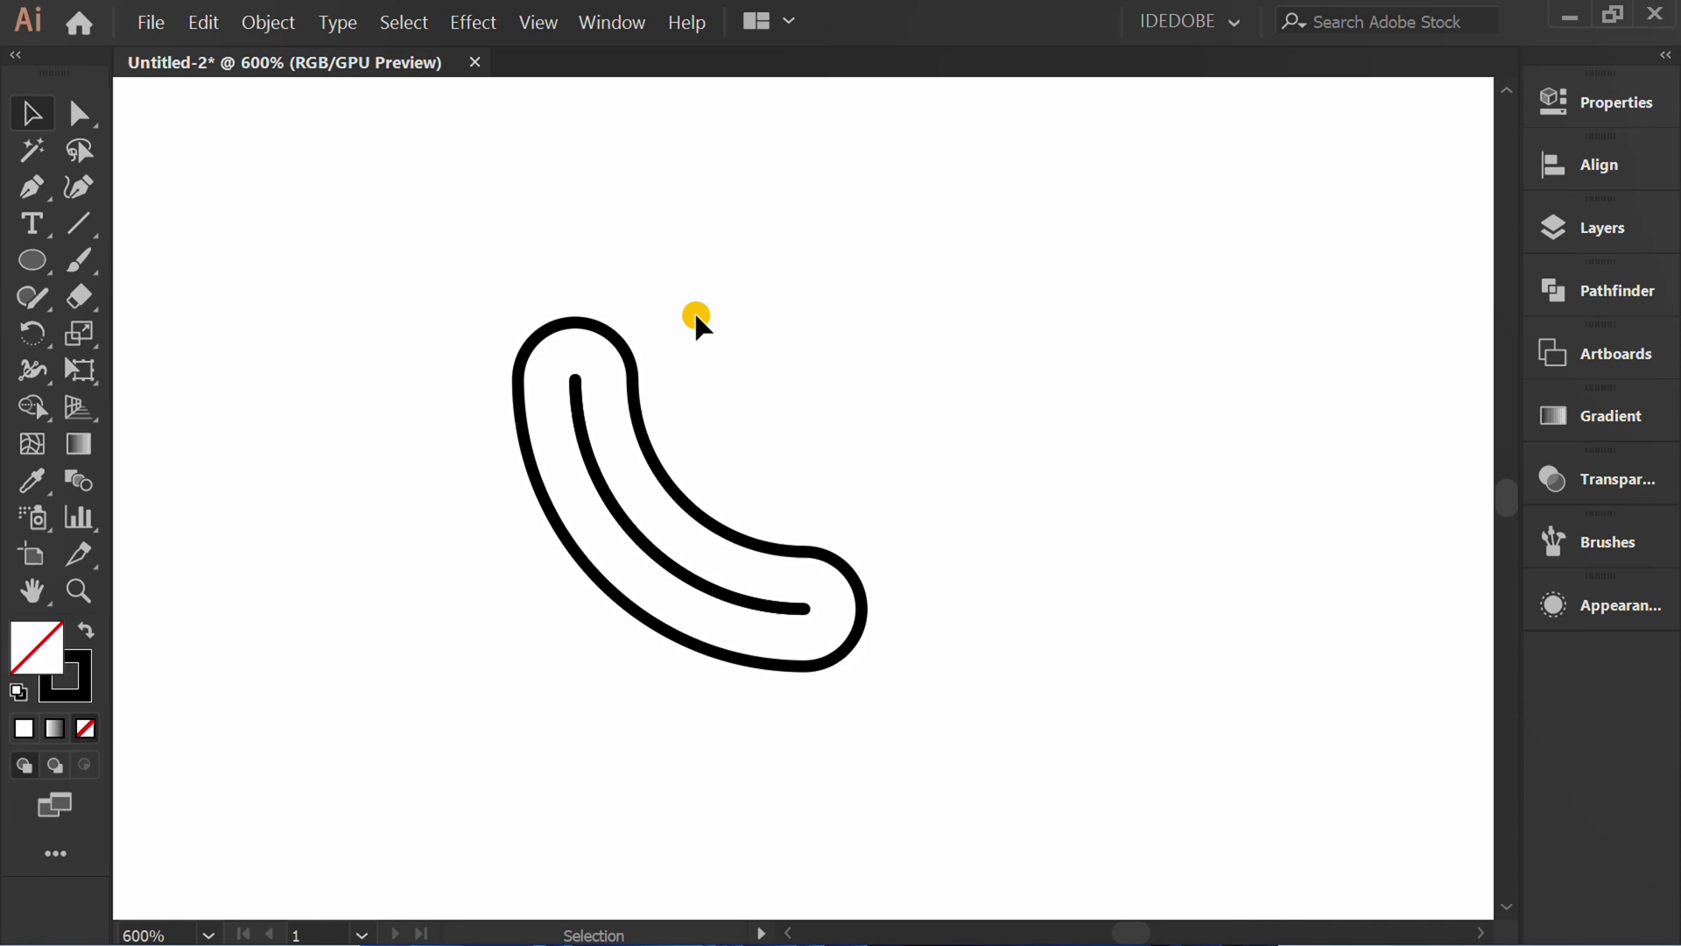
pyautogui.moveTo(679, 284); pyautogui.dragTo(590, 323)
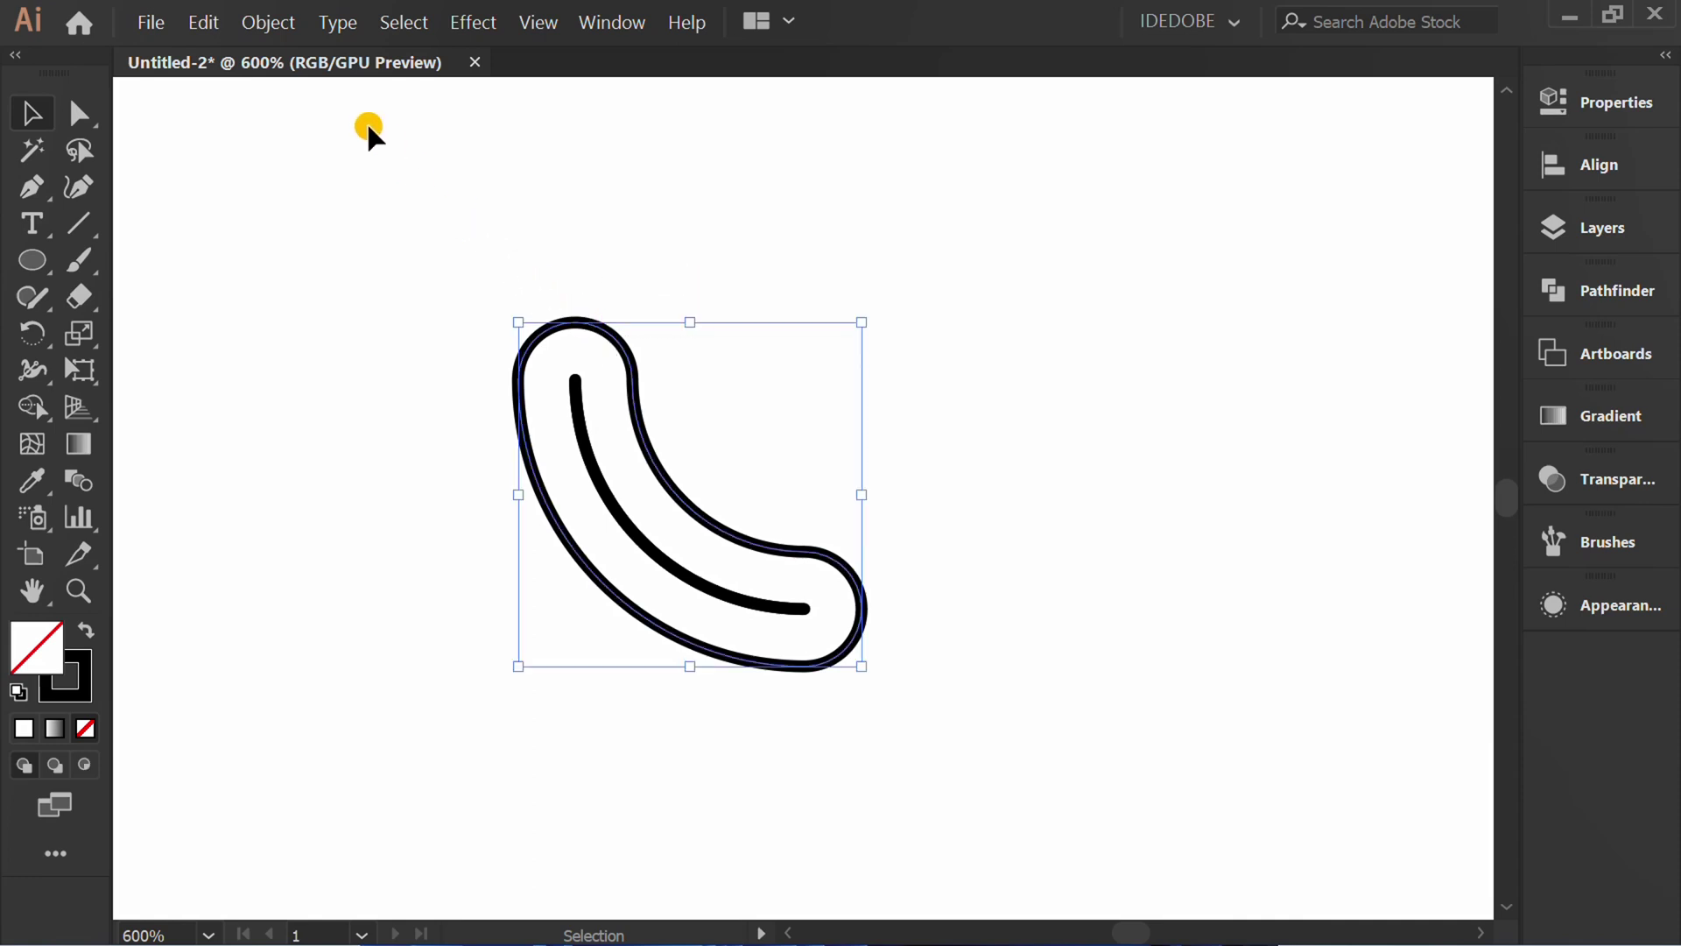
# Offset the paths outward by 5 pt using Offset Path with preview
pyautogui.click(267, 22)
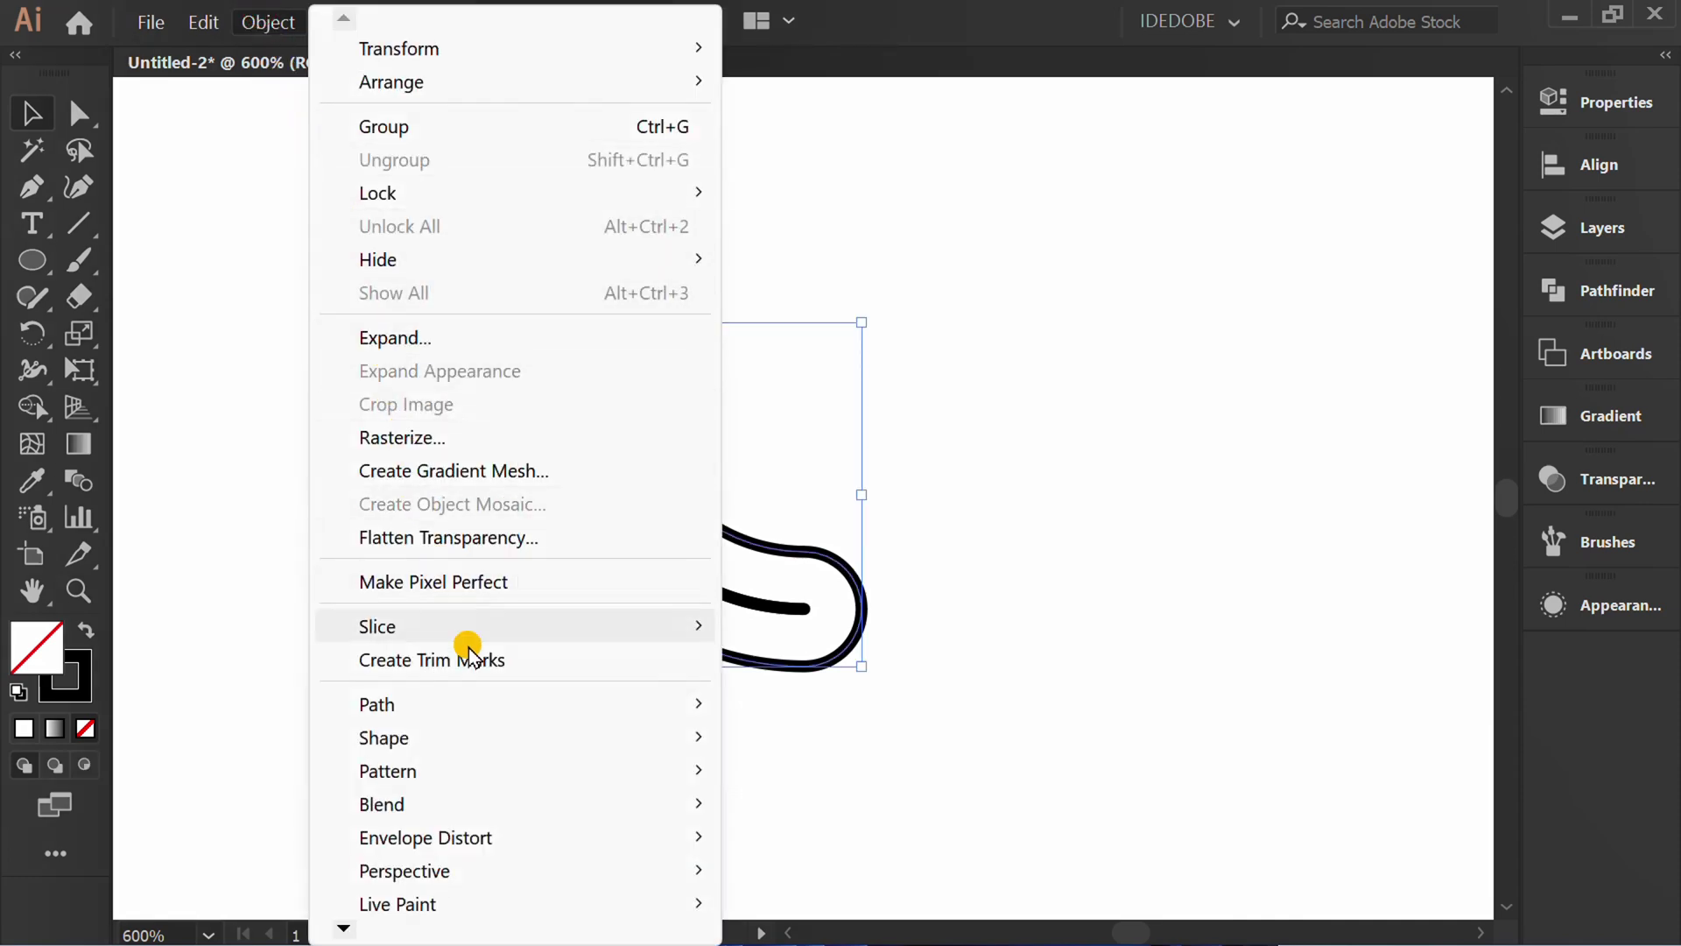
pyautogui.moveTo(378, 705)
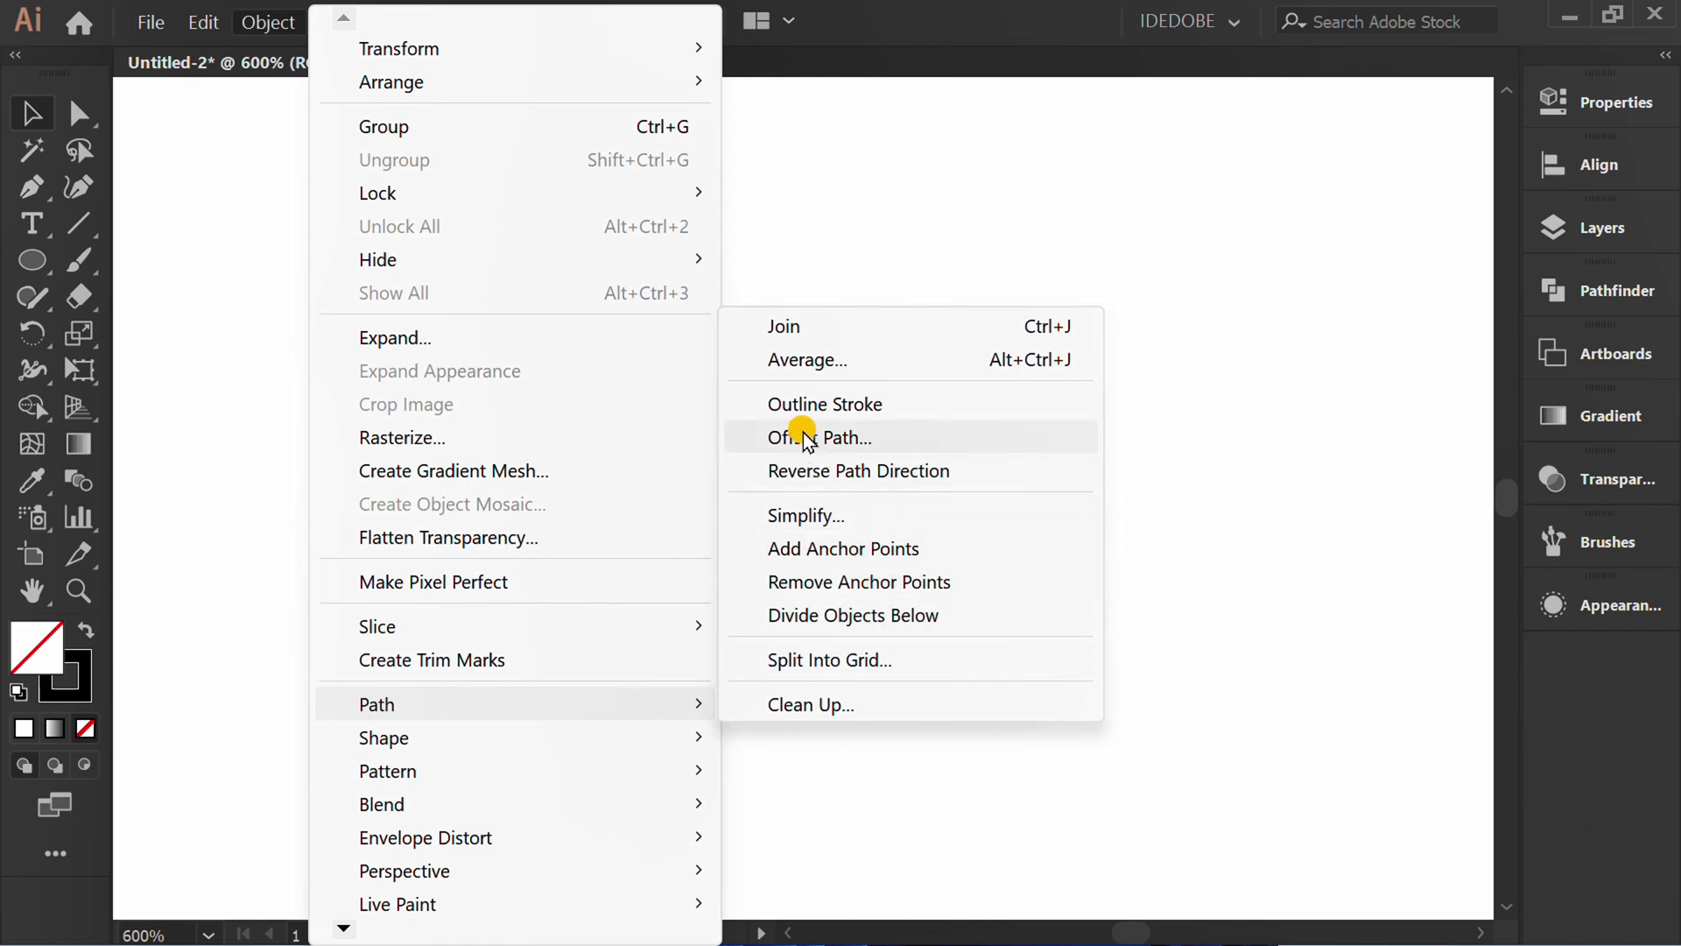
pyautogui.click(890, 438)
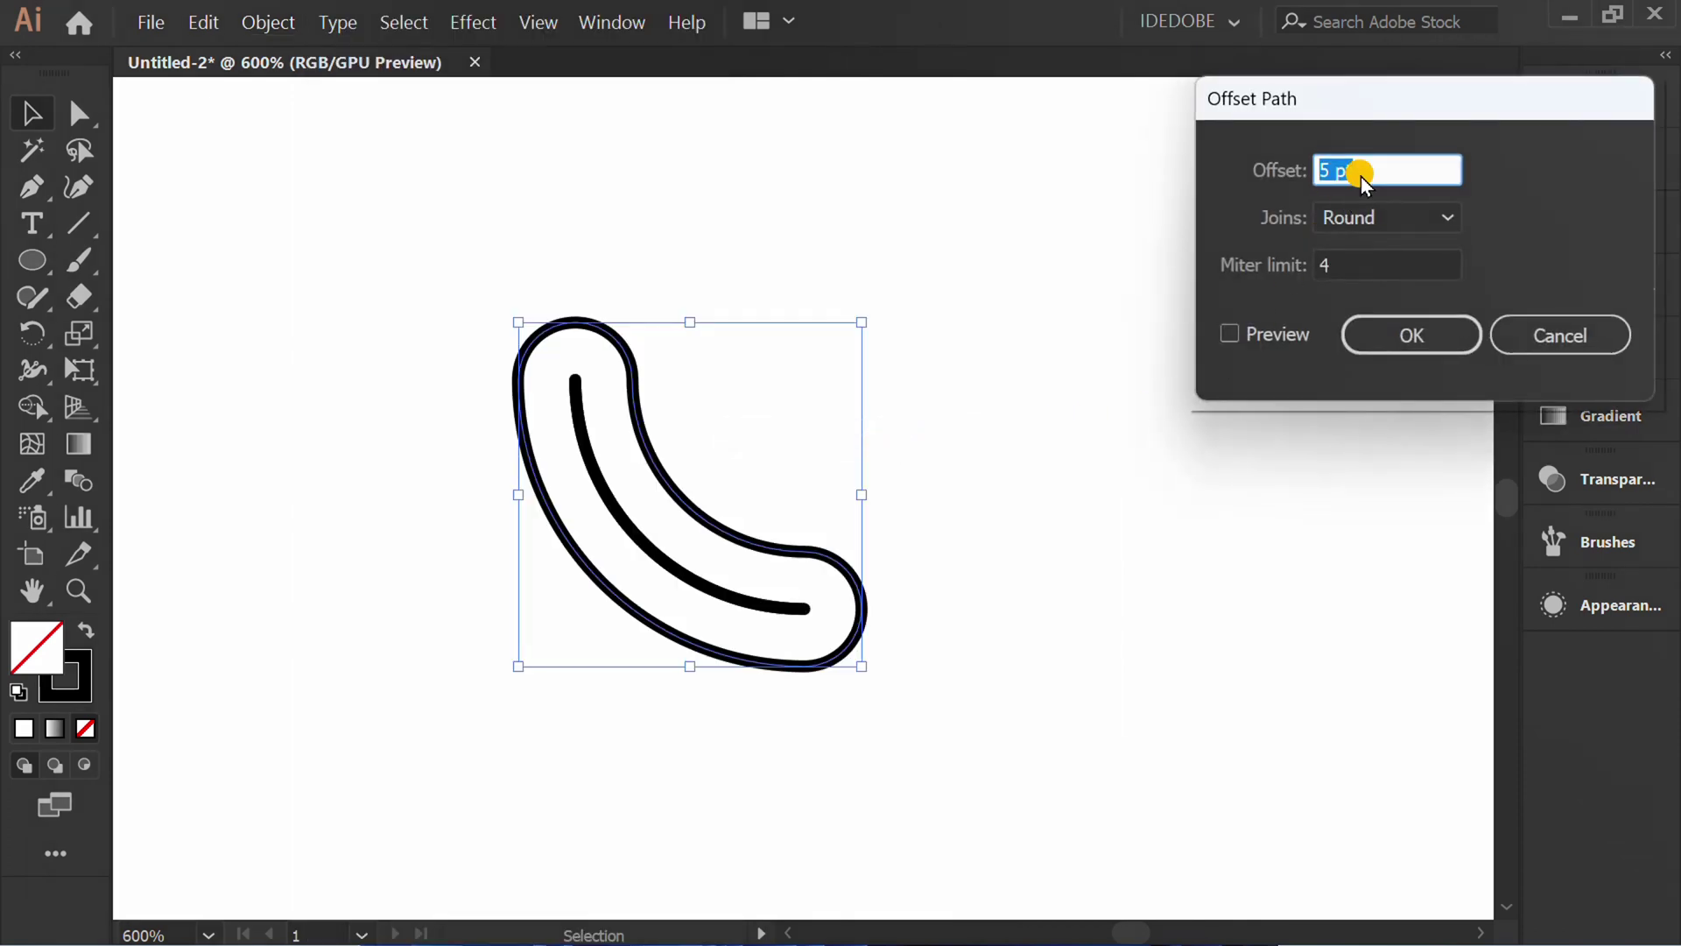
pyautogui.moveTo(1419, 101); pyautogui.dragTo(1176, 175)
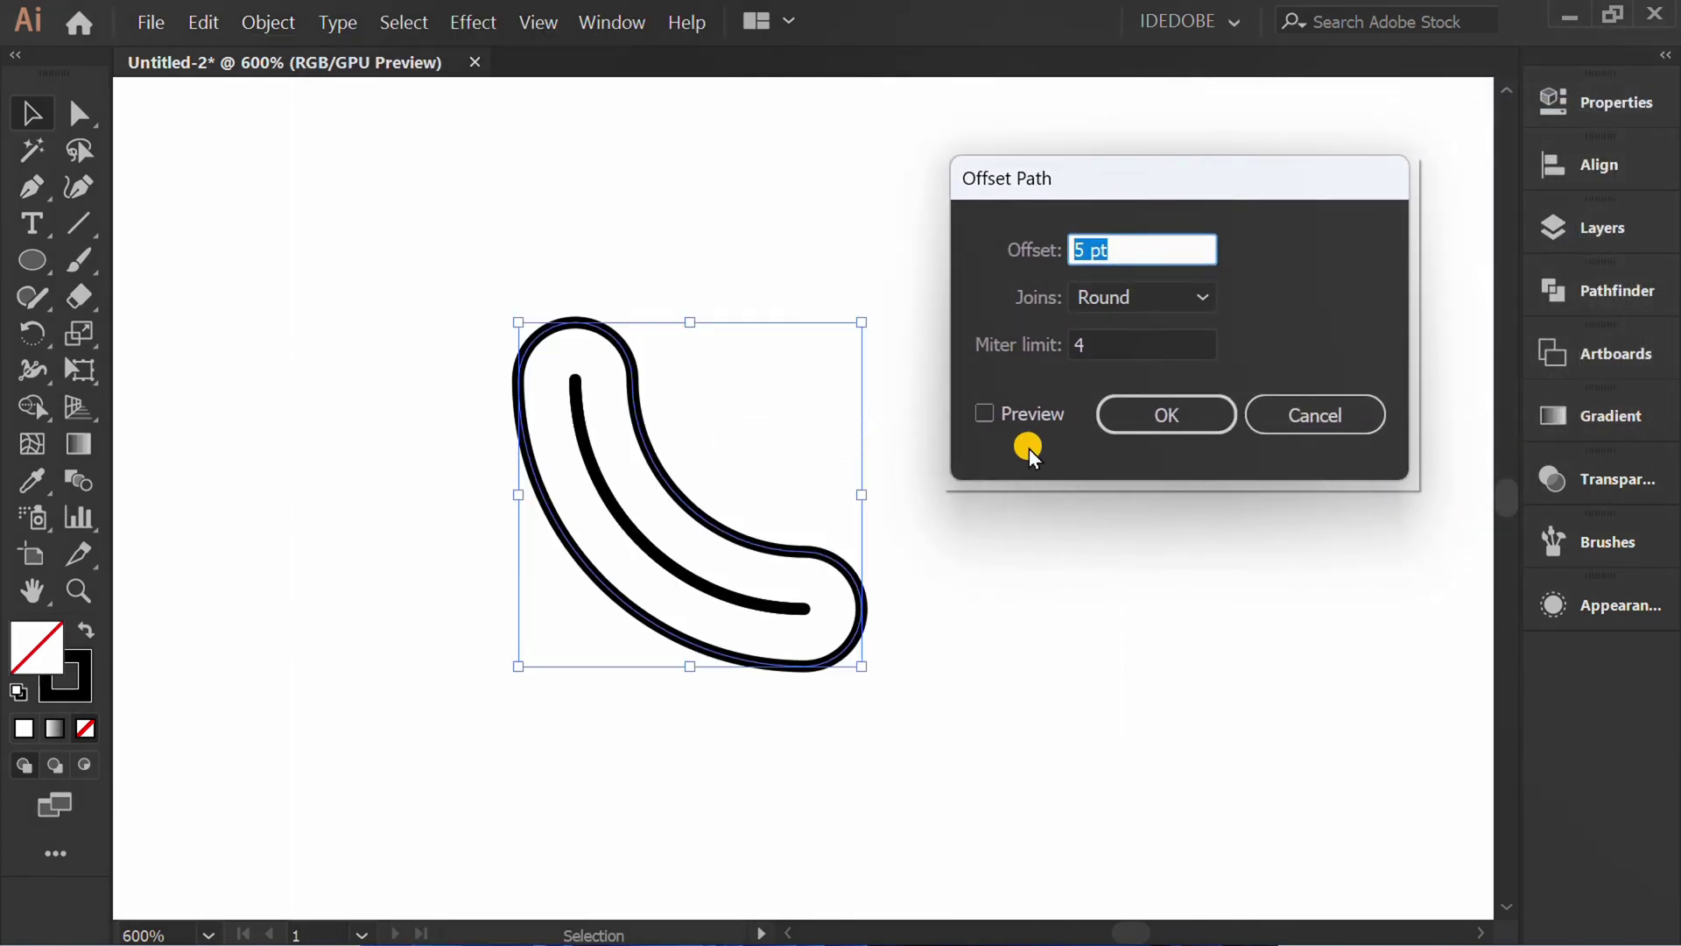
pyautogui.click(985, 416)
pyautogui.click(1131, 249)
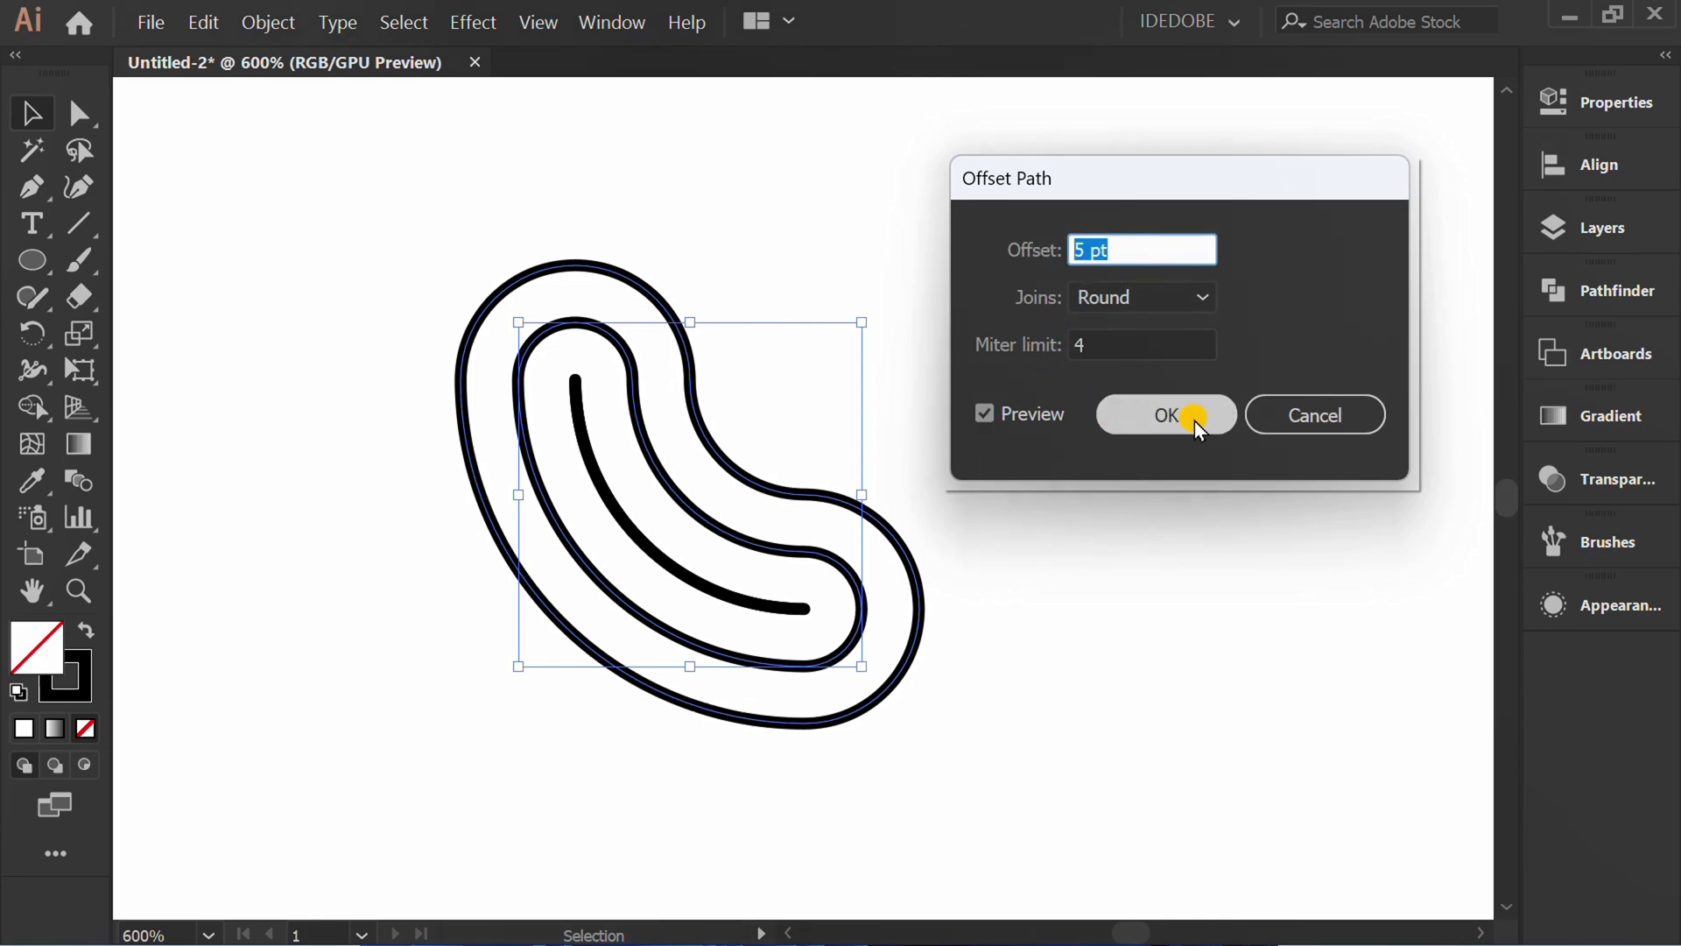
pyautogui.click(1149, 417)
# Apply further 5 pt offset outlines around the curved line
pyautogui.click(273, 31)
pyautogui.moveTo(512, 704)
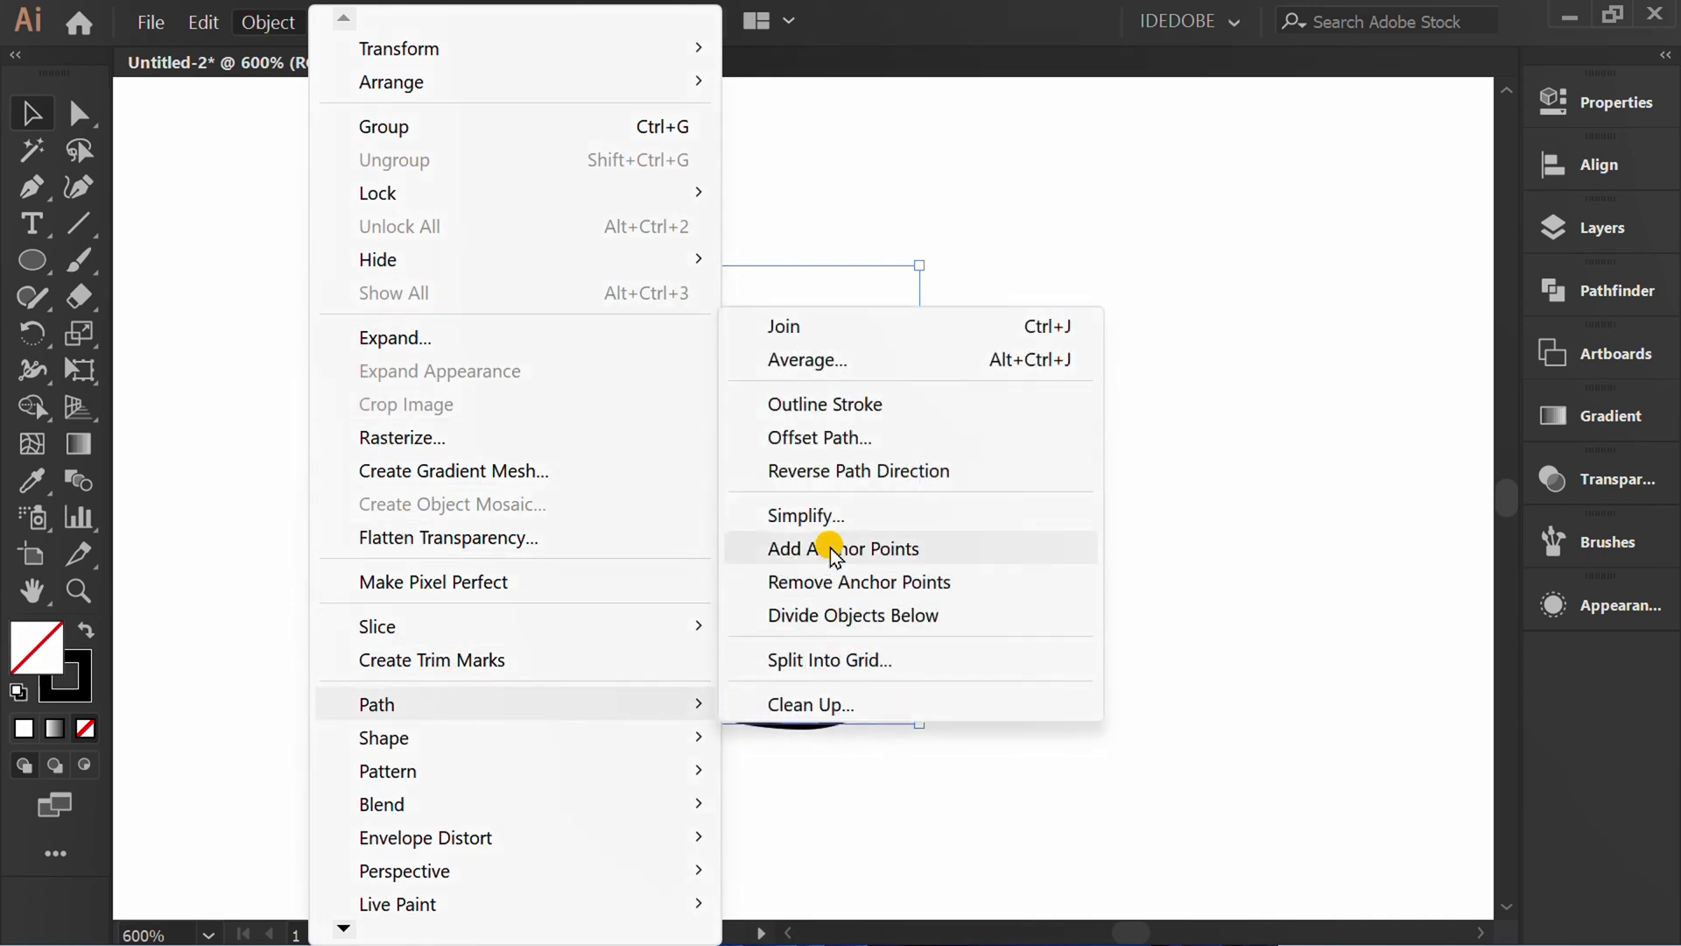
pyautogui.click(828, 438)
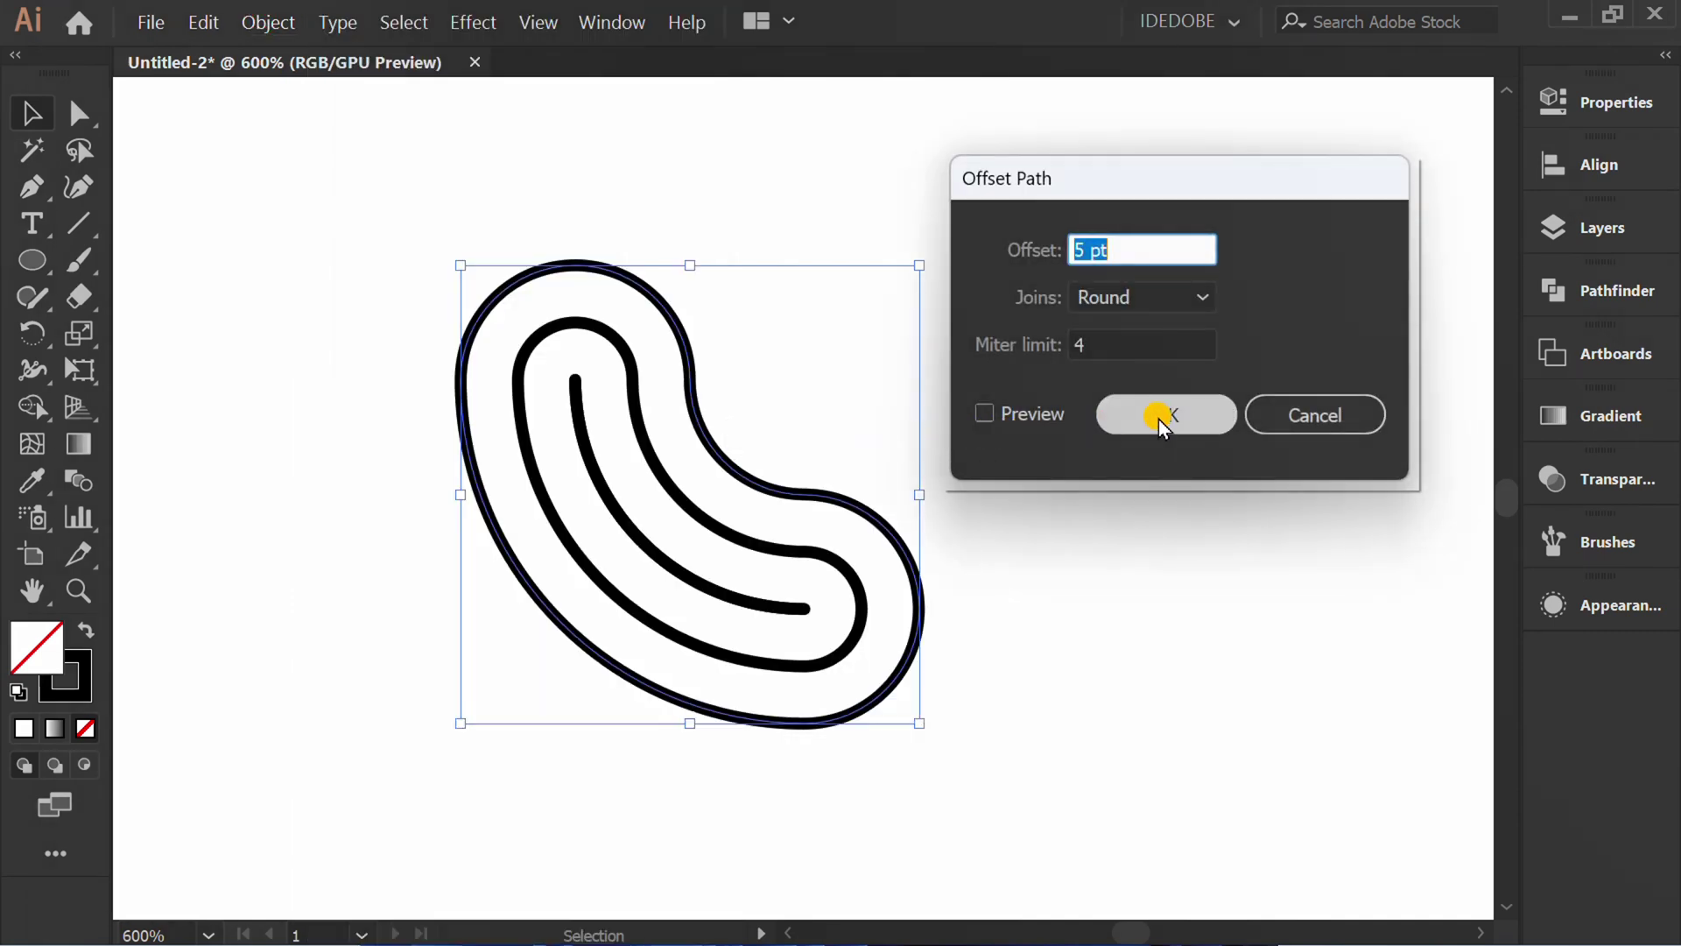
pyautogui.click(1160, 417)
pyautogui.click(253, 19)
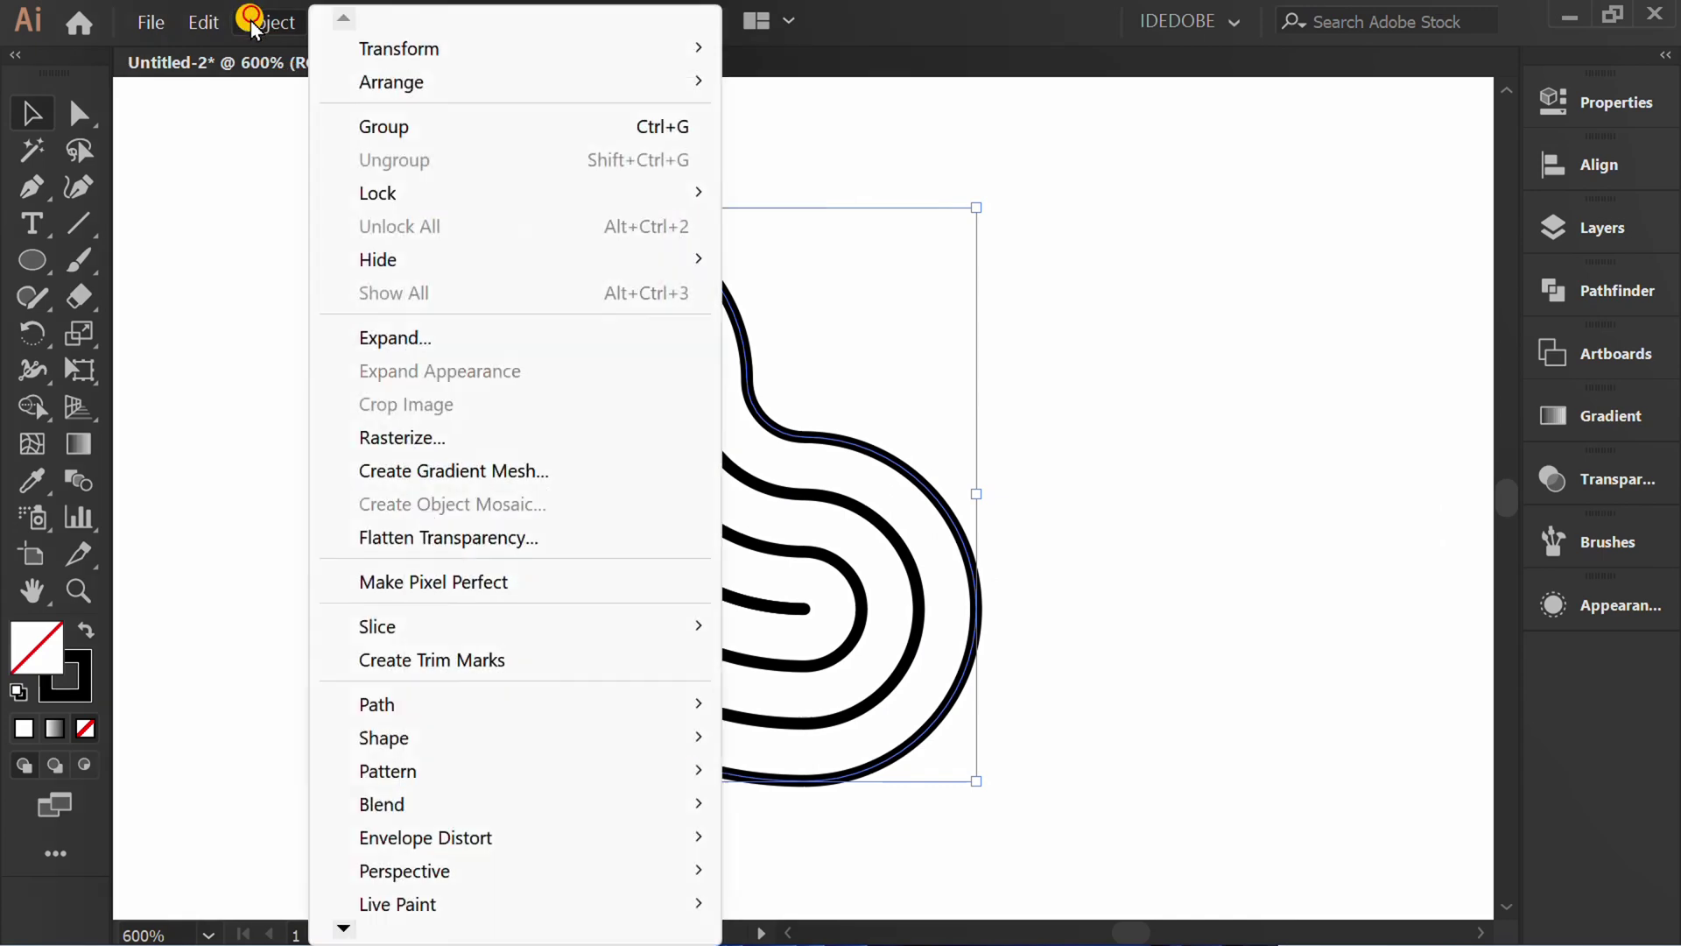
pyautogui.moveTo(512, 704)
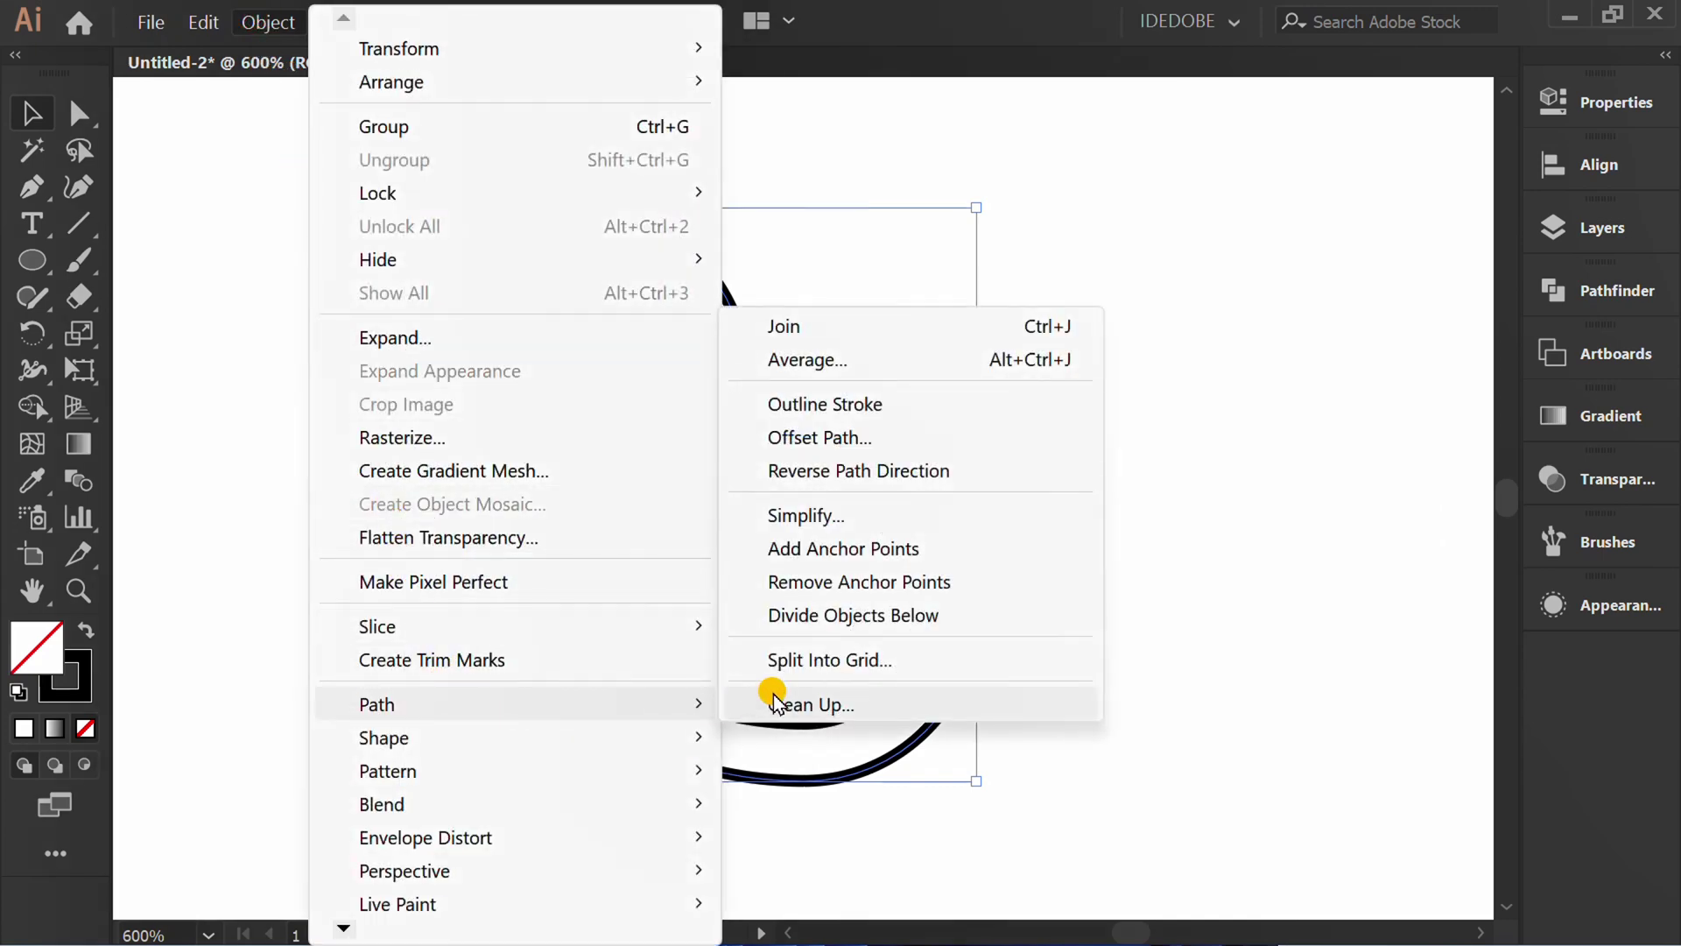
pyautogui.click(917, 437)
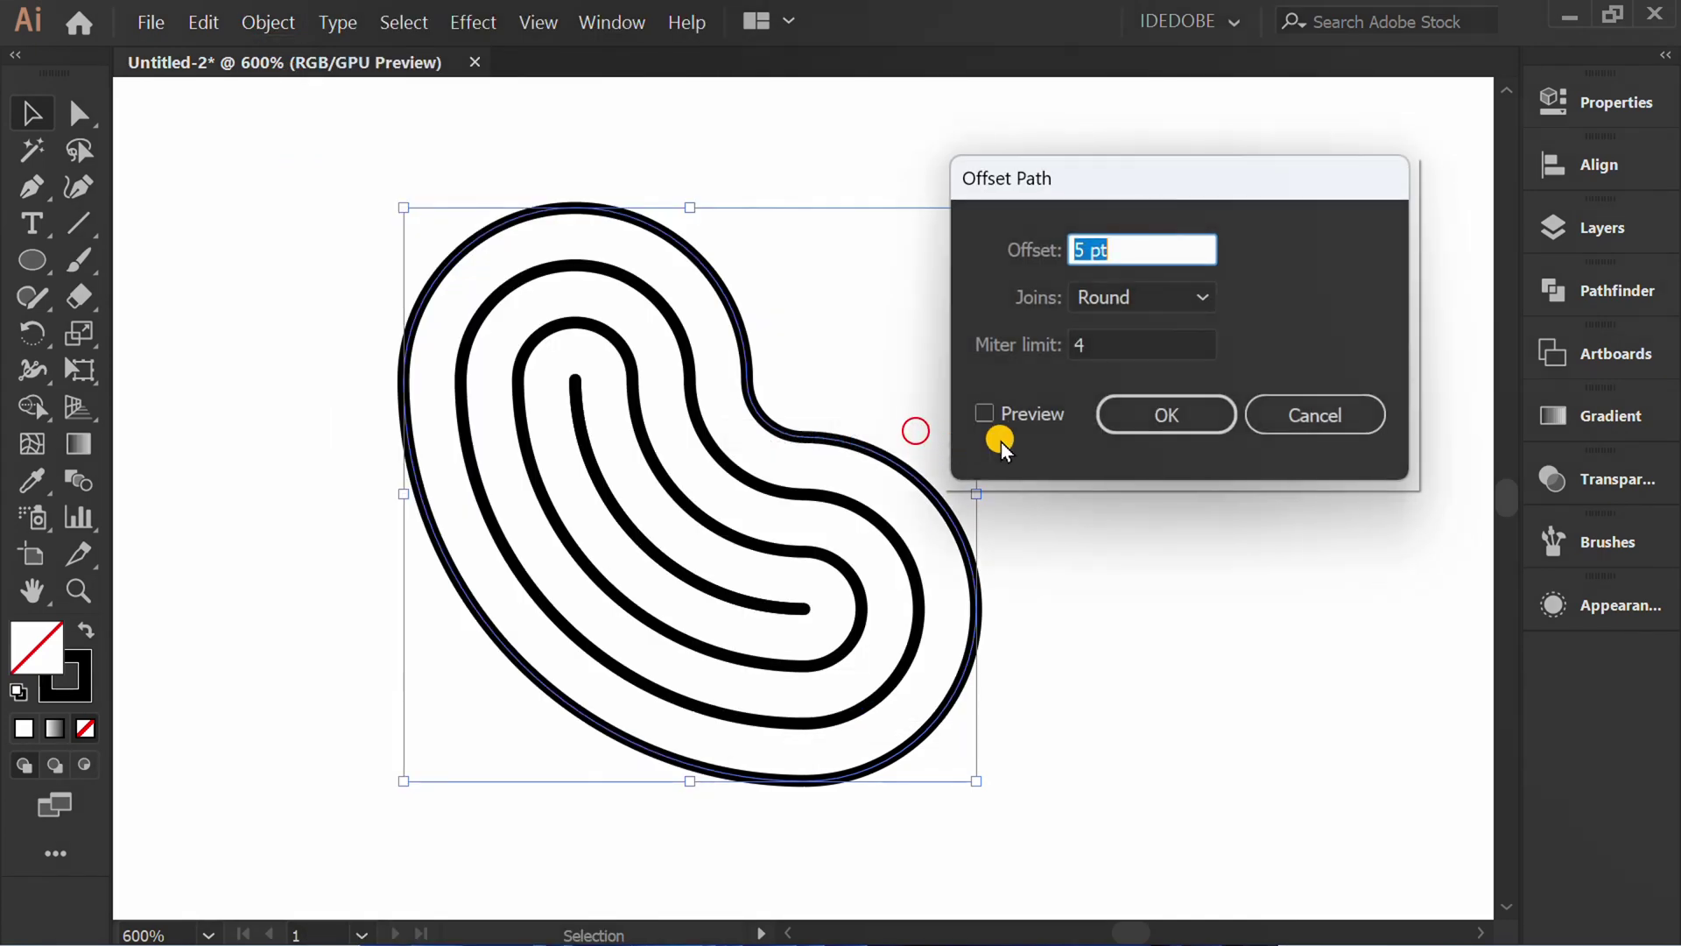
pyautogui.click(985, 415)
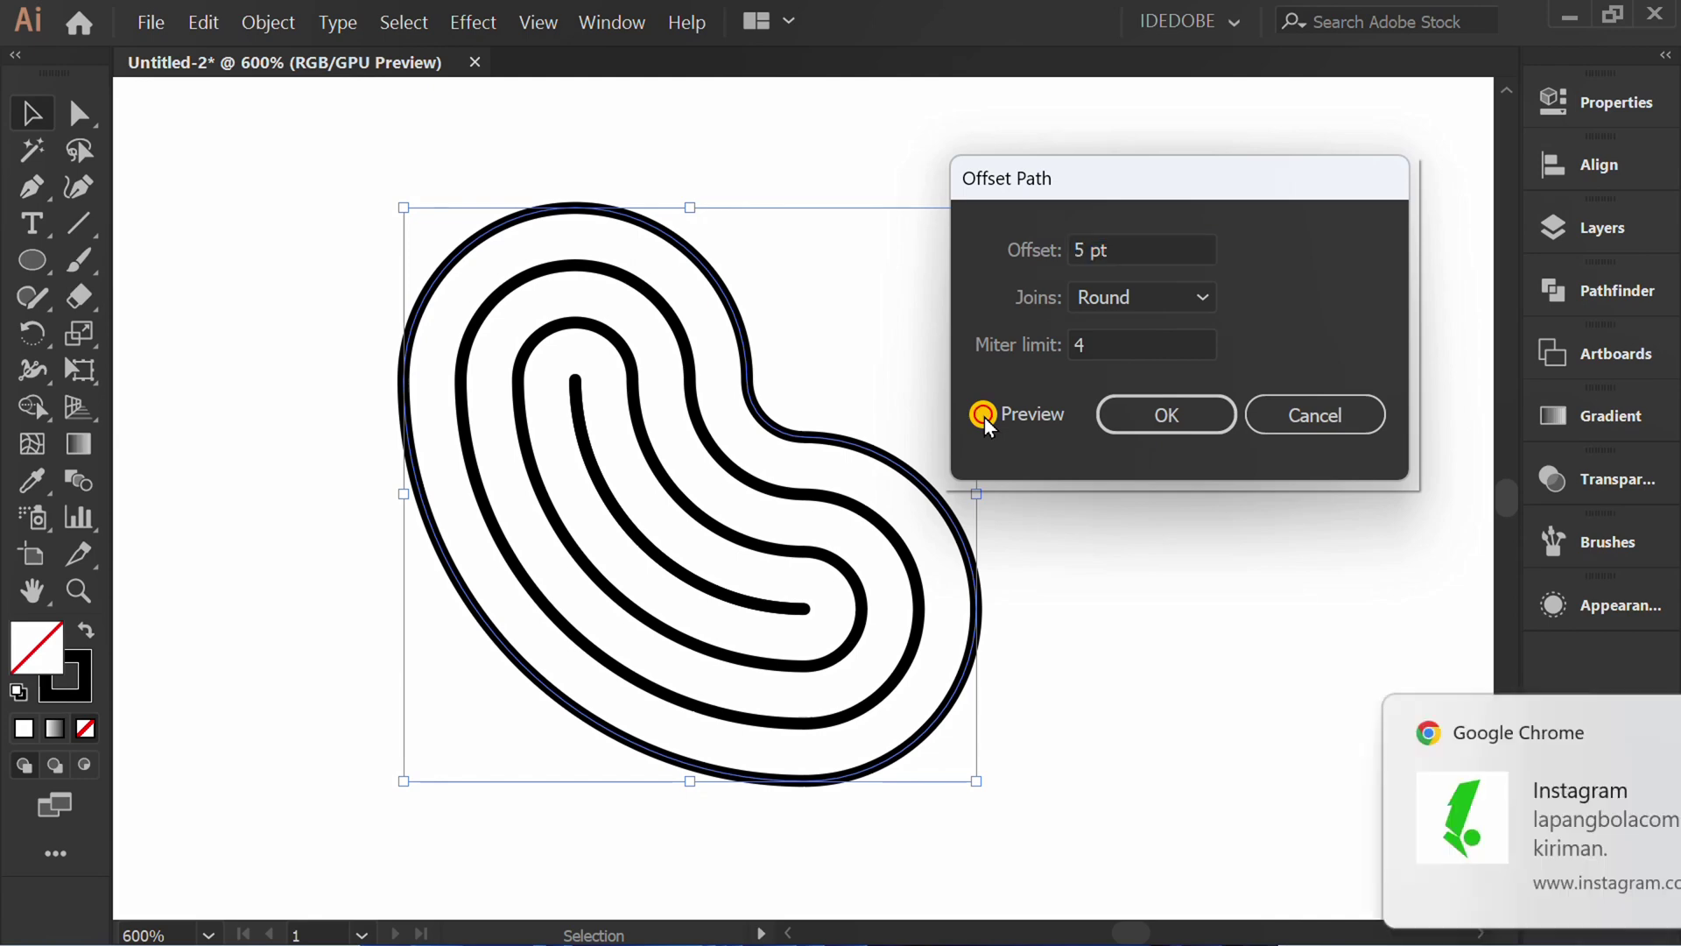
# Apply the fourth 5 pt offset outline and dismiss the notification
pyautogui.click(1152, 417)
pyautogui.click(1616, 734)
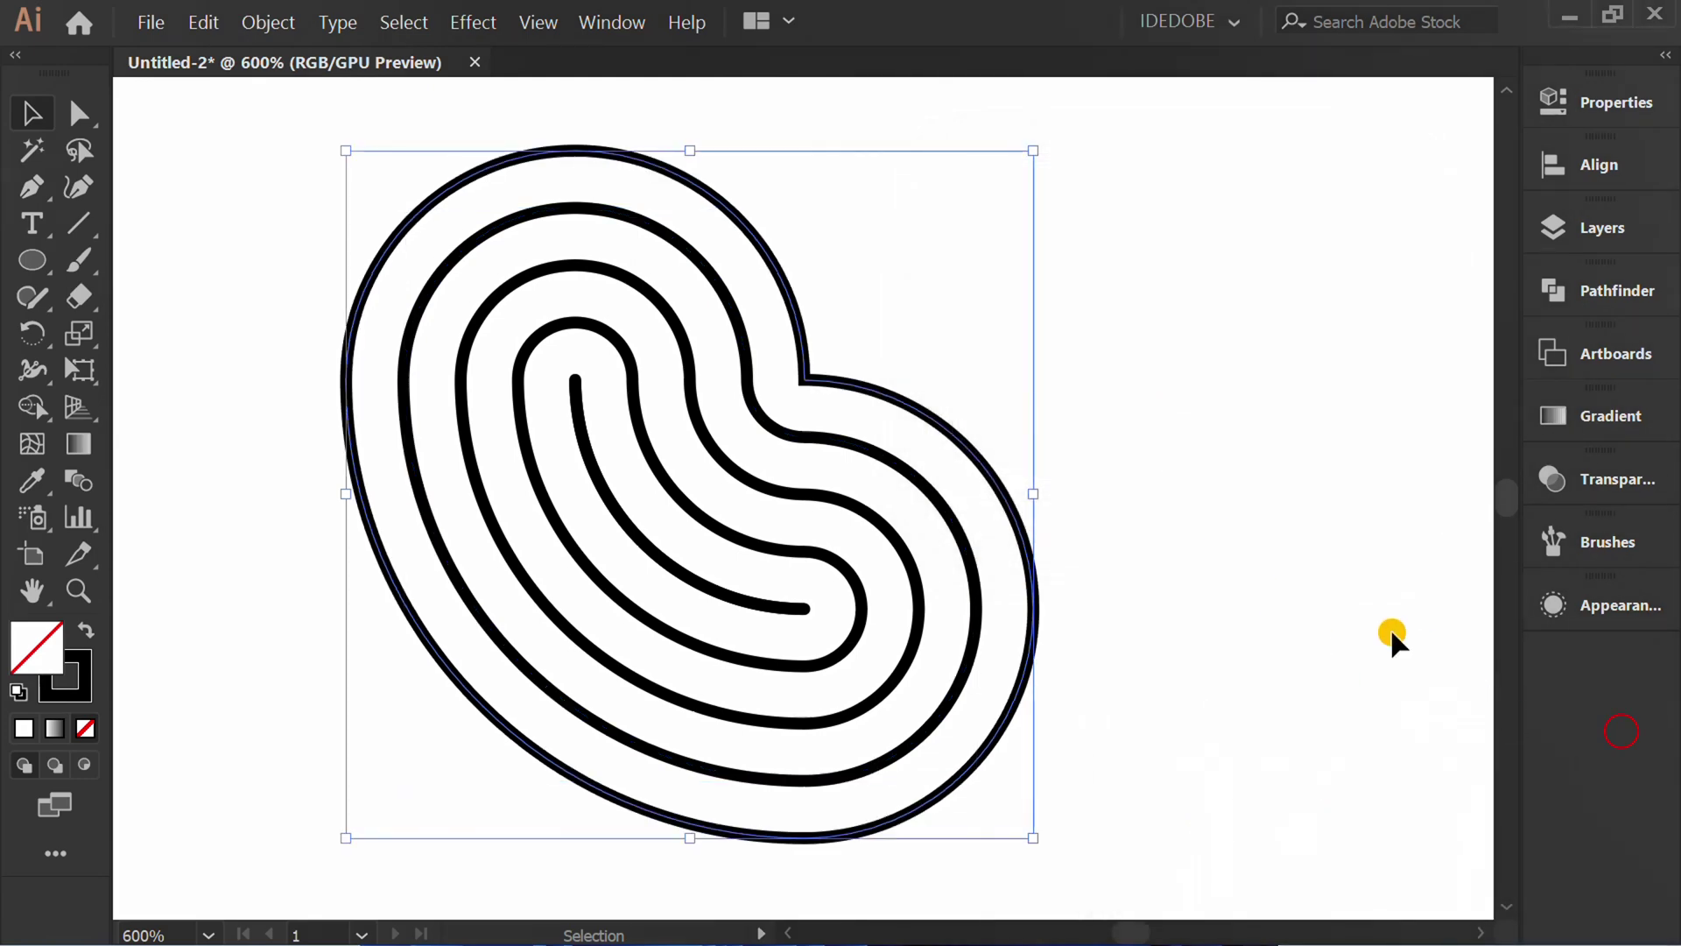
pyautogui.click(1309, 563)
# Draw a circle centred on the inner line's top end with the Ellipse Tool
pyautogui.hotkey('ctrl', '+')
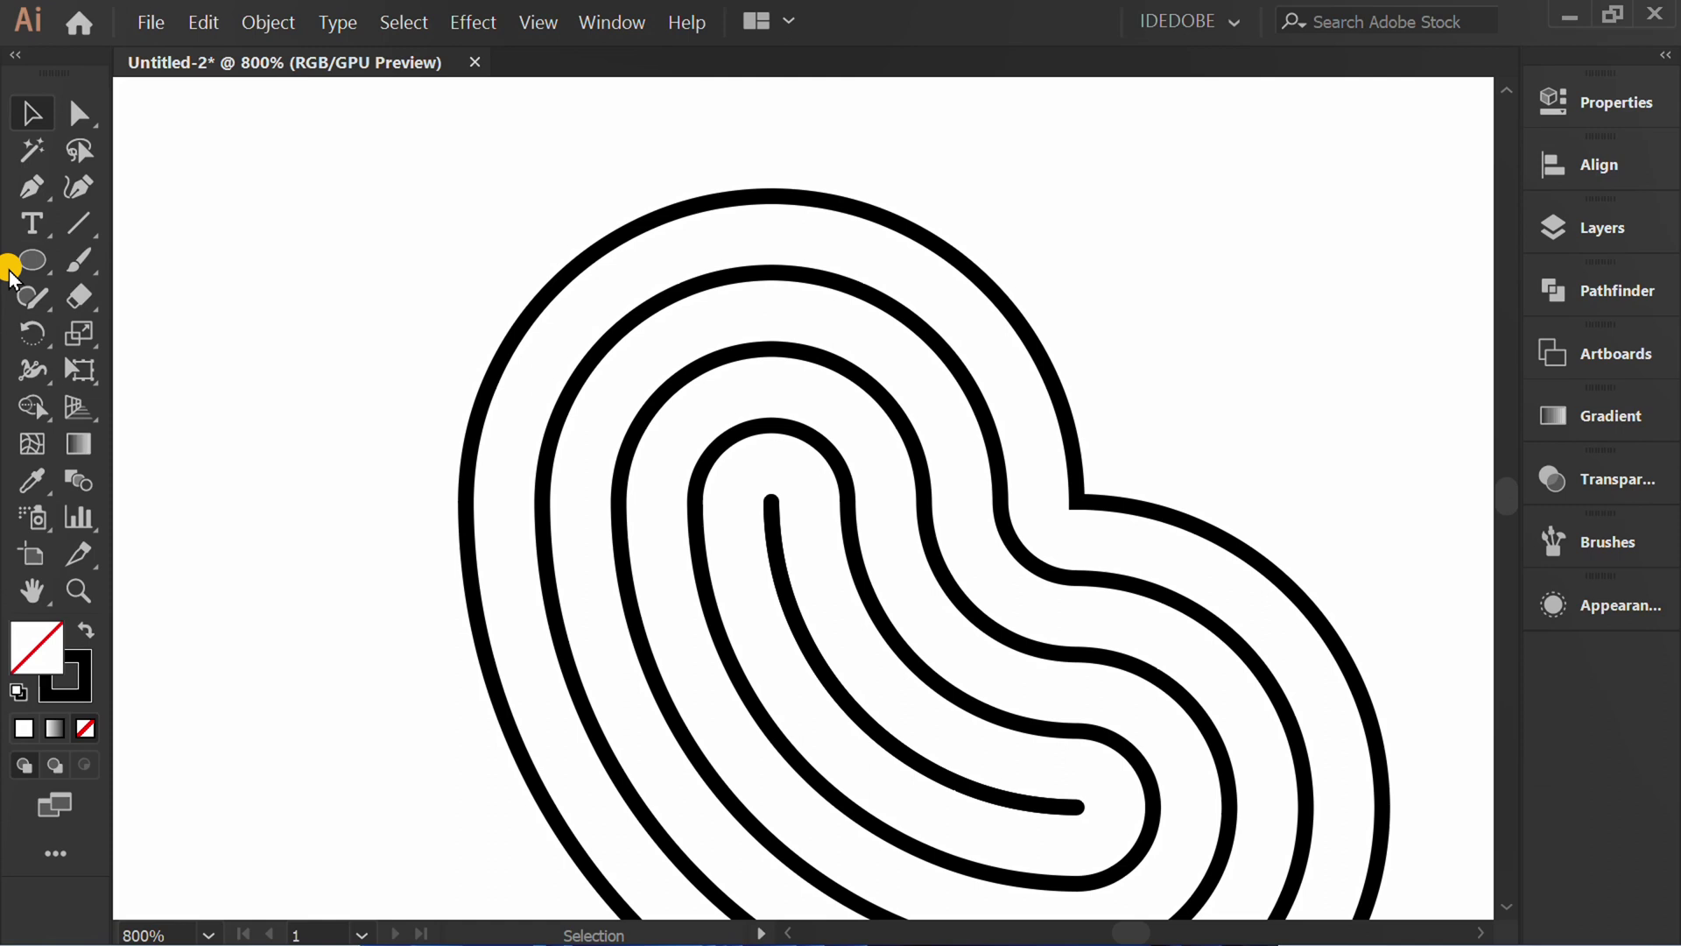
pyautogui.click(31, 259)
pyautogui.moveTo(31, 259)
pyautogui.mouseDown()
pyautogui.moveTo(165, 331)
pyautogui.moveTo(198, 331)
pyautogui.mouseUp()
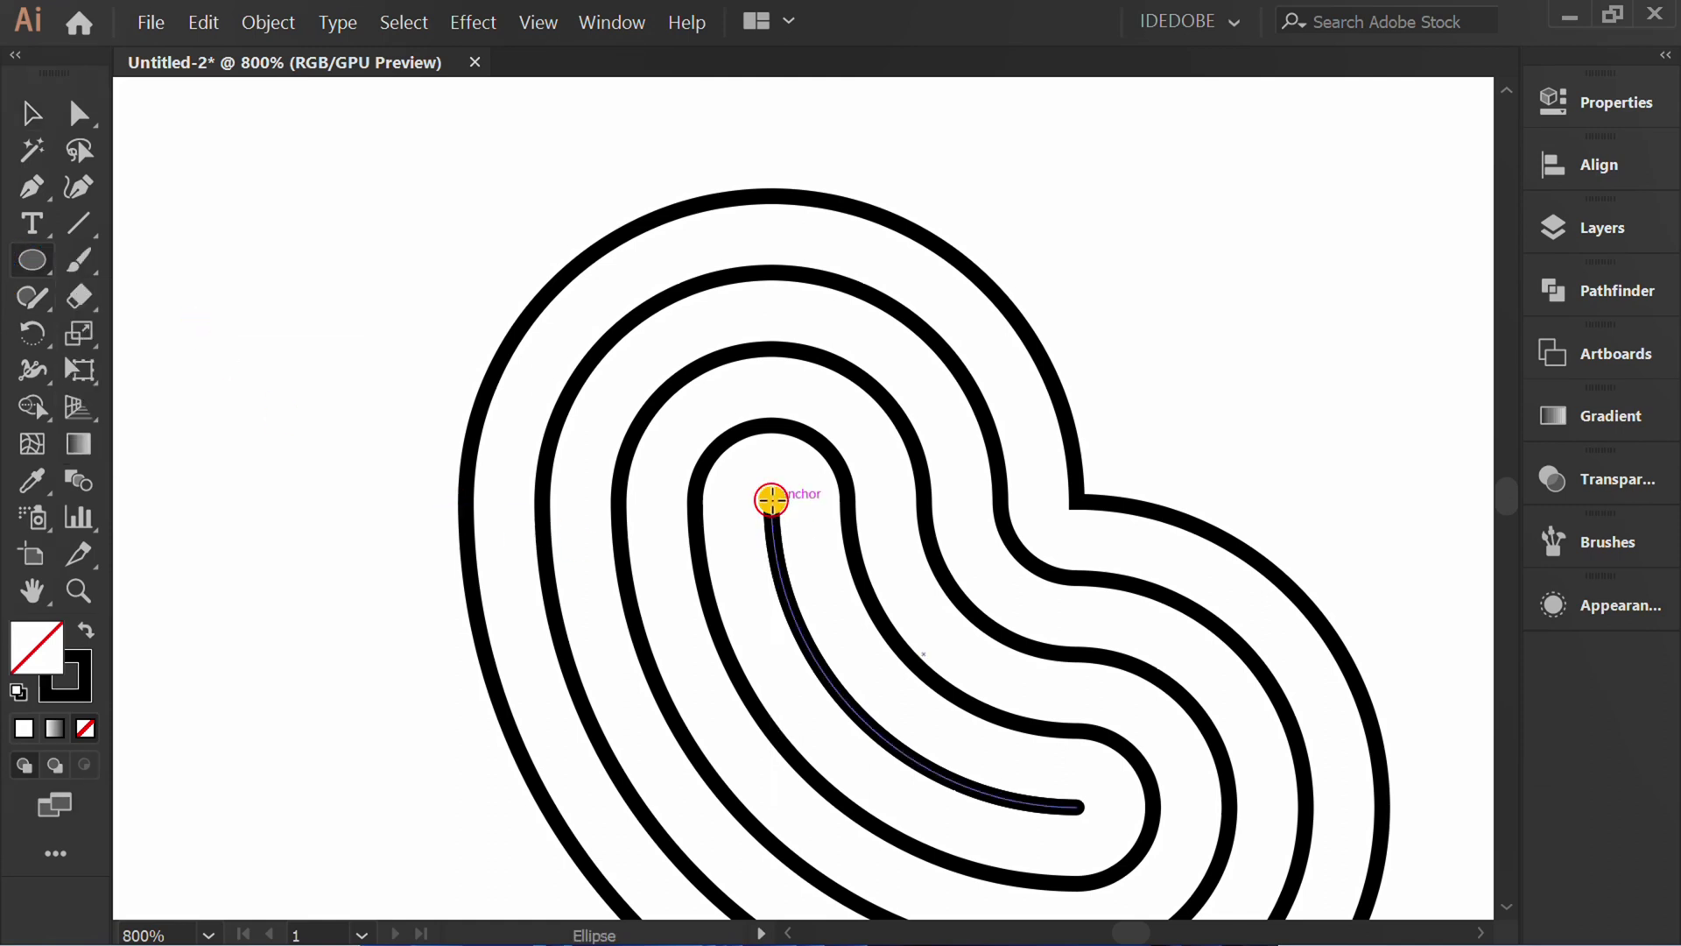
pyautogui.moveTo(771, 500); pyautogui.dragTo(769, 197)
pyautogui.press('v')
pyautogui.click(290, 591)
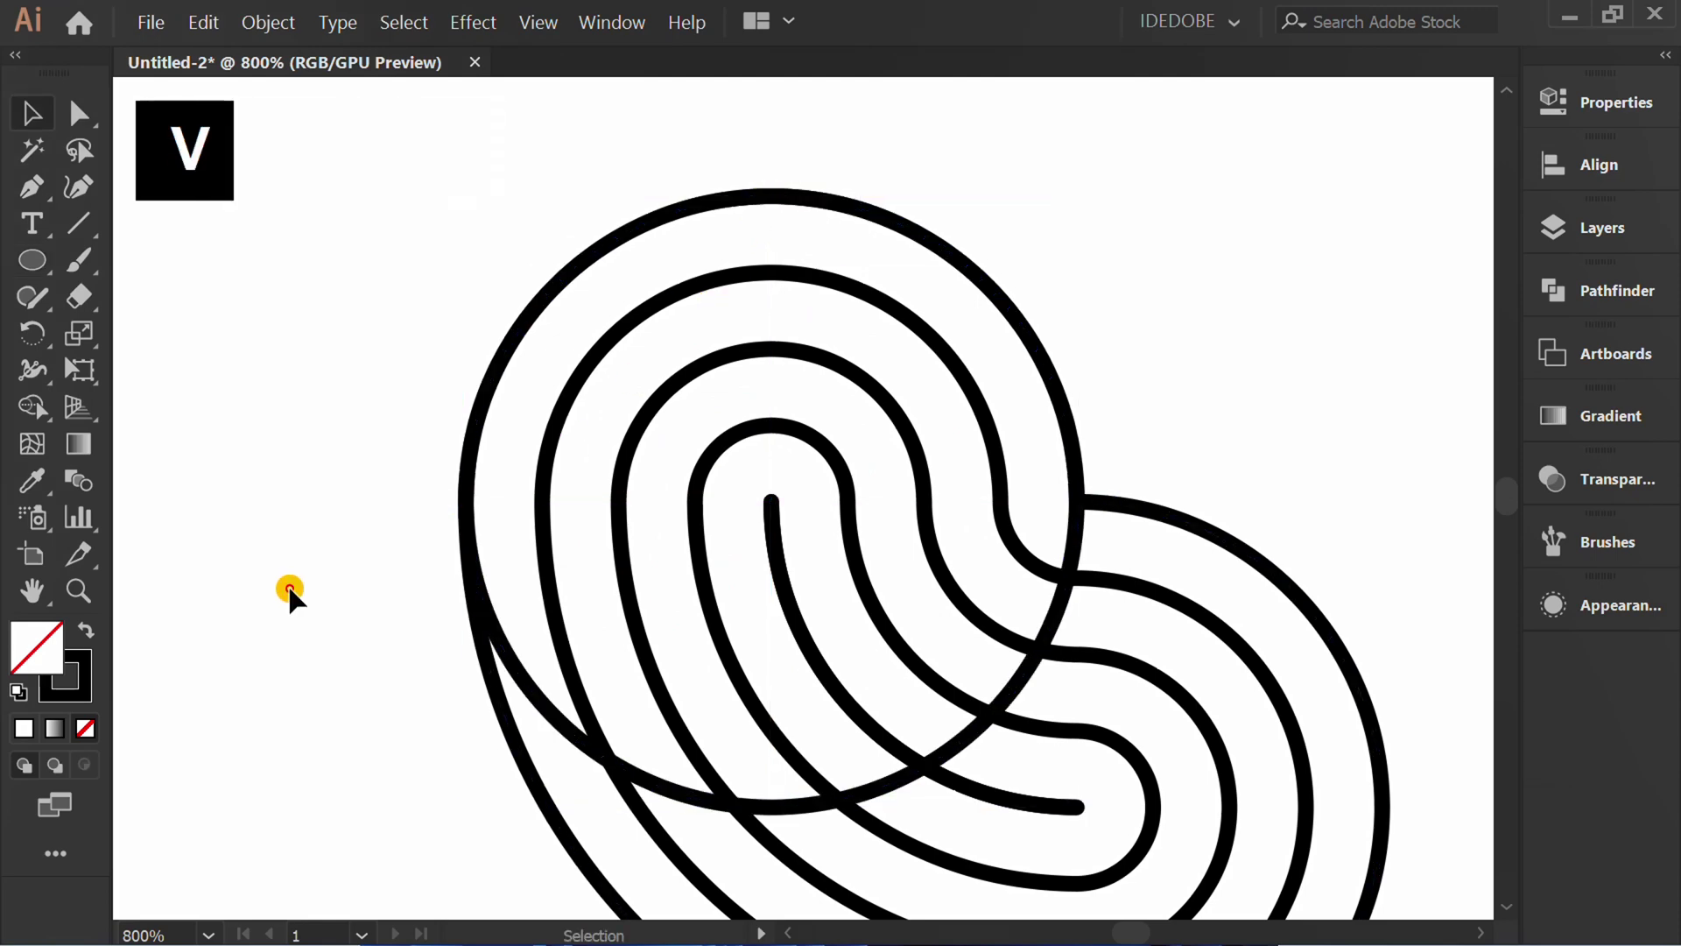
pyautogui.scroll(-1, 379, 513)
# Erase the five outline segments outside the circle with the Shape Builder
pyautogui.moveTo(1083, 158); pyautogui.dragTo(338, 717)
pyautogui.hotkey('shift', 'm')
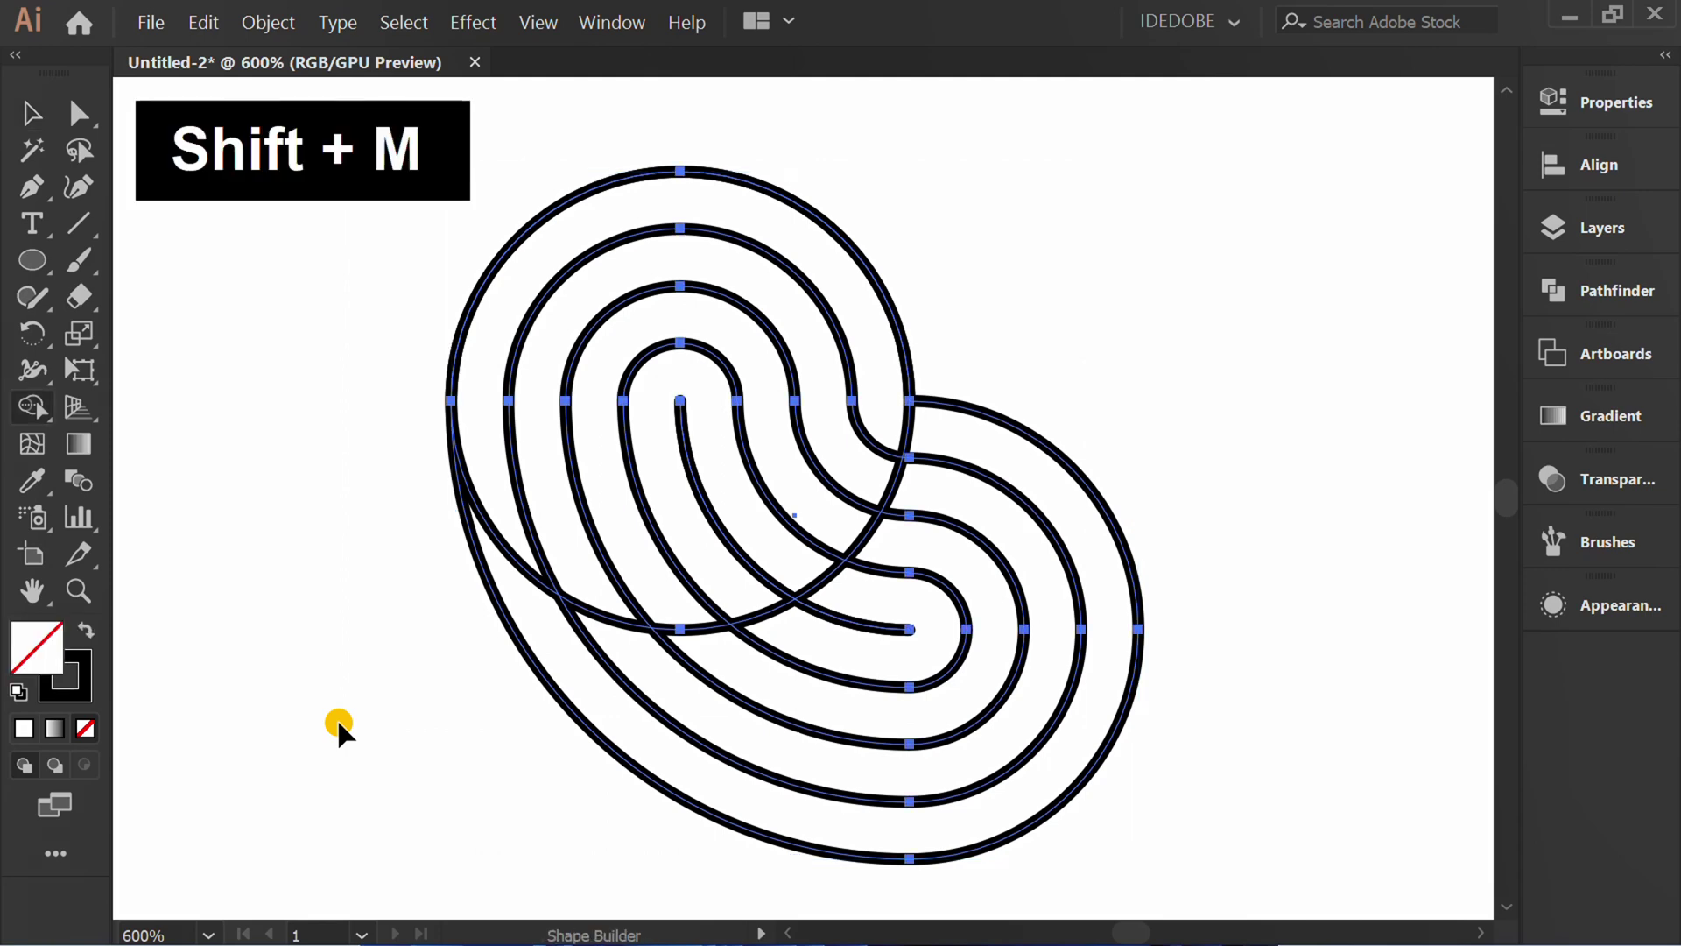
pyautogui.press('alt')
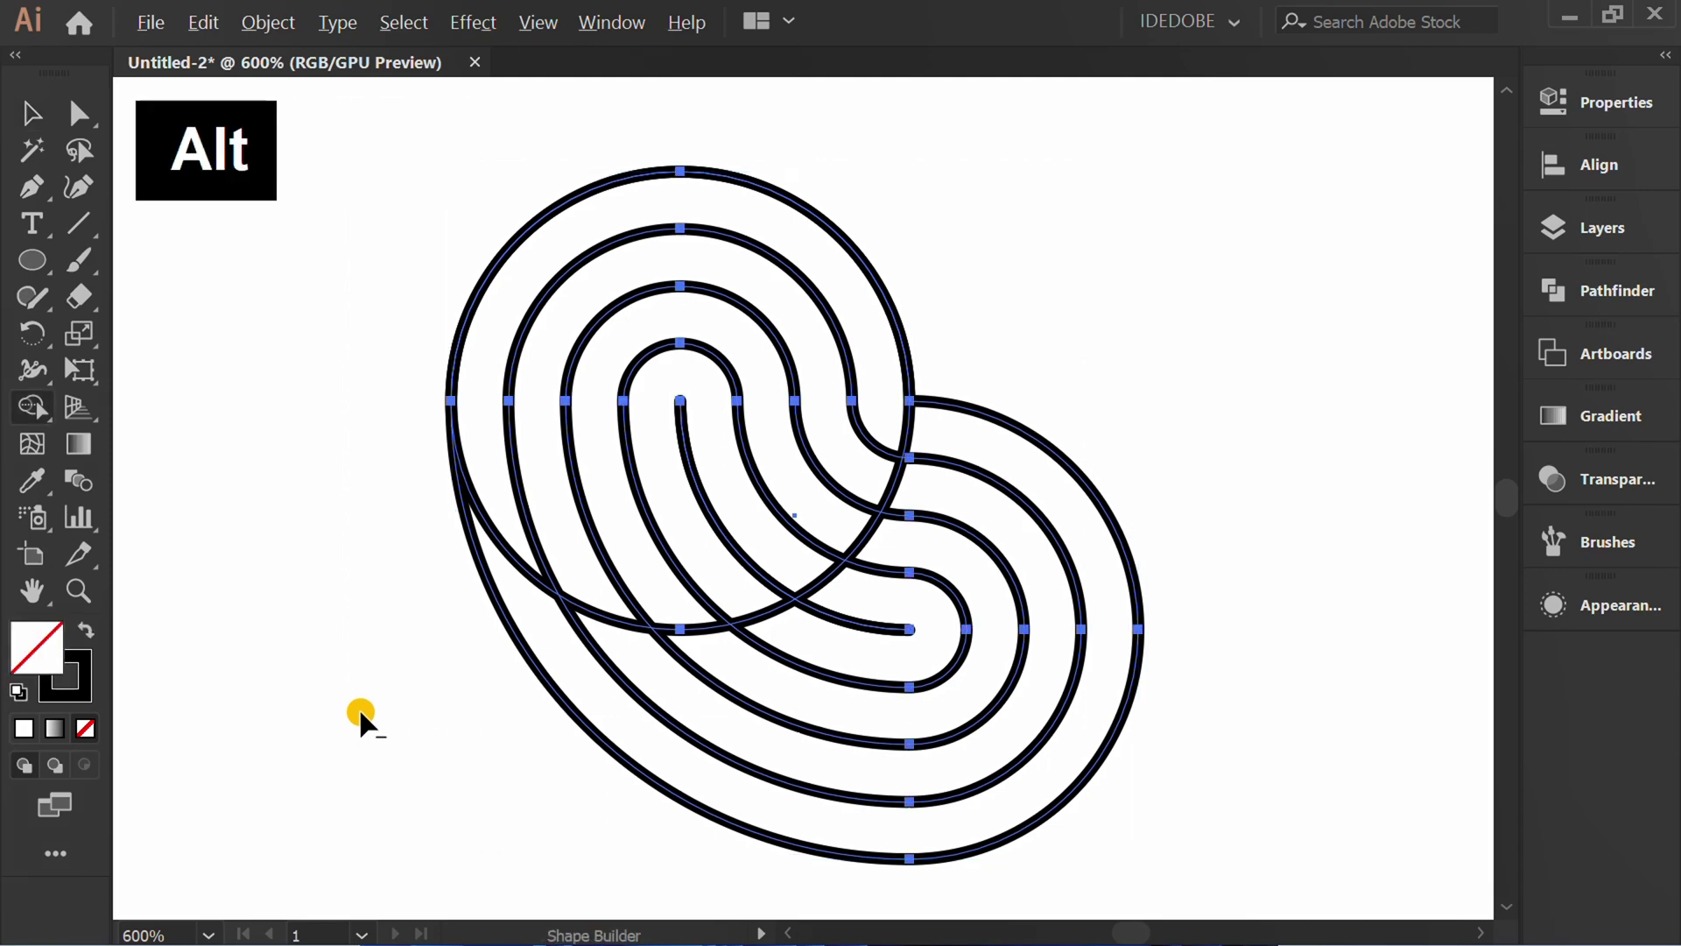
pyautogui.keyDown('alt'); pyautogui.click(488, 588); pyautogui.keyUp('alt')
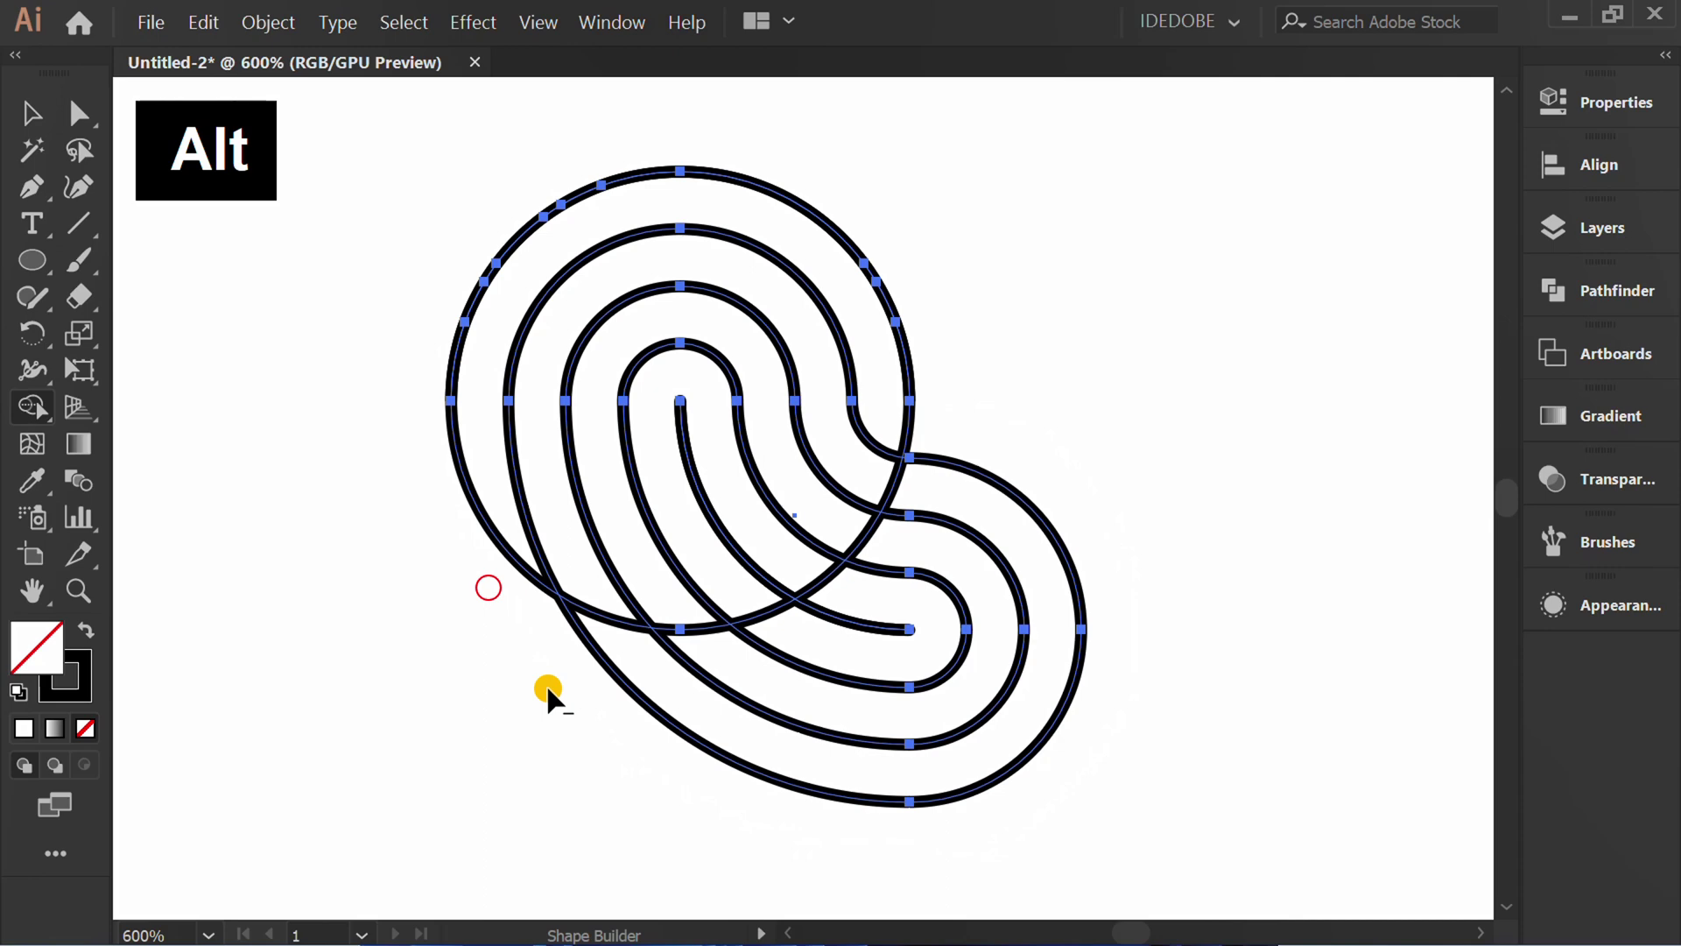
pyautogui.keyDown('alt'); pyautogui.click(607, 672); pyautogui.keyUp('alt')
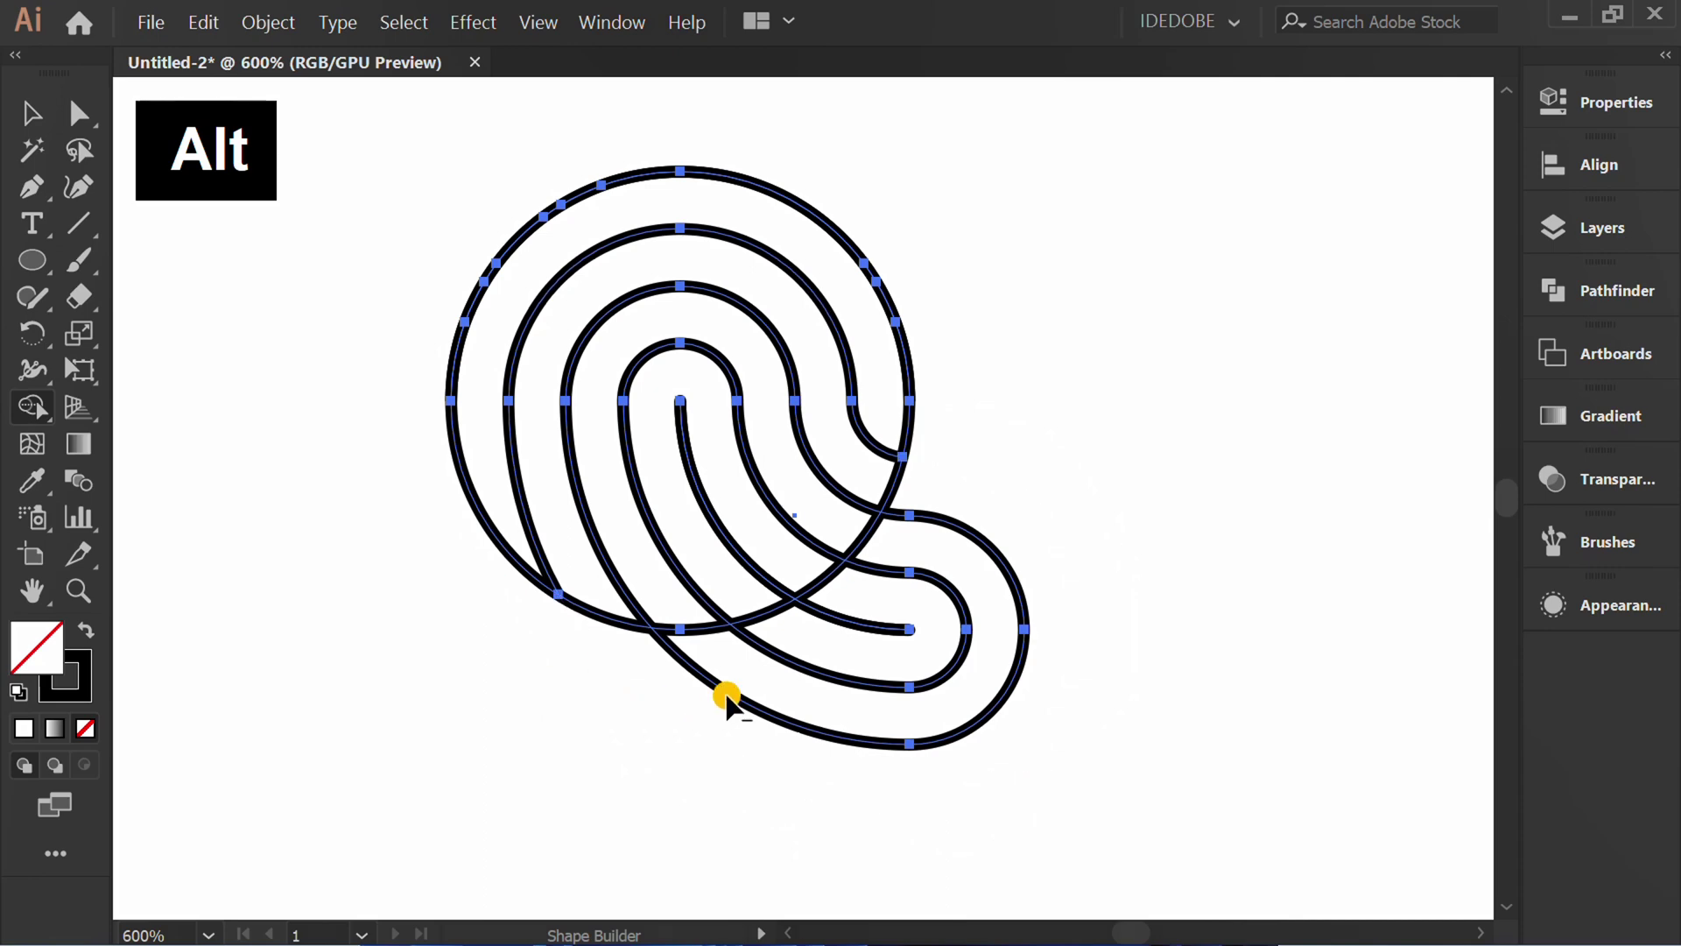
pyautogui.keyDown('alt'); pyautogui.click(722, 686); pyautogui.keyUp('alt')
pyautogui.keyDown('alt'); pyautogui.click(798, 669); pyautogui.keyUp('alt')
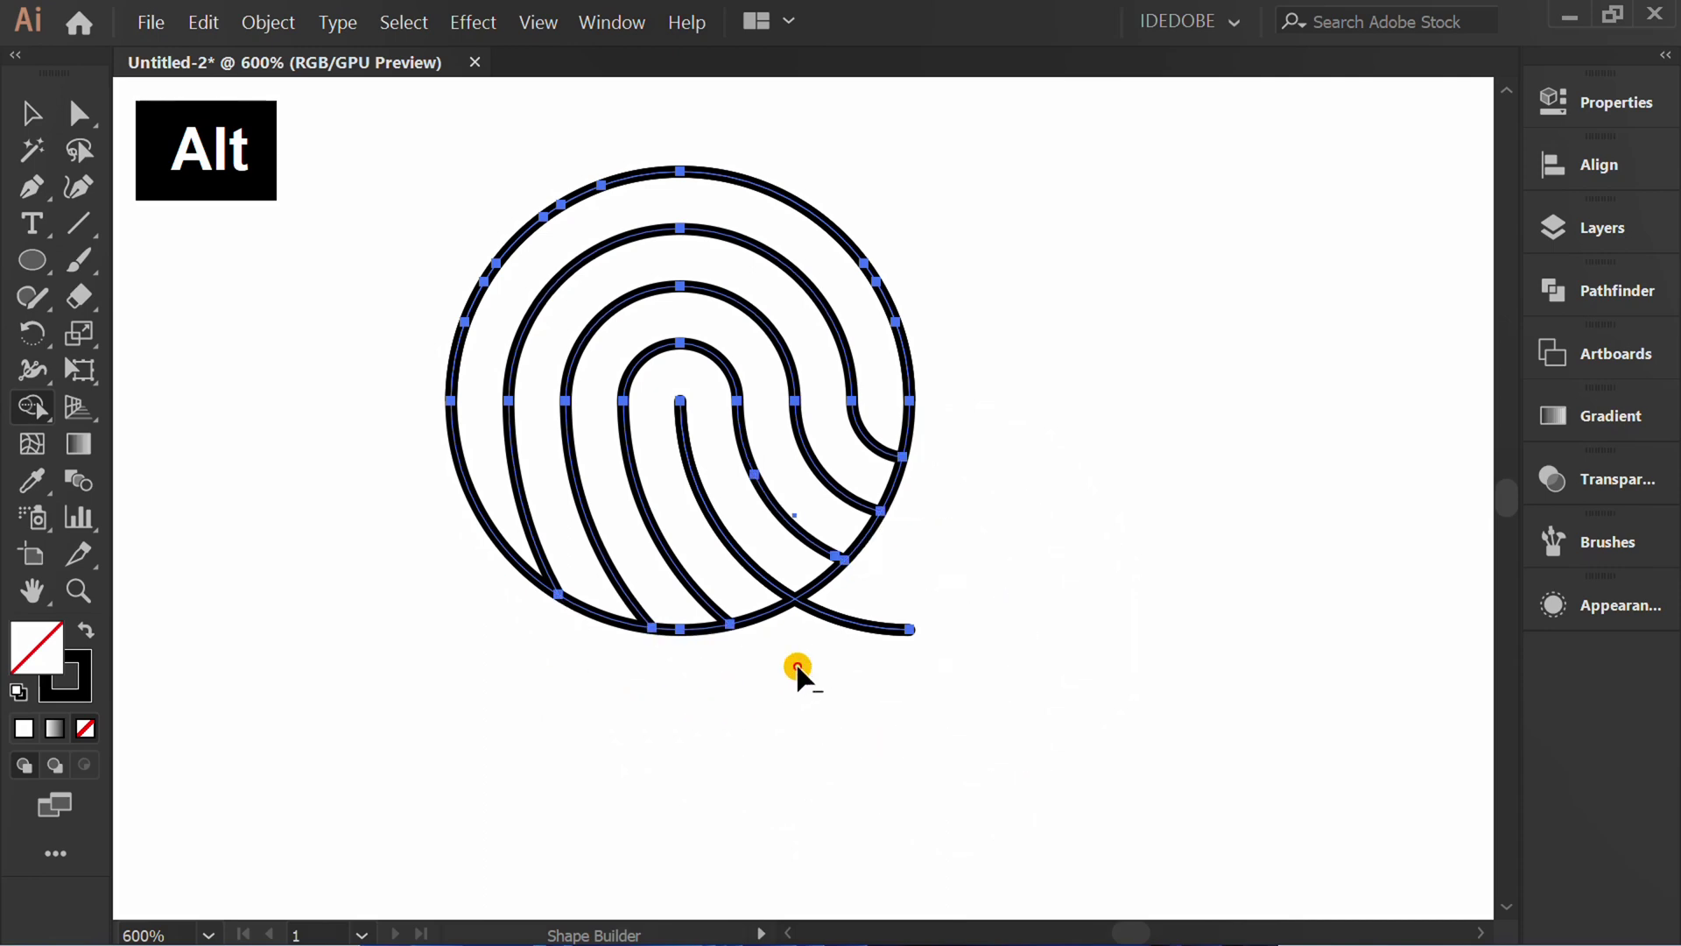
pyautogui.keyDown('alt'); pyautogui.click(850, 626); pyautogui.keyUp('alt')
# Delete the circle's bottom arc
pyautogui.press('v')
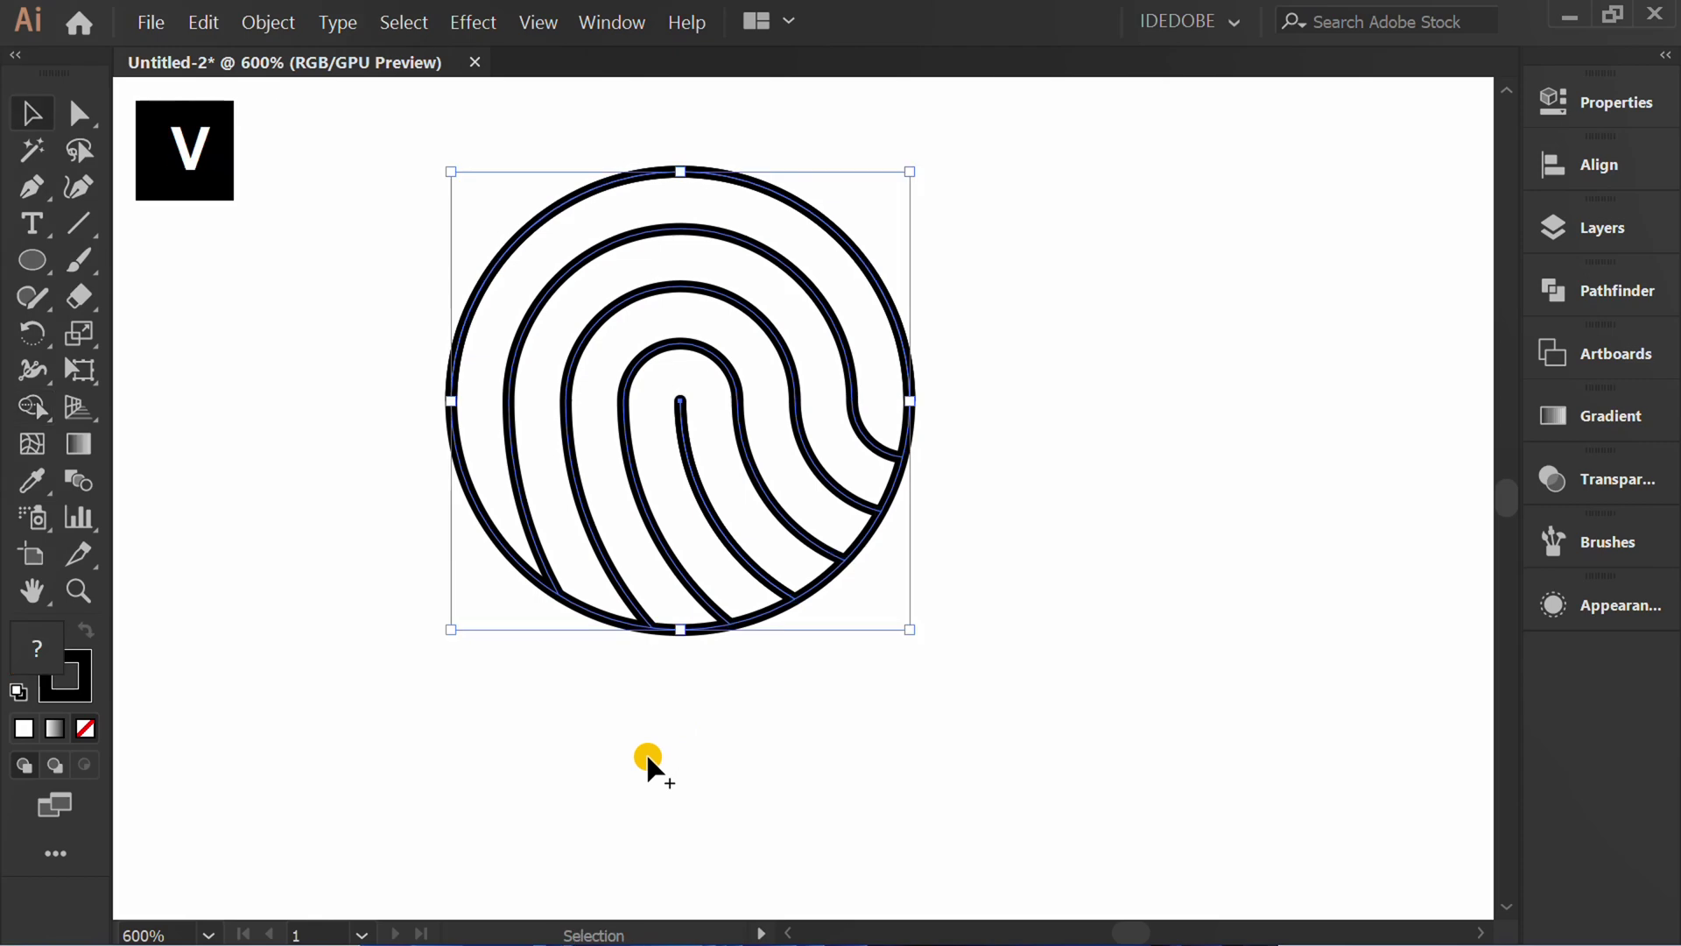
pyautogui.click(645, 751)
pyautogui.click(612, 618)
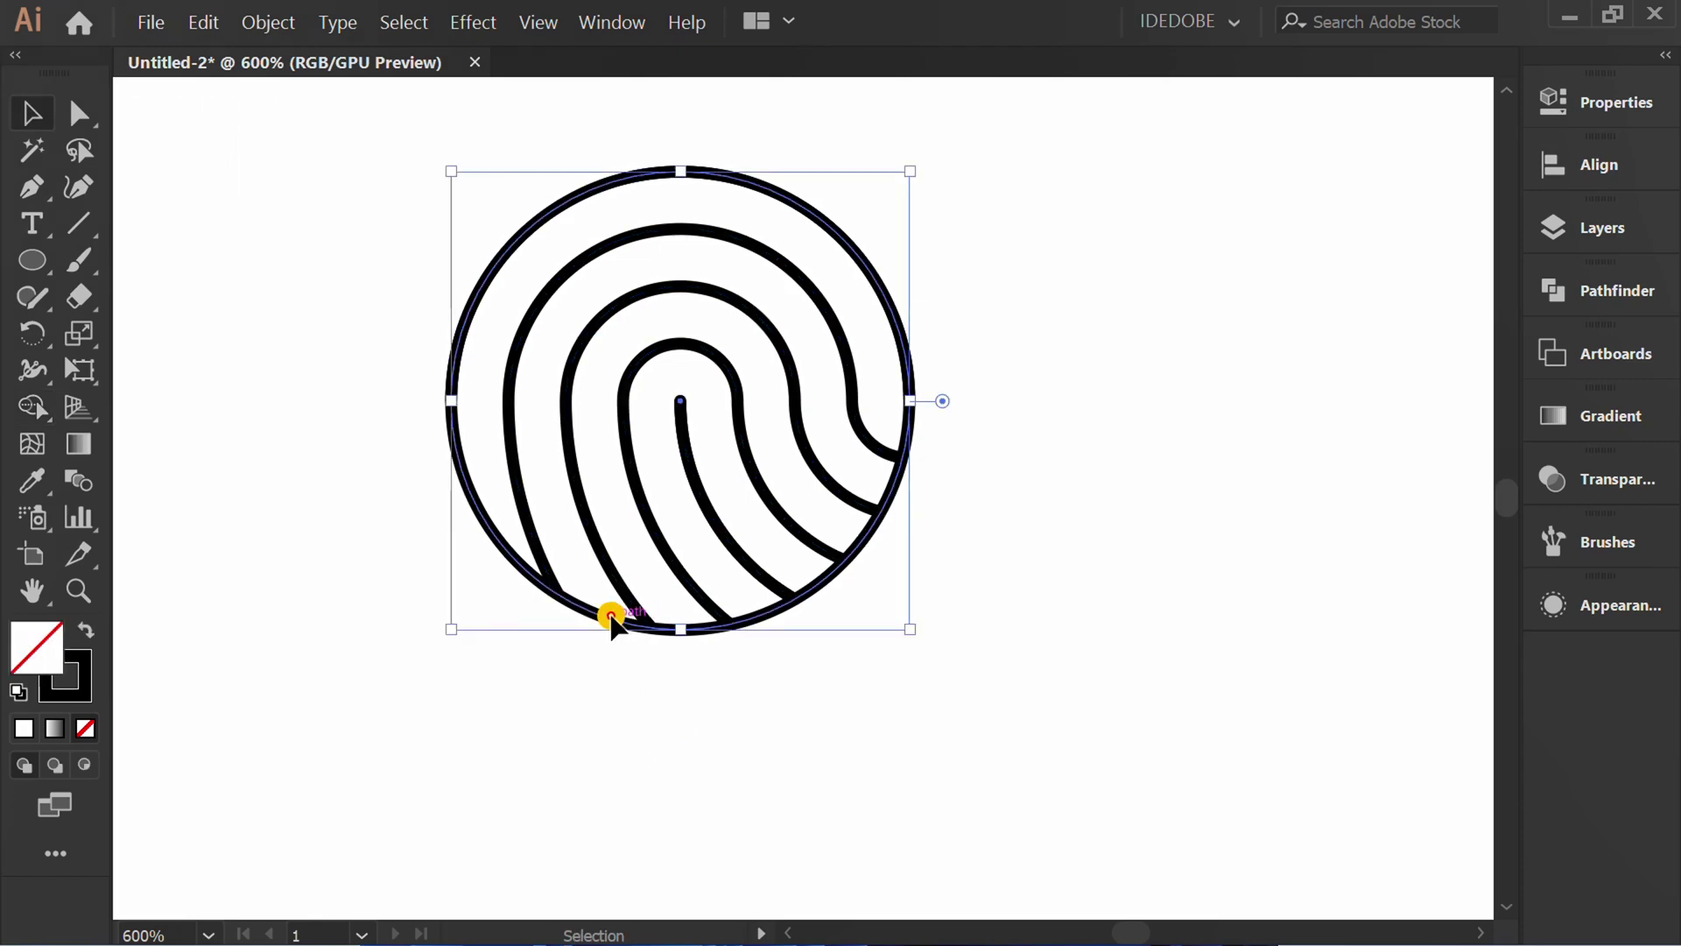
pyautogui.press('Delete')
# Give all the fingerprint ridge lines round caps
pyautogui.press('space')
pyautogui.moveTo(608, 610); pyautogui.dragTo(741, 716)
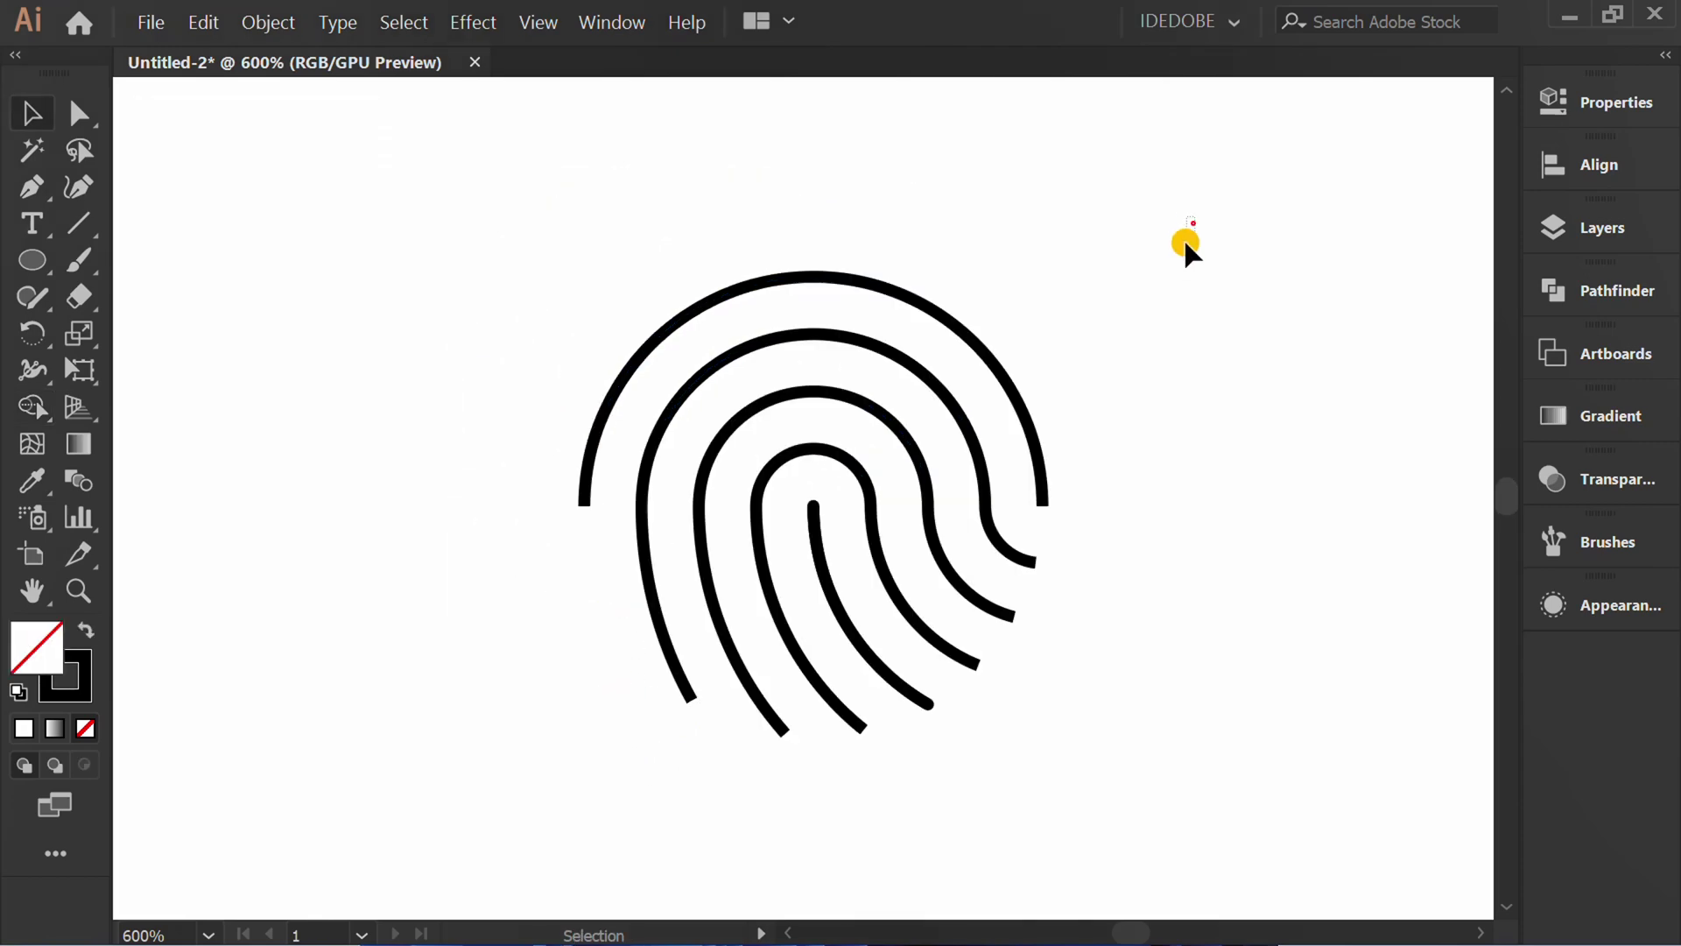
pyautogui.moveTo(1183, 224); pyautogui.dragTo(560, 787)
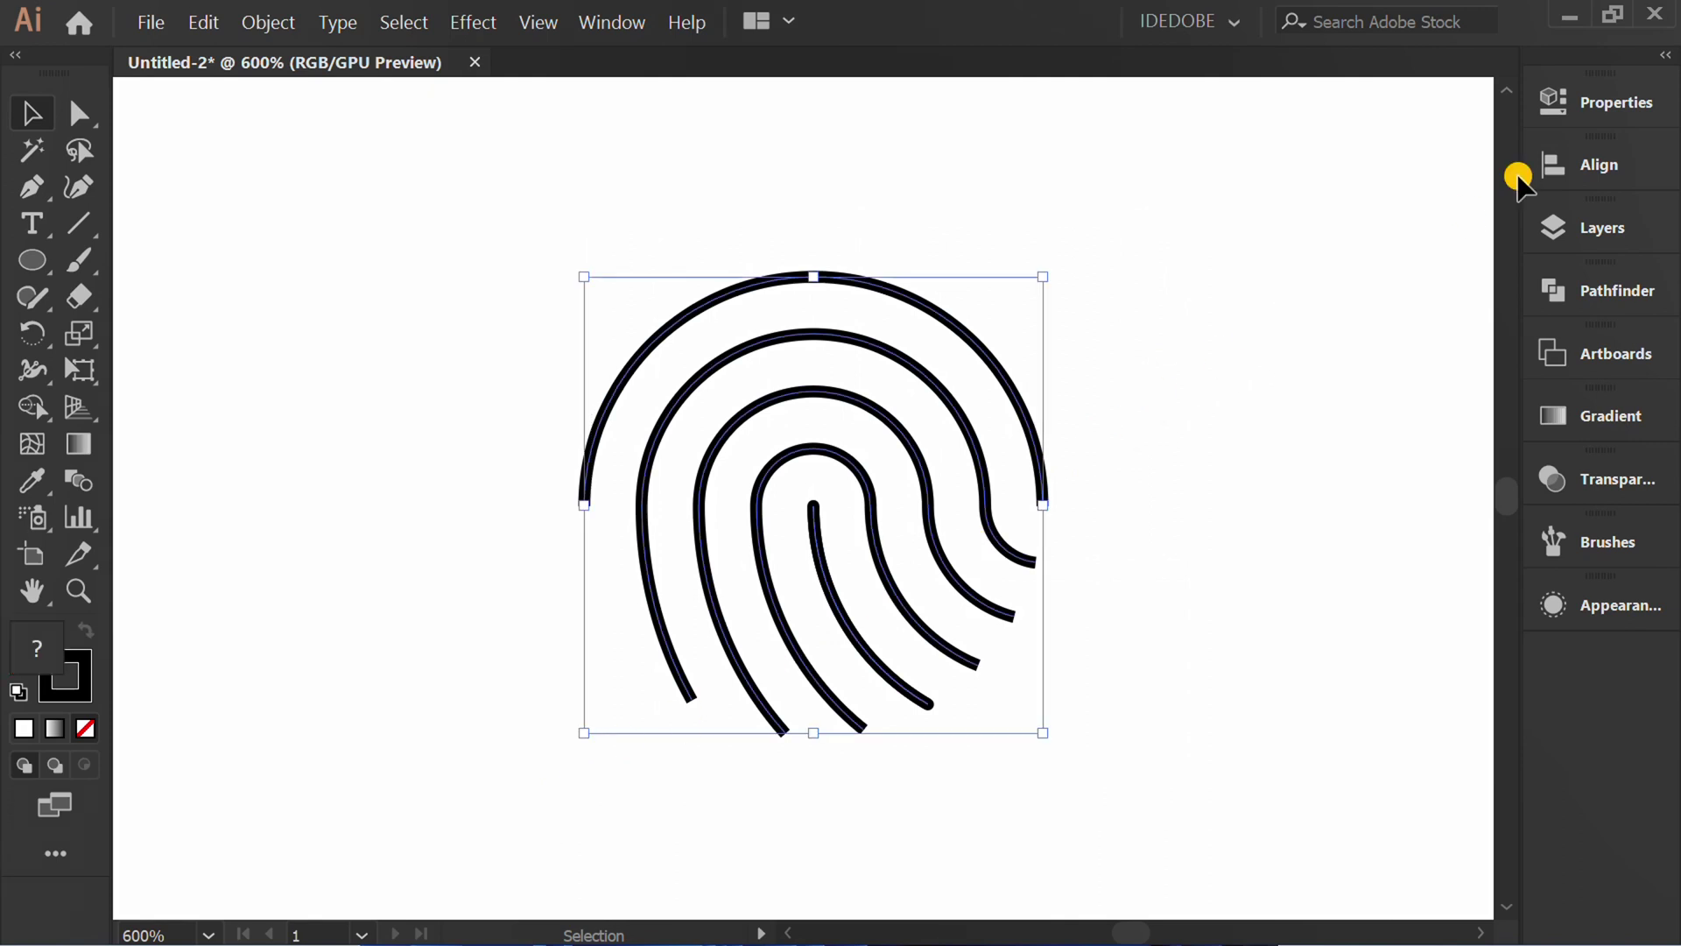
pyautogui.click(1593, 109)
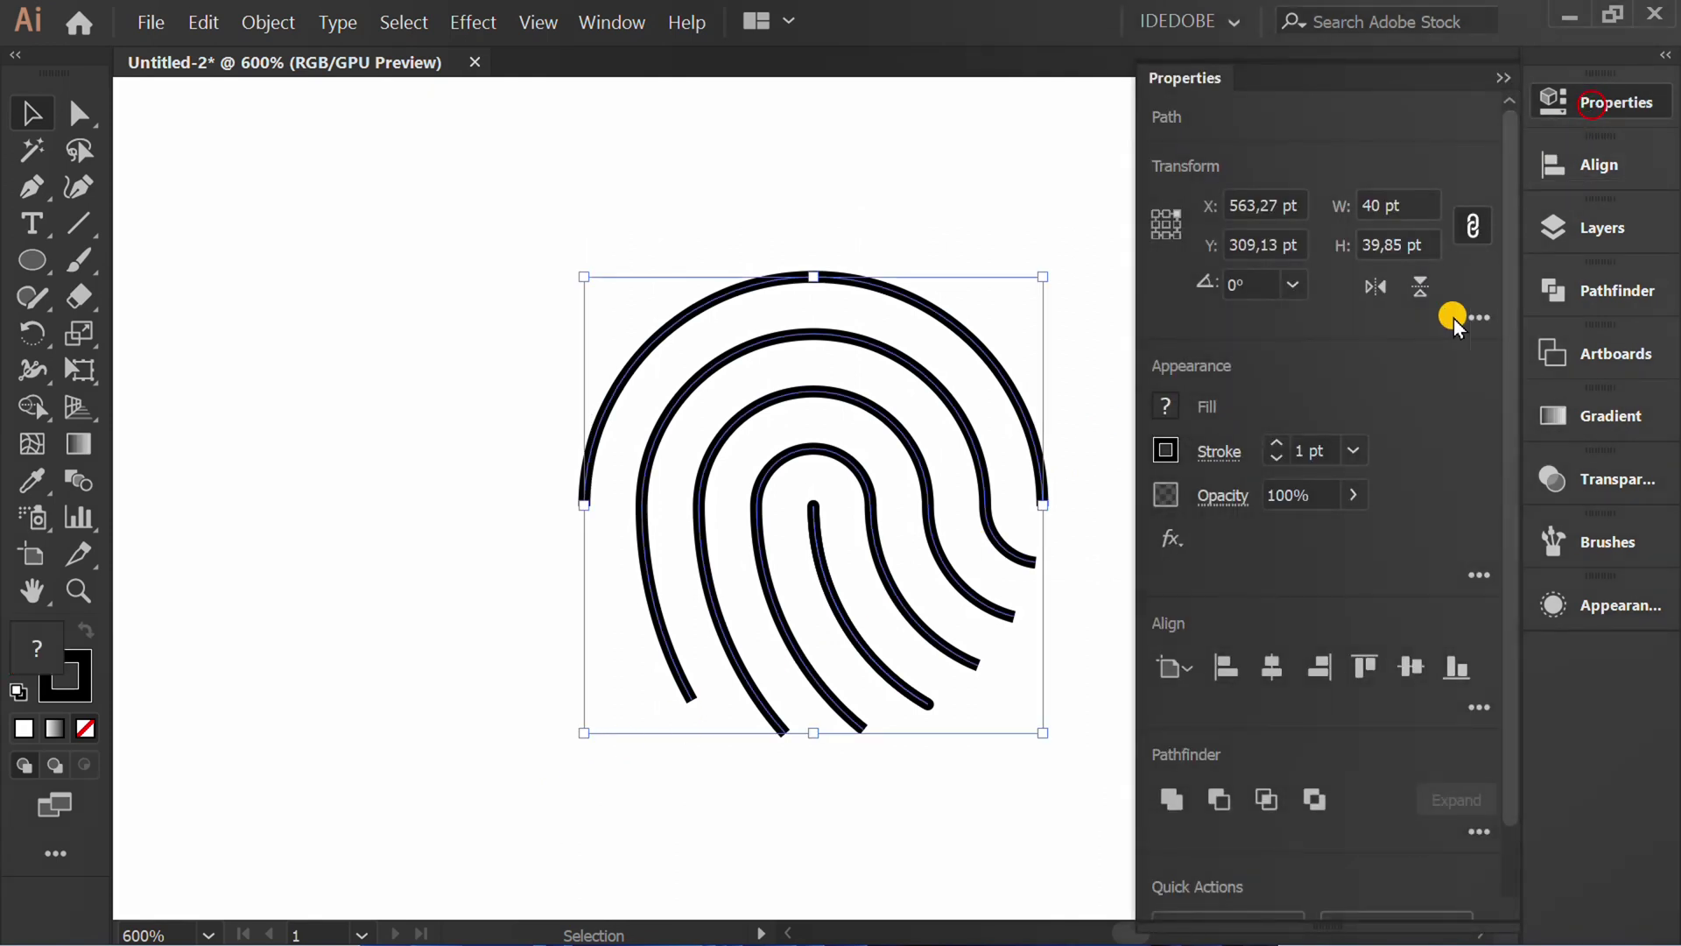
pyautogui.click(1222, 452)
pyautogui.click(1045, 12)
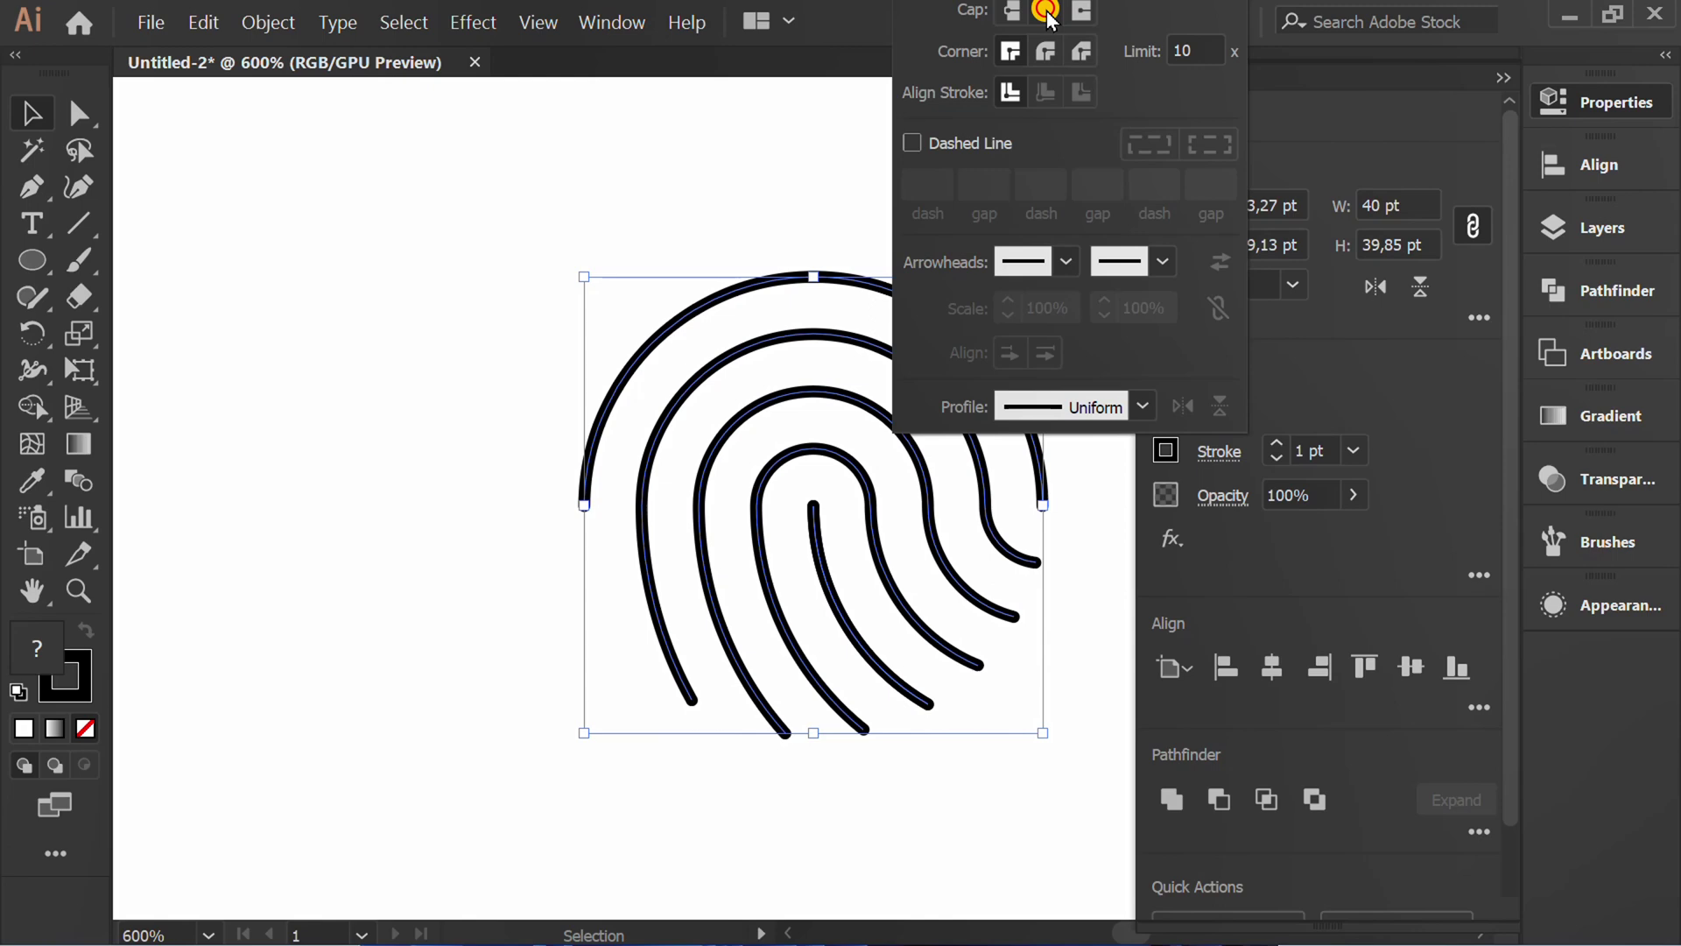
pyautogui.click(1407, 379)
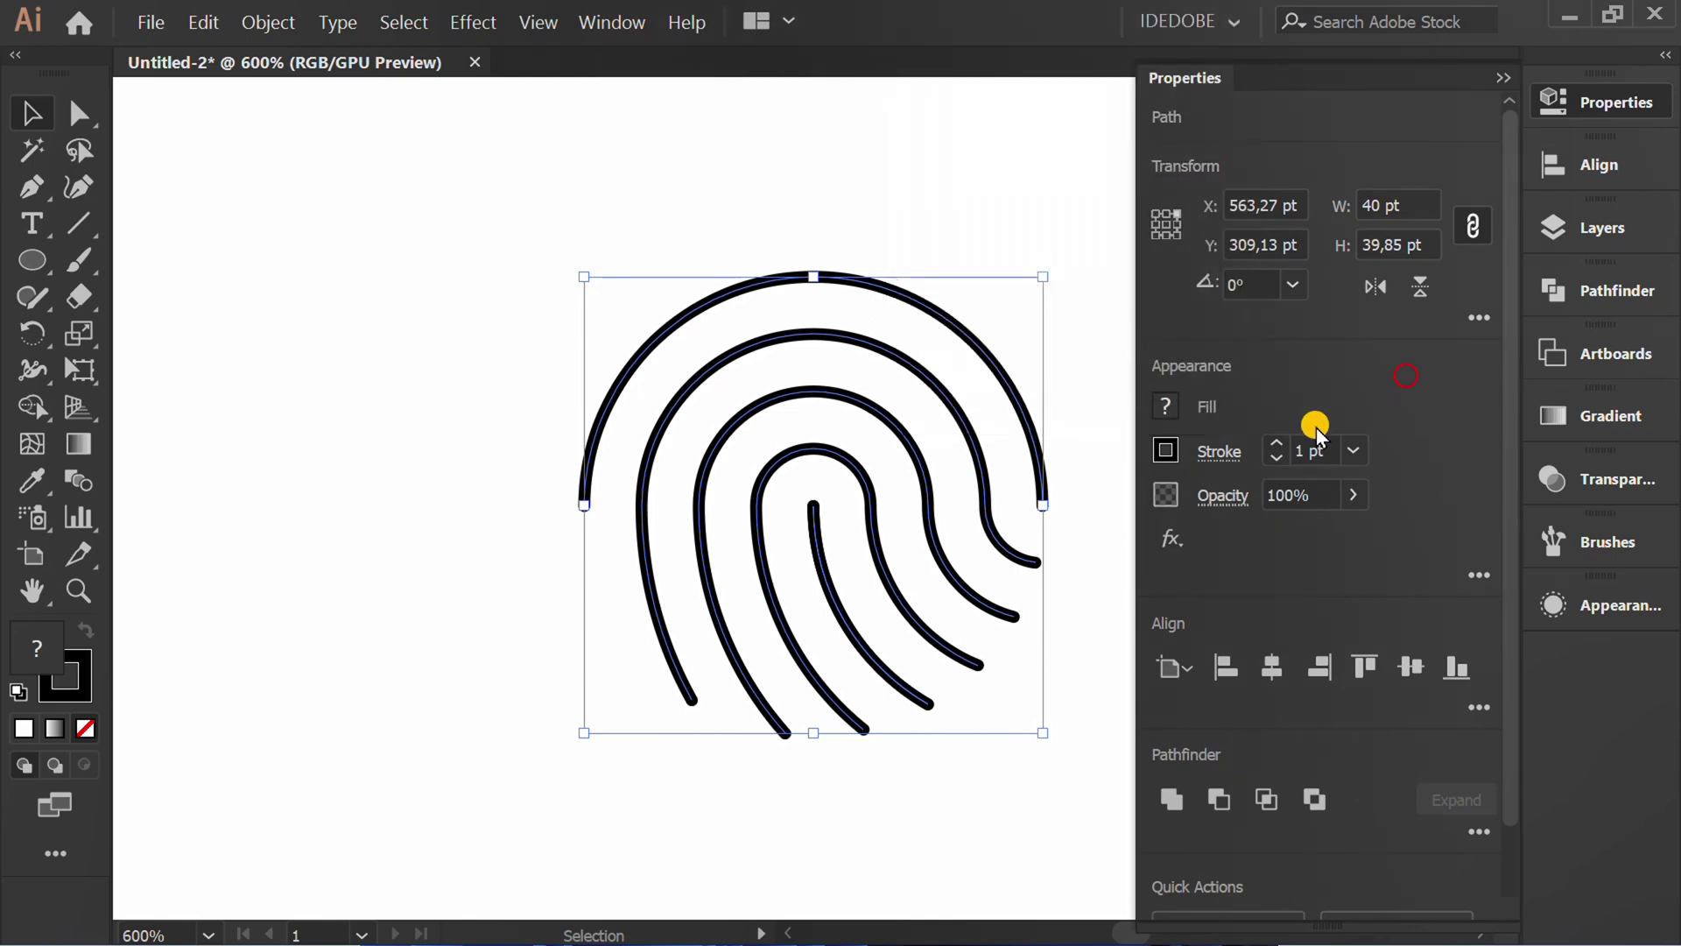
# Pan the artwork left and detach the Properties panel into its own window
pyautogui.click(398, 618)
pyautogui.moveTo(398, 619); pyautogui.dragTo(962, 737)
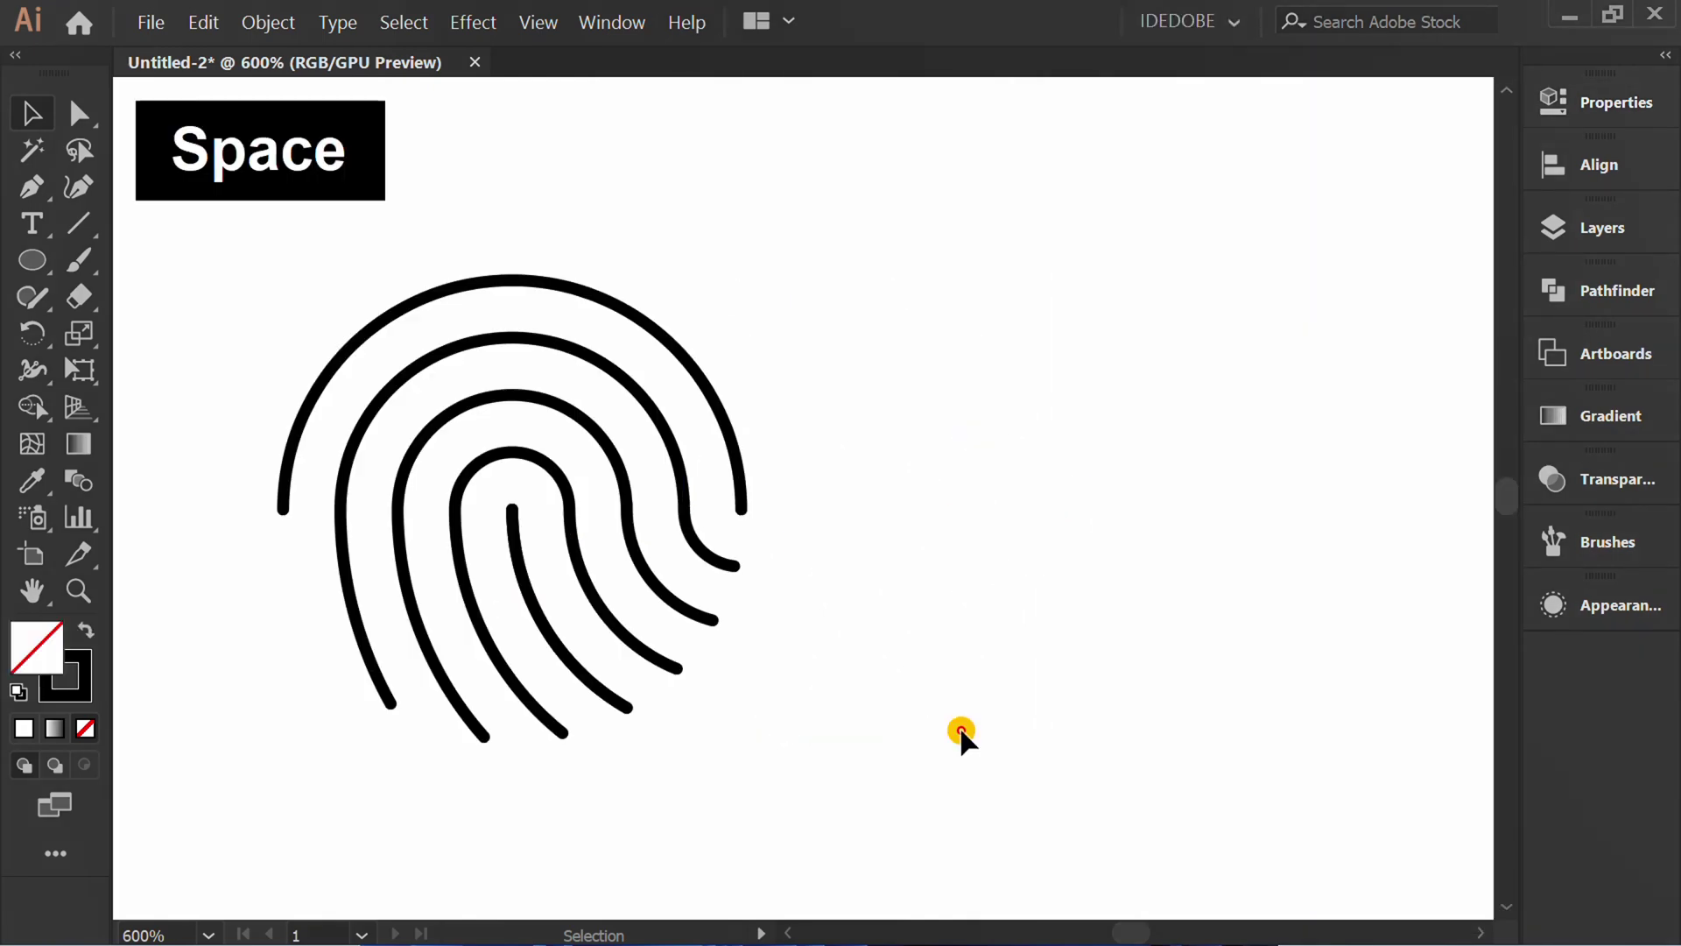
pyautogui.click(1622, 106)
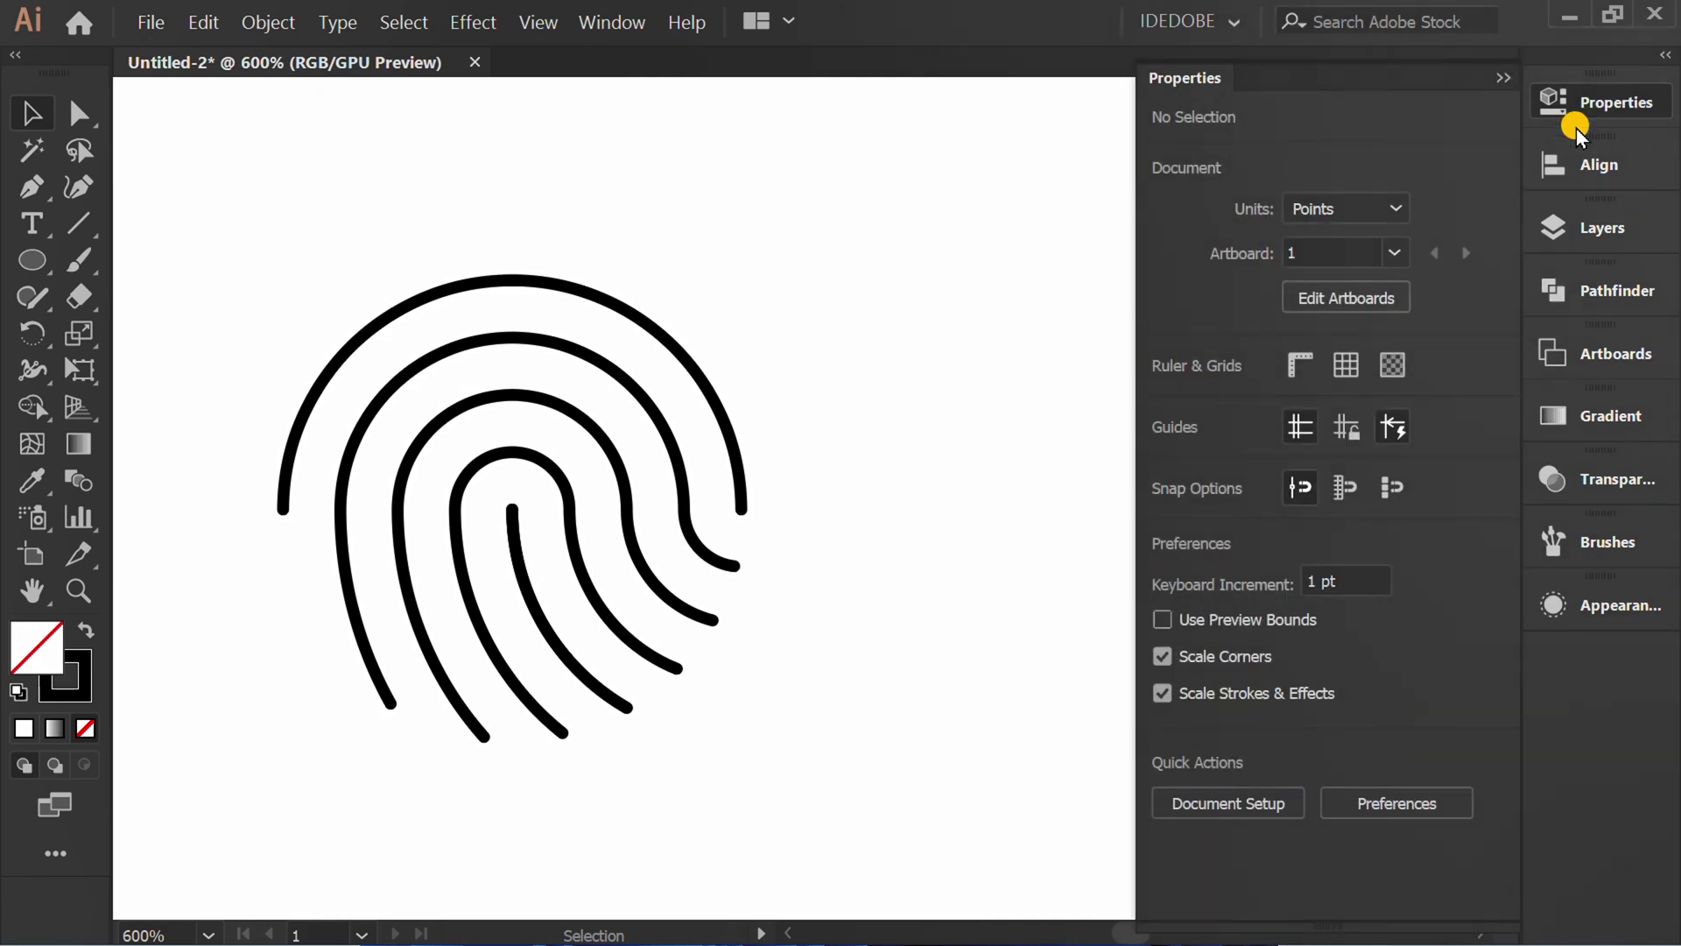
pyautogui.moveTo(1401, 85)
pyautogui.mouseDown()
pyautogui.moveTo(1346, 104)
pyautogui.moveTo(1365, 92)
pyautogui.mouseUp()
# Make the second fingerprint arc's stroke a dashed line
pyautogui.hotkey('ctrl', '=')
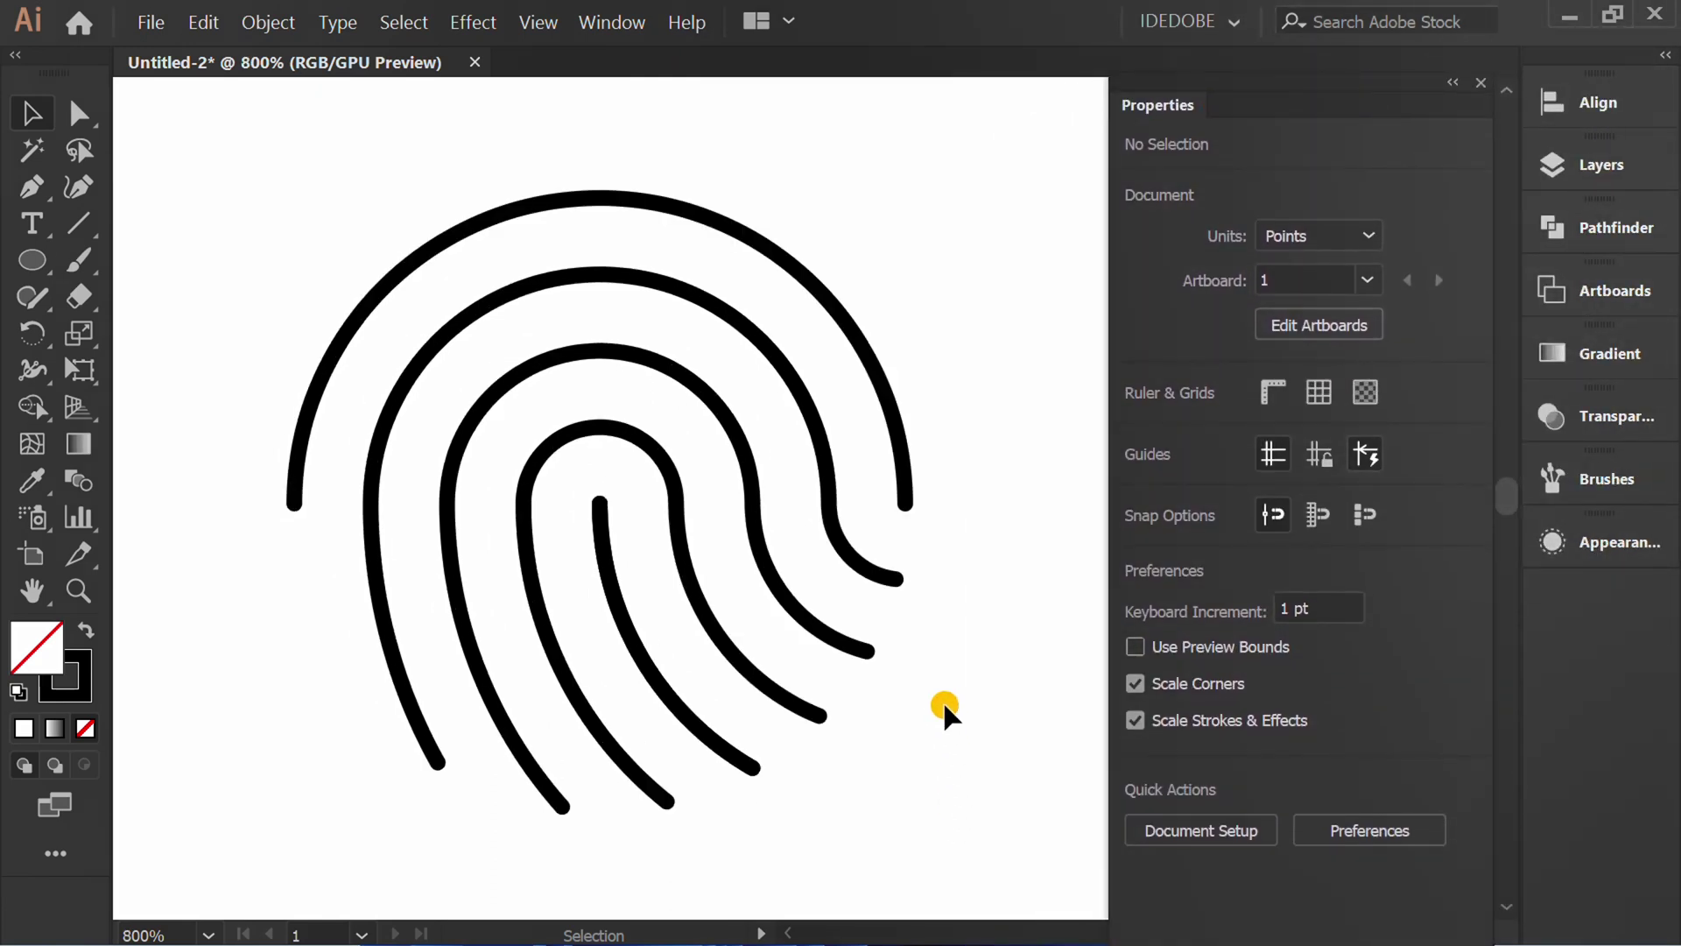
pyautogui.click(630, 274)
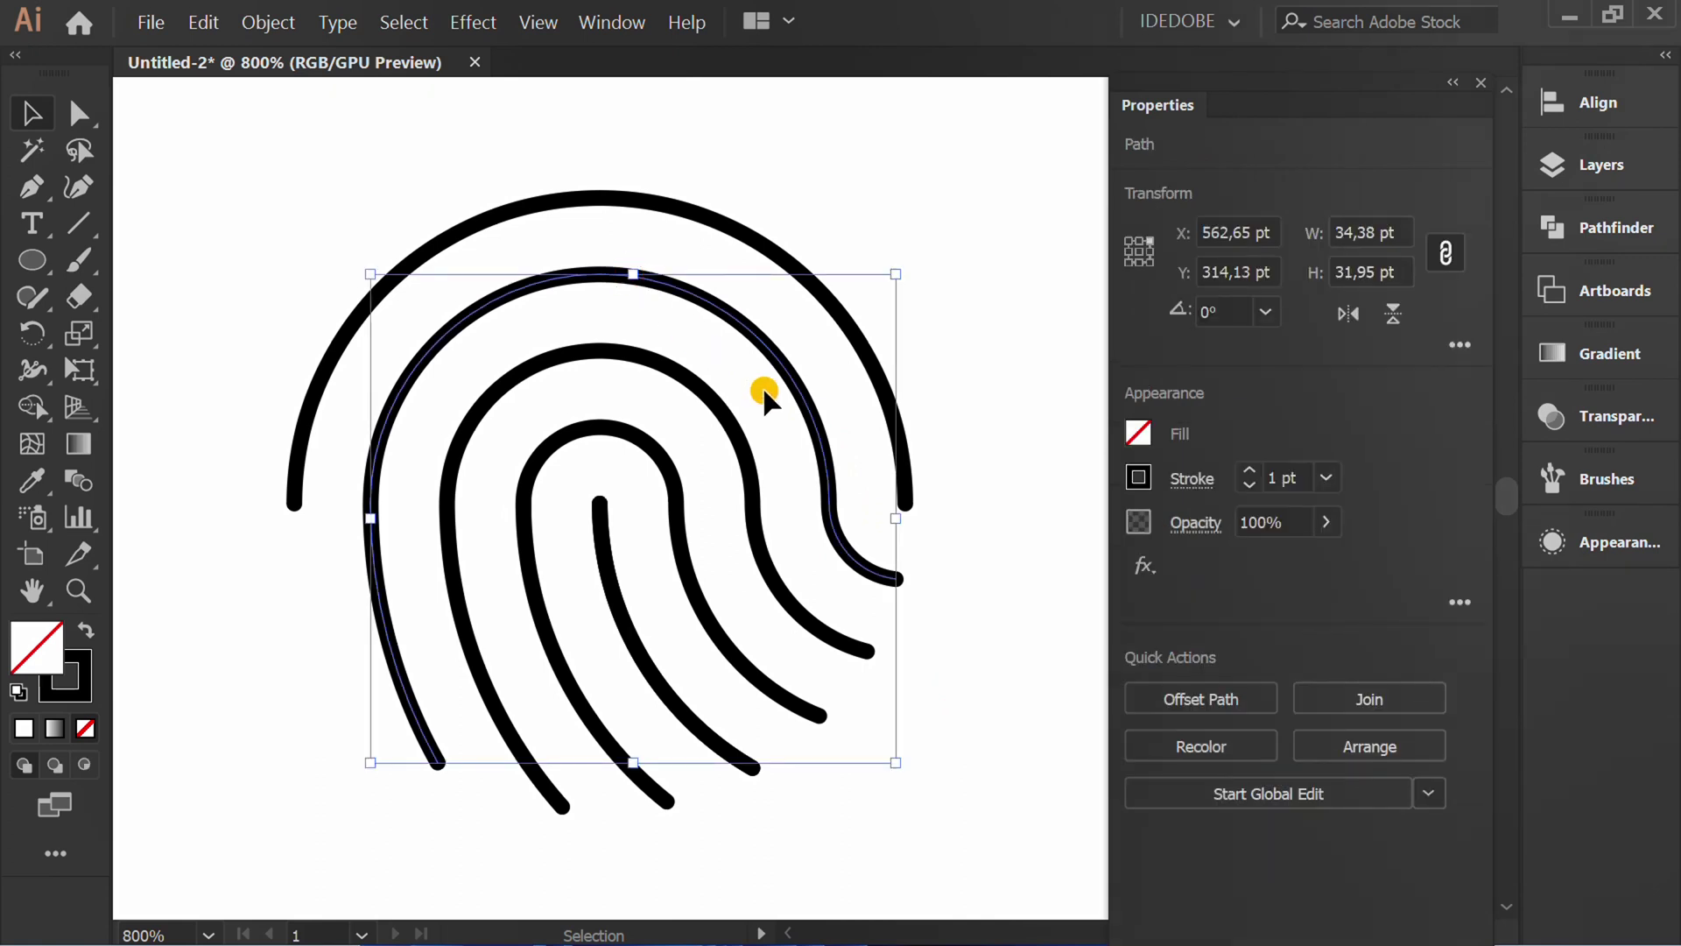
pyautogui.click(1191, 479)
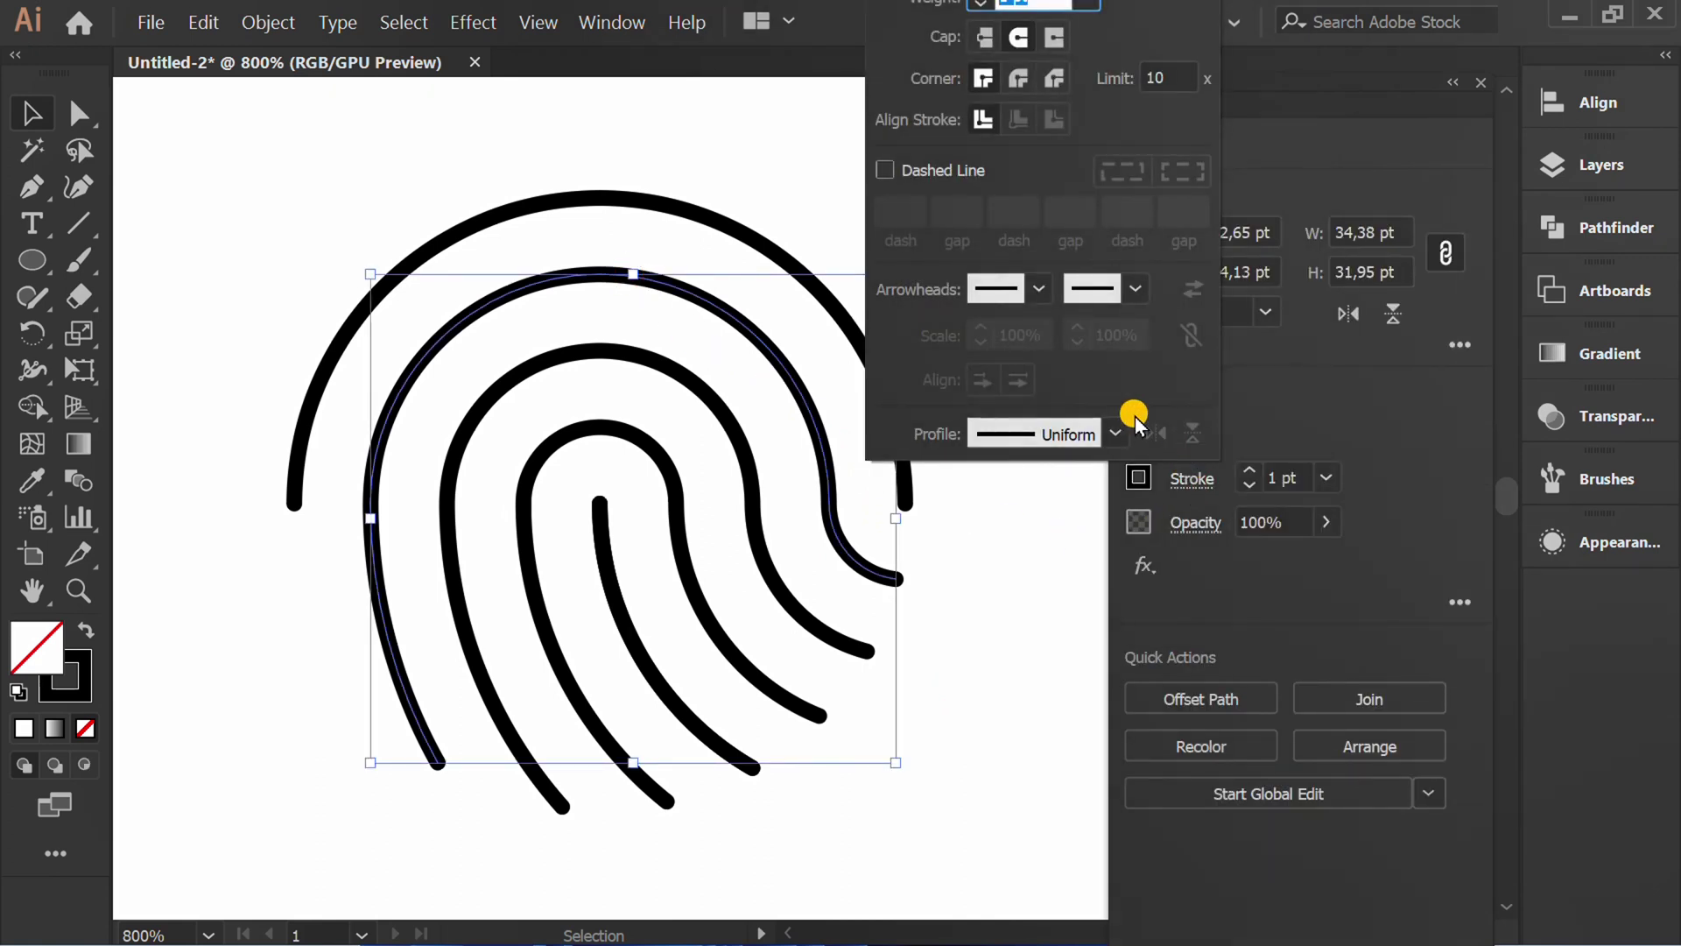
pyautogui.click(881, 169)
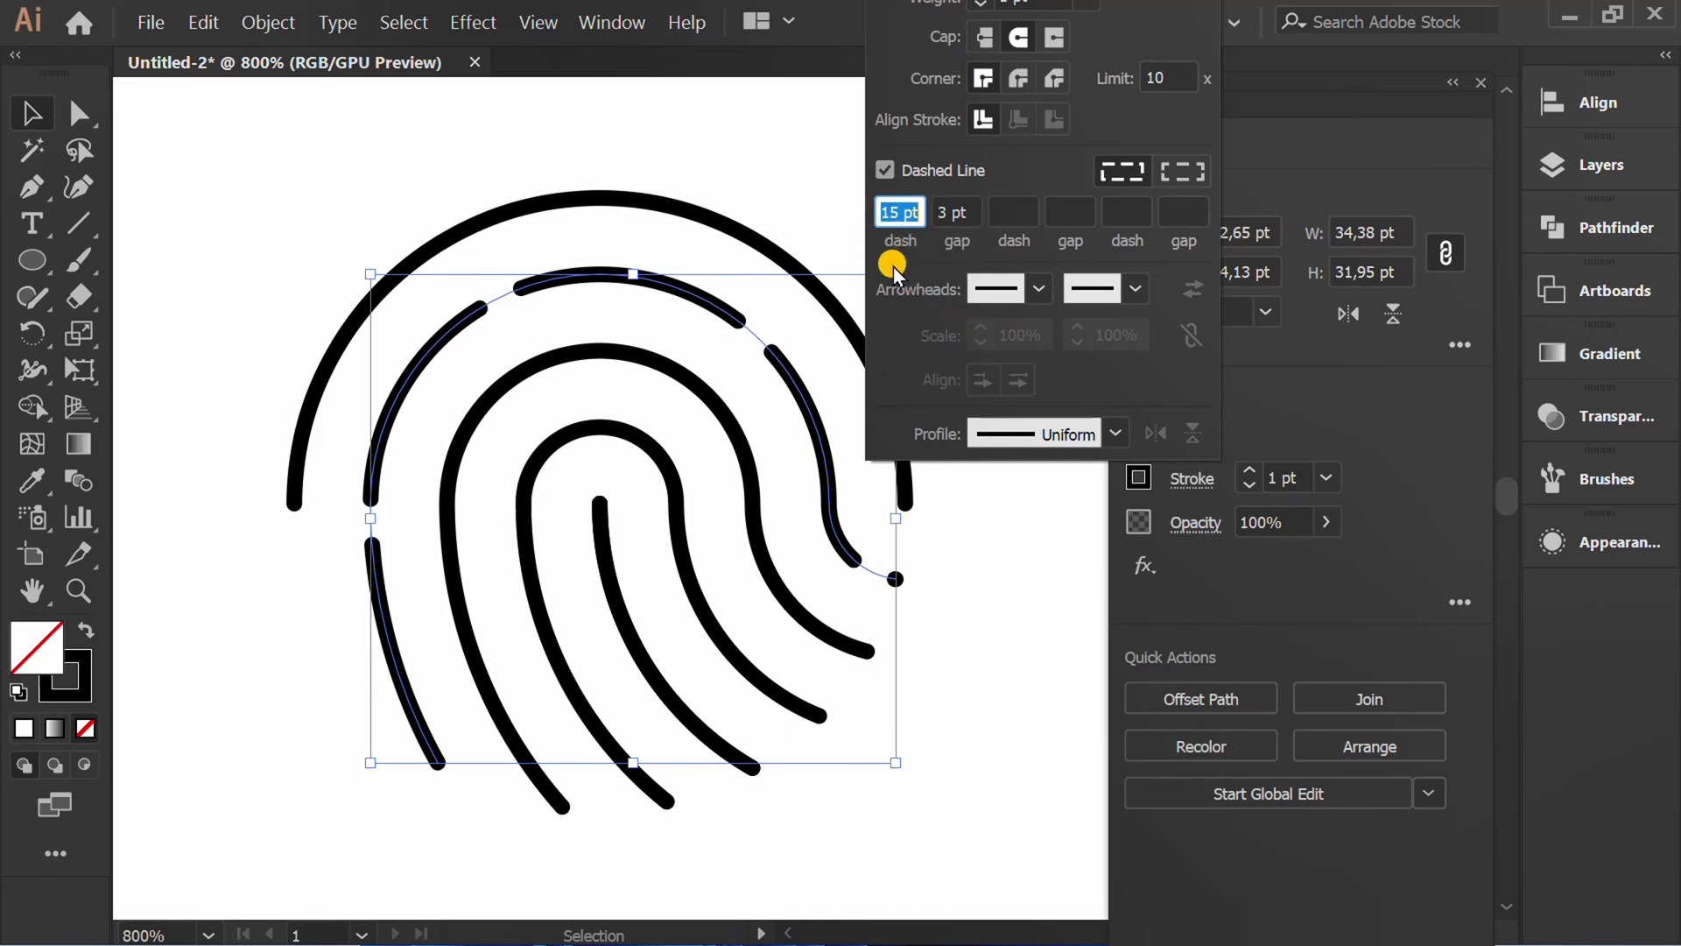
pyautogui.click(1352, 390)
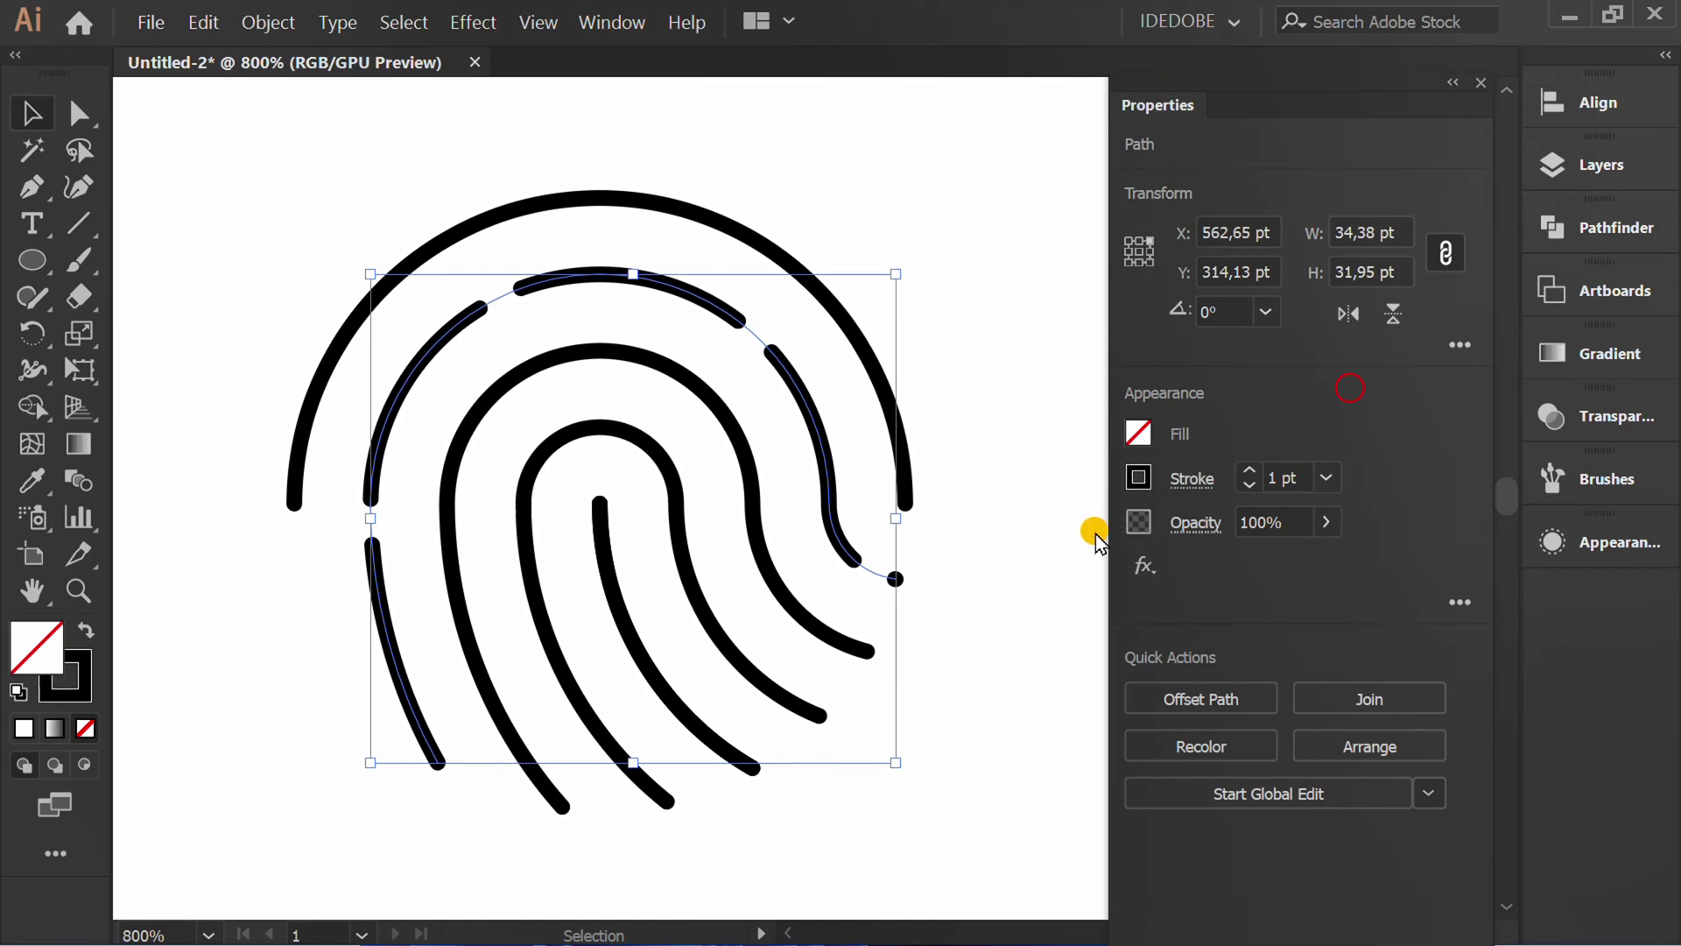
pyautogui.click(1034, 579)
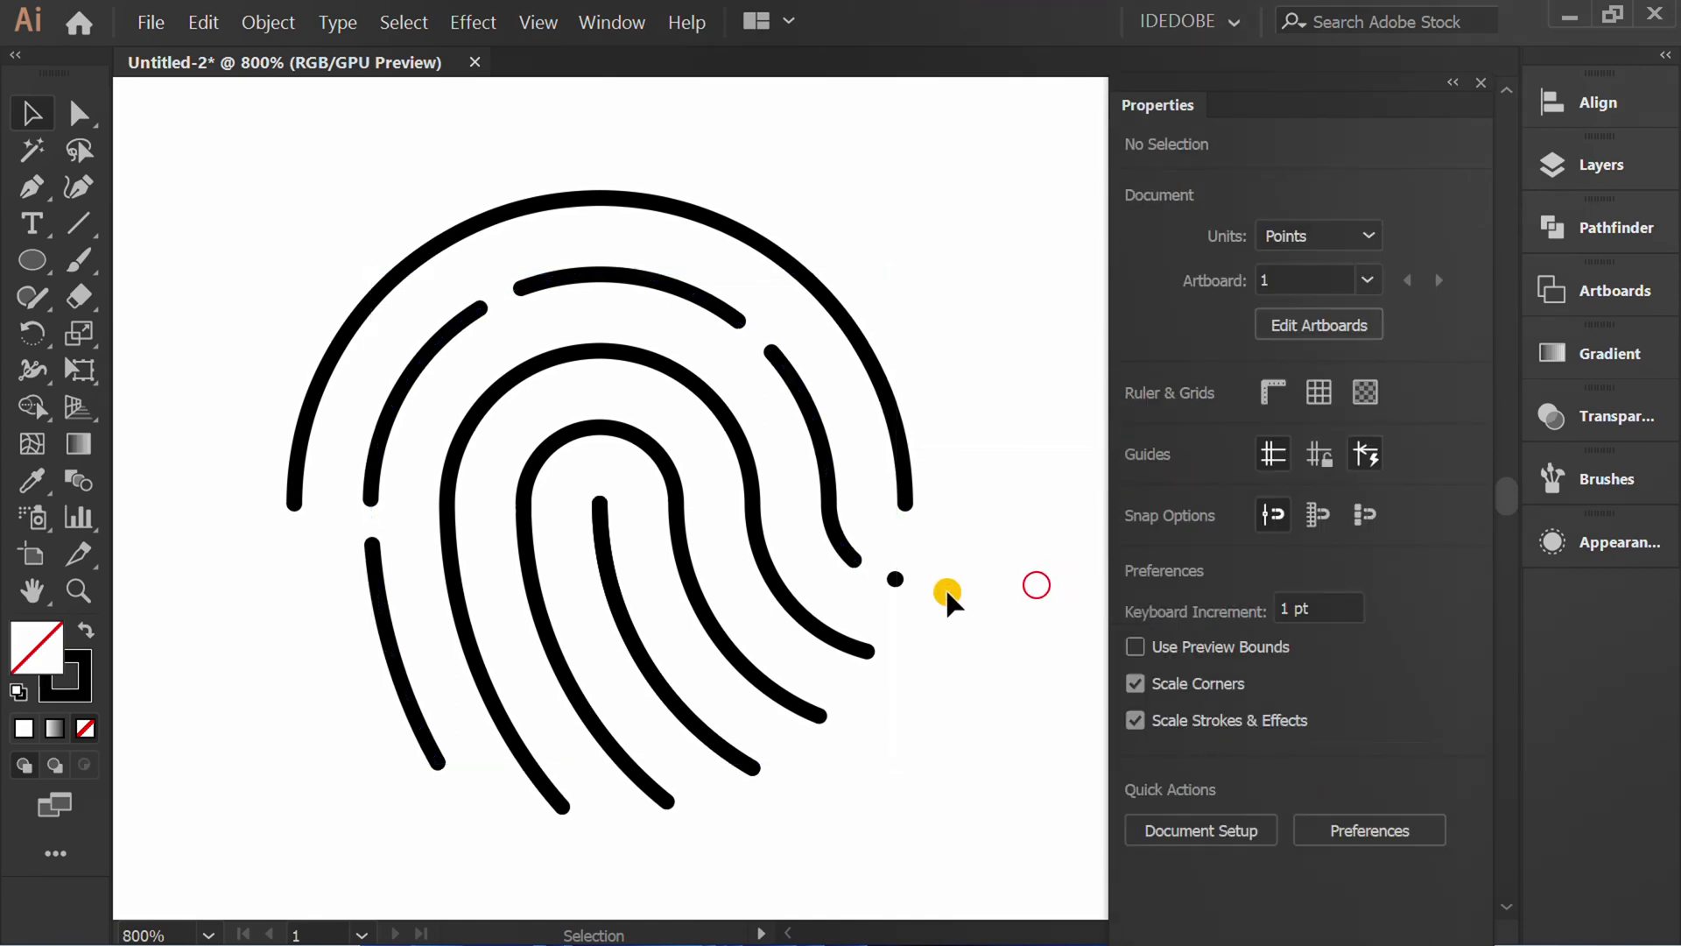
# Dash the innermost loop's stroke and re-dock the Properties panel
pyautogui.click(589, 431)
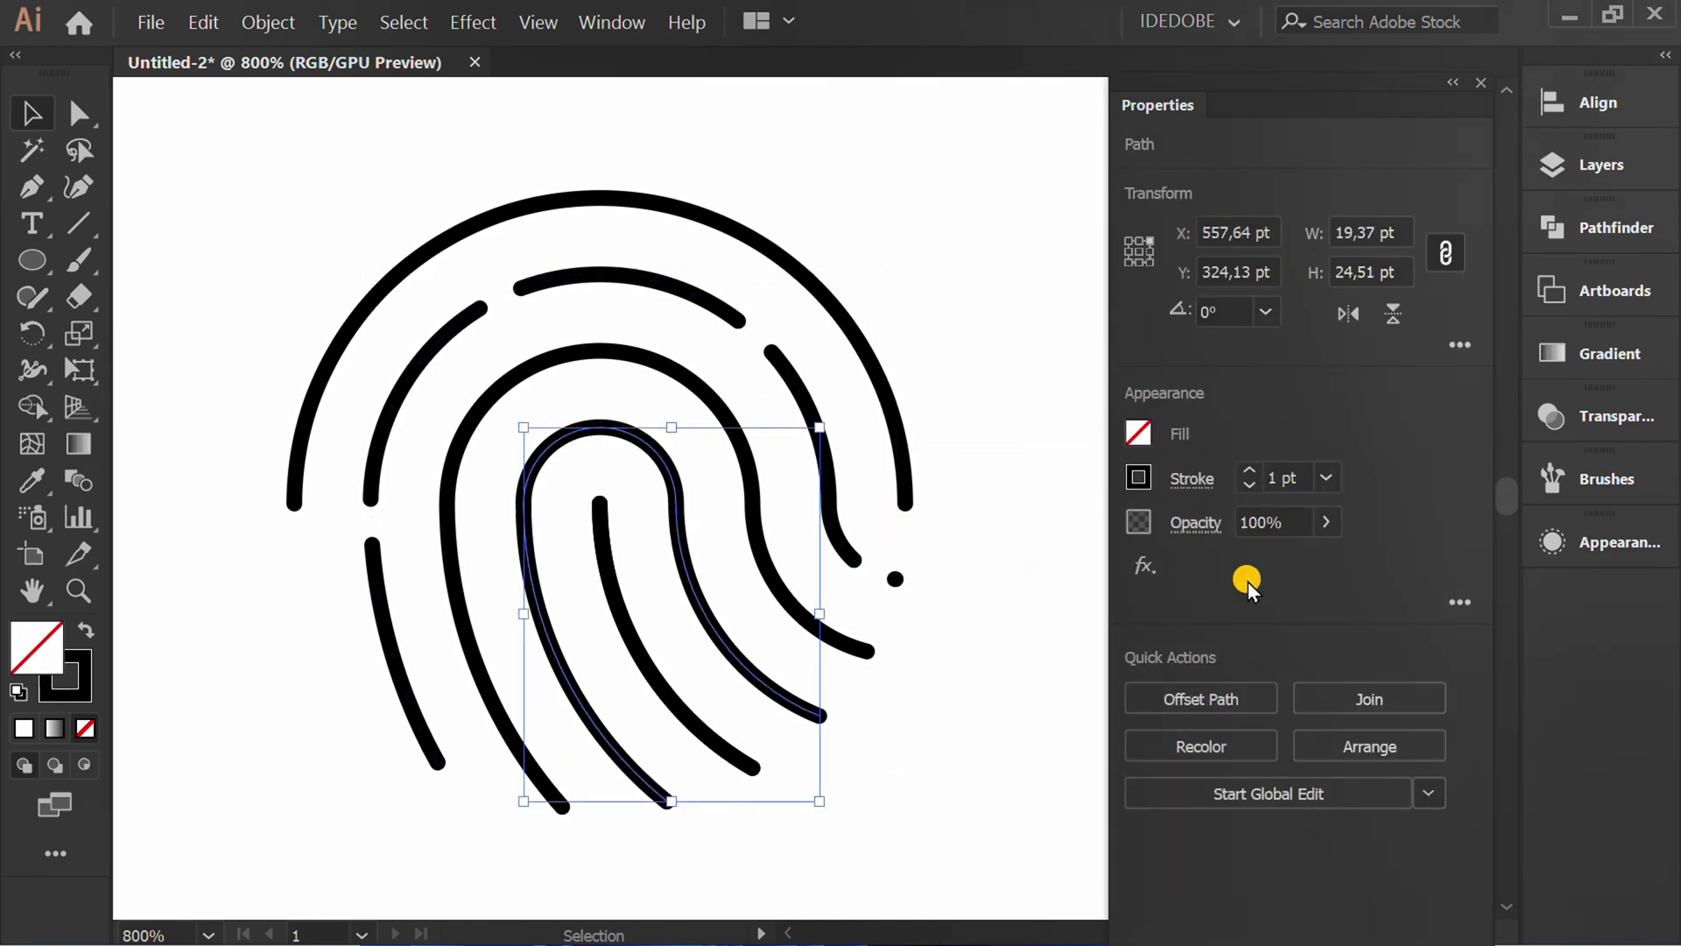
pyautogui.click(1191, 479)
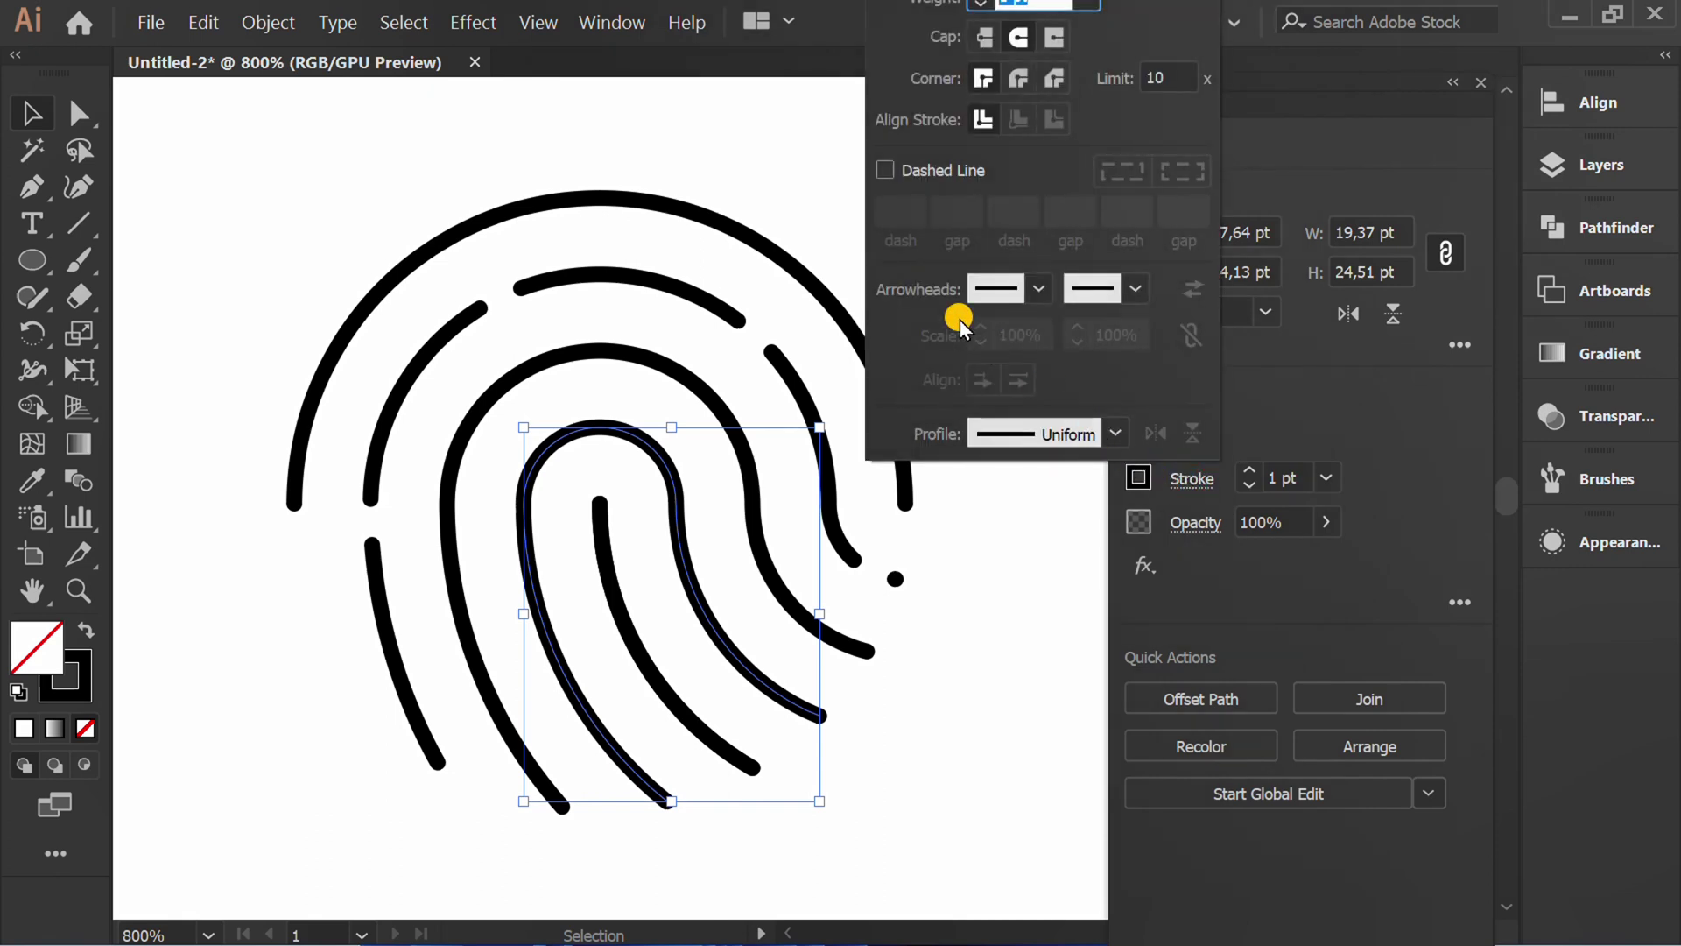
pyautogui.click(885, 172)
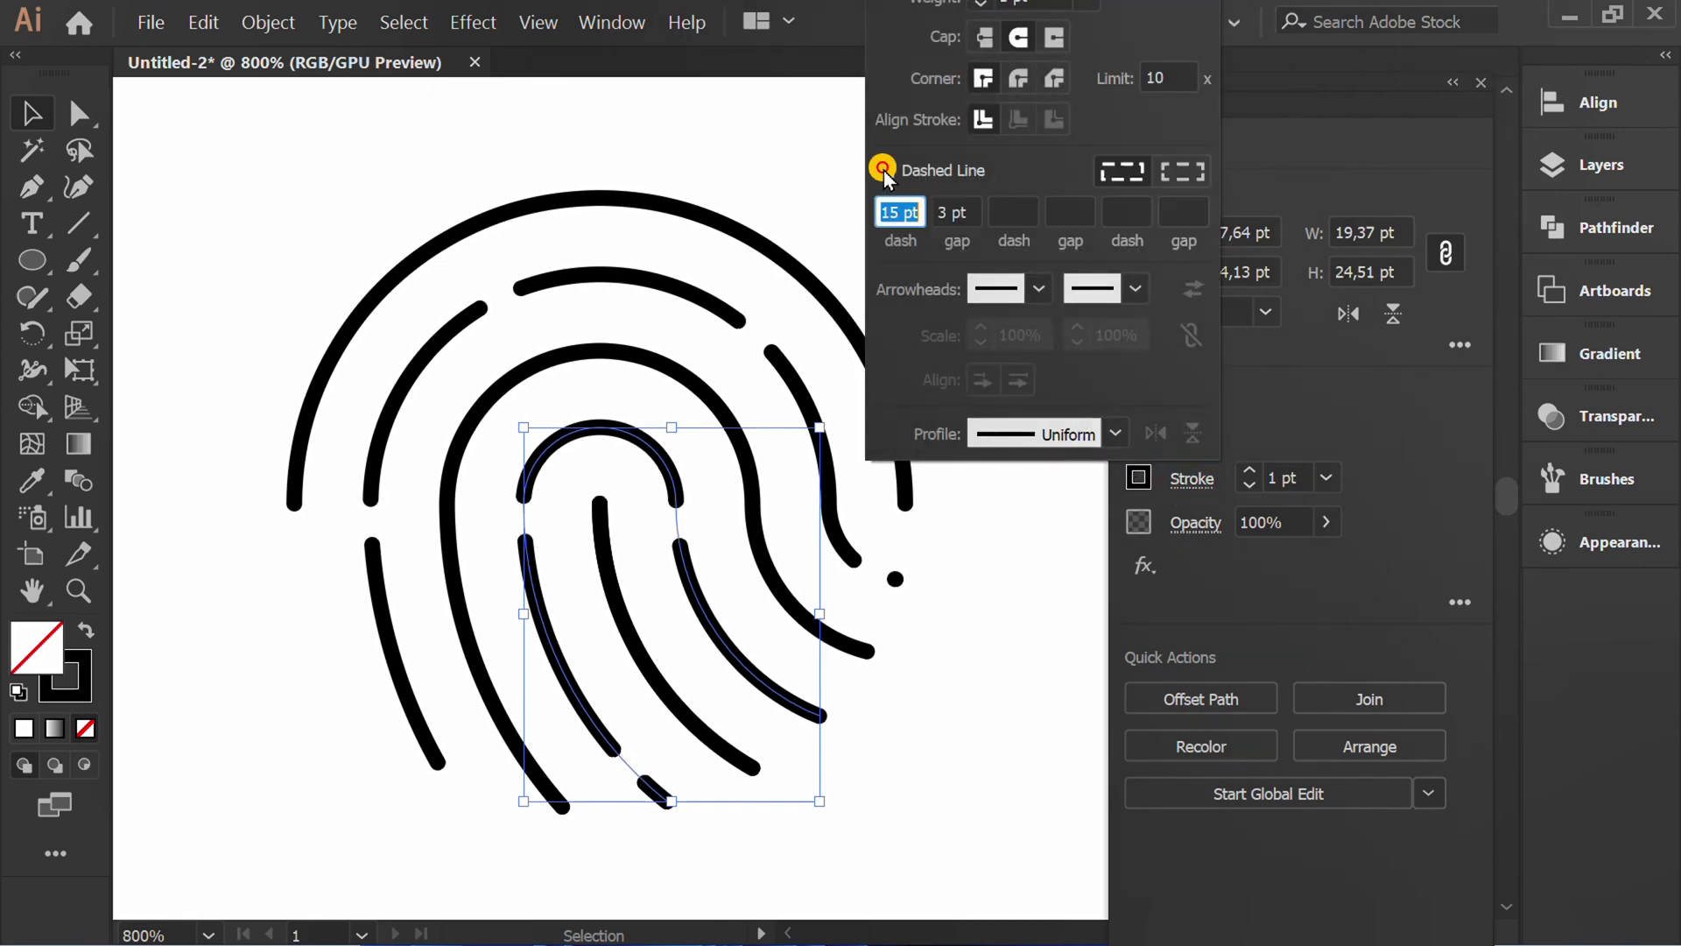
pyautogui.click(968, 687)
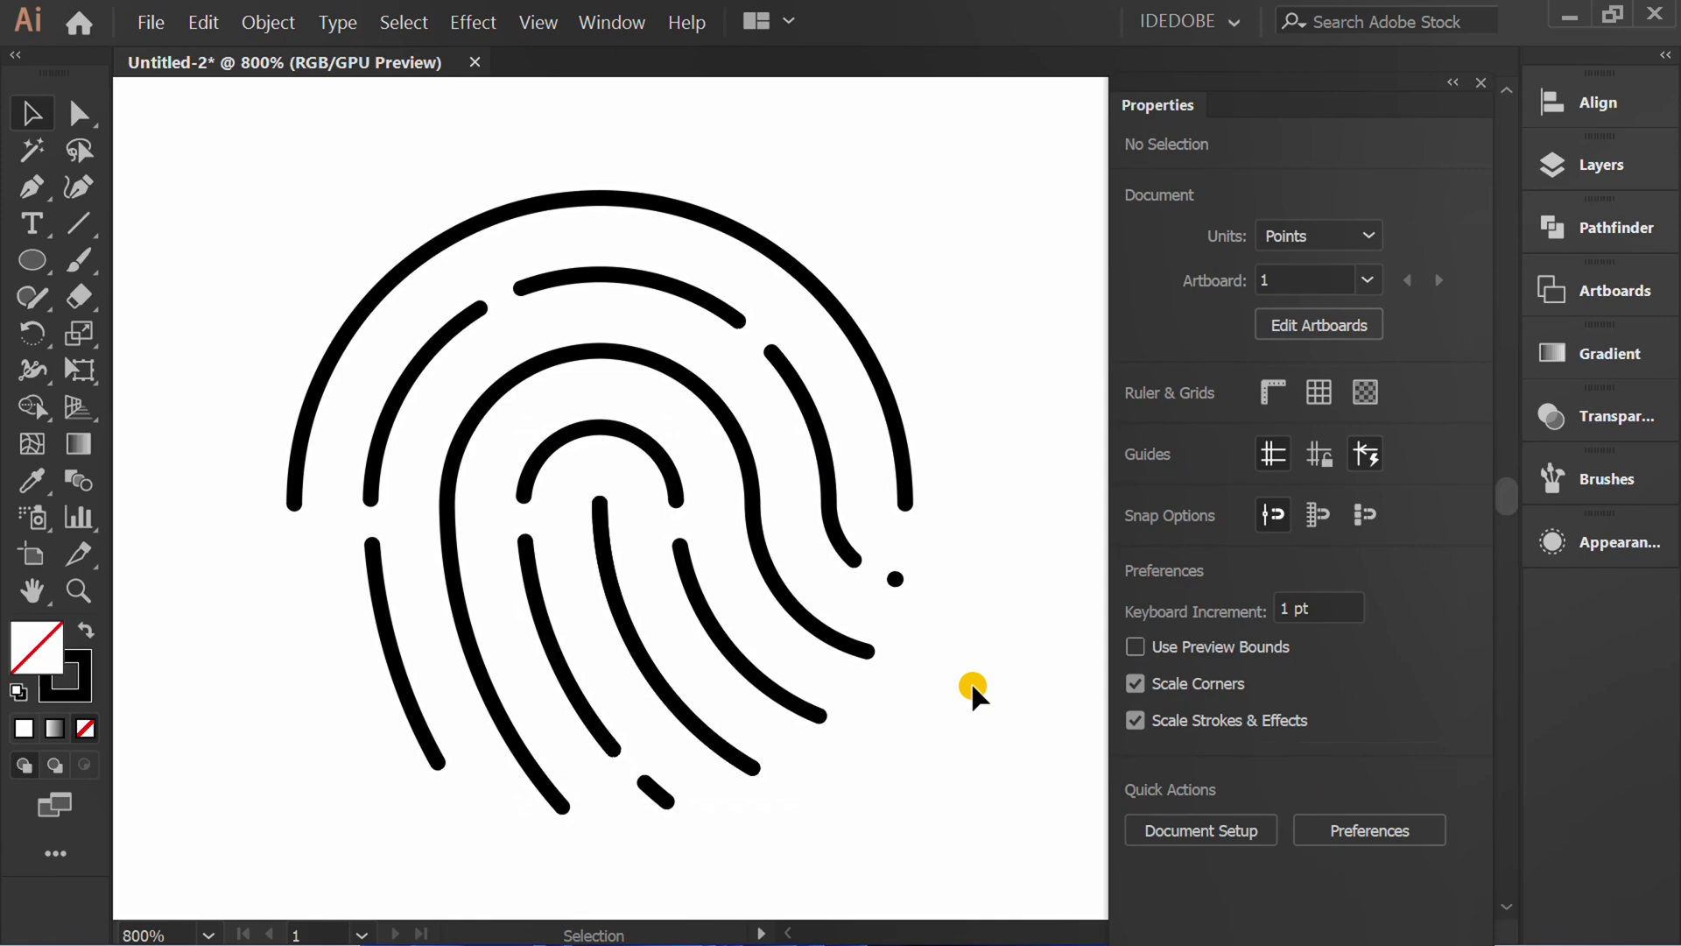
pyautogui.moveTo(1317, 94); pyautogui.dragTo(1575, 54)
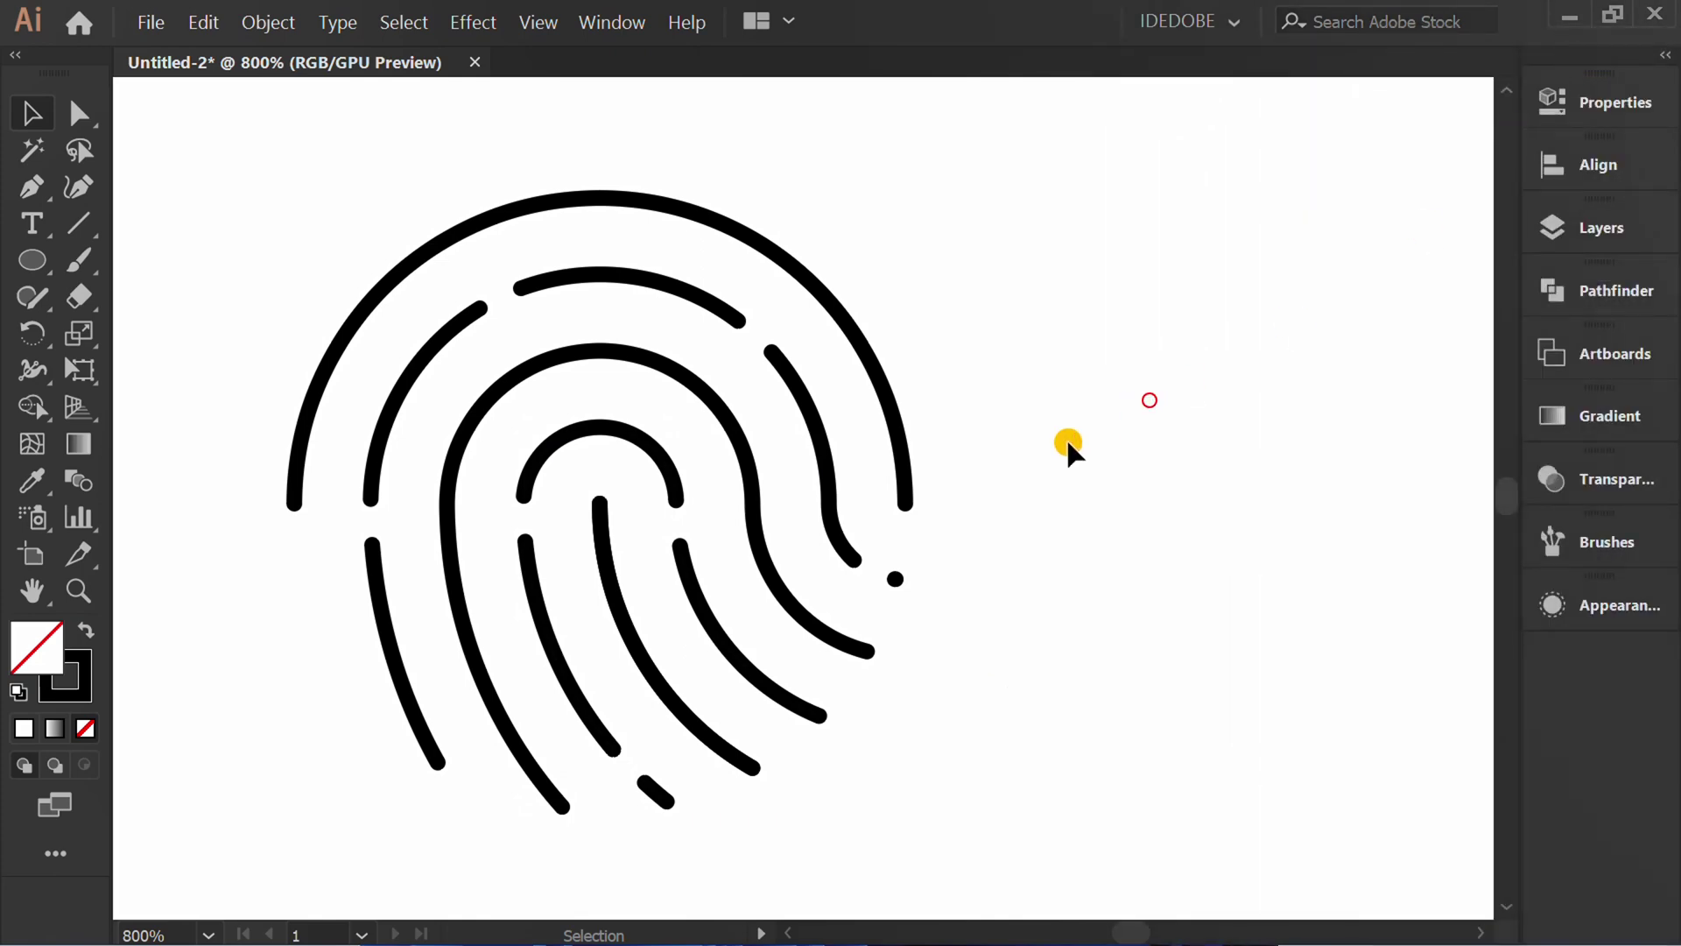
pyautogui.keyDown('alt'); pyautogui.scroll(-1, 1065, 438); pyautogui.keyUp('alt')
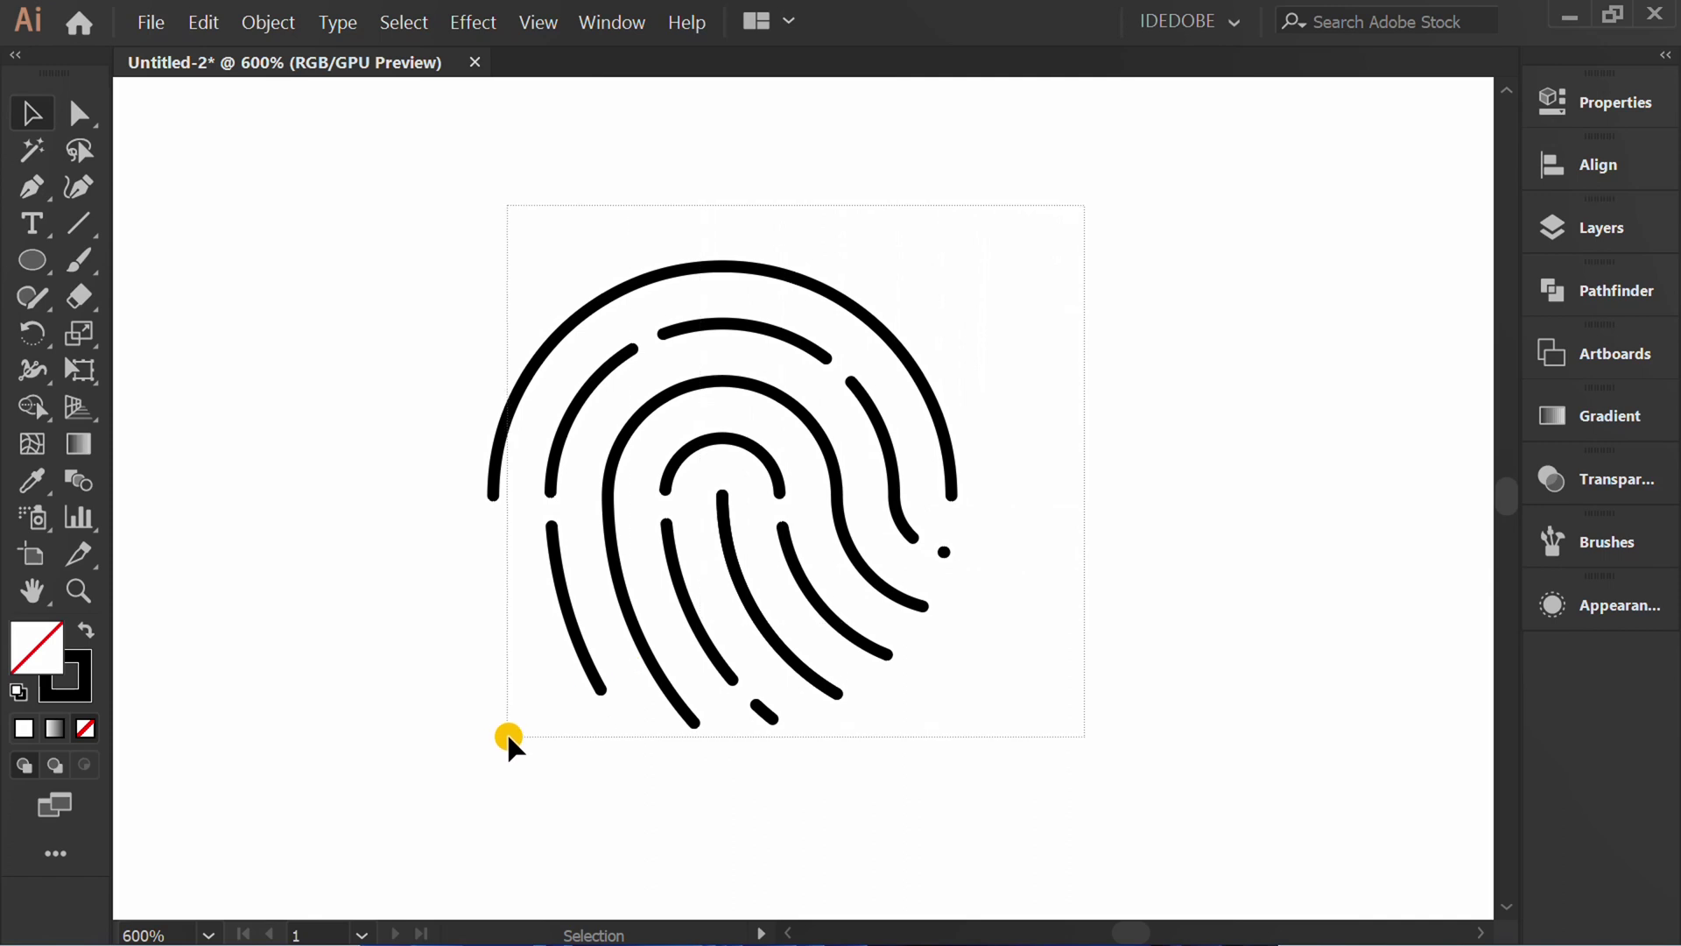
# Group all the fingerprint paths
pyautogui.moveTo(940, 443); pyautogui.dragTo(434, 757)
pyautogui.rightClick(528, 291)
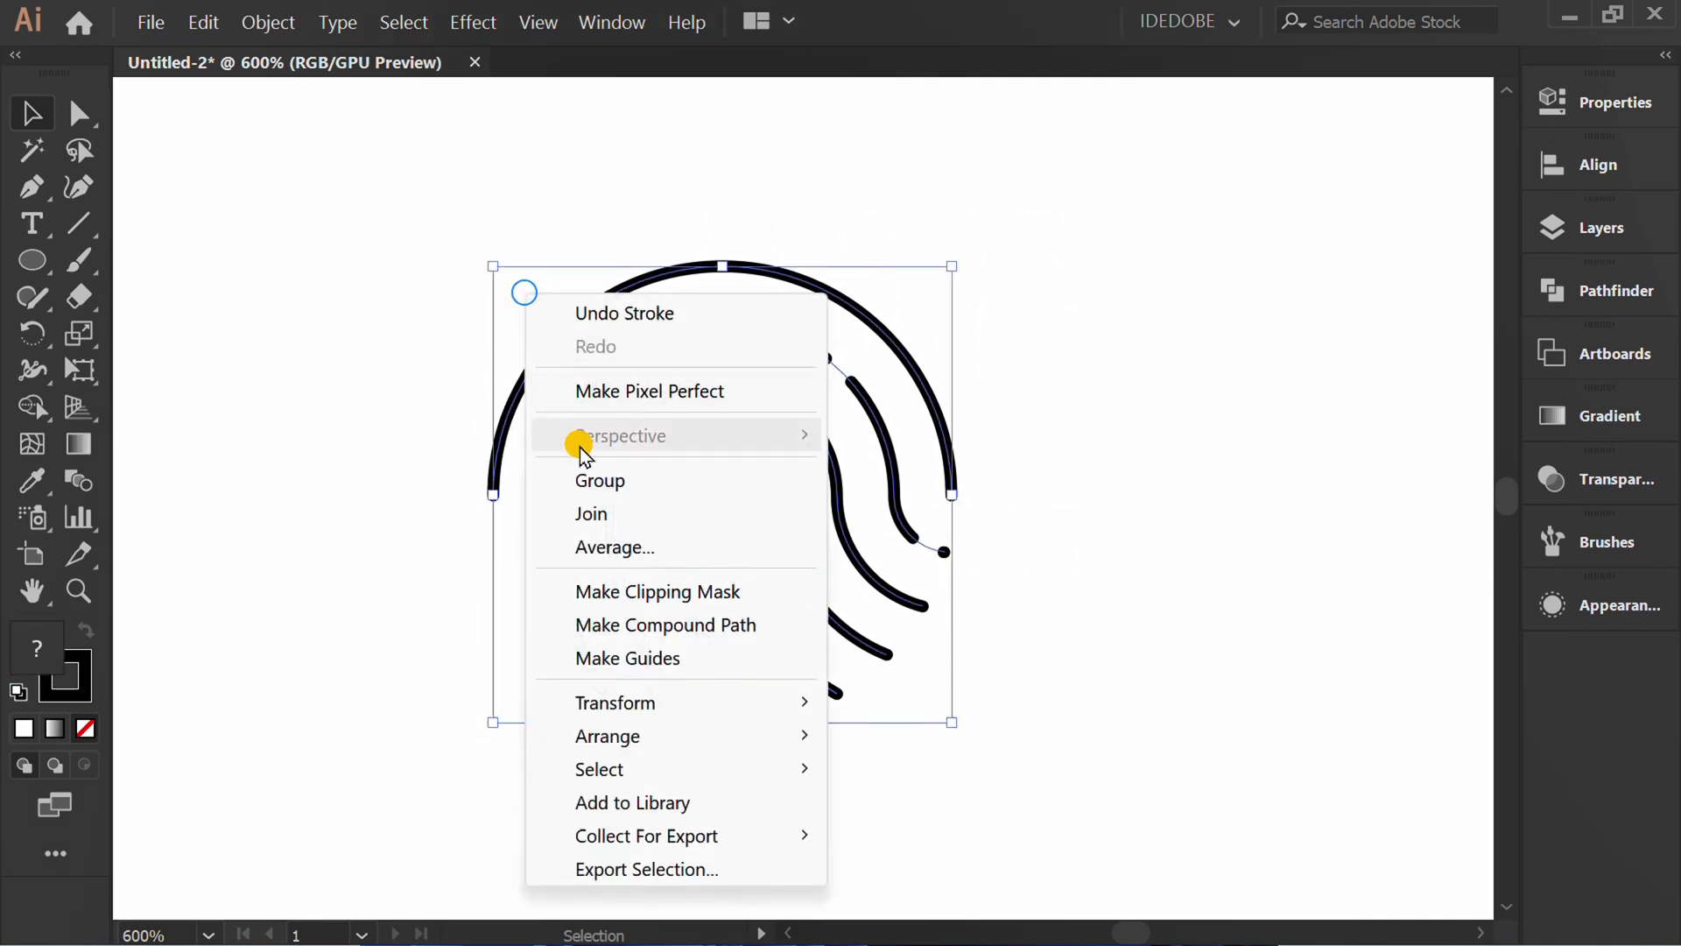
pyautogui.click(657, 481)
pyautogui.click(1062, 566)
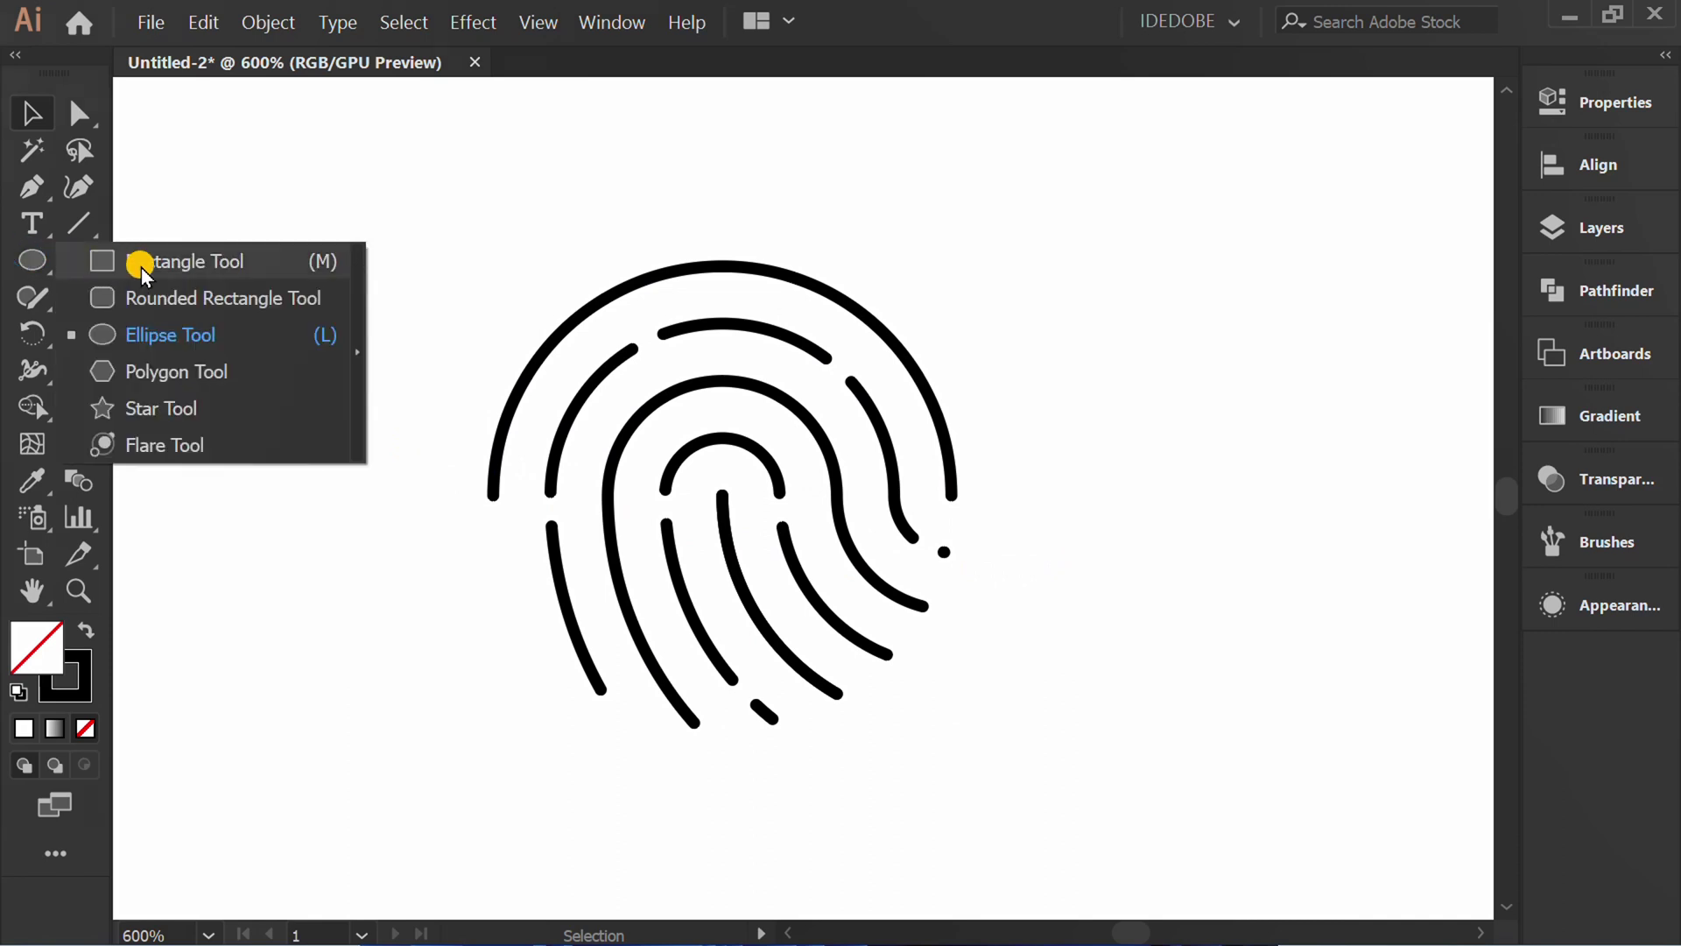
# Draw a solid-outlined square centred on the fingerprint
pyautogui.moveTo(29, 259); pyautogui.dragTo(159, 258)
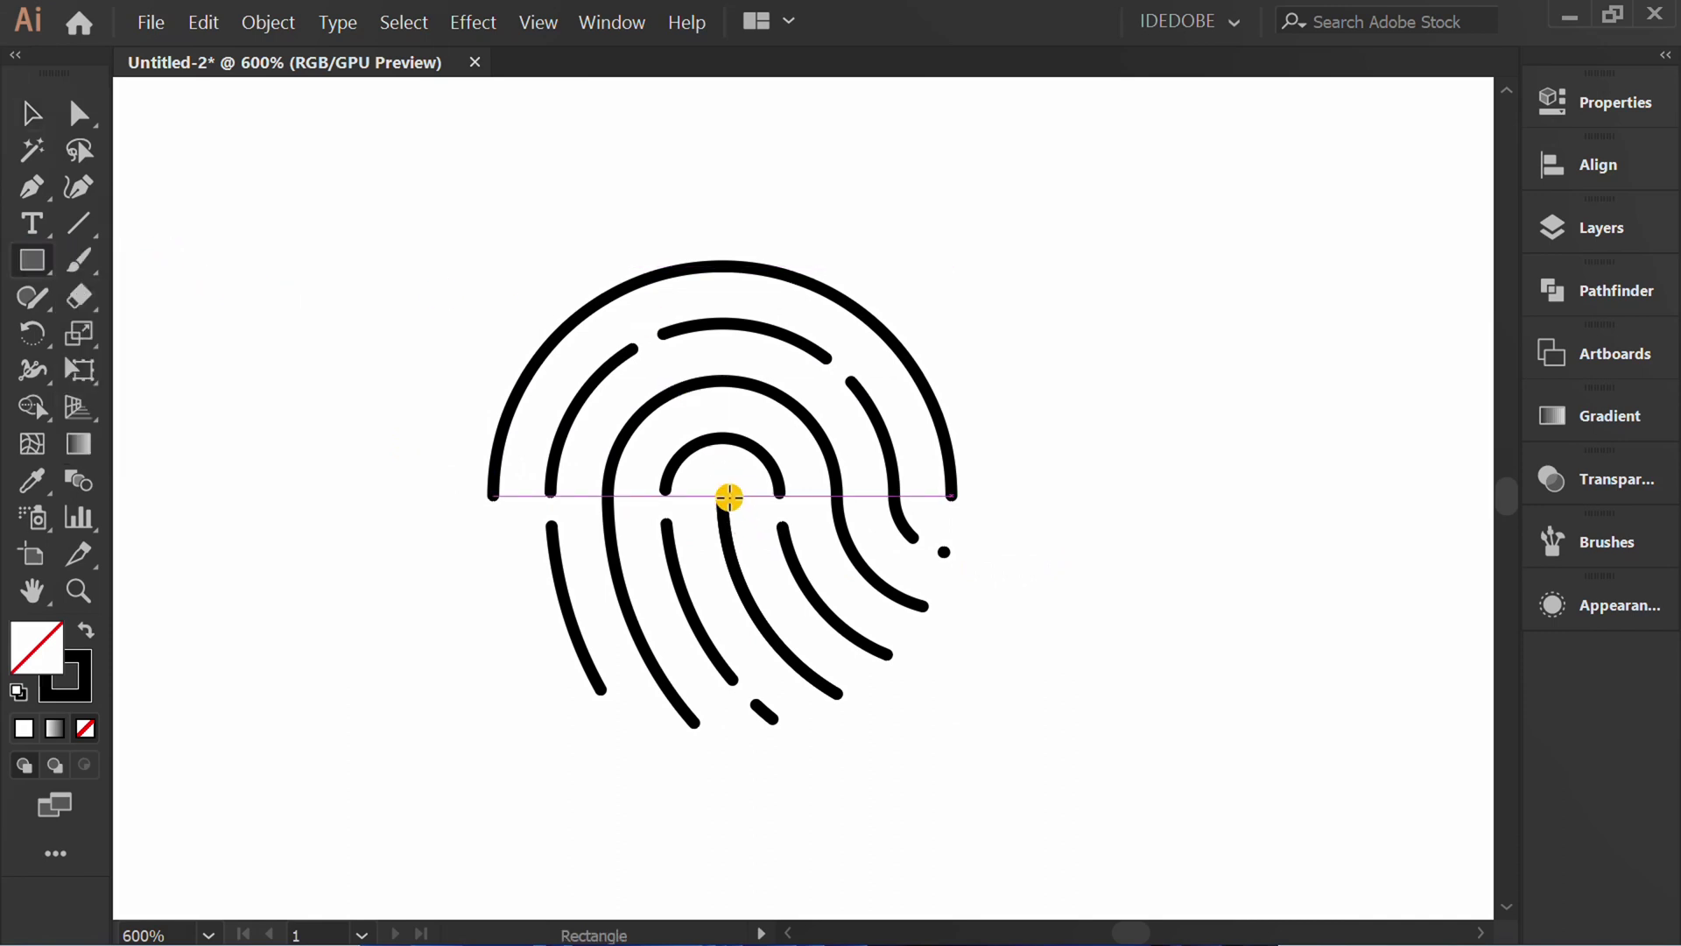
pyautogui.moveTo(723, 494); pyautogui.dragTo(974, 797)
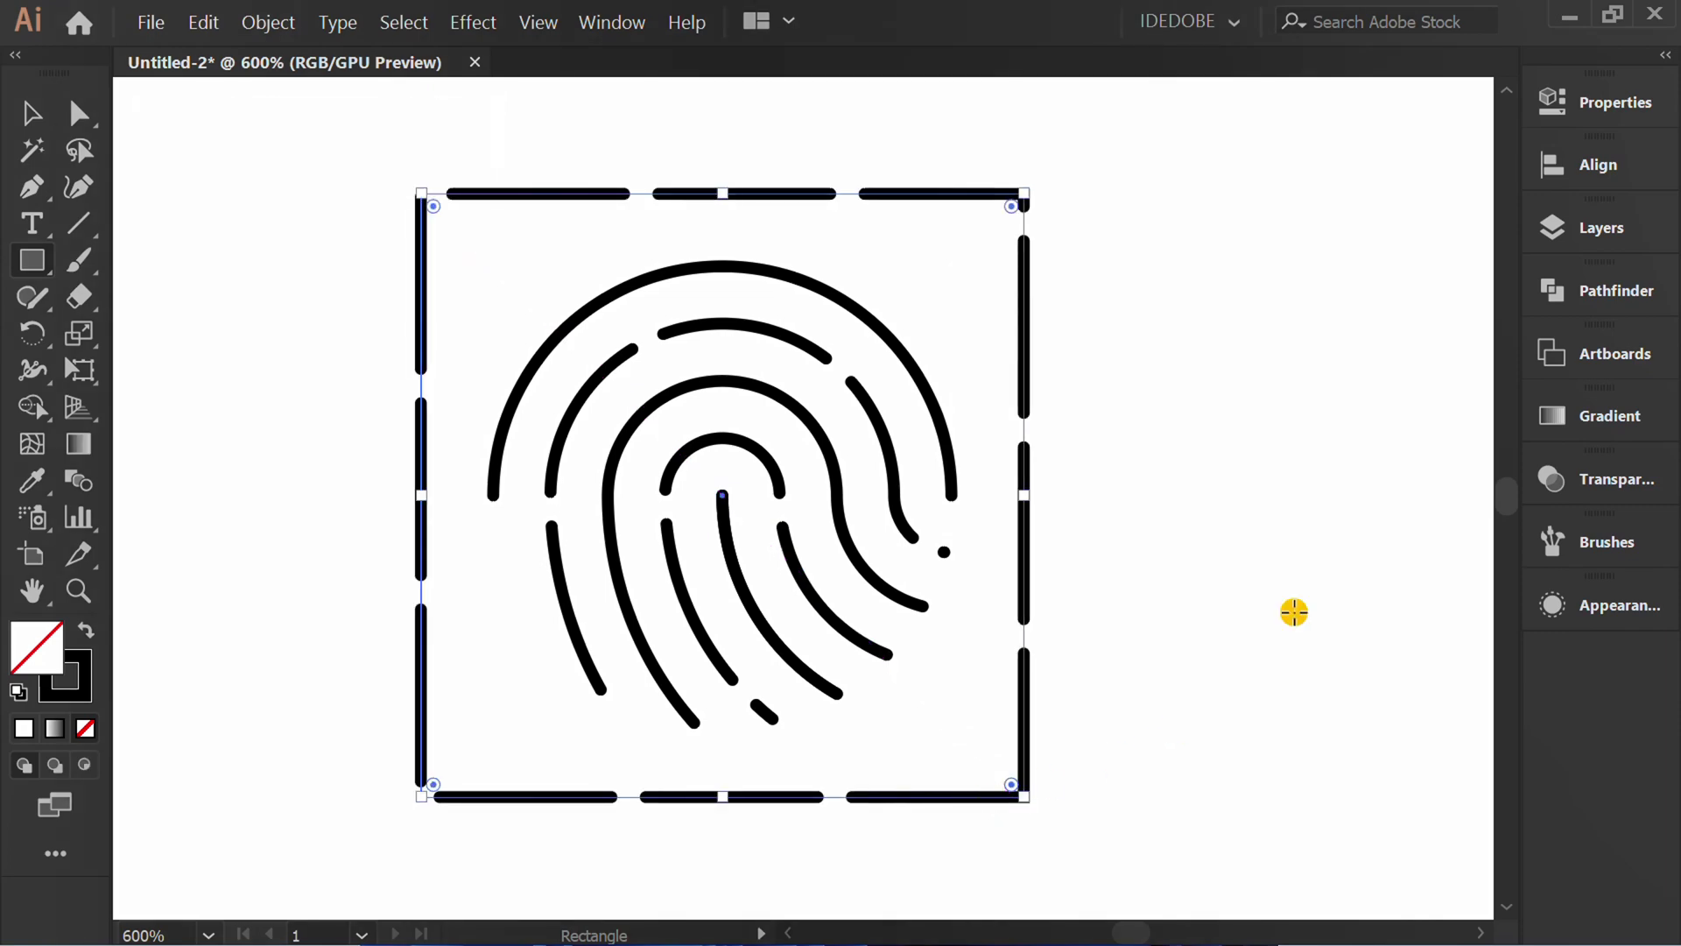
pyautogui.click(1596, 105)
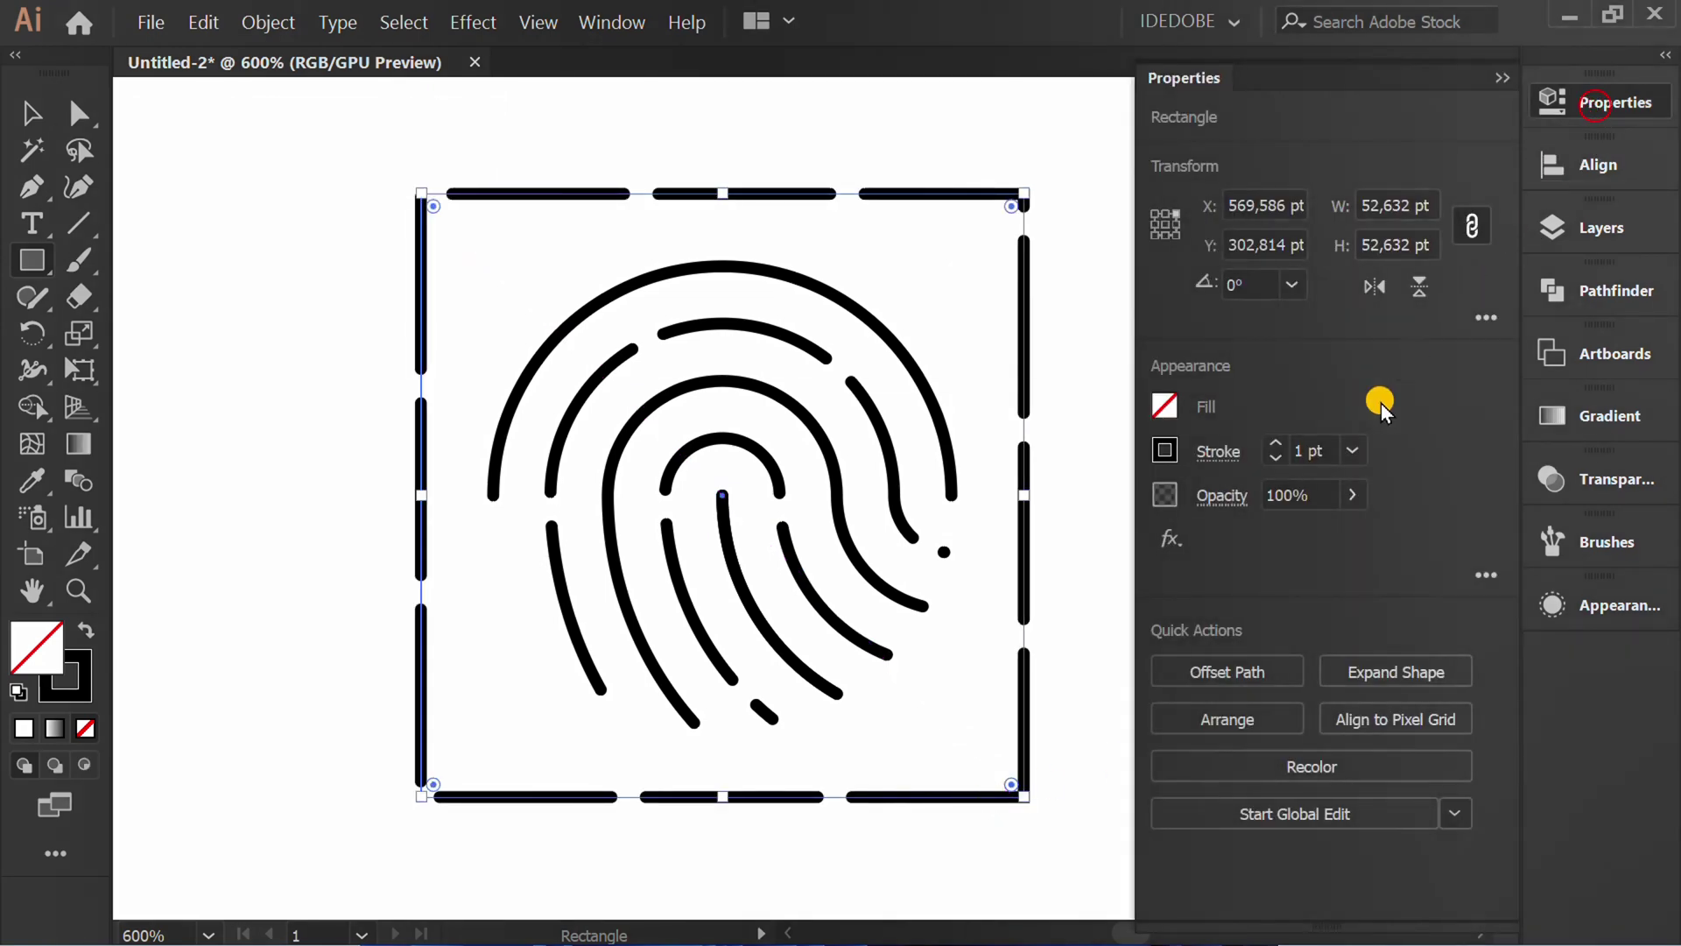
pyautogui.click(1211, 452)
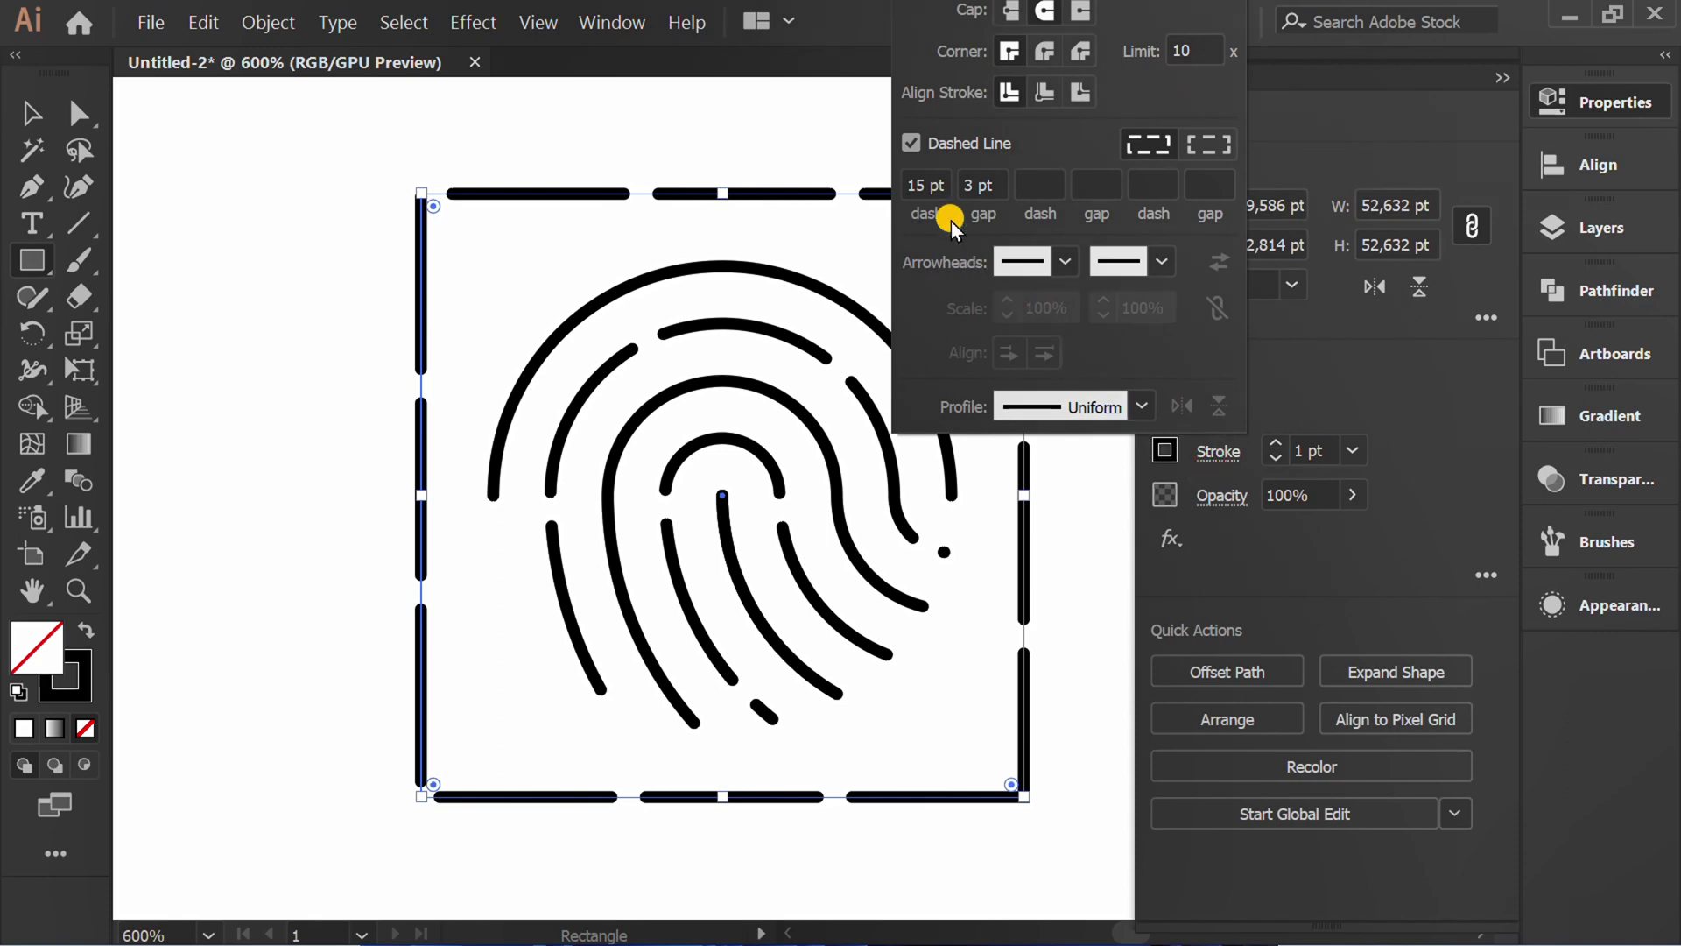
pyautogui.click(911, 142)
pyautogui.click(783, 133)
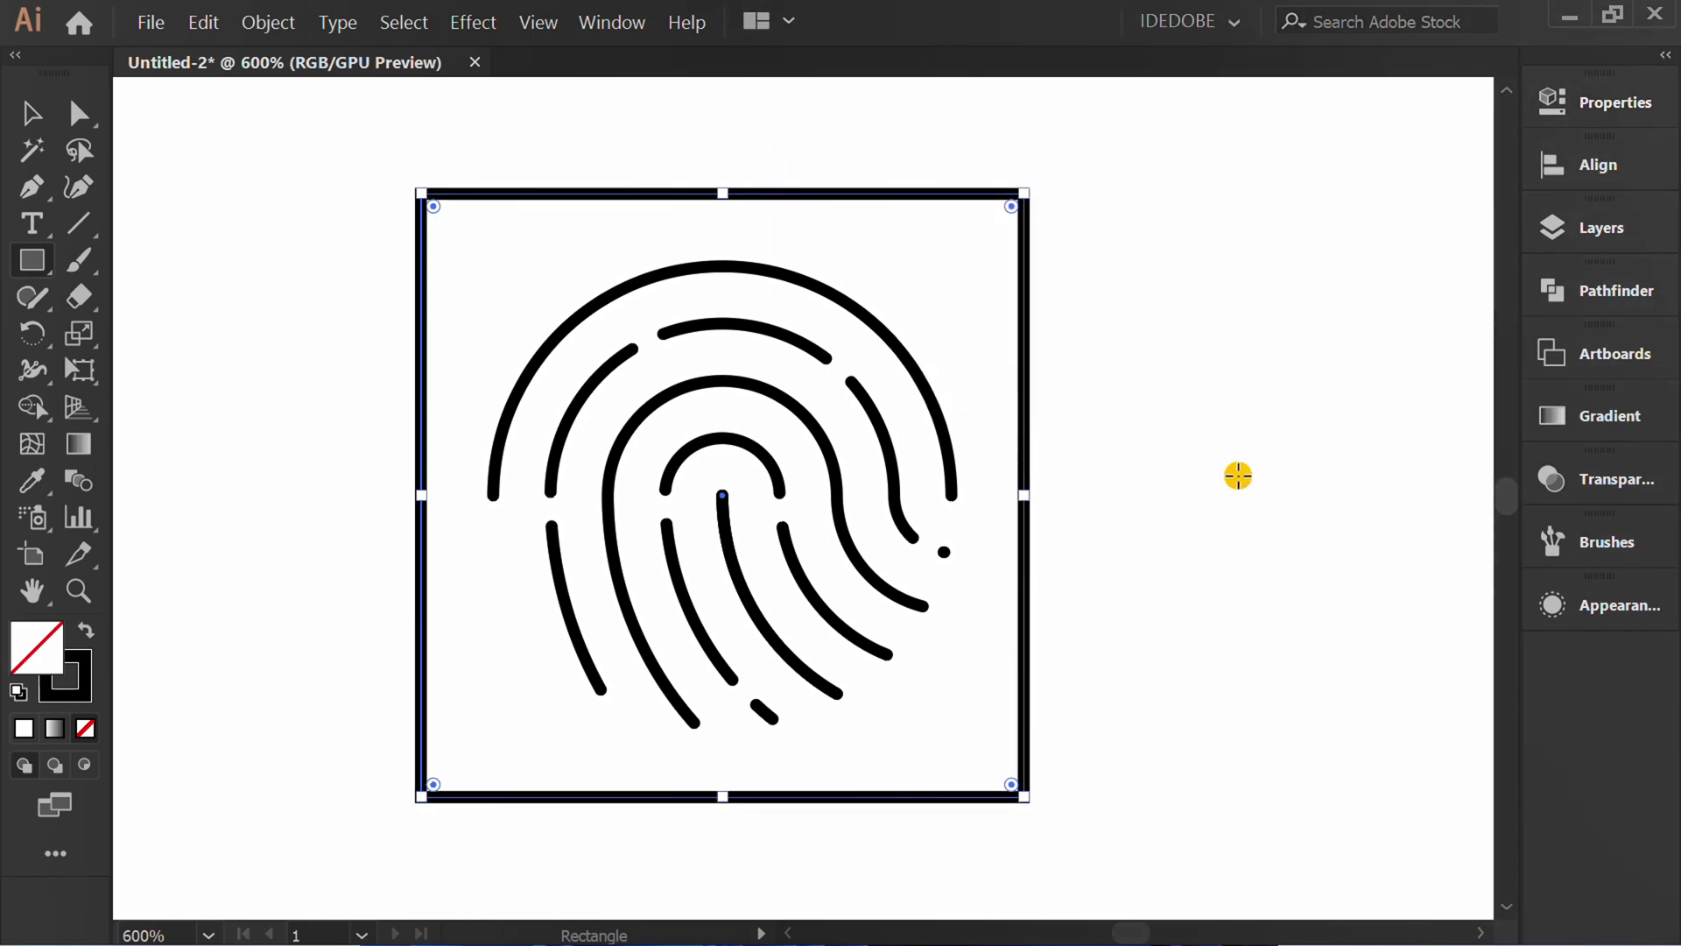
pyautogui.press('v')
pyautogui.scroll(-2, 564, 496)
pyautogui.scroll(-2, 473, 548)
pyautogui.scroll(1, 830, 575)
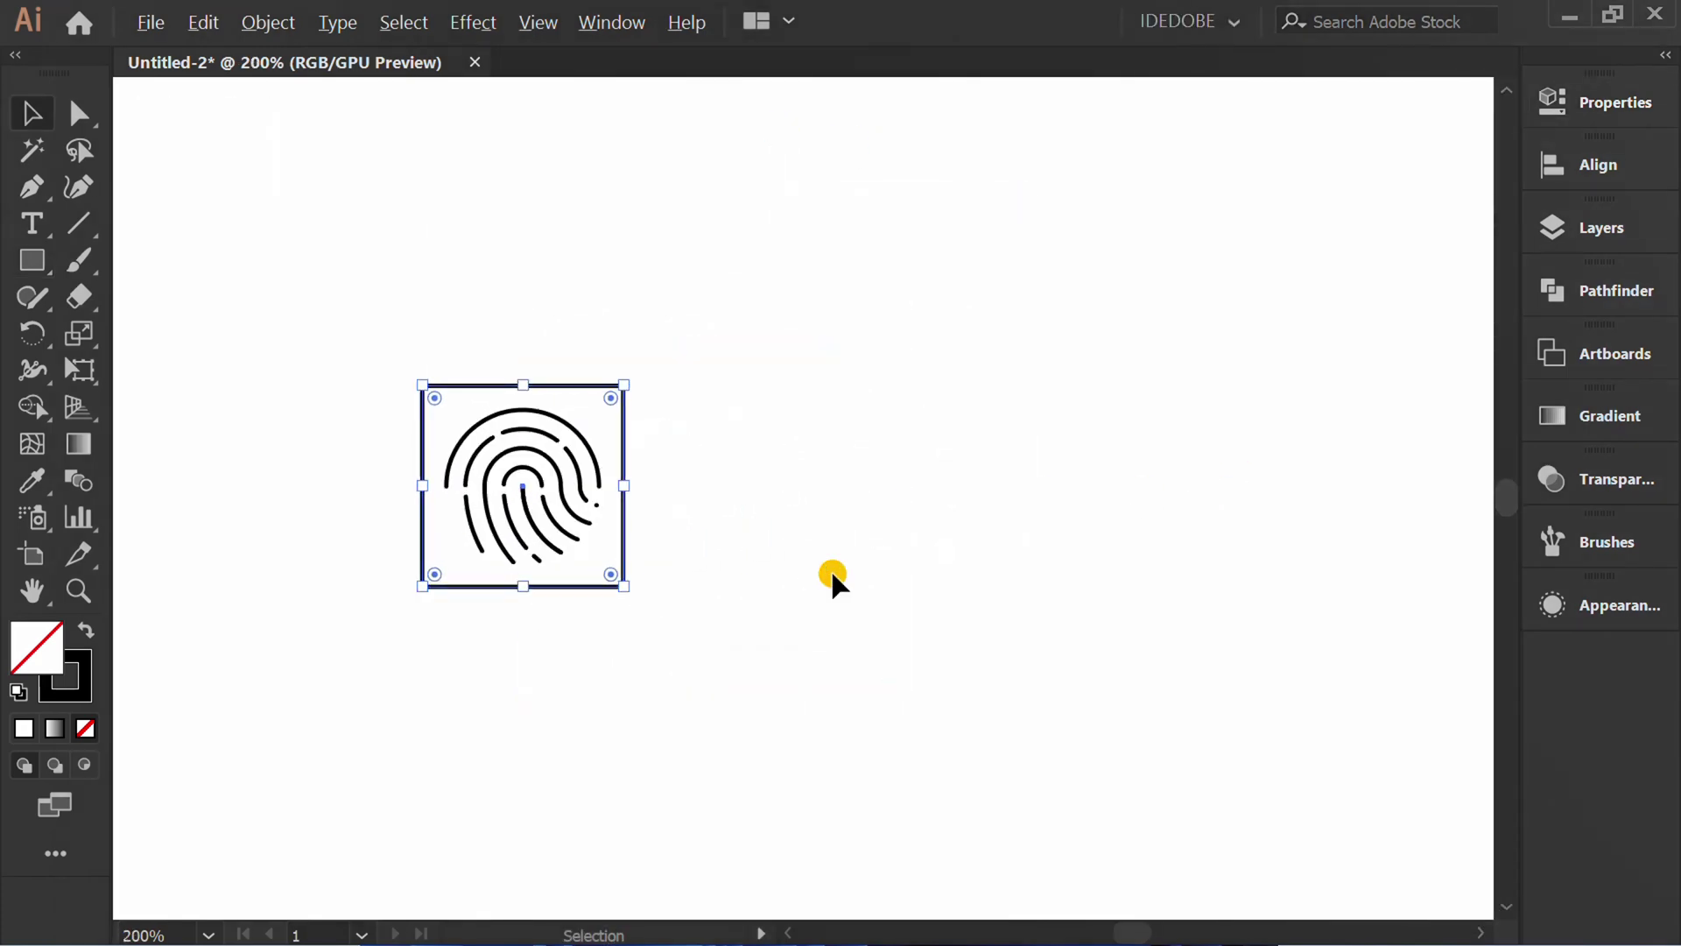
# Move the square right of the fingerprint and draw a tall rectangle overlapping it
pyautogui.moveTo(514, 487)
pyautogui.mouseDown()
pyautogui.moveTo(967, 482)
pyautogui.moveTo(928, 483)
pyautogui.mouseUp()
pyautogui.click(879, 697)
pyautogui.scroll(1, 878, 705)
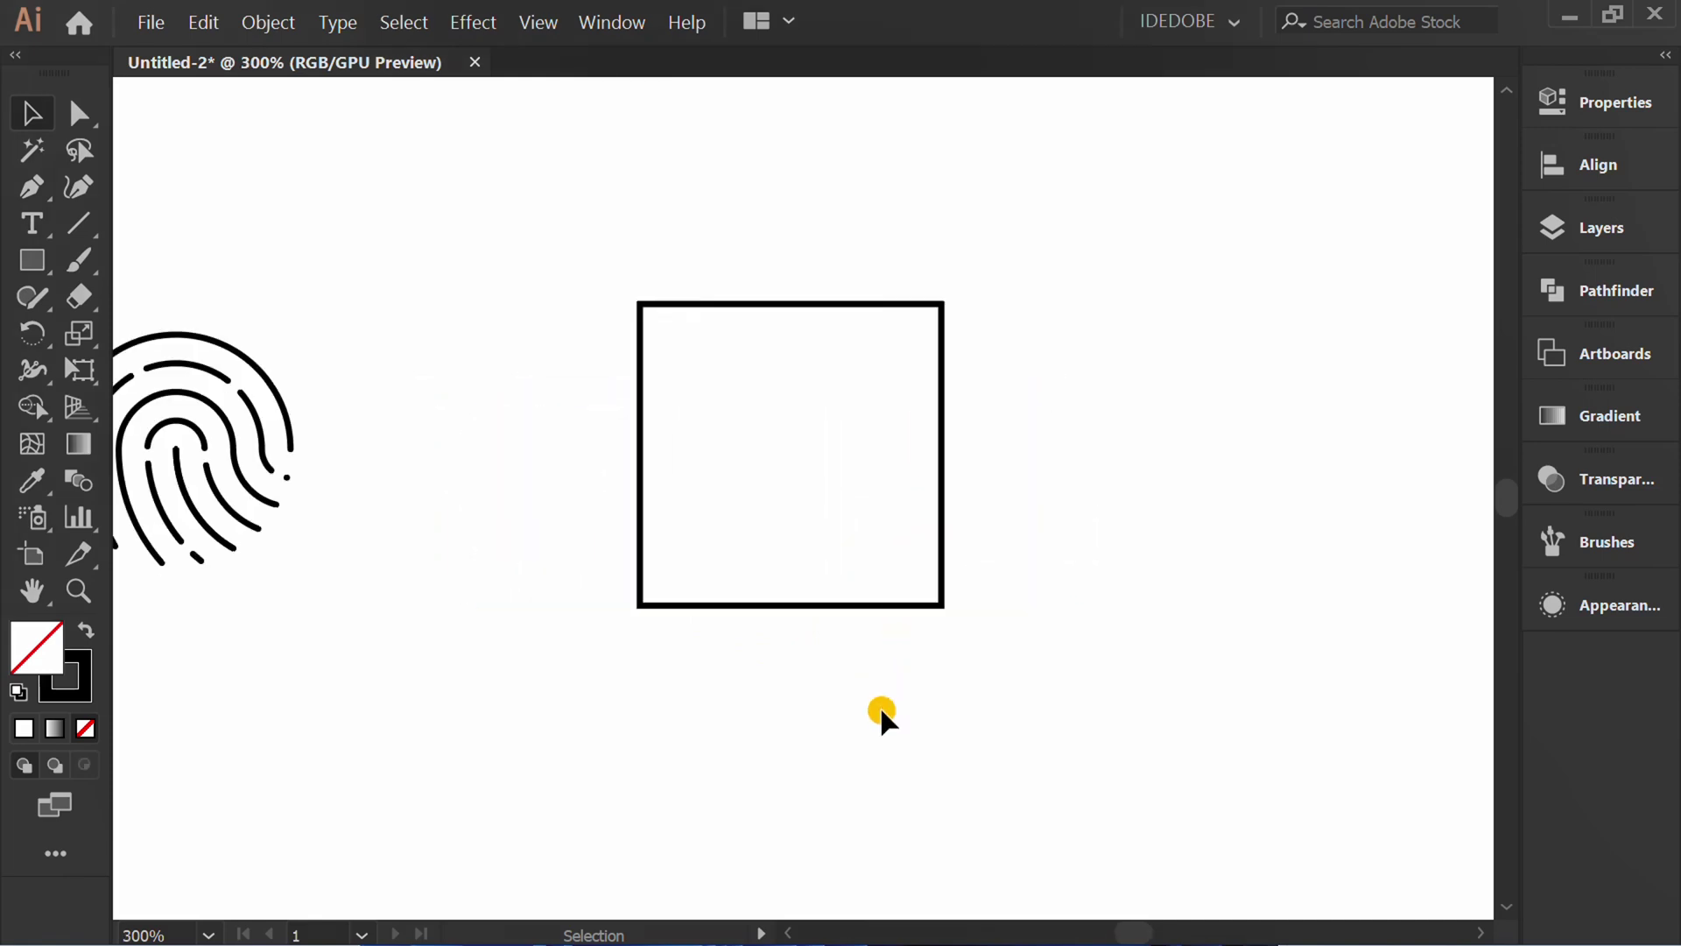
pyautogui.press('m')
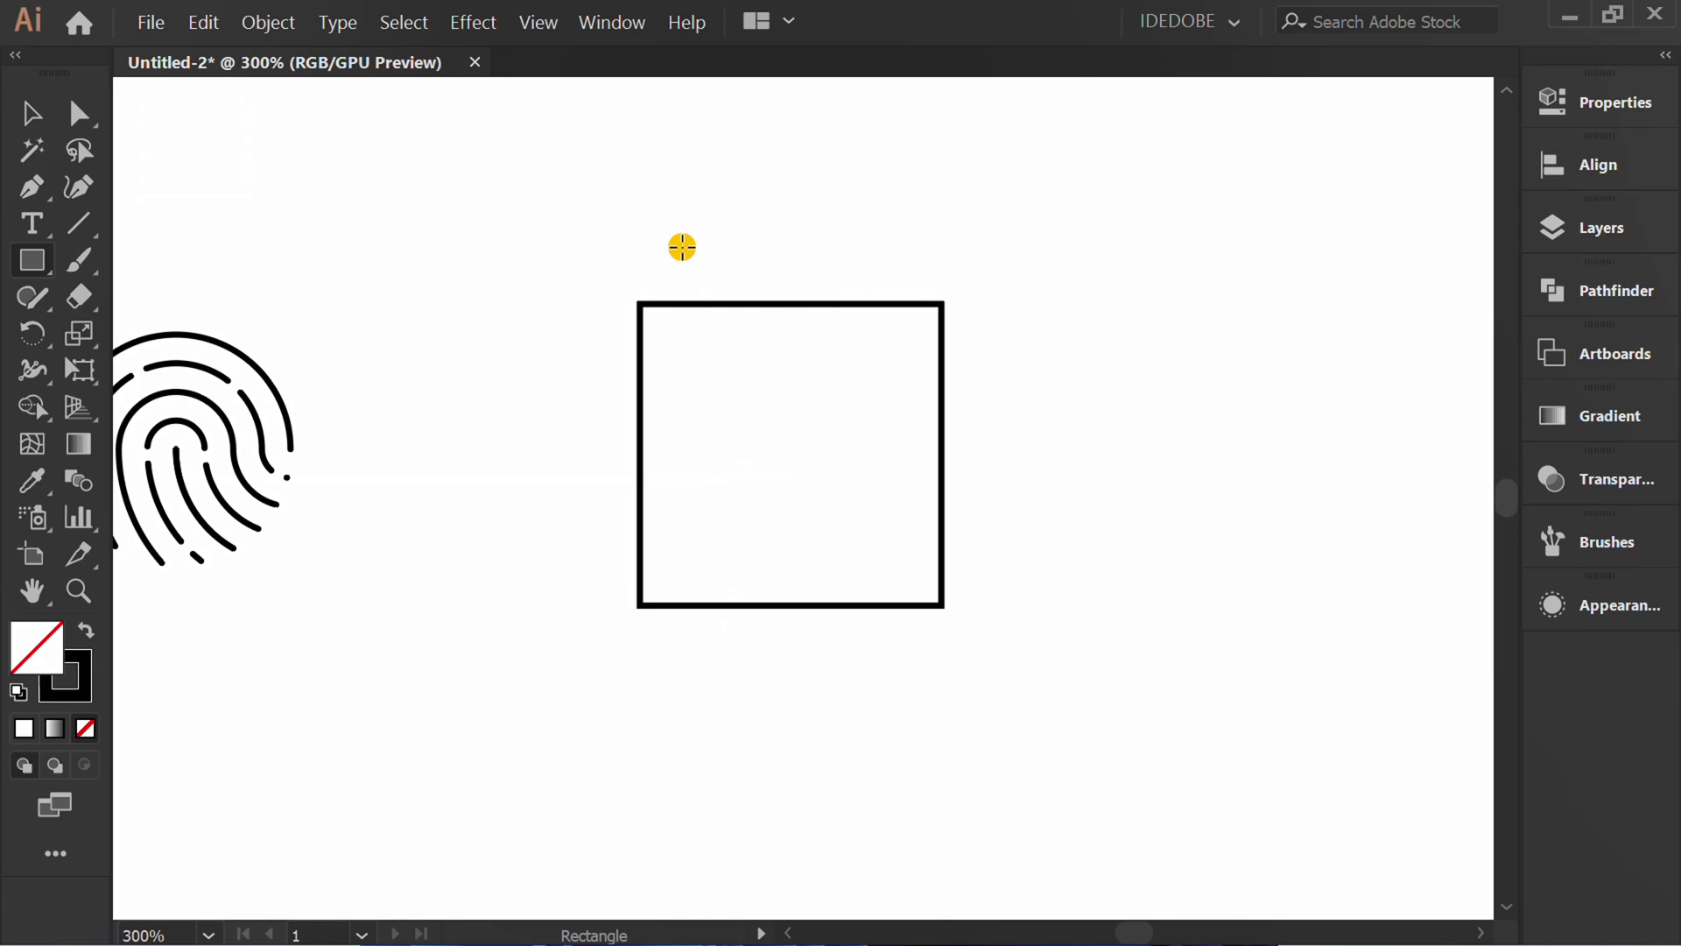
pyautogui.moveTo(683, 249); pyautogui.dragTo(901, 643)
# Centre both rectangles horizontally and vertically, using the square as the key object
pyautogui.press('v')
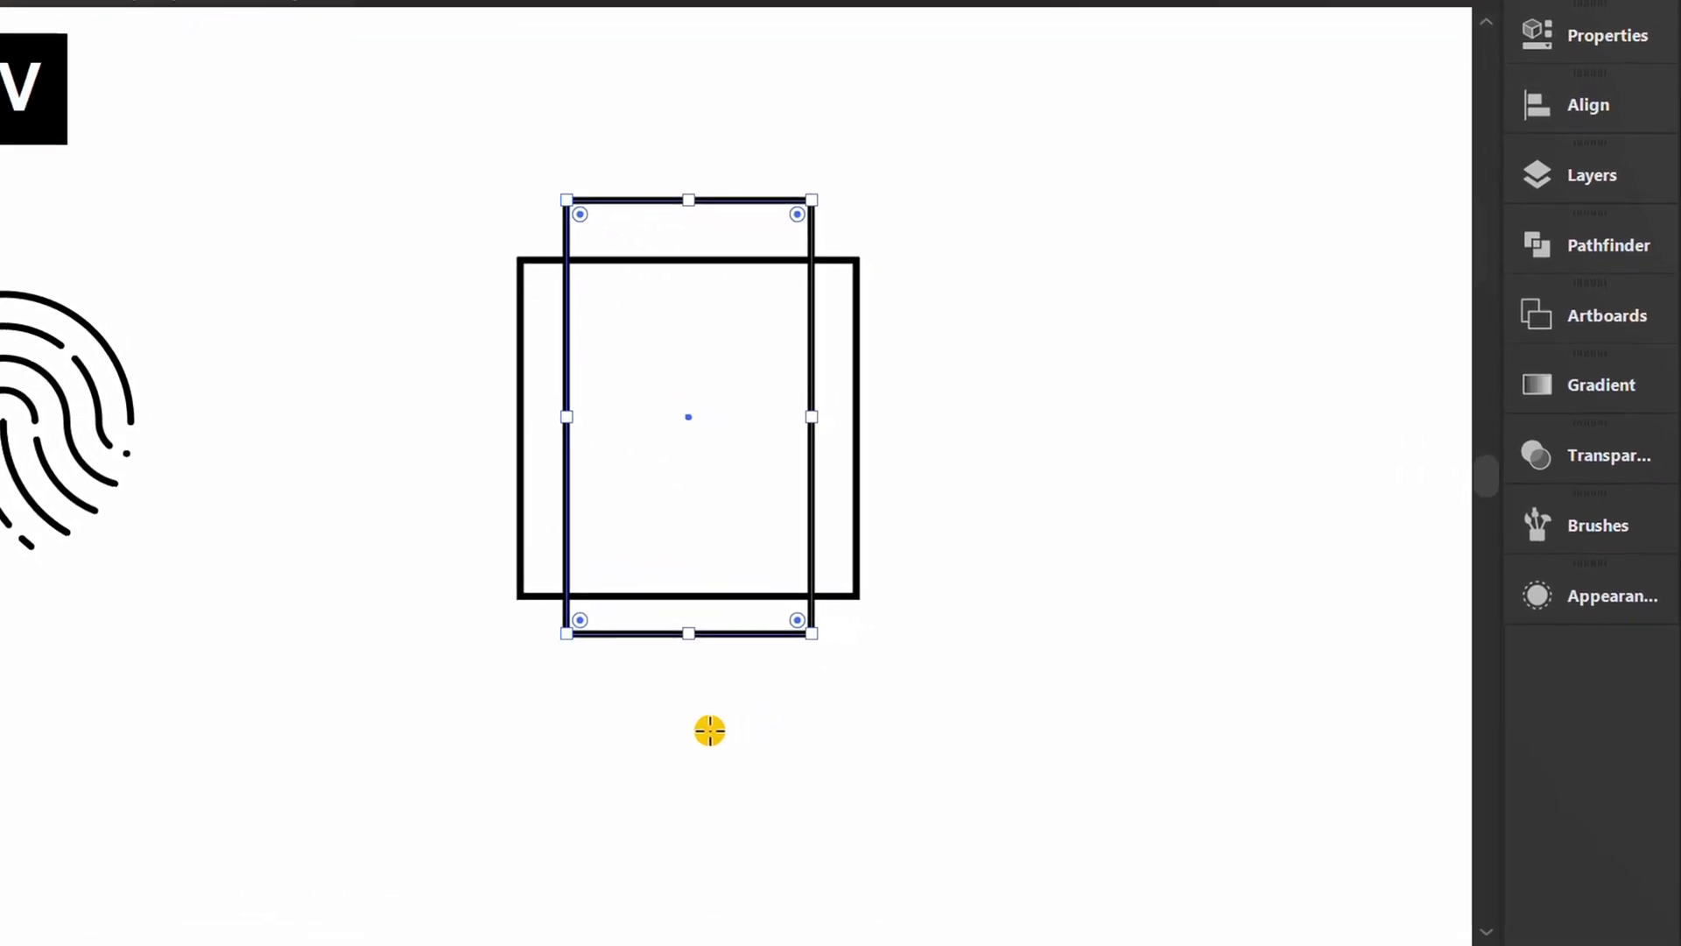
pyautogui.moveTo(984, 132); pyautogui.dragTo(387, 715)
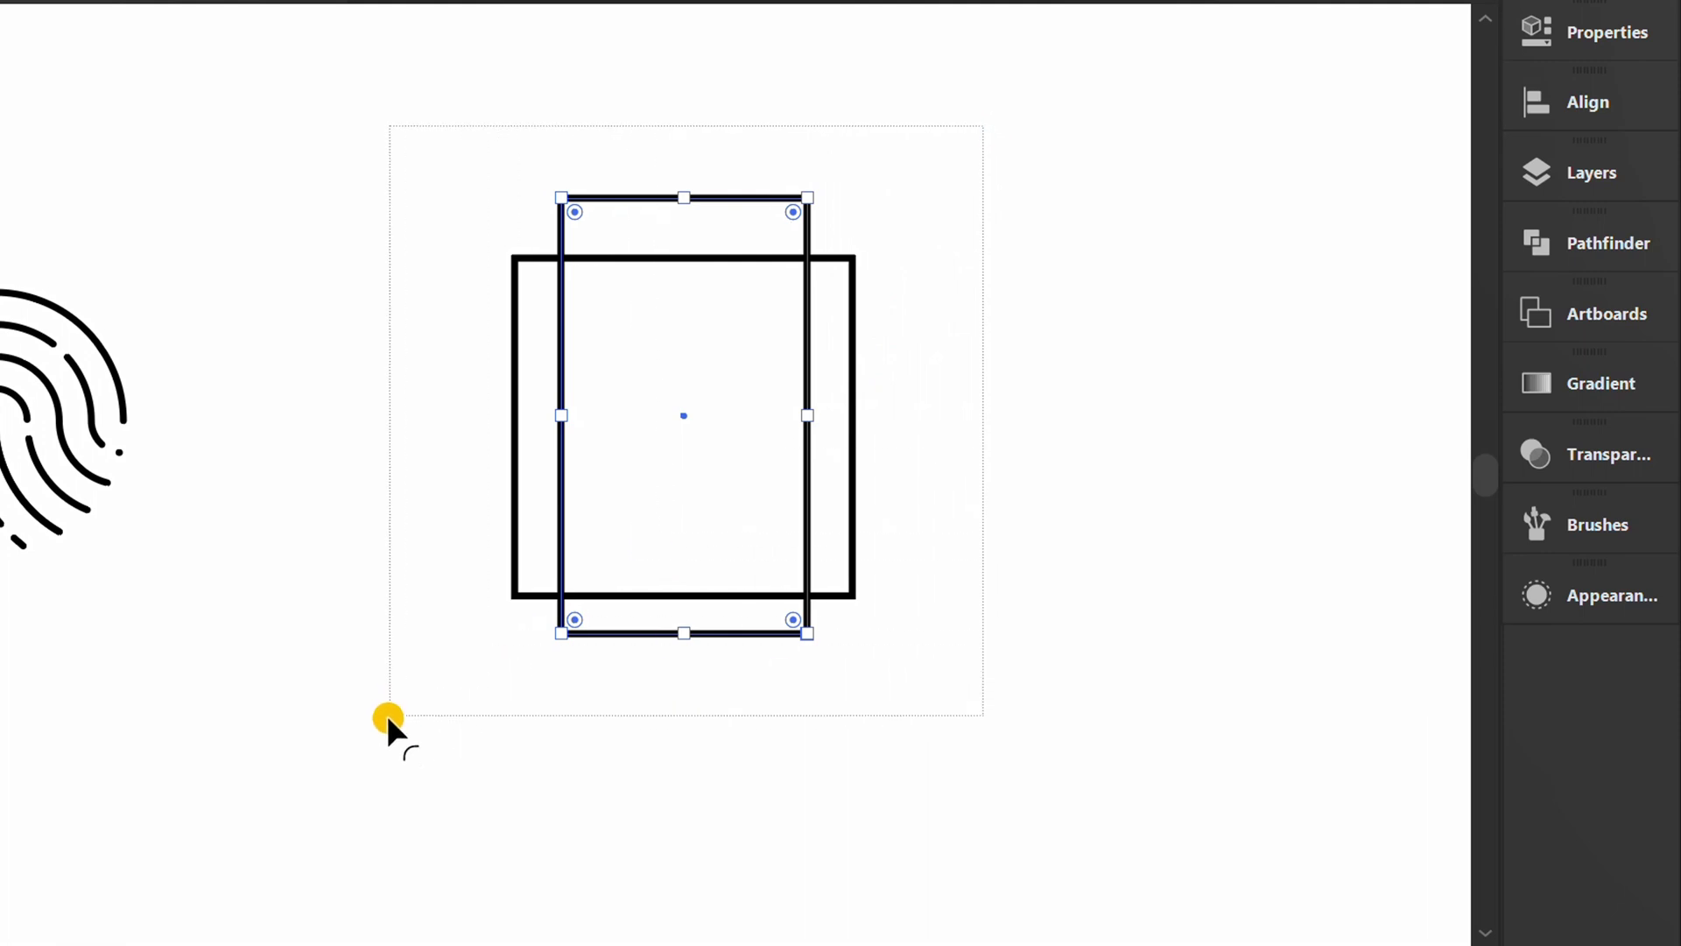
pyautogui.click(512, 312)
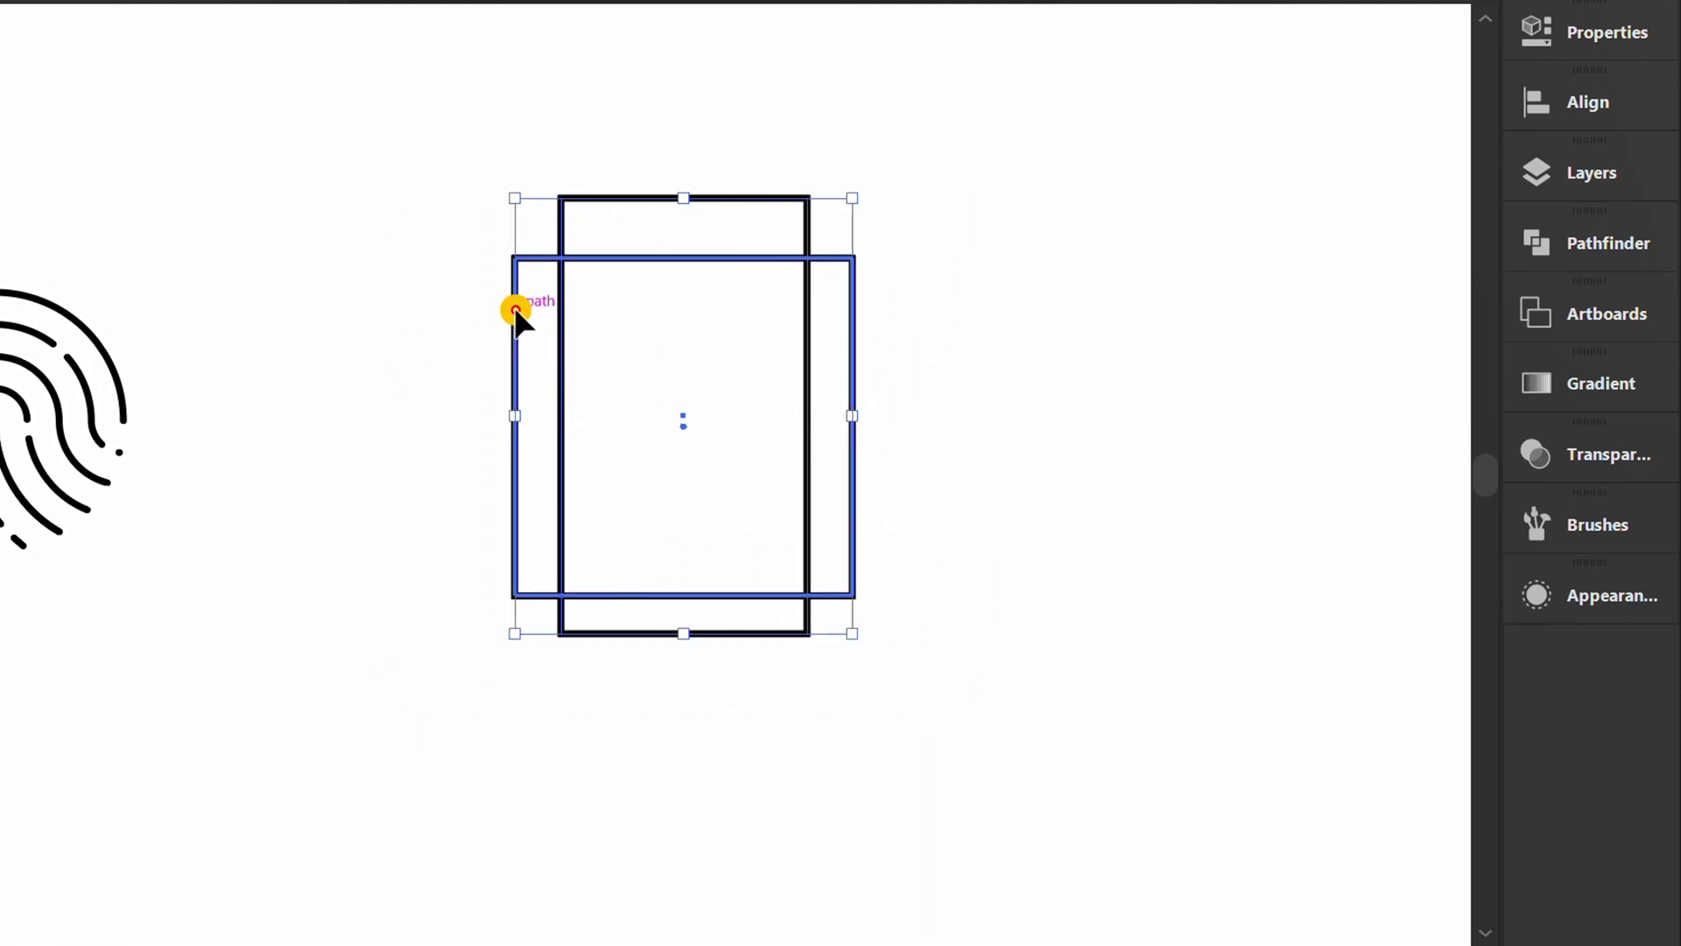
pyautogui.click(1591, 101)
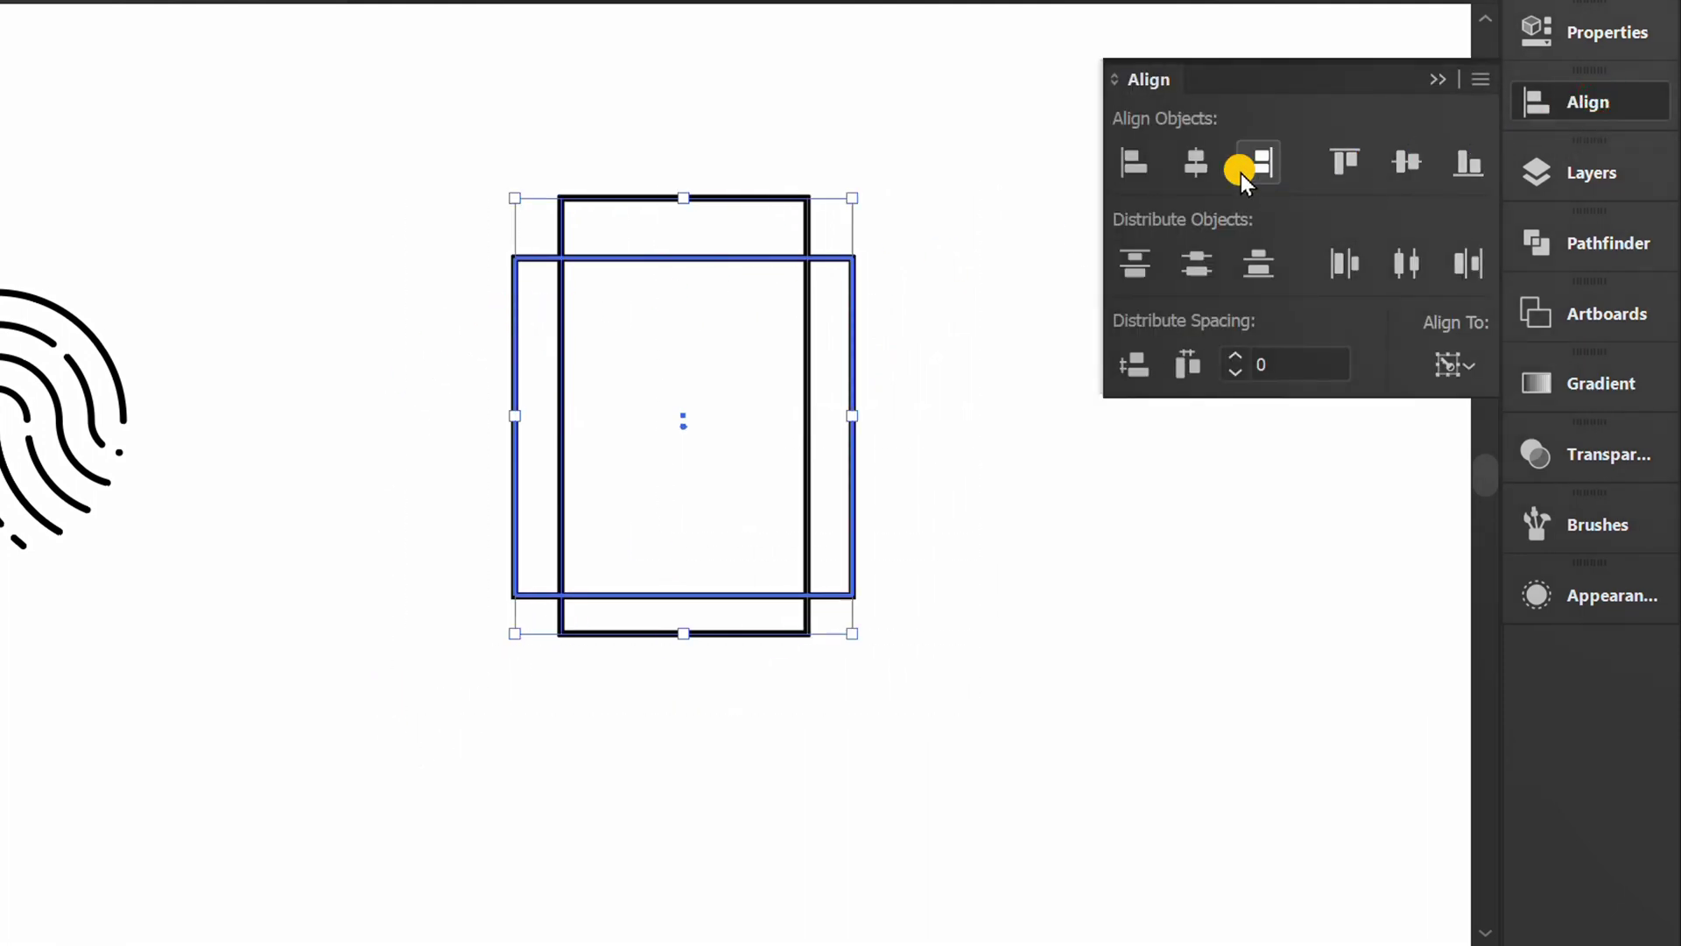
pyautogui.click(1200, 166)
pyautogui.click(1406, 163)
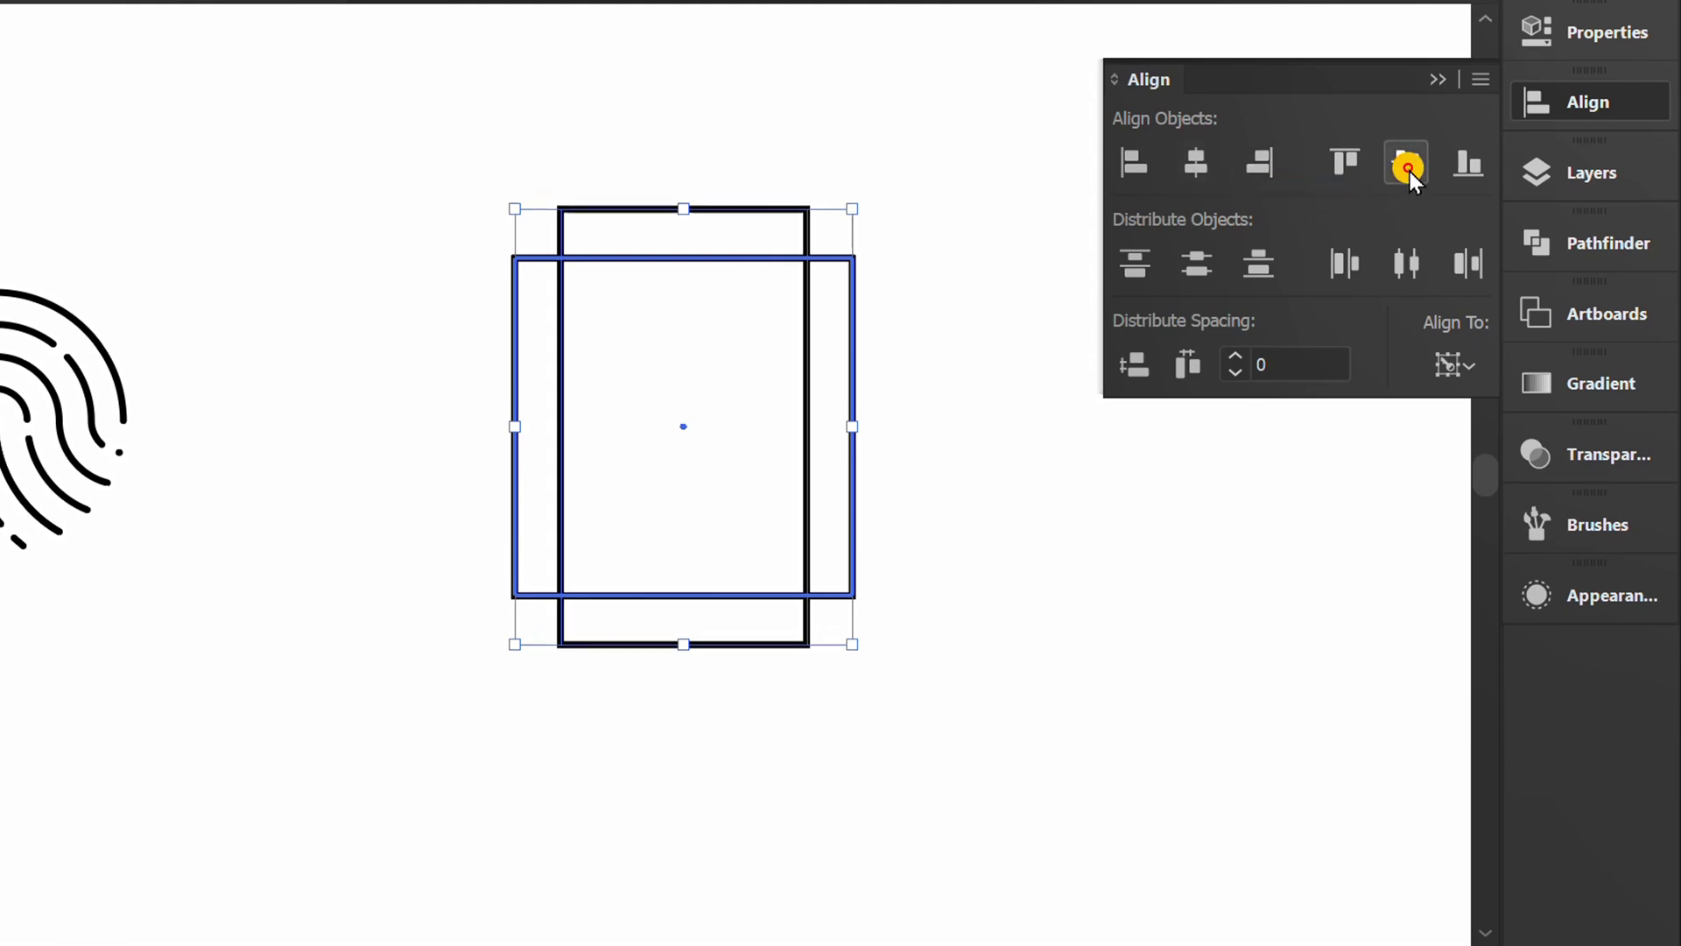
pyautogui.click(1444, 80)
pyautogui.click(1209, 333)
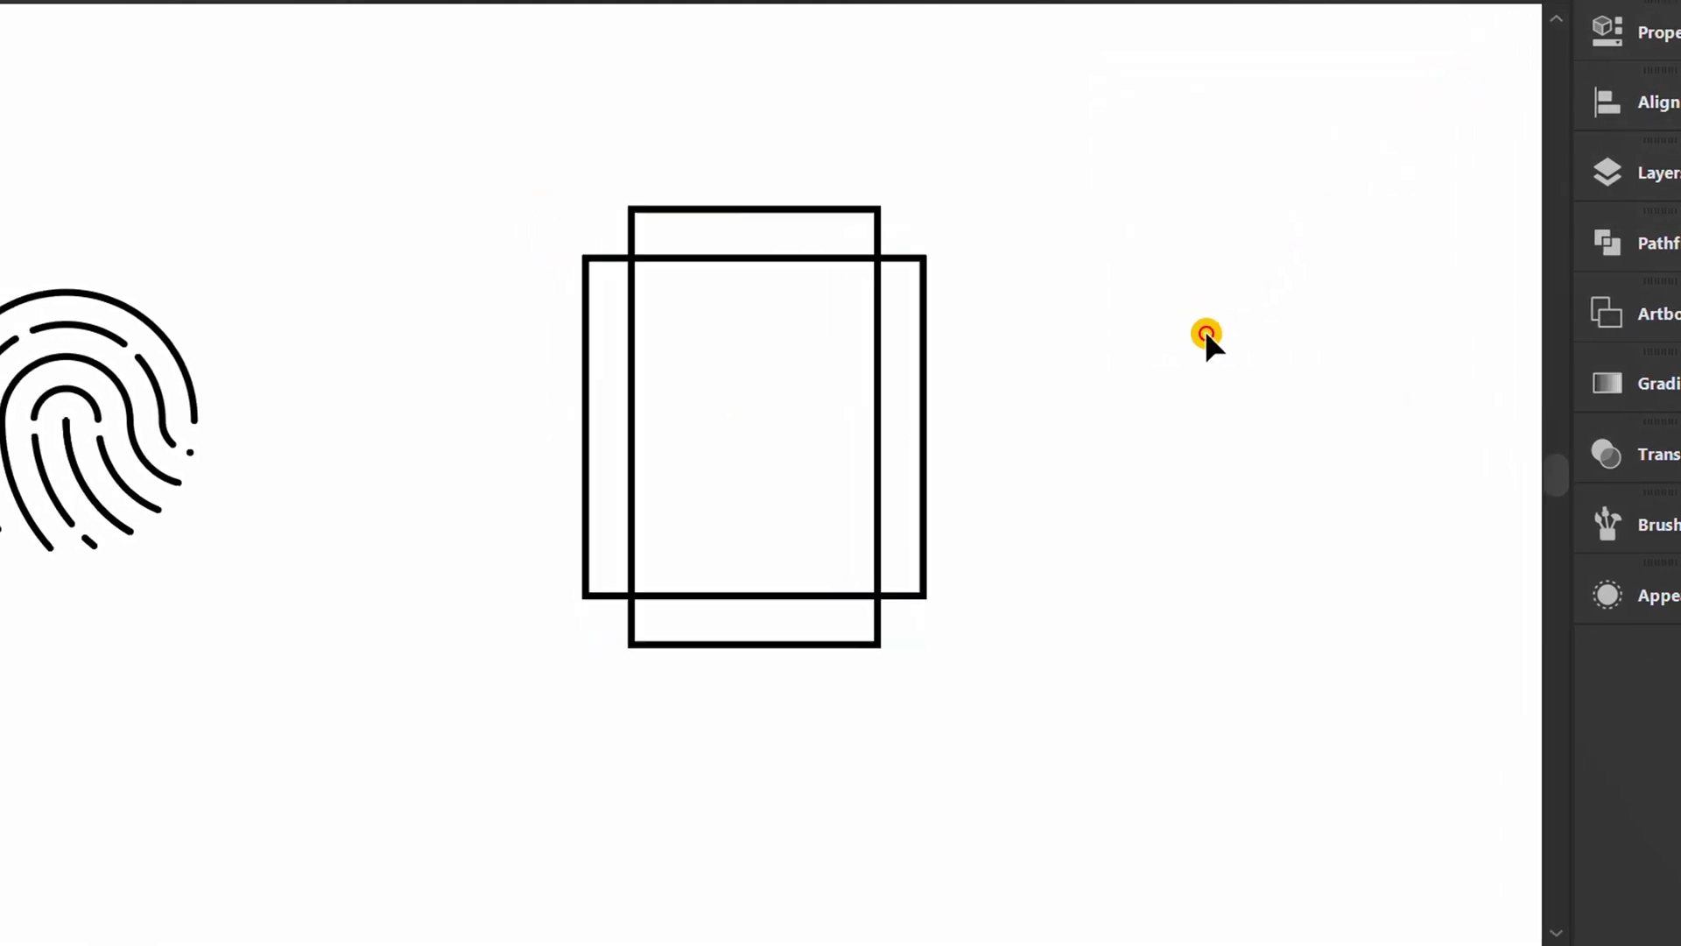
# Rotate a crosswise 90° copy of the tall rectangle, then select all three rectangles
pyautogui.click(740, 208)
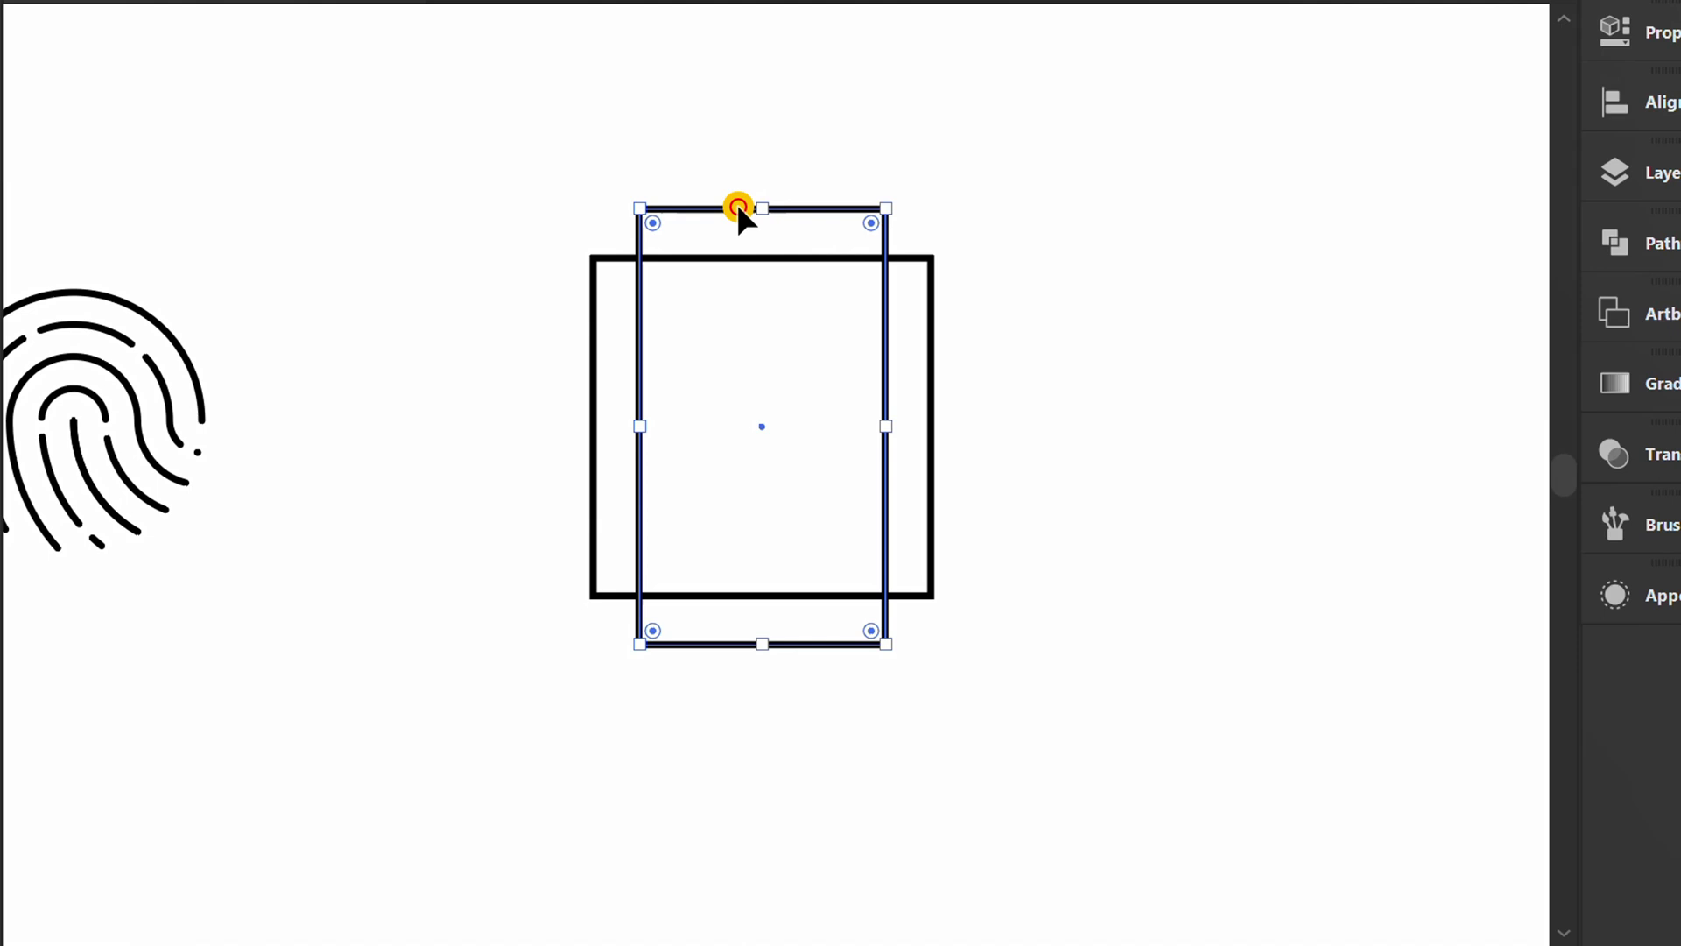
pyautogui.press('r')
pyautogui.moveTo(788, 724)
pyautogui.mouseDown()
pyautogui.moveTo(1028, 637)
pyautogui.moveTo(1077, 439)
pyautogui.mouseUp()
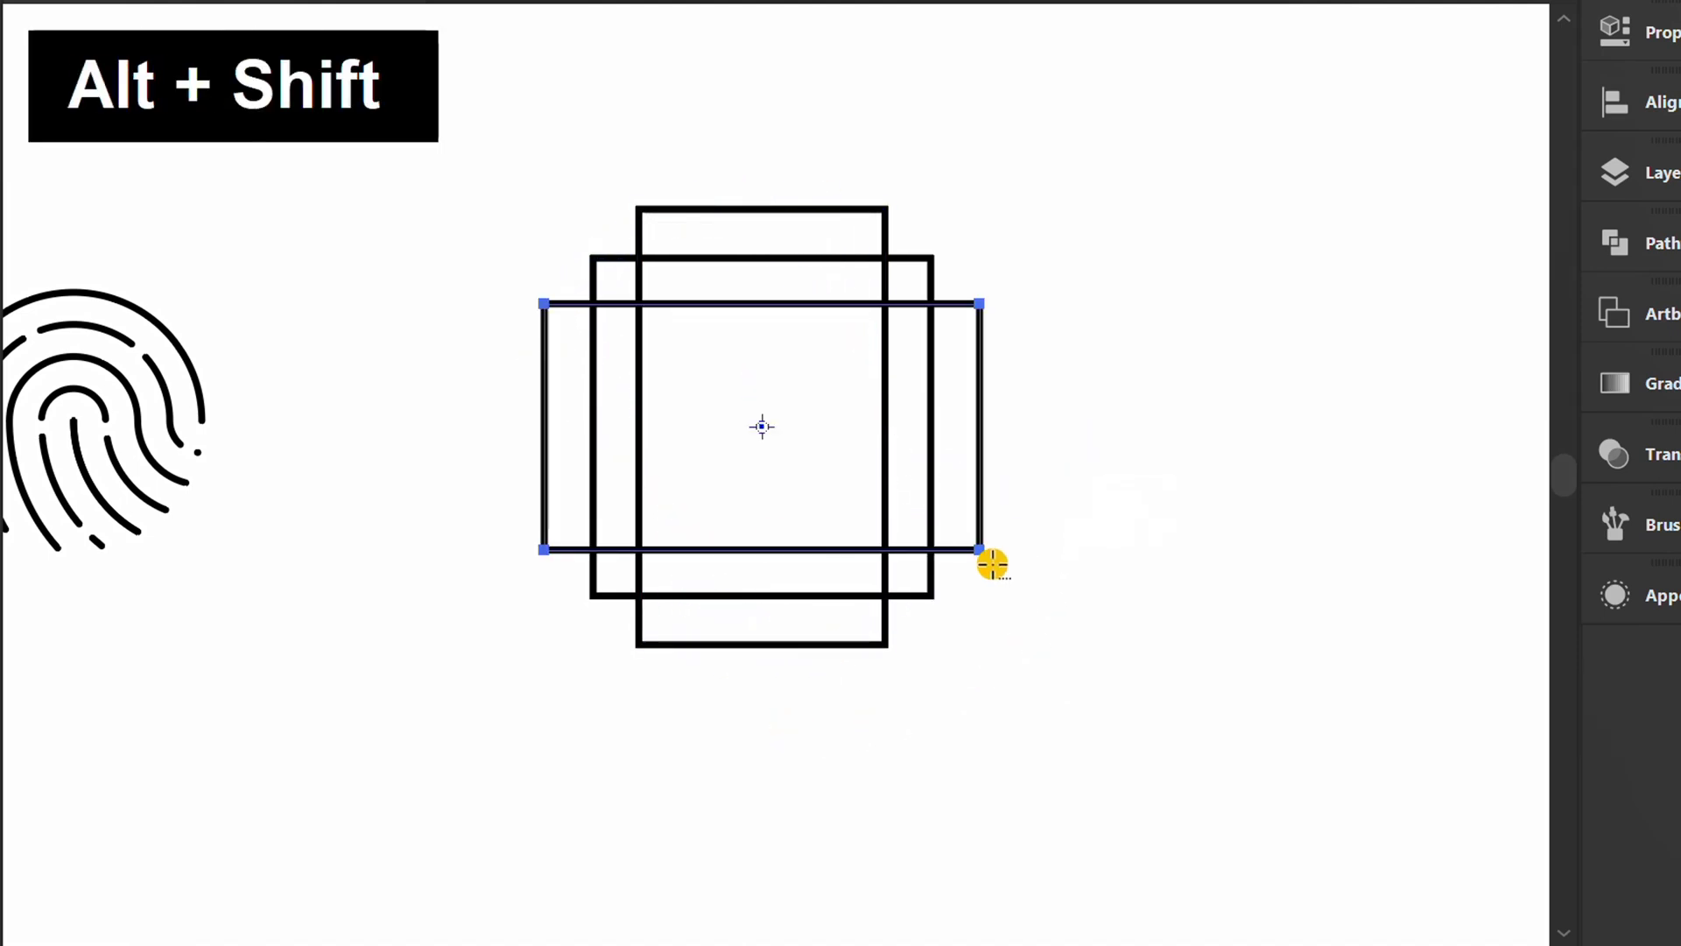
pyautogui.press('v')
pyautogui.click(773, 732)
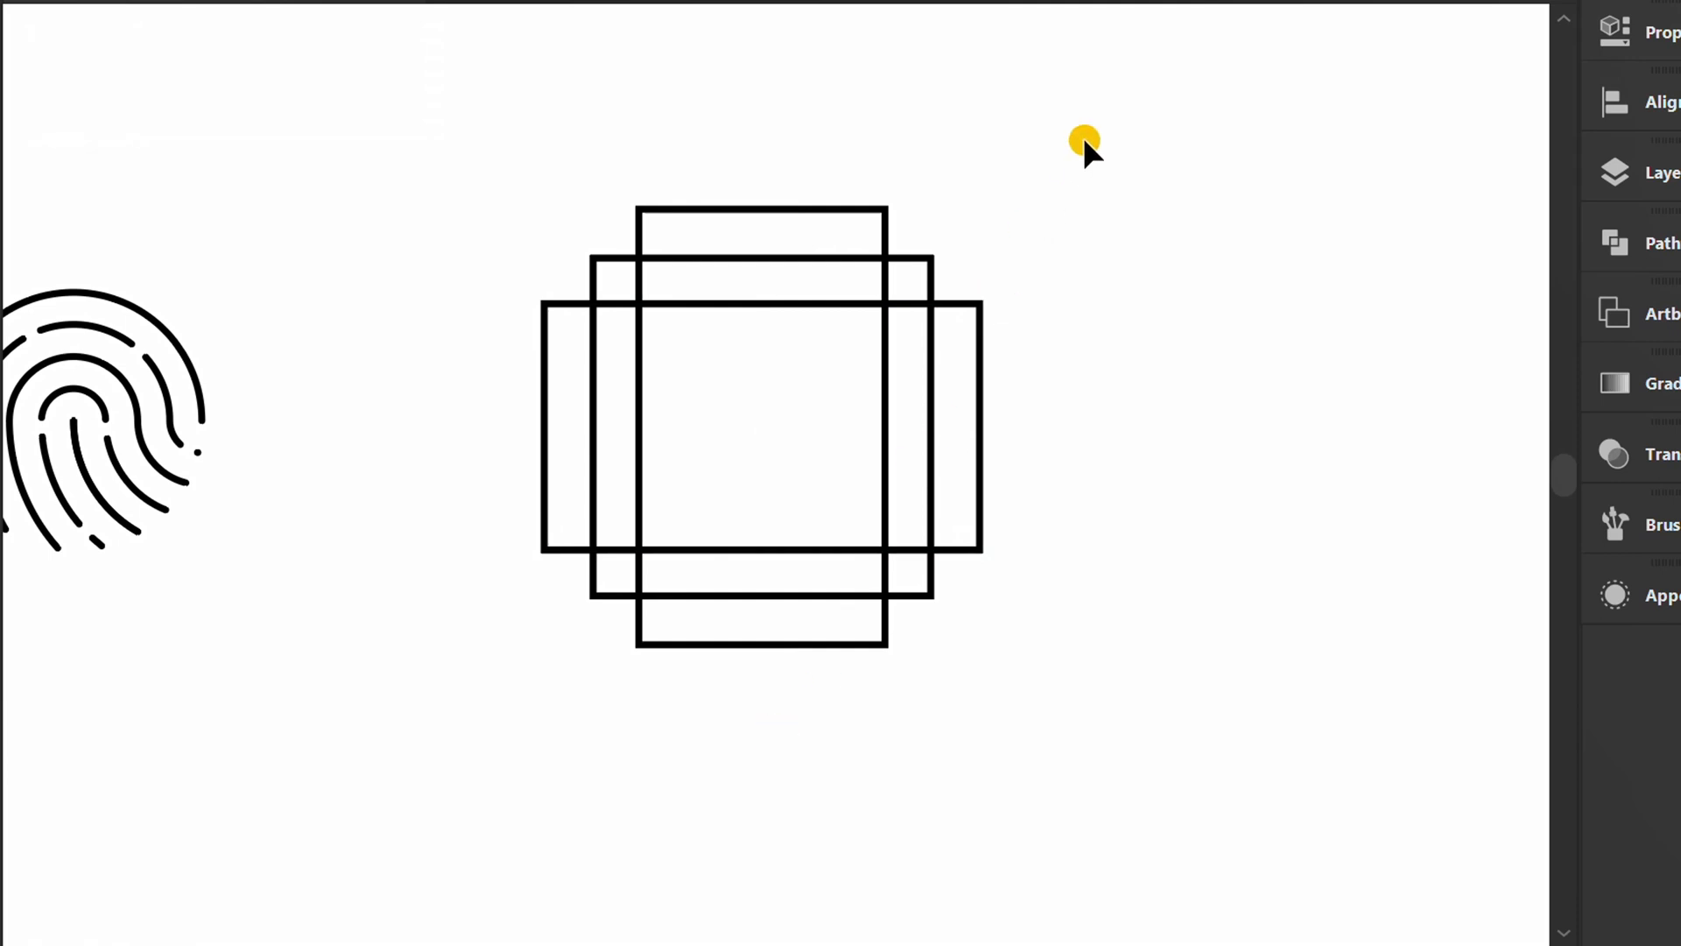
pyautogui.moveTo(1083, 138)
pyautogui.mouseDown()
pyautogui.moveTo(900, 418)
pyautogui.moveTo(435, 753)
pyautogui.mouseUp()
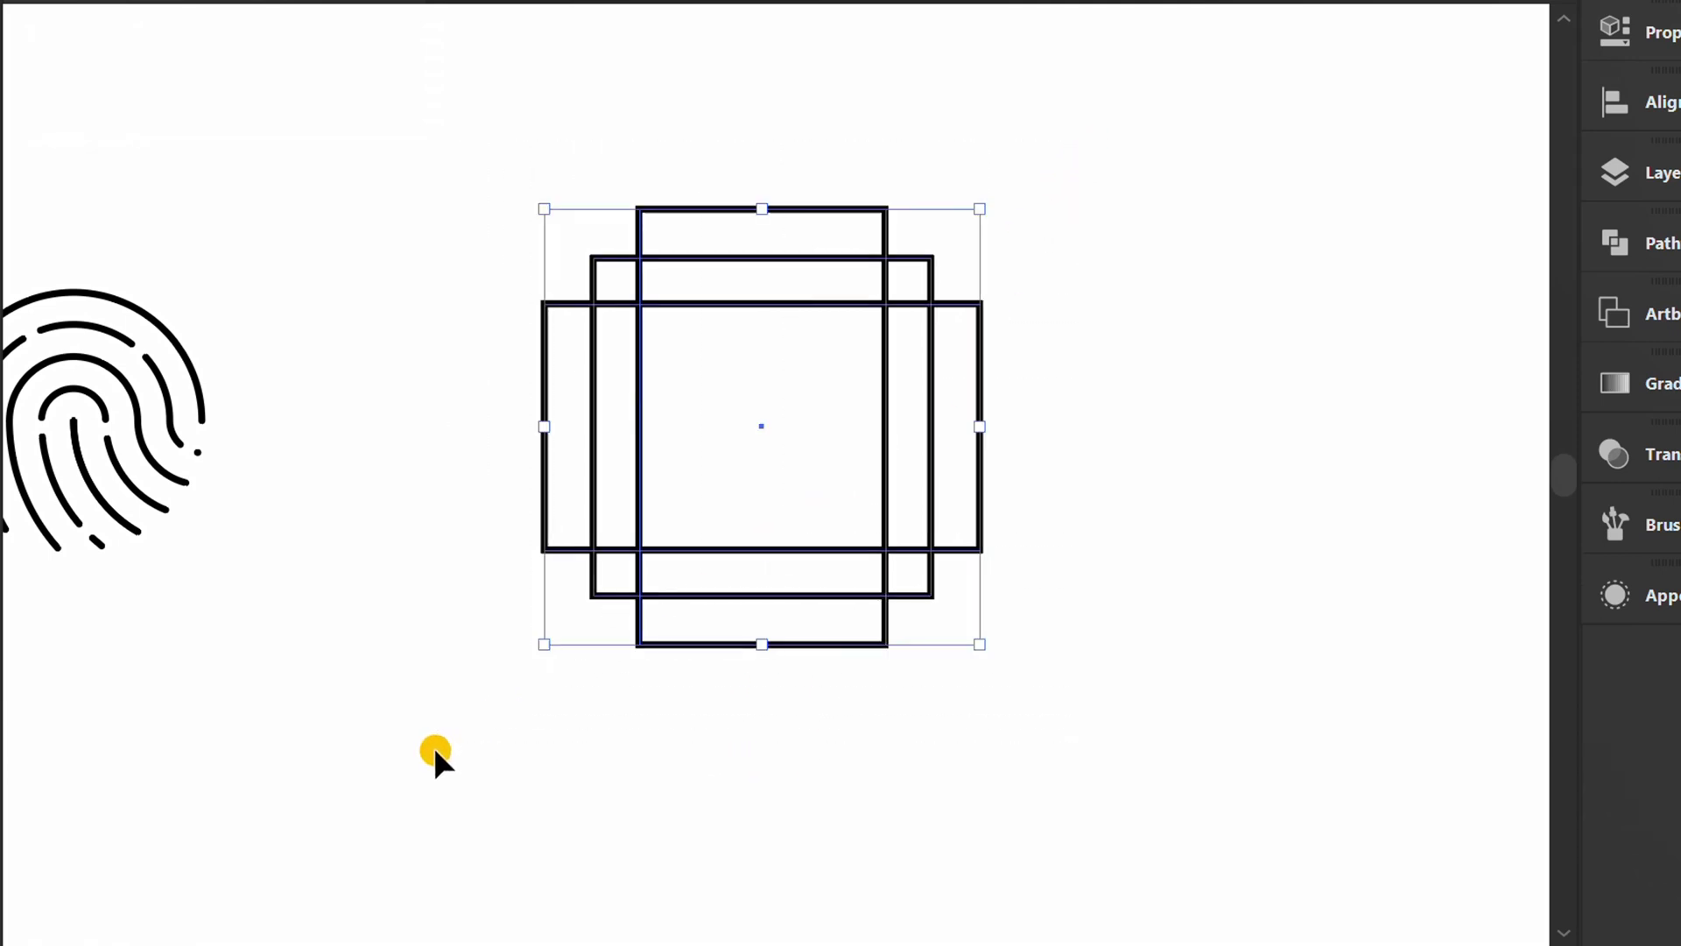
# Erase the central horizontal and vertical bands with Shape Builder, leaving four corner squares
pyautogui.hotkey('shift', 'm')
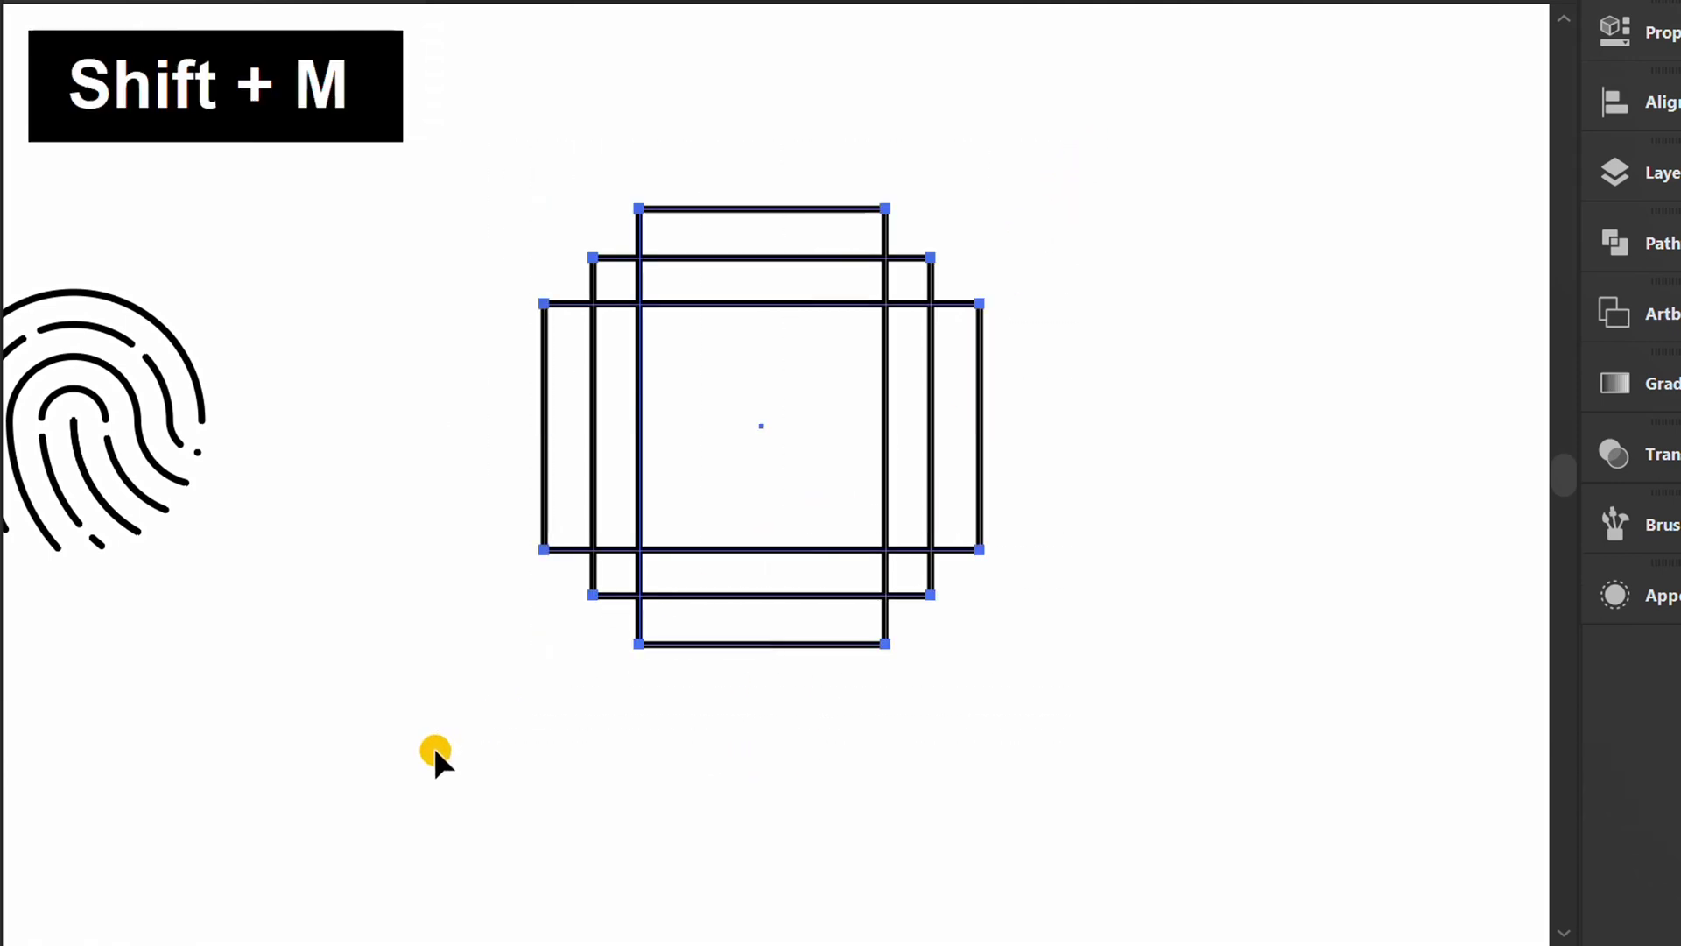
pyautogui.press('alt')
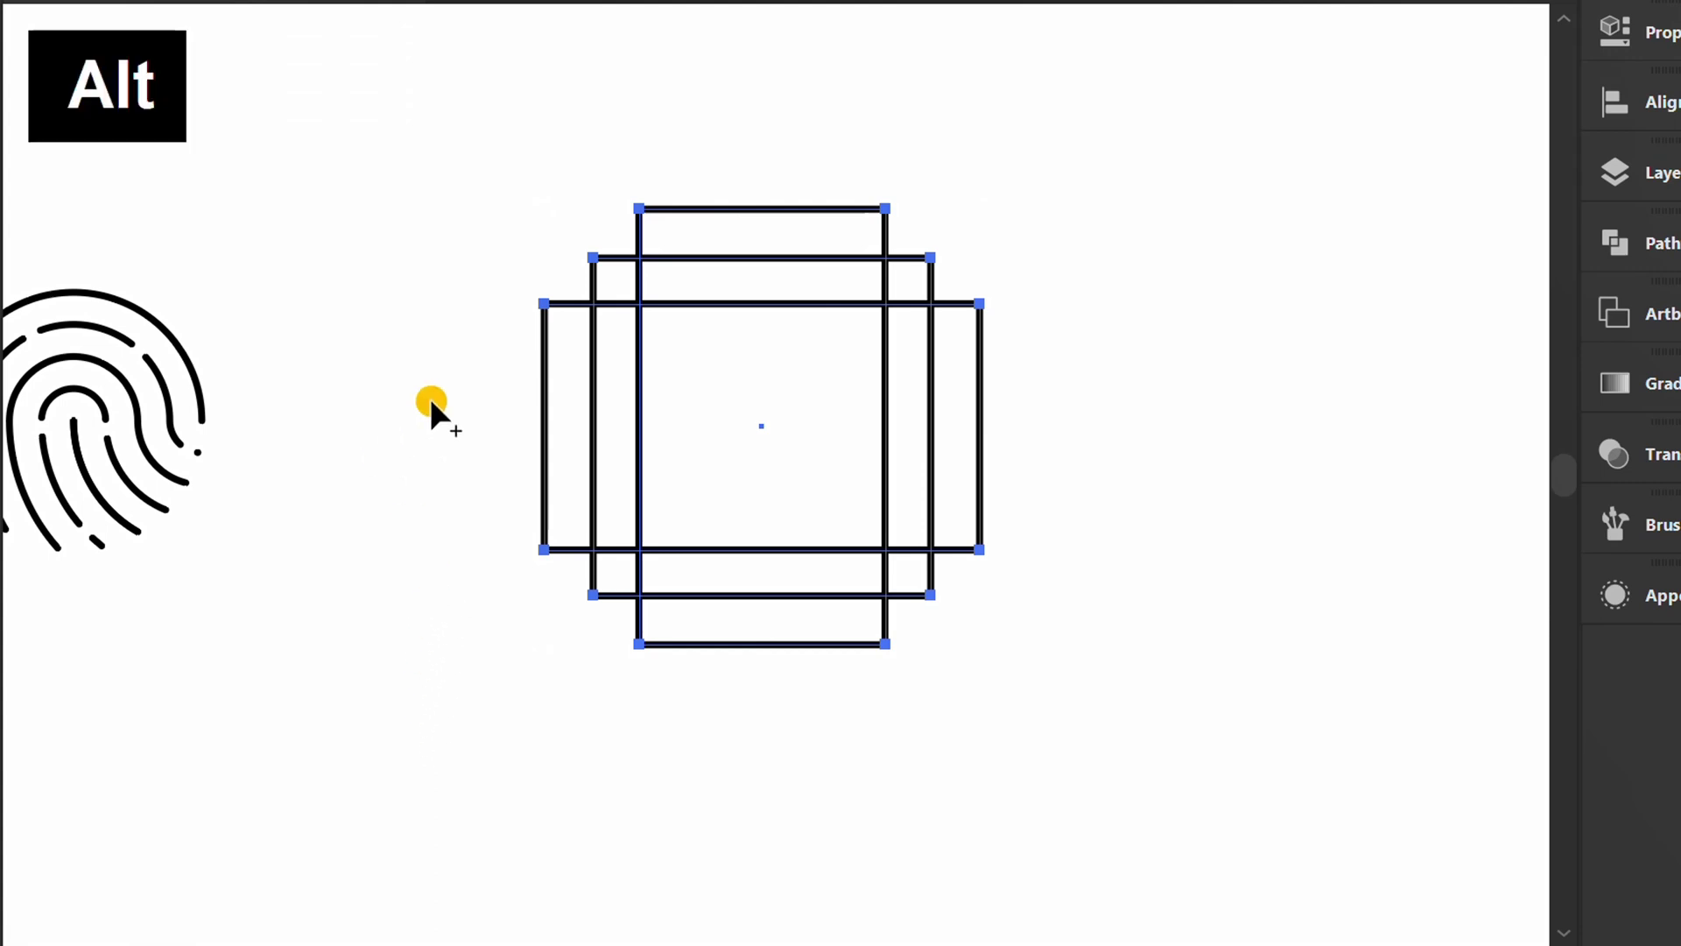
pyautogui.moveTo(428, 398)
pyautogui.mouseDown()
pyautogui.moveTo(971, 389)
pyautogui.moveTo(998, 300)
pyautogui.mouseUp()
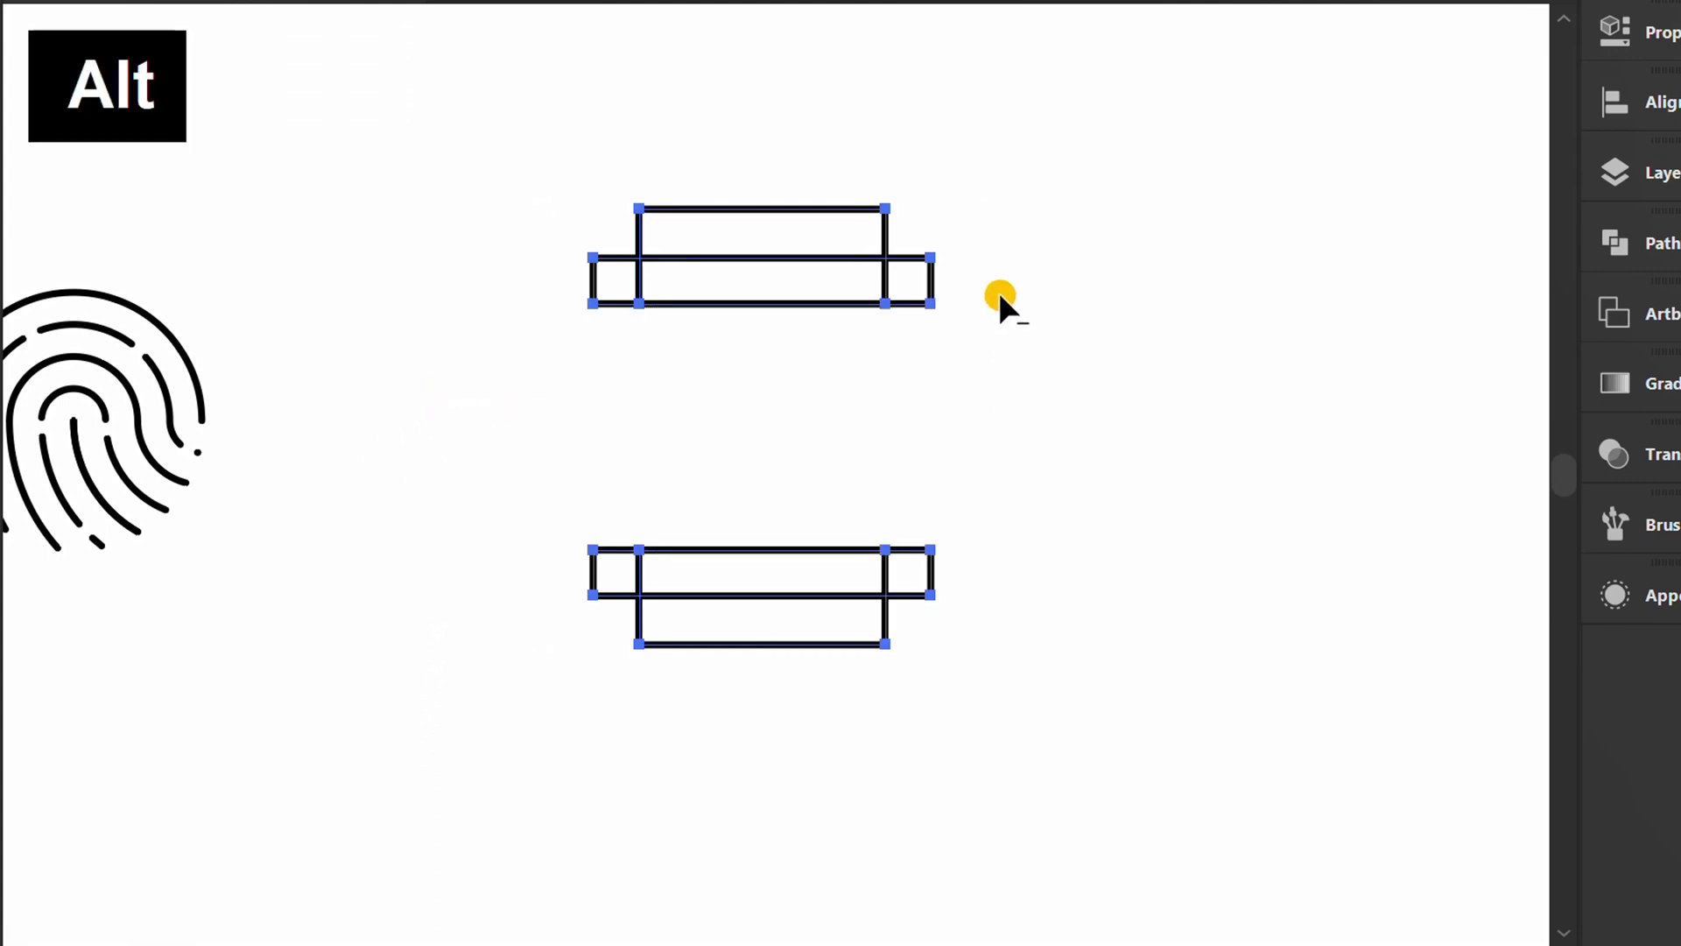
pyautogui.moveTo(799, 112); pyautogui.dragTo(758, 686)
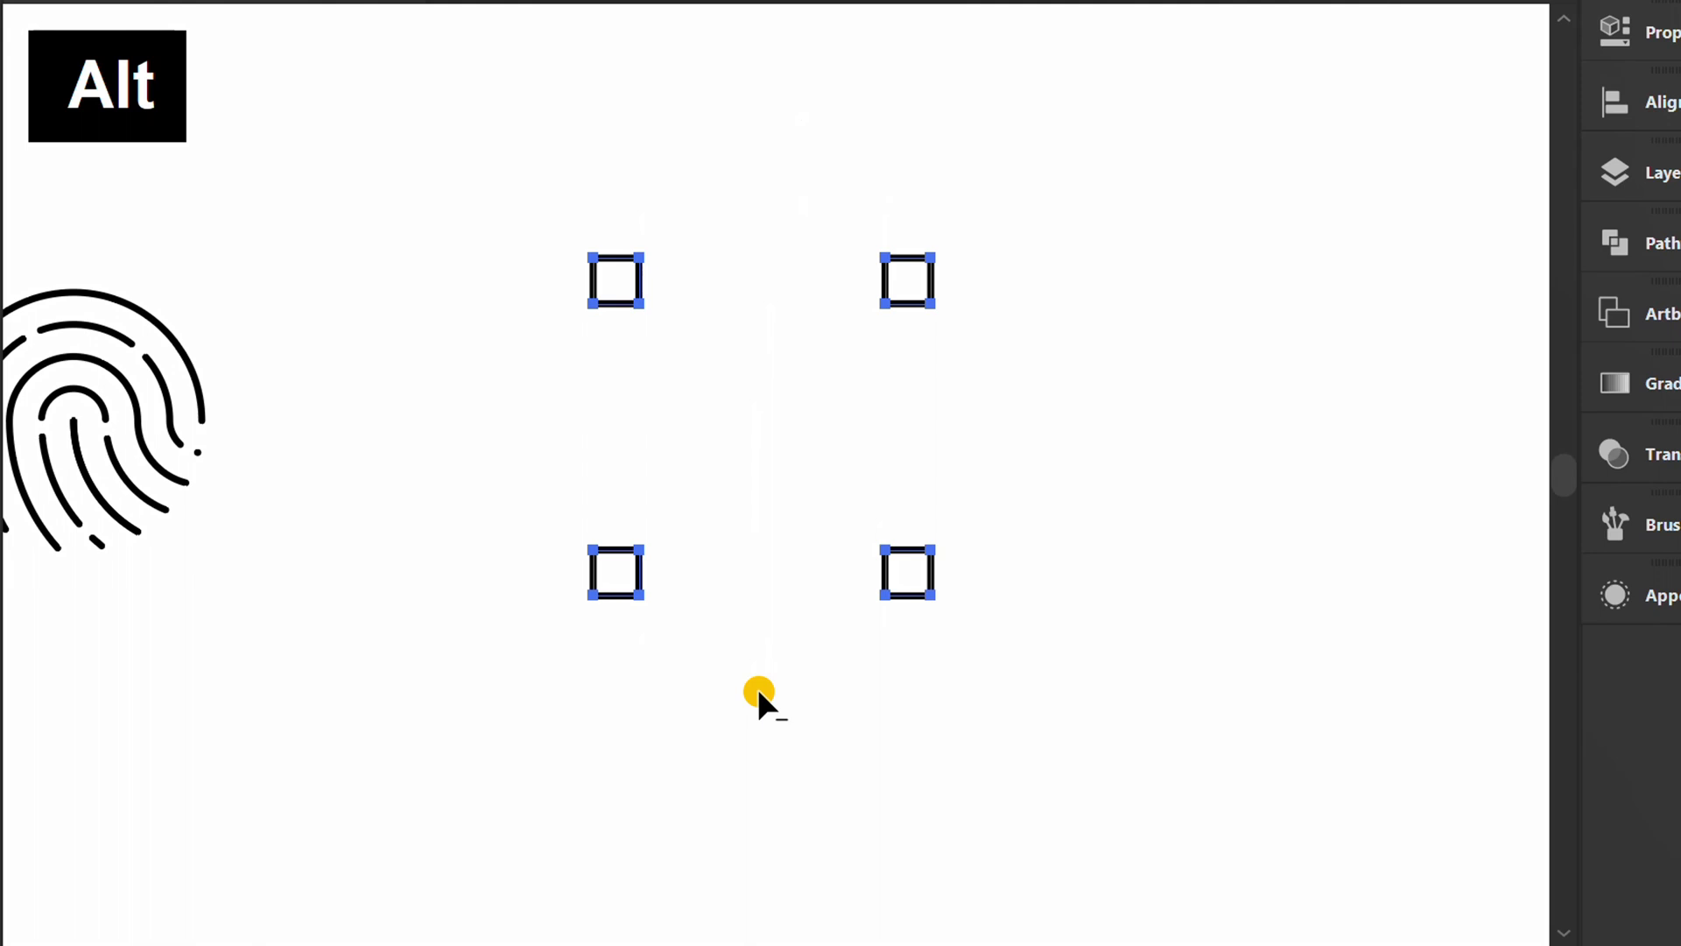
pyautogui.press('a')
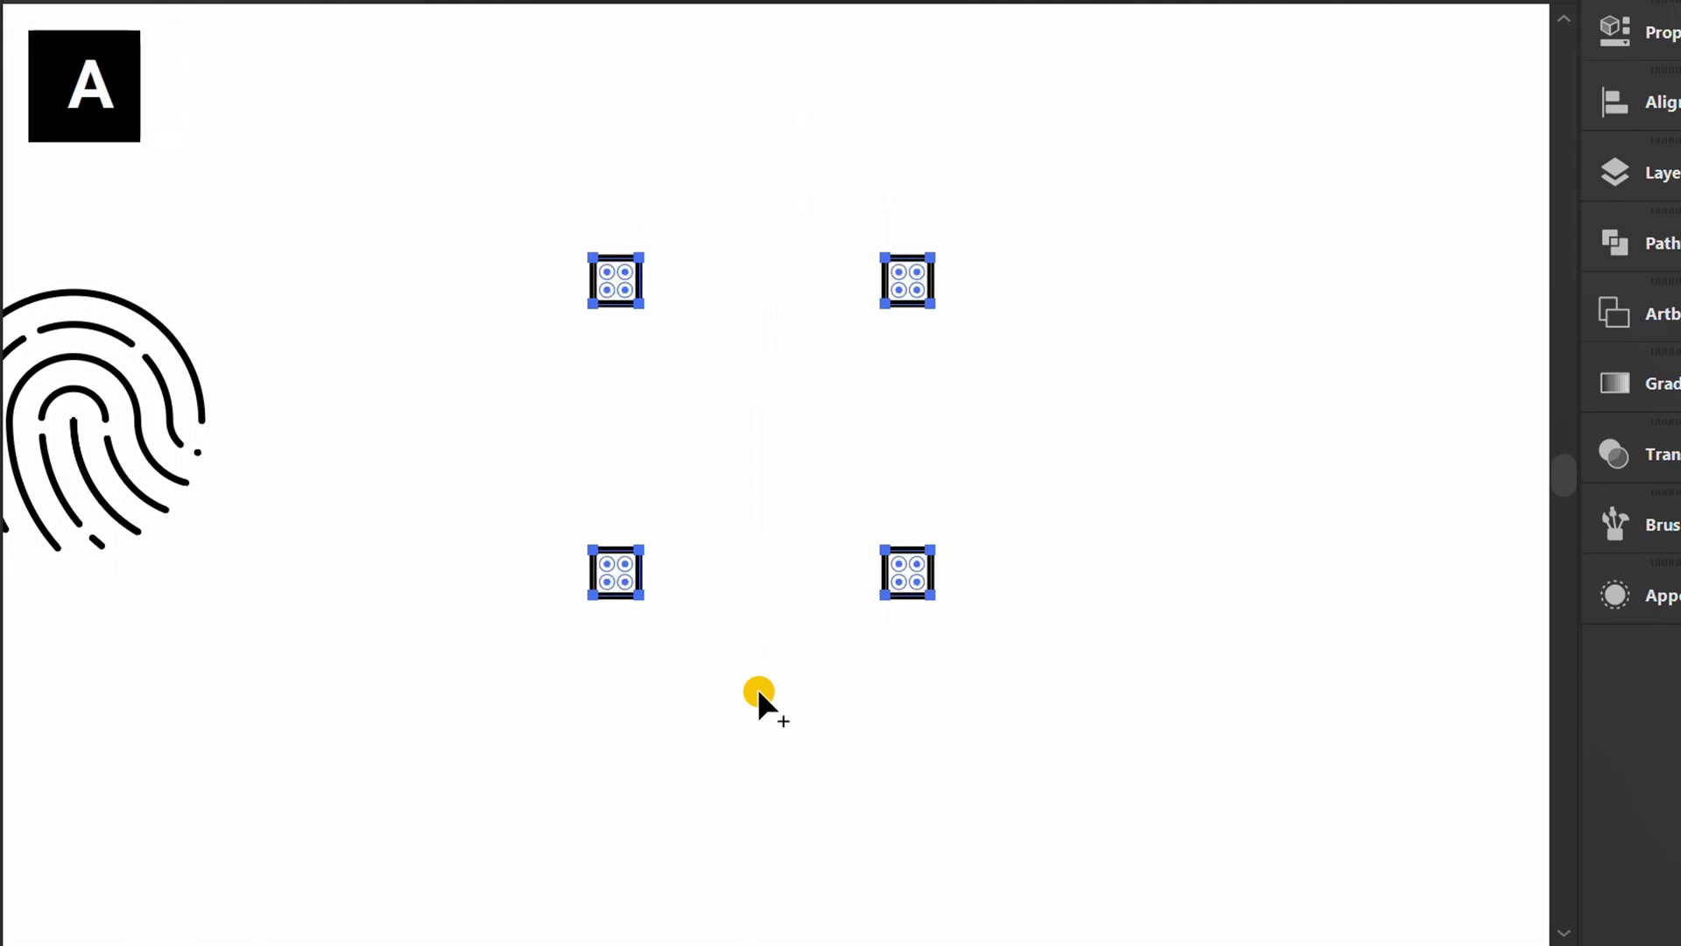
pyautogui.press('alt')
pyautogui.scroll(4, 656, 329)
# Delete the inner anchor point of each of the four squares to form L-shaped brackets
pyautogui.moveTo(754, 308); pyautogui.dragTo(606, 507)
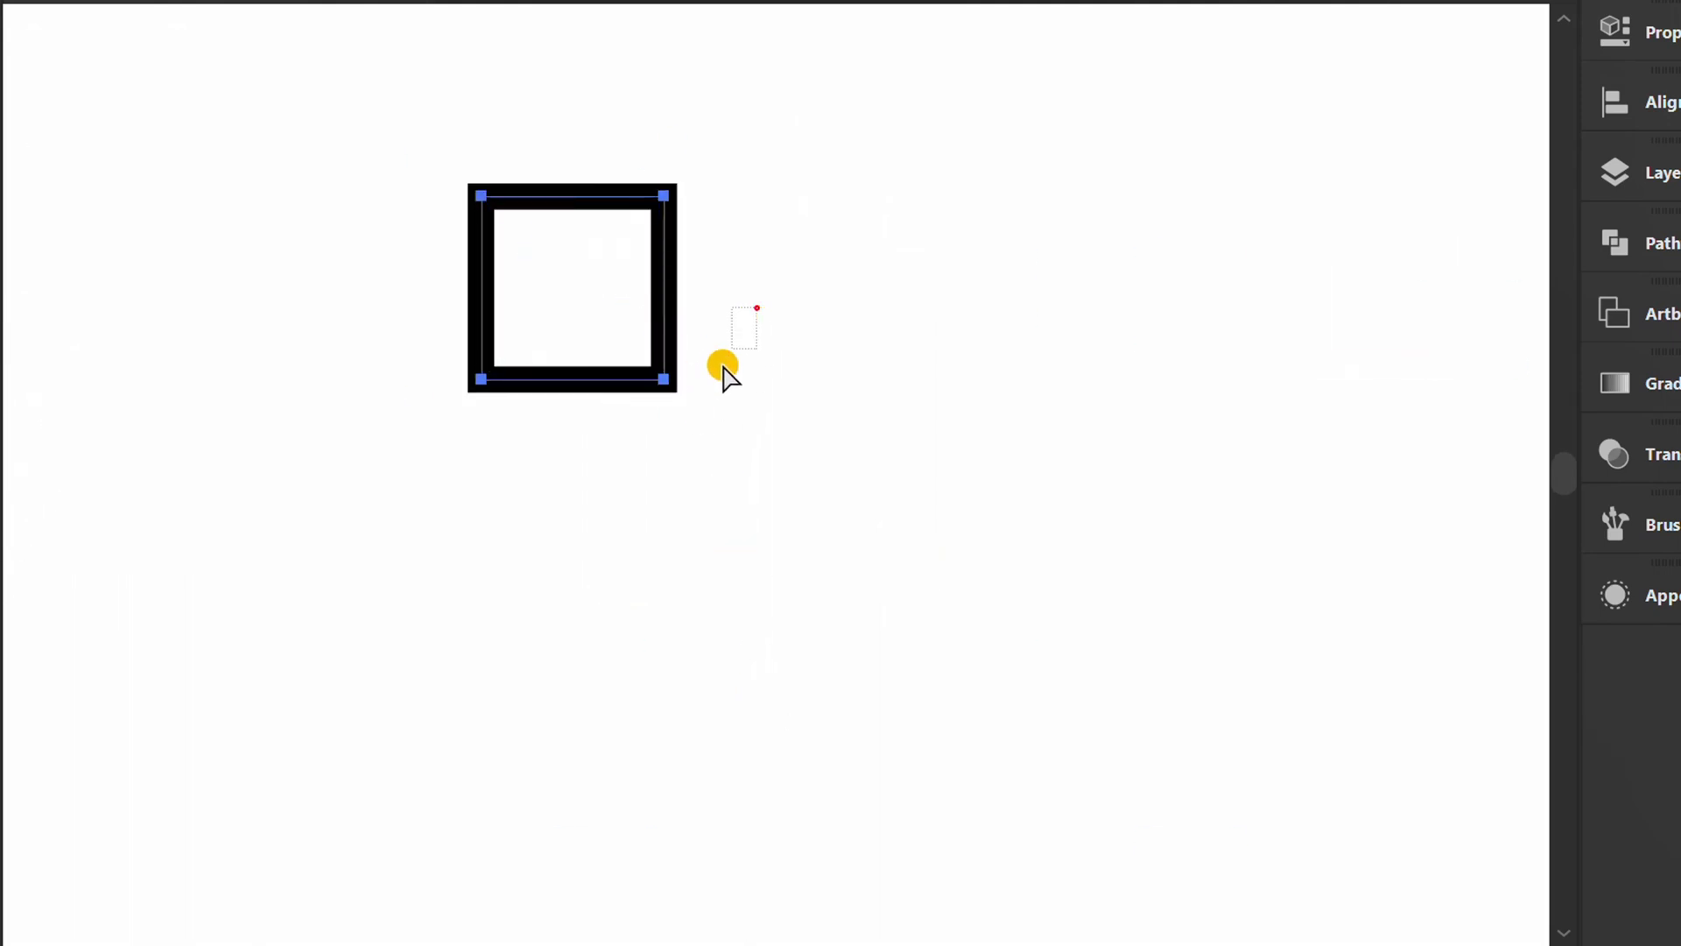
pyautogui.press('Delete')
pyautogui.scroll(-3, 604, 512)
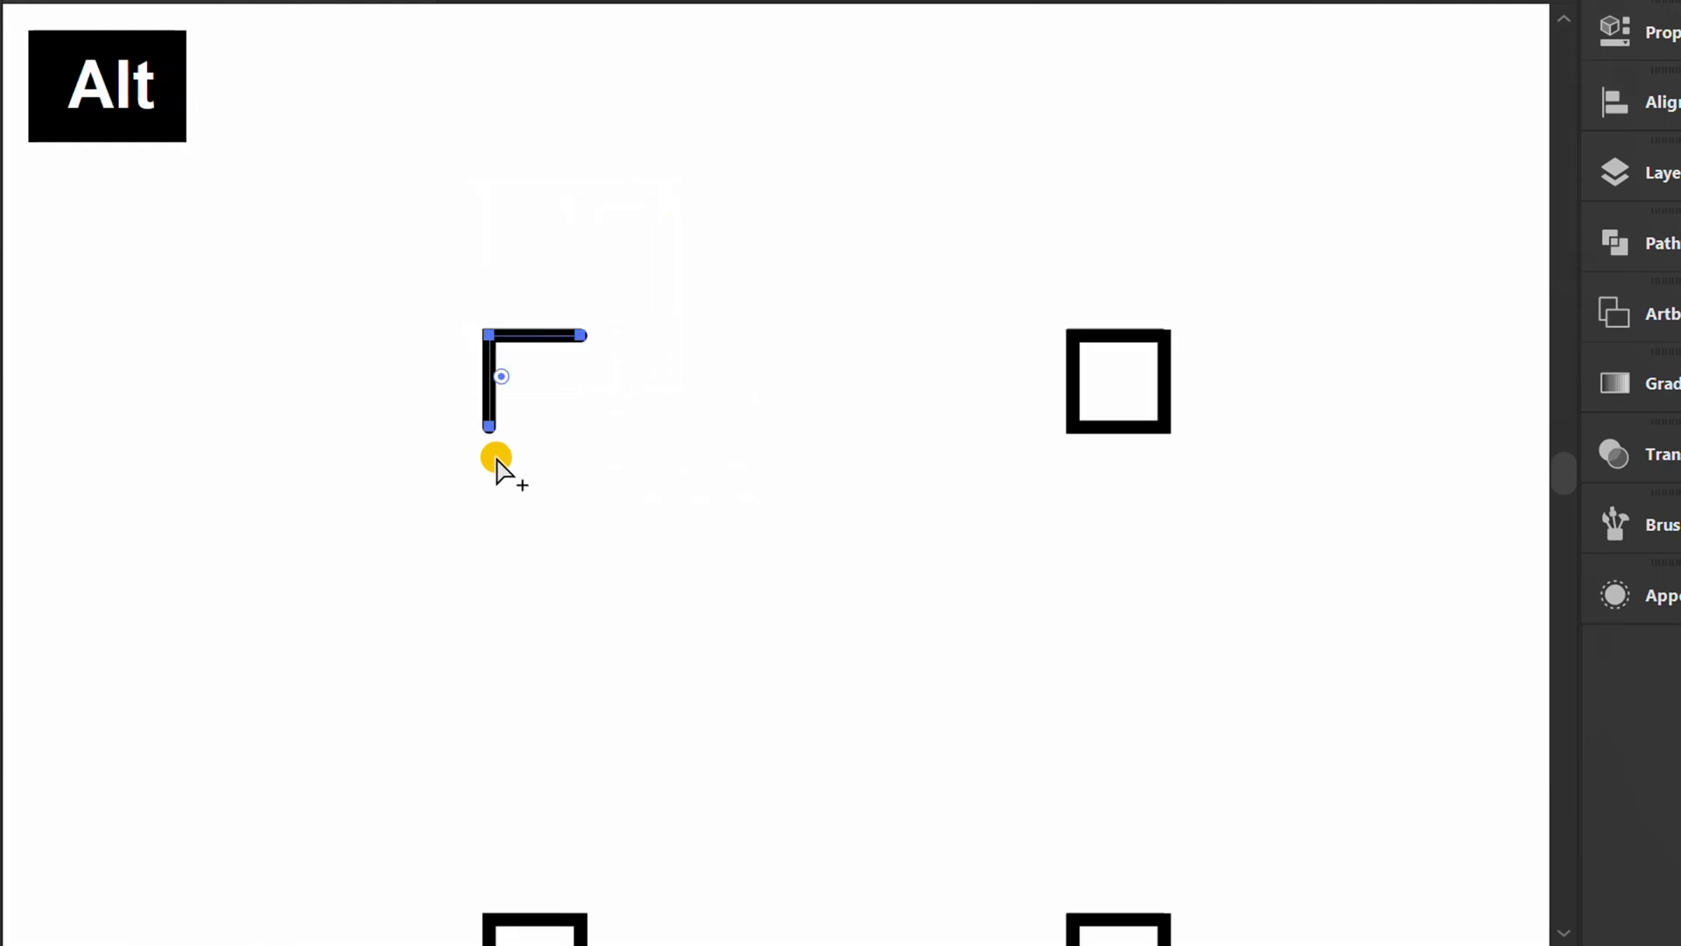
pyautogui.hscroll(3, 905, 468)
pyautogui.scroll(4, 881, 479)
pyautogui.moveTo(884, 476); pyautogui.dragTo(656, 301)
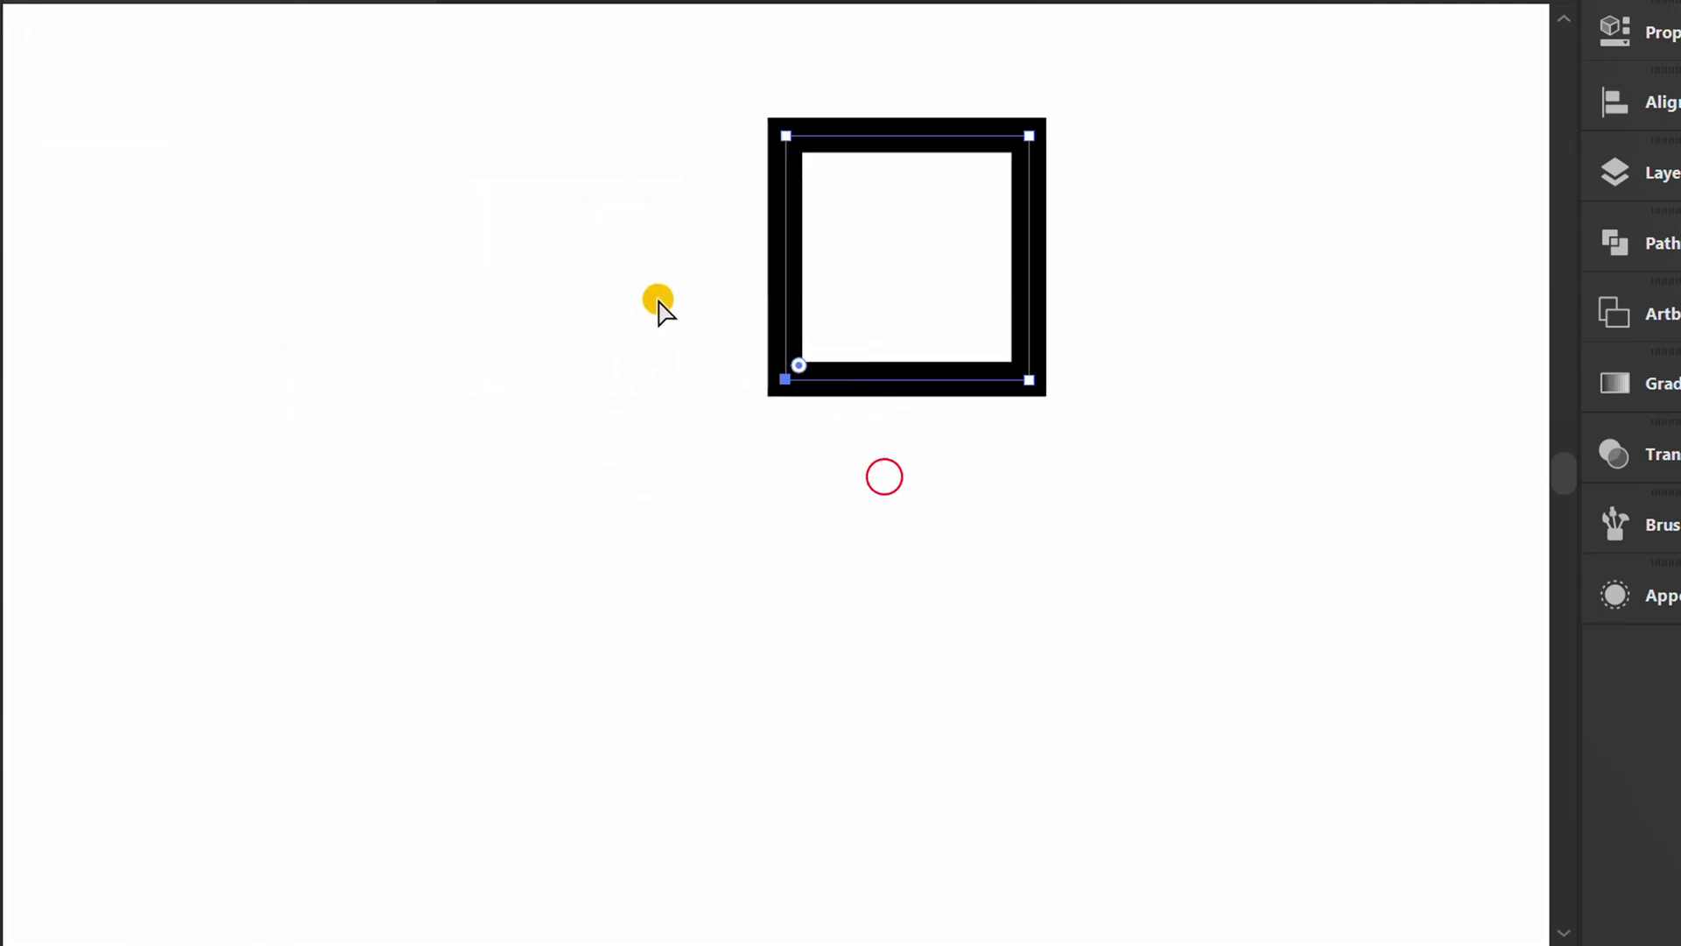
pyautogui.press('Delete')
pyautogui.scroll(-3, 833, 250)
pyautogui.scroll(-2, 434, 644)
pyautogui.scroll(3, 434, 643)
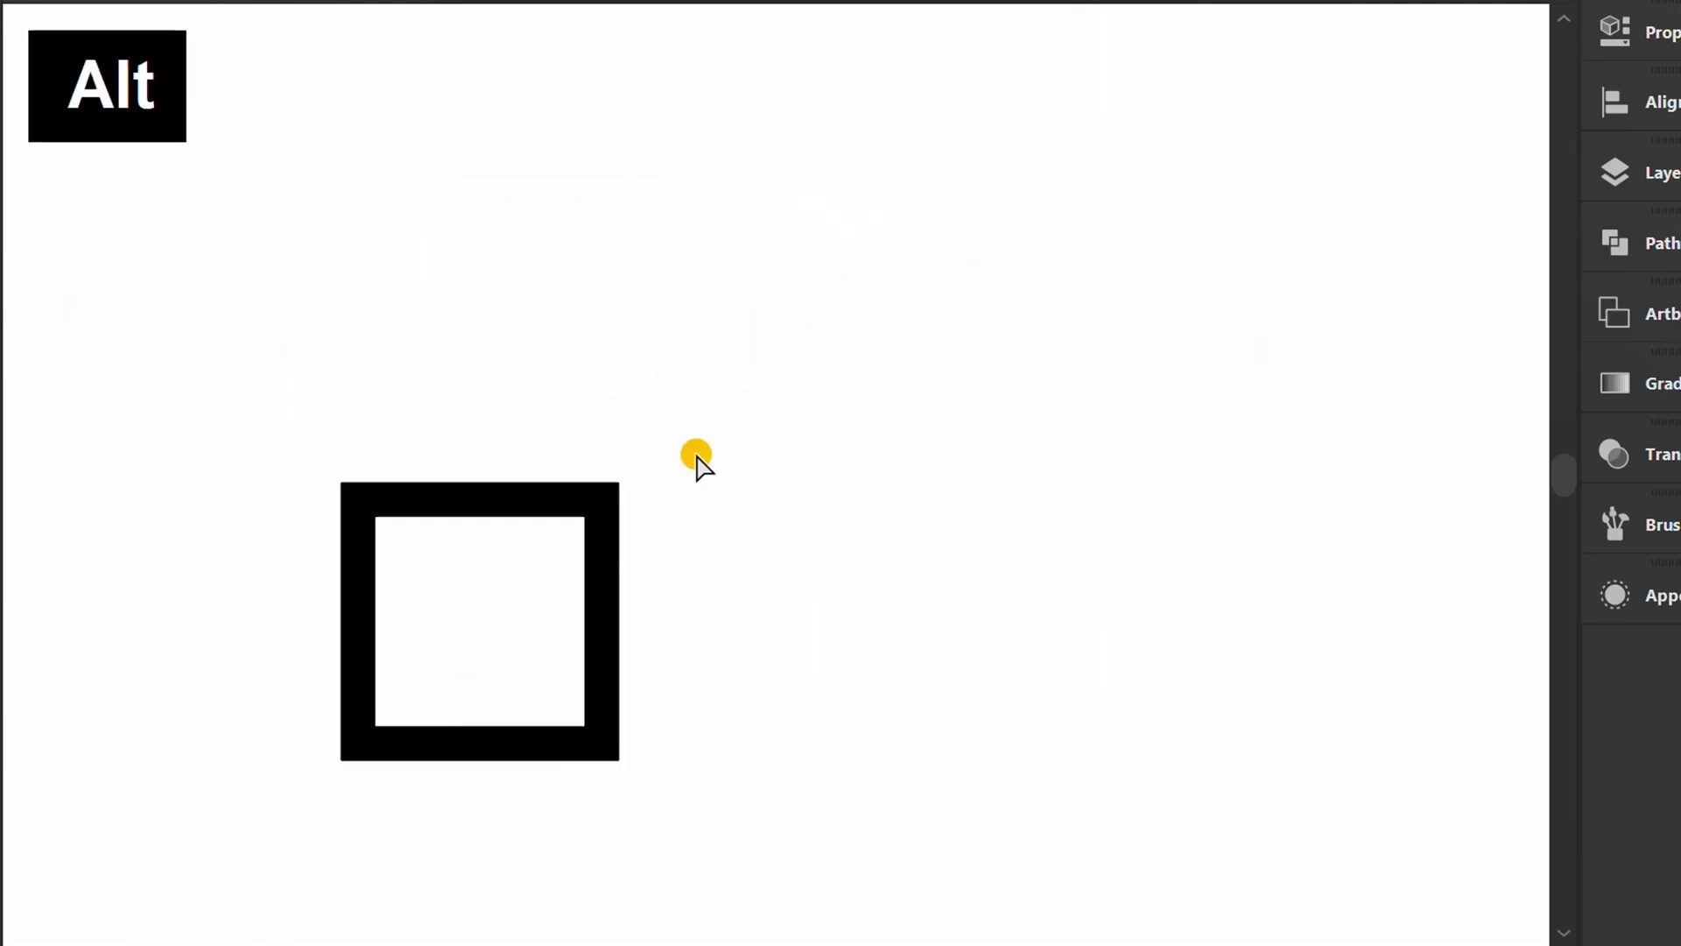
pyautogui.moveTo(740, 389); pyautogui.dragTo(503, 582)
pyautogui.press('Delete')
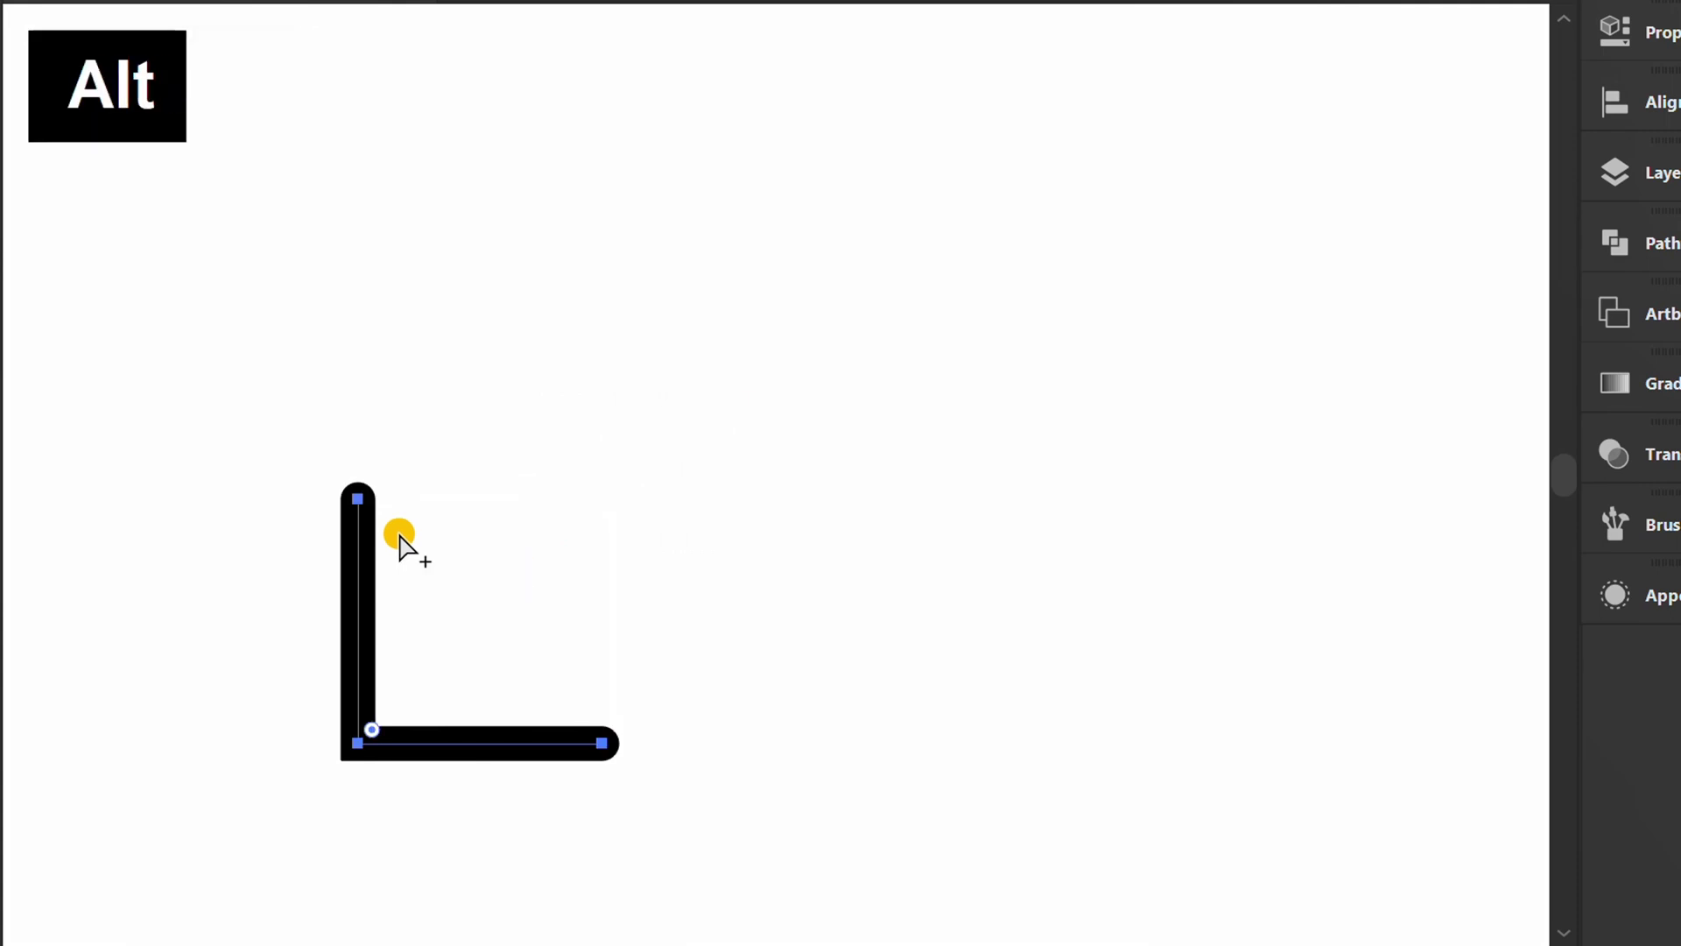
pyautogui.scroll(-3, 406, 545)
pyautogui.scroll(3, 811, 582)
pyautogui.moveTo(802, 348)
pyautogui.mouseDown()
pyautogui.moveTo(649, 509)
pyautogui.moveTo(570, 556)
pyautogui.mouseUp()
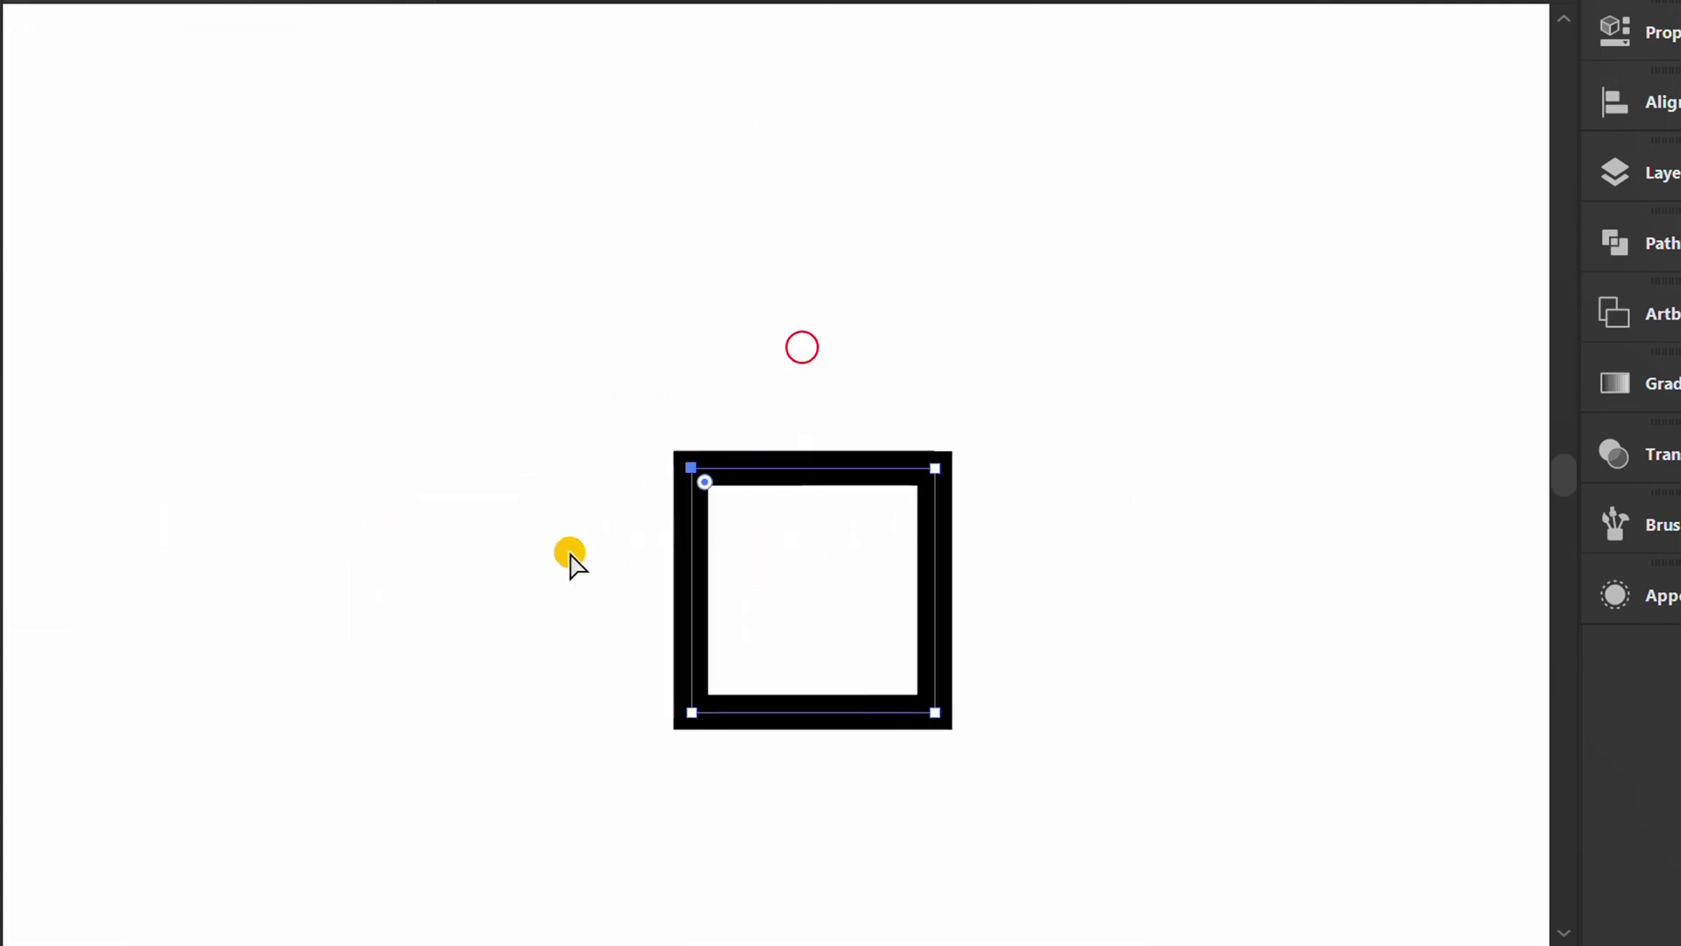
pyautogui.press('Delete')
pyautogui.scroll(-3, 897, 562)
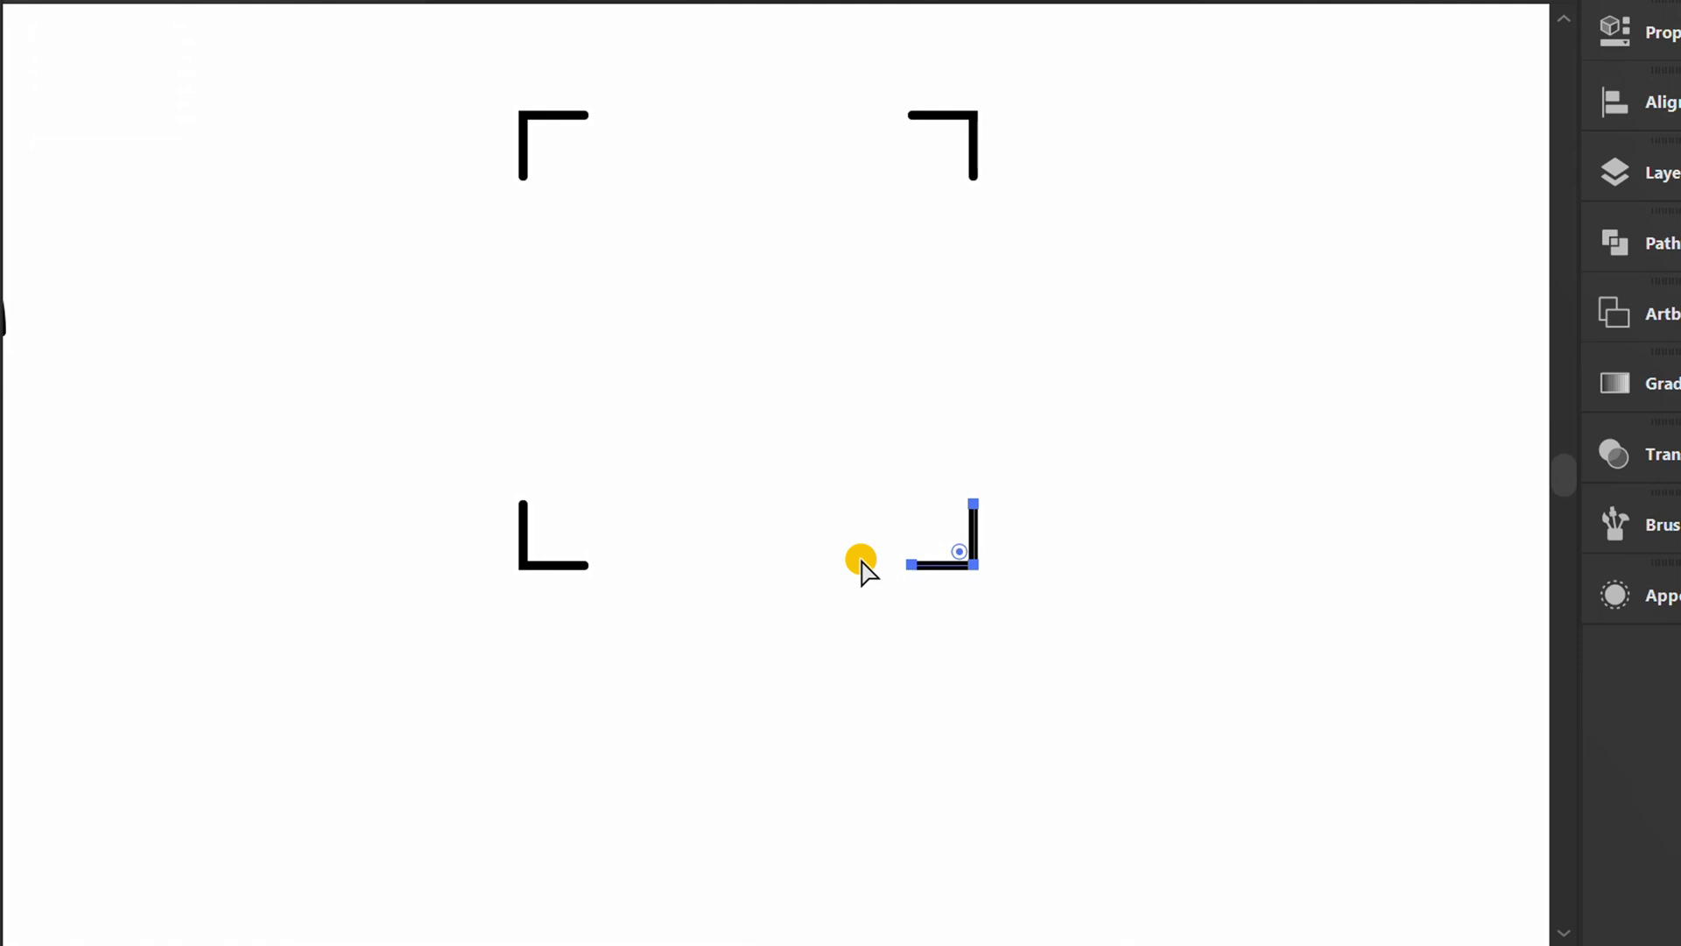
# Select all four corner brackets and group them
pyautogui.press('v')
pyautogui.click(795, 698)
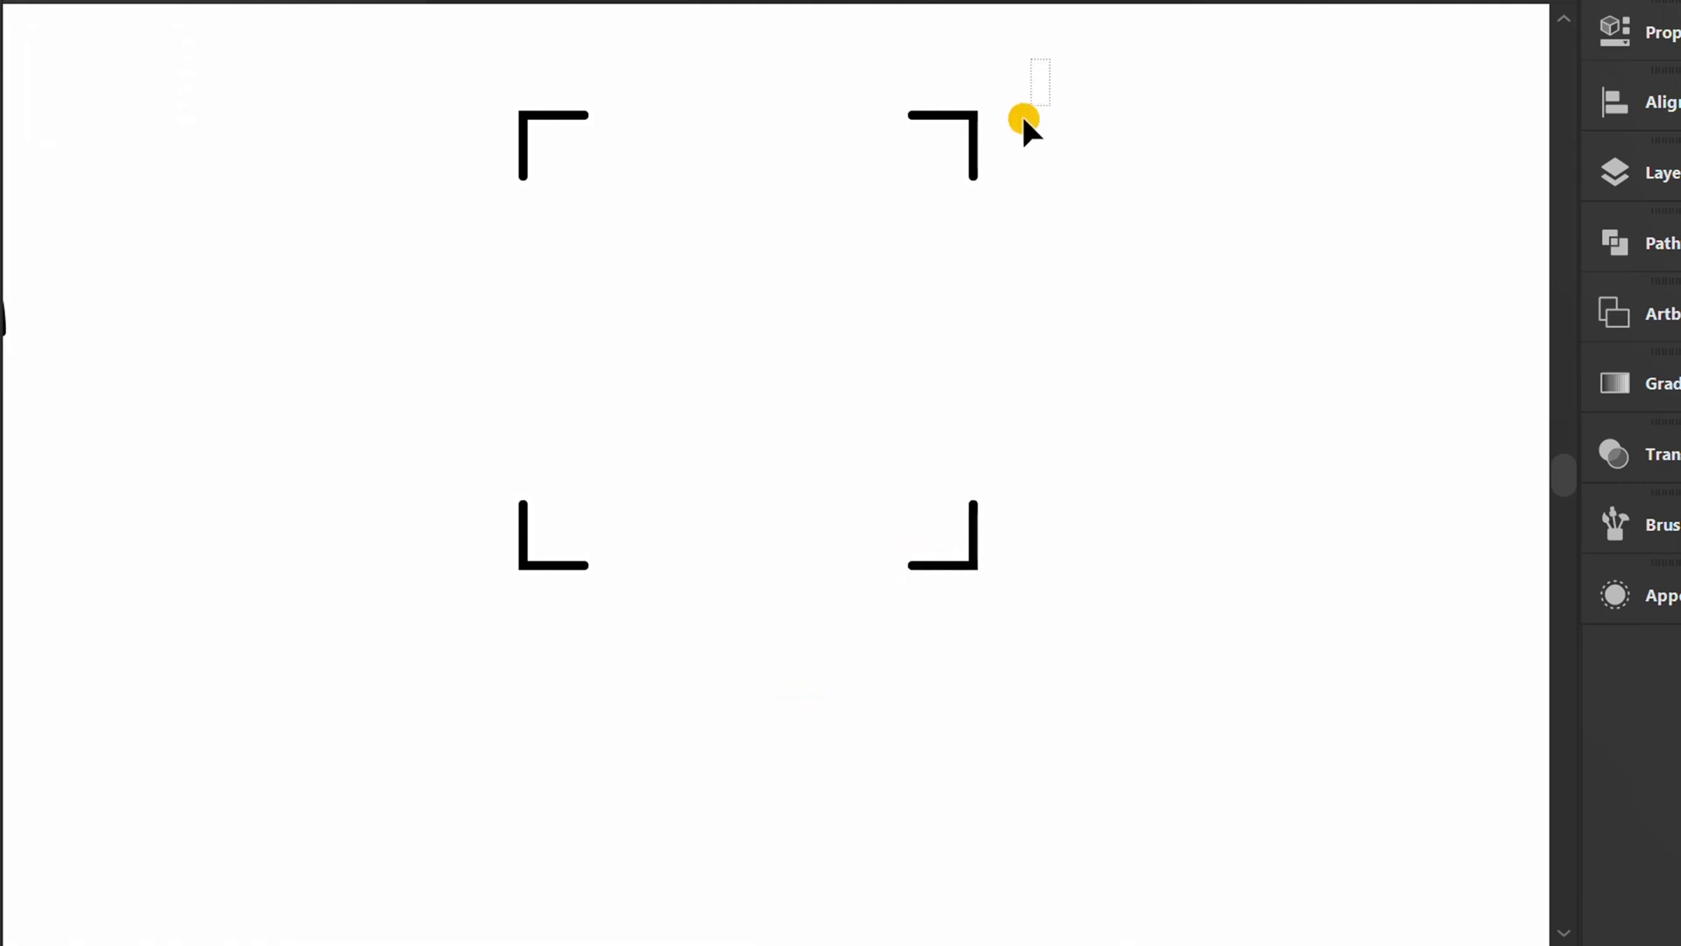
pyautogui.moveTo(1020, 114); pyautogui.dragTo(423, 655)
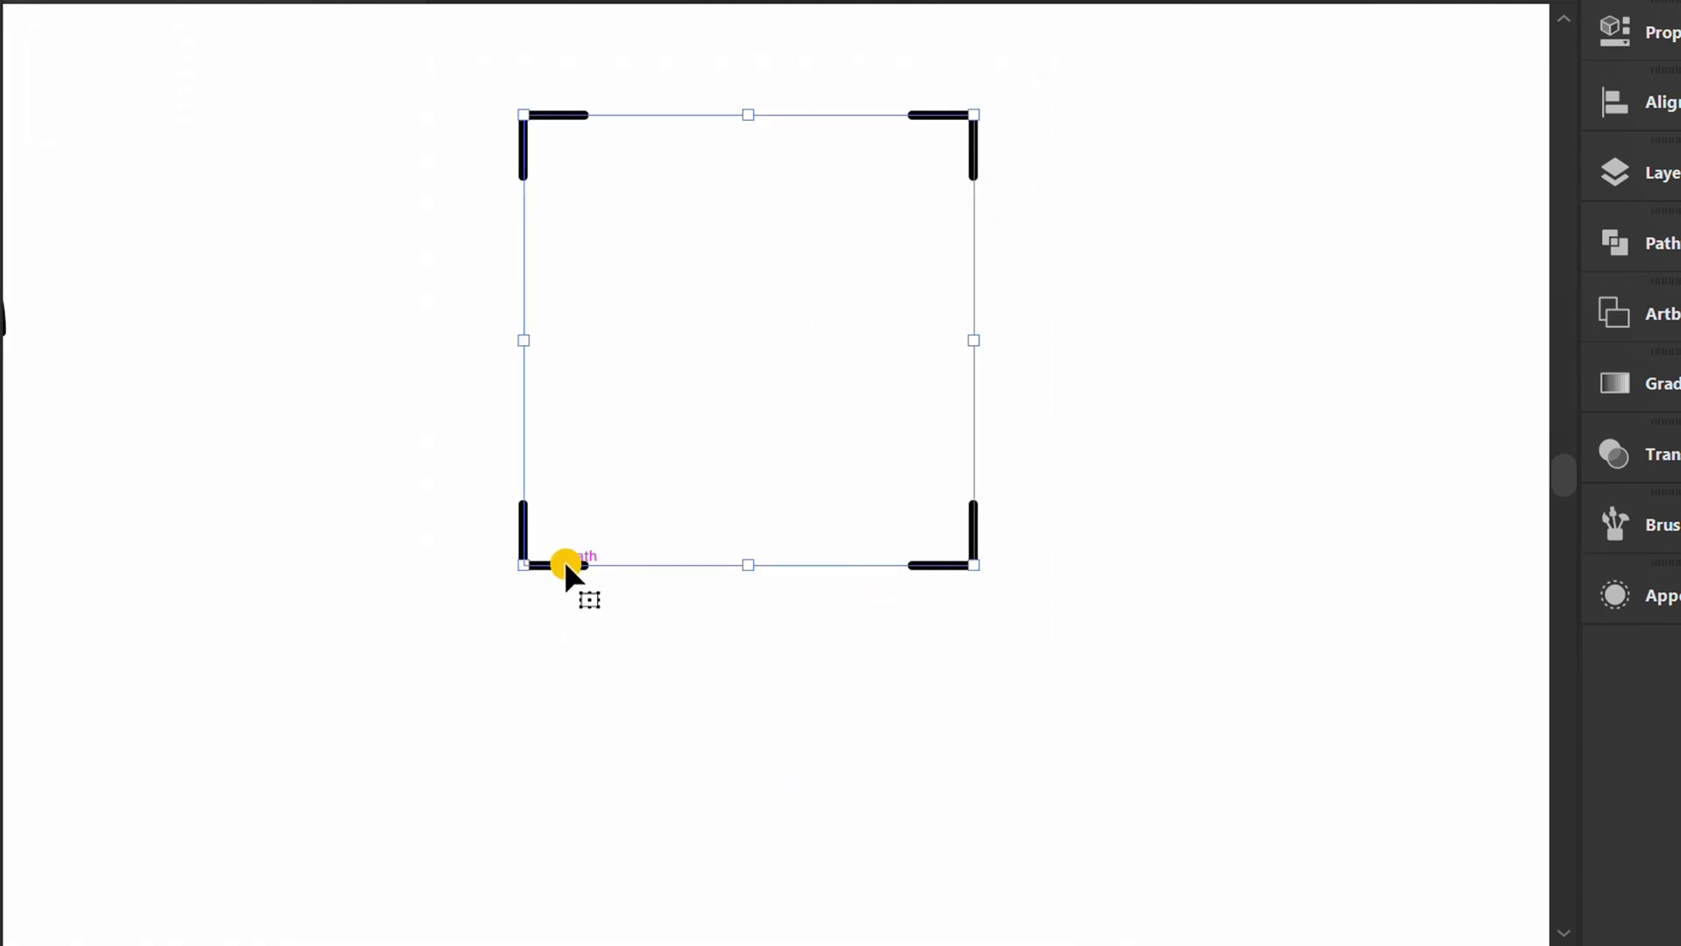
pyautogui.rightClick(600, 292)
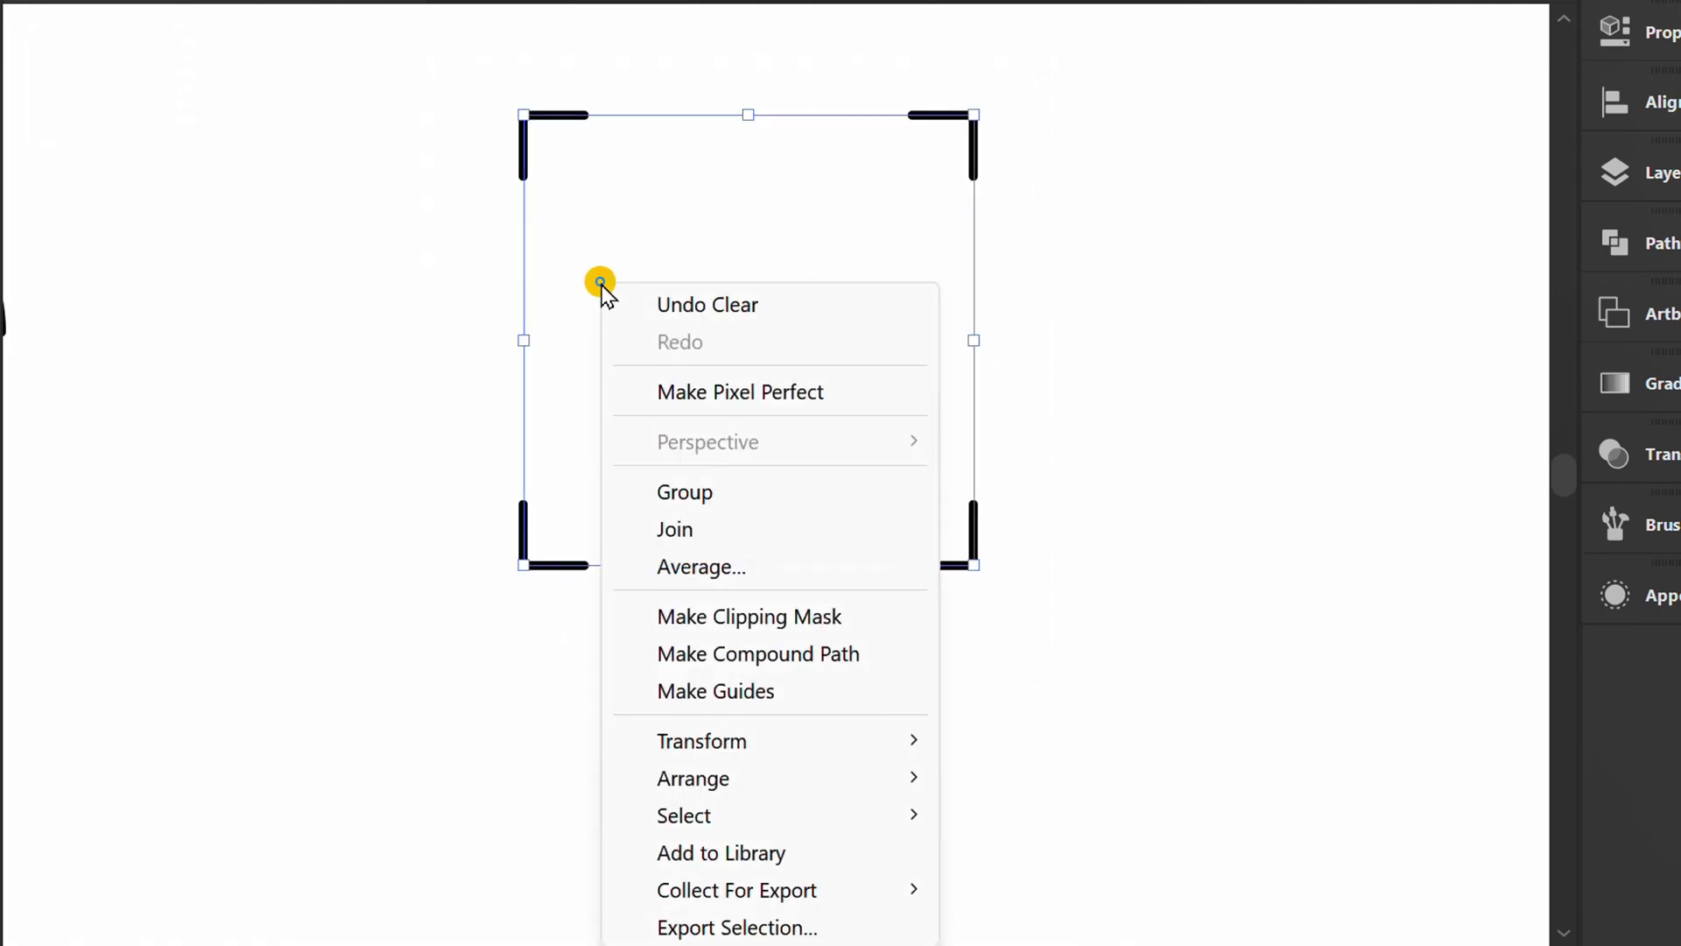
pyautogui.click(757, 495)
pyautogui.click(680, 655)
pyautogui.keyDown('alt'); pyautogui.scroll(-3, 853, 585); pyautogui.keyUp('alt')
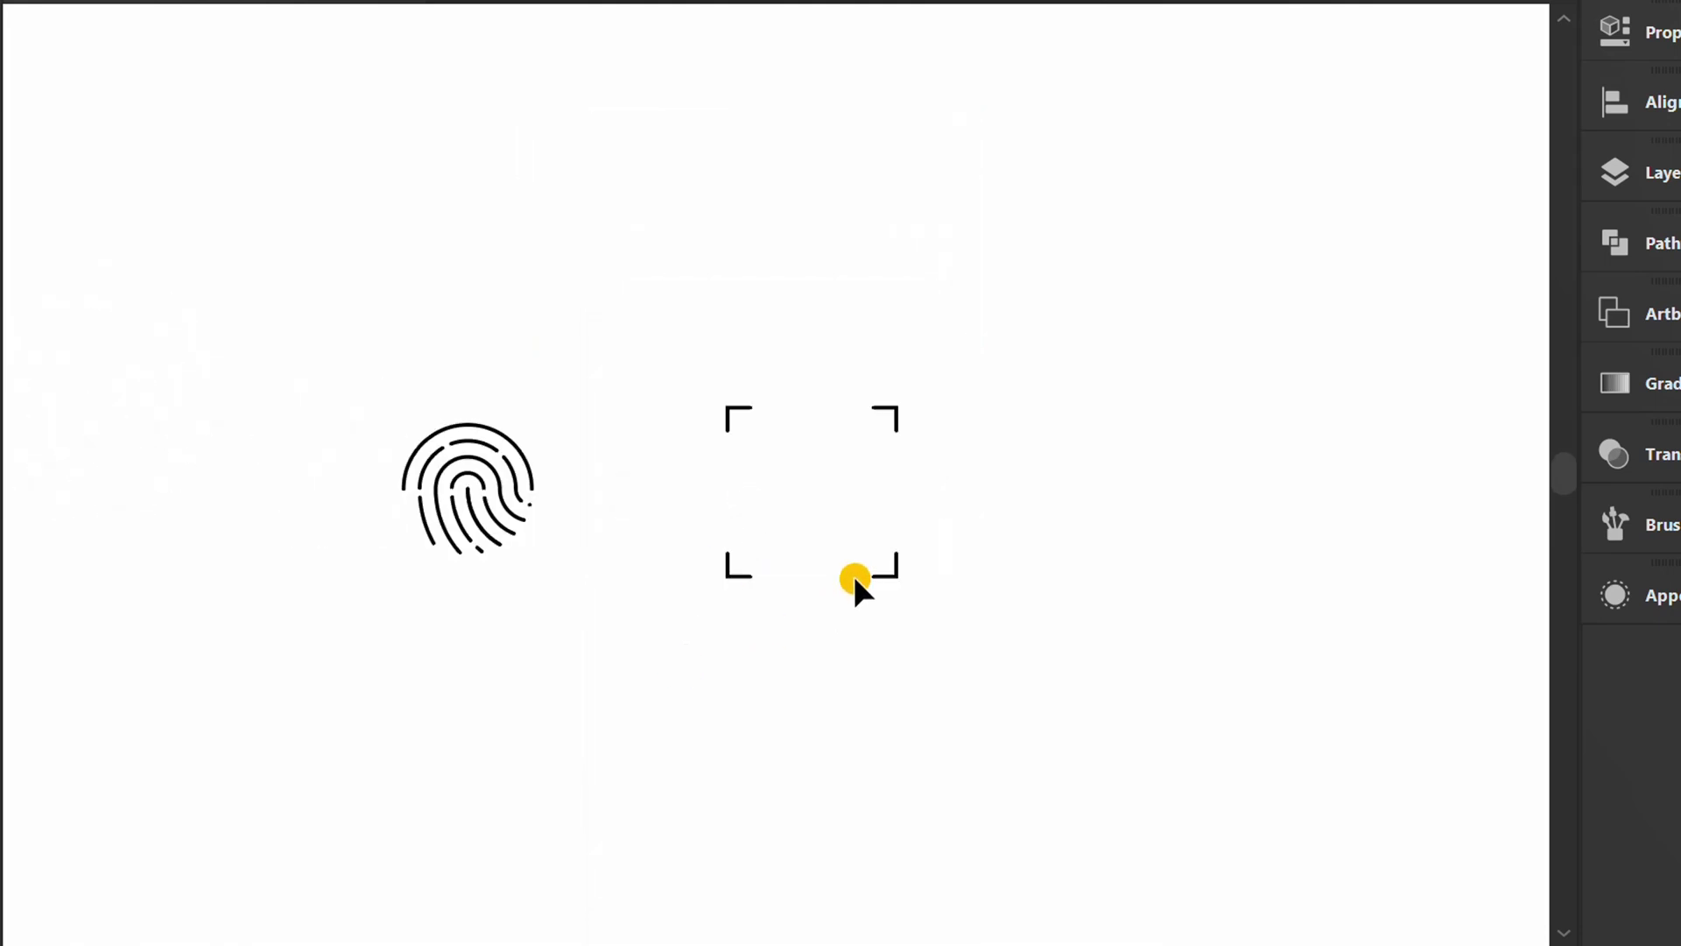
# Centre the fingerprint and bracket group on each other, horizontally and vertically
pyautogui.moveTo(961, 259); pyautogui.dragTo(411, 630)
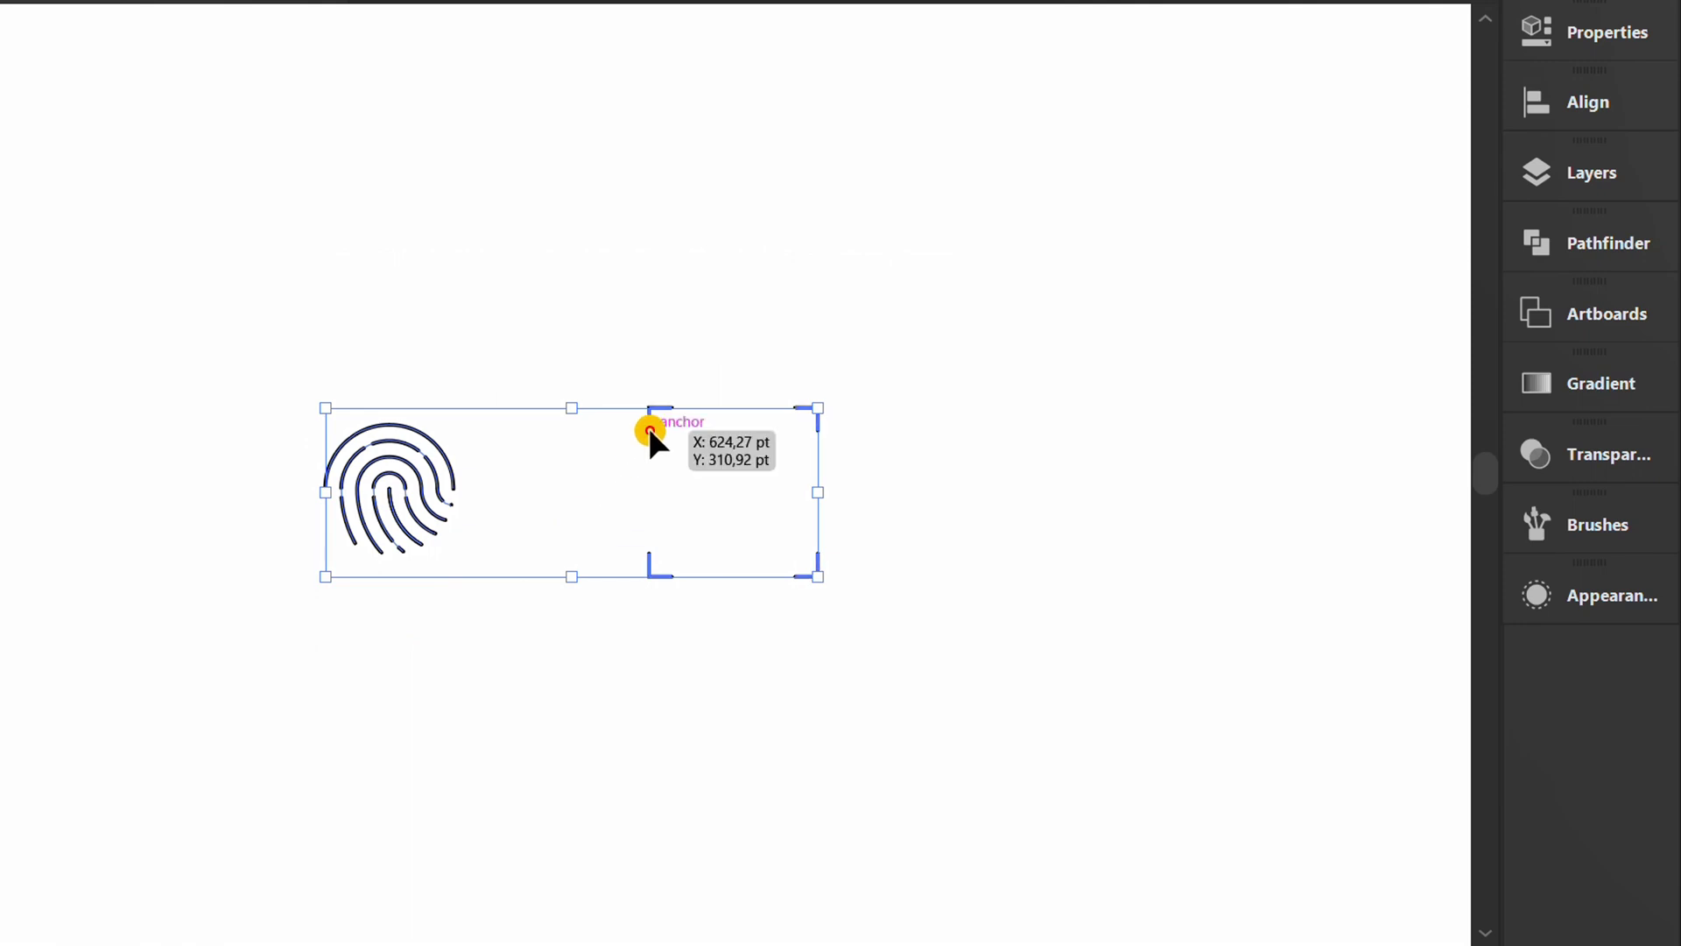
pyautogui.click(1586, 102)
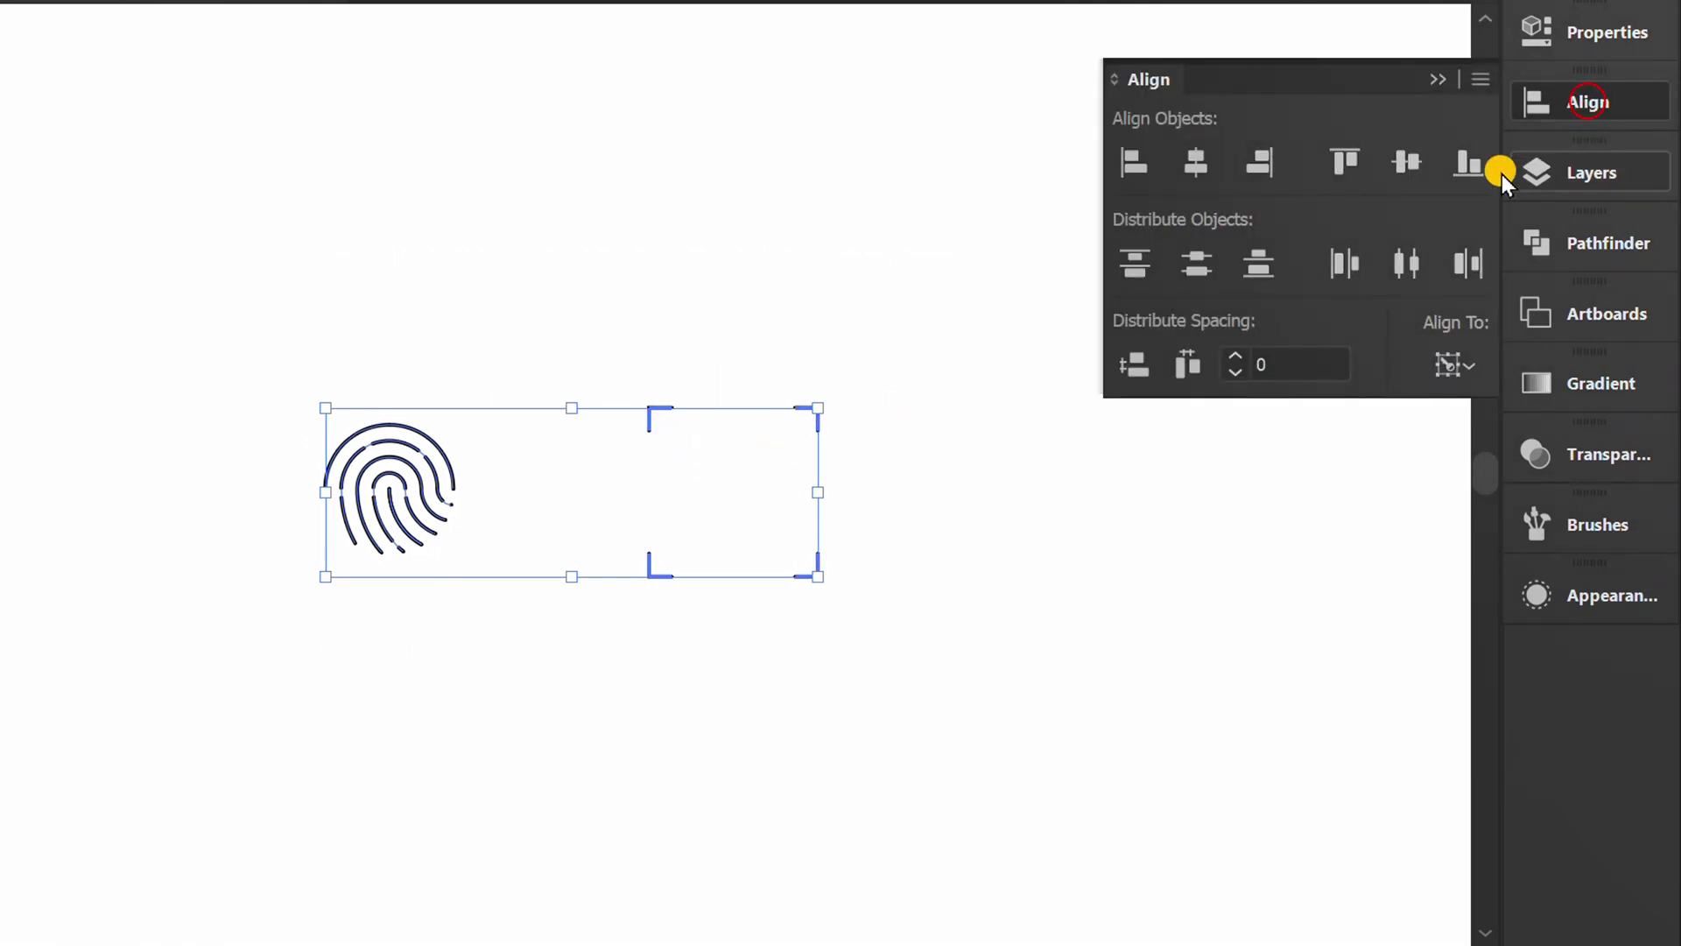
pyautogui.click(1196, 162)
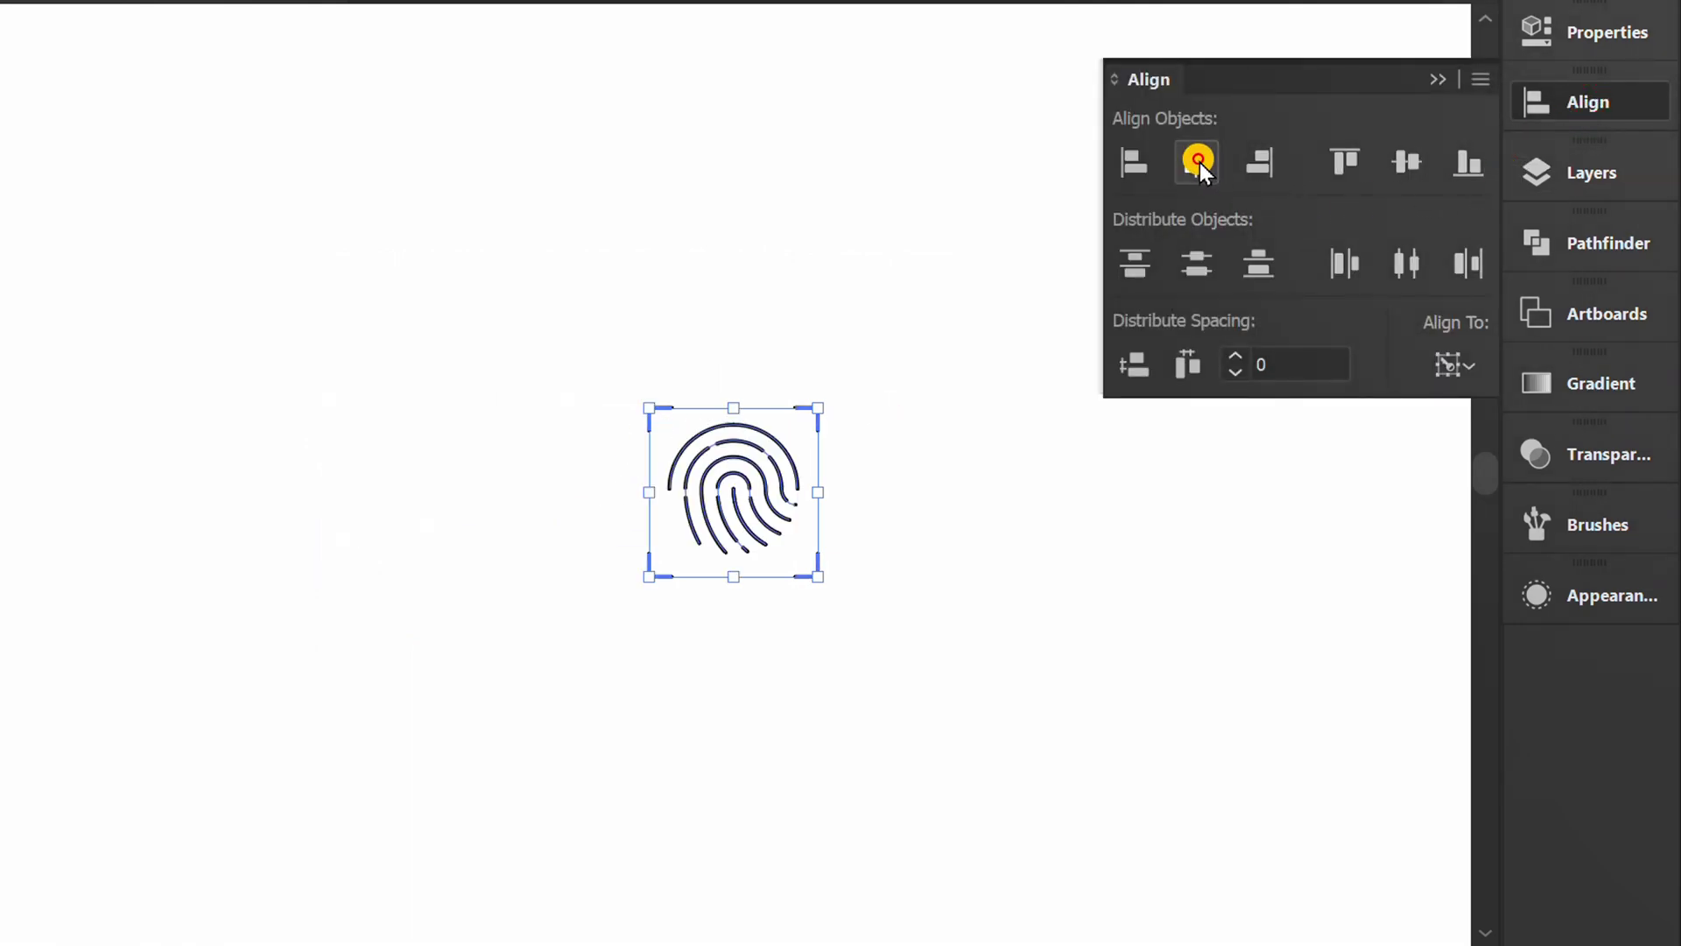
pyautogui.click(1414, 163)
pyautogui.click(1439, 77)
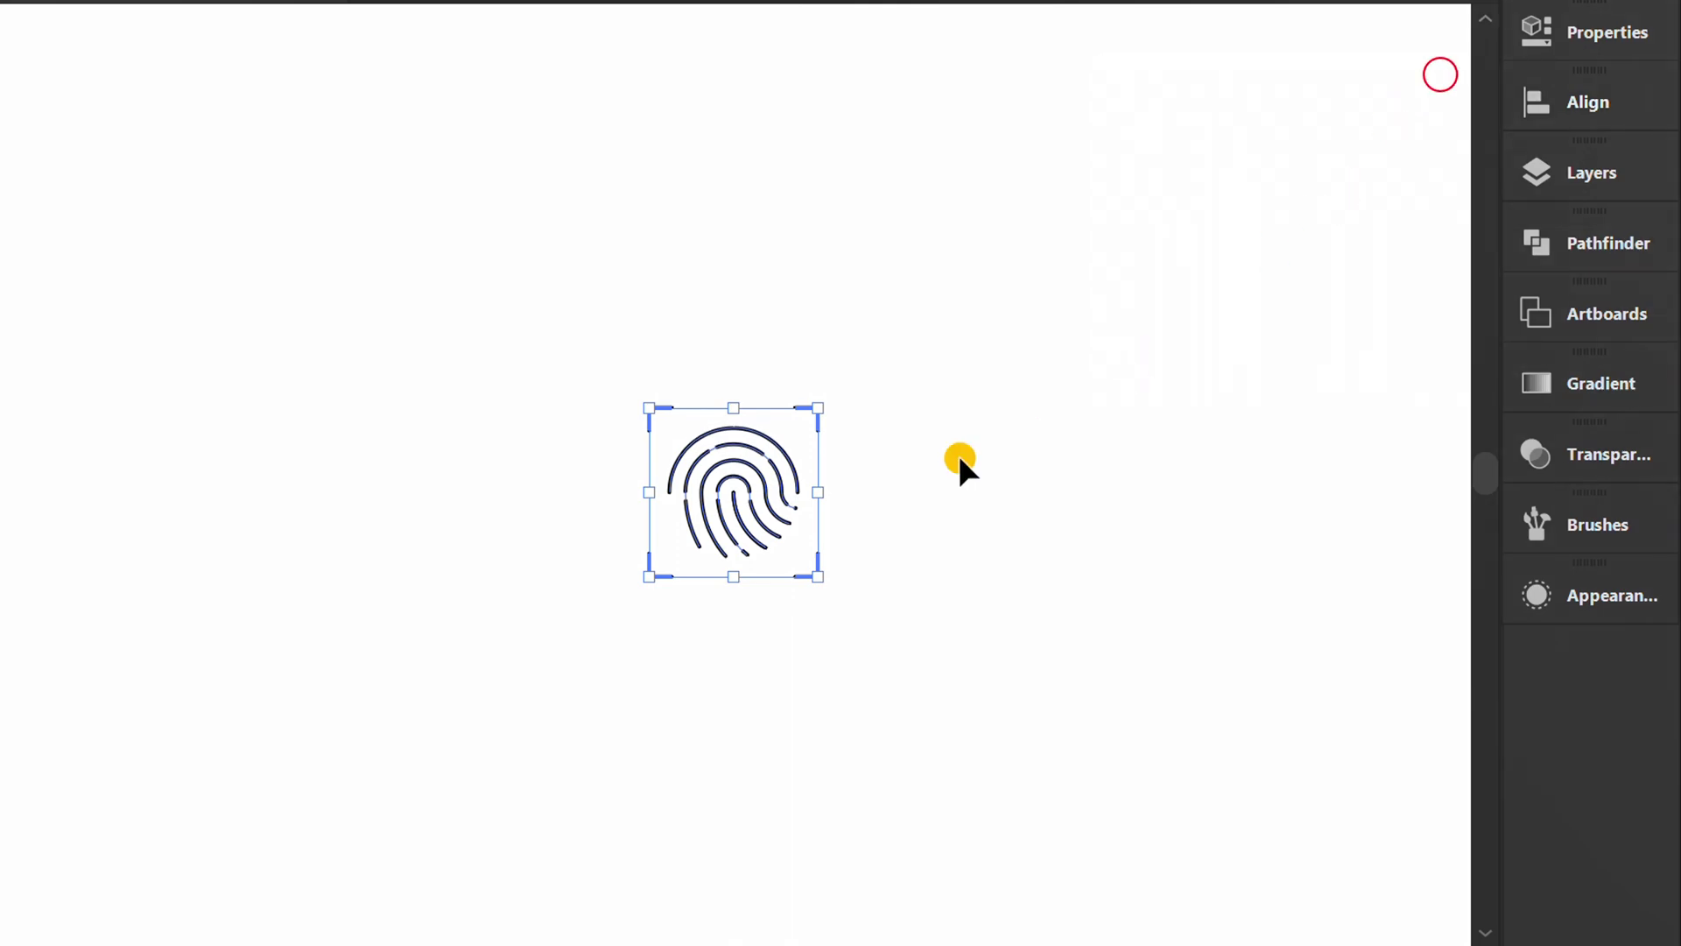
pyautogui.rightClick(720, 447)
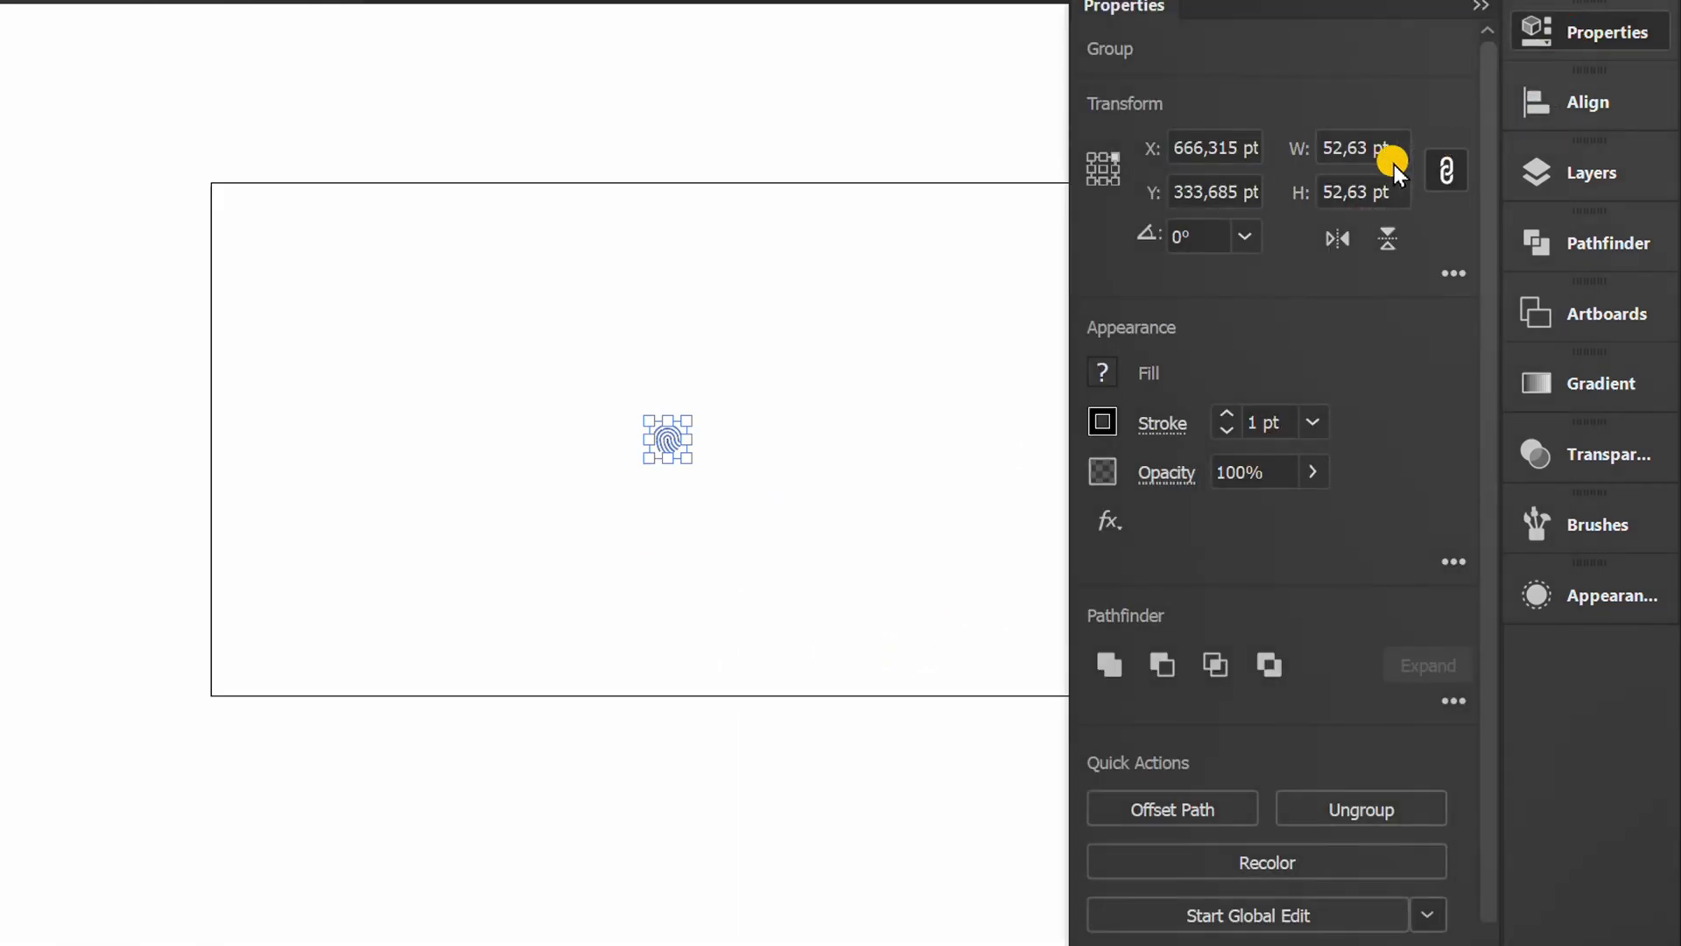
# Resize the fingerprint icon to 350 pt wide
pyautogui.click(1397, 149)
pyautogui.press('BackSpace')
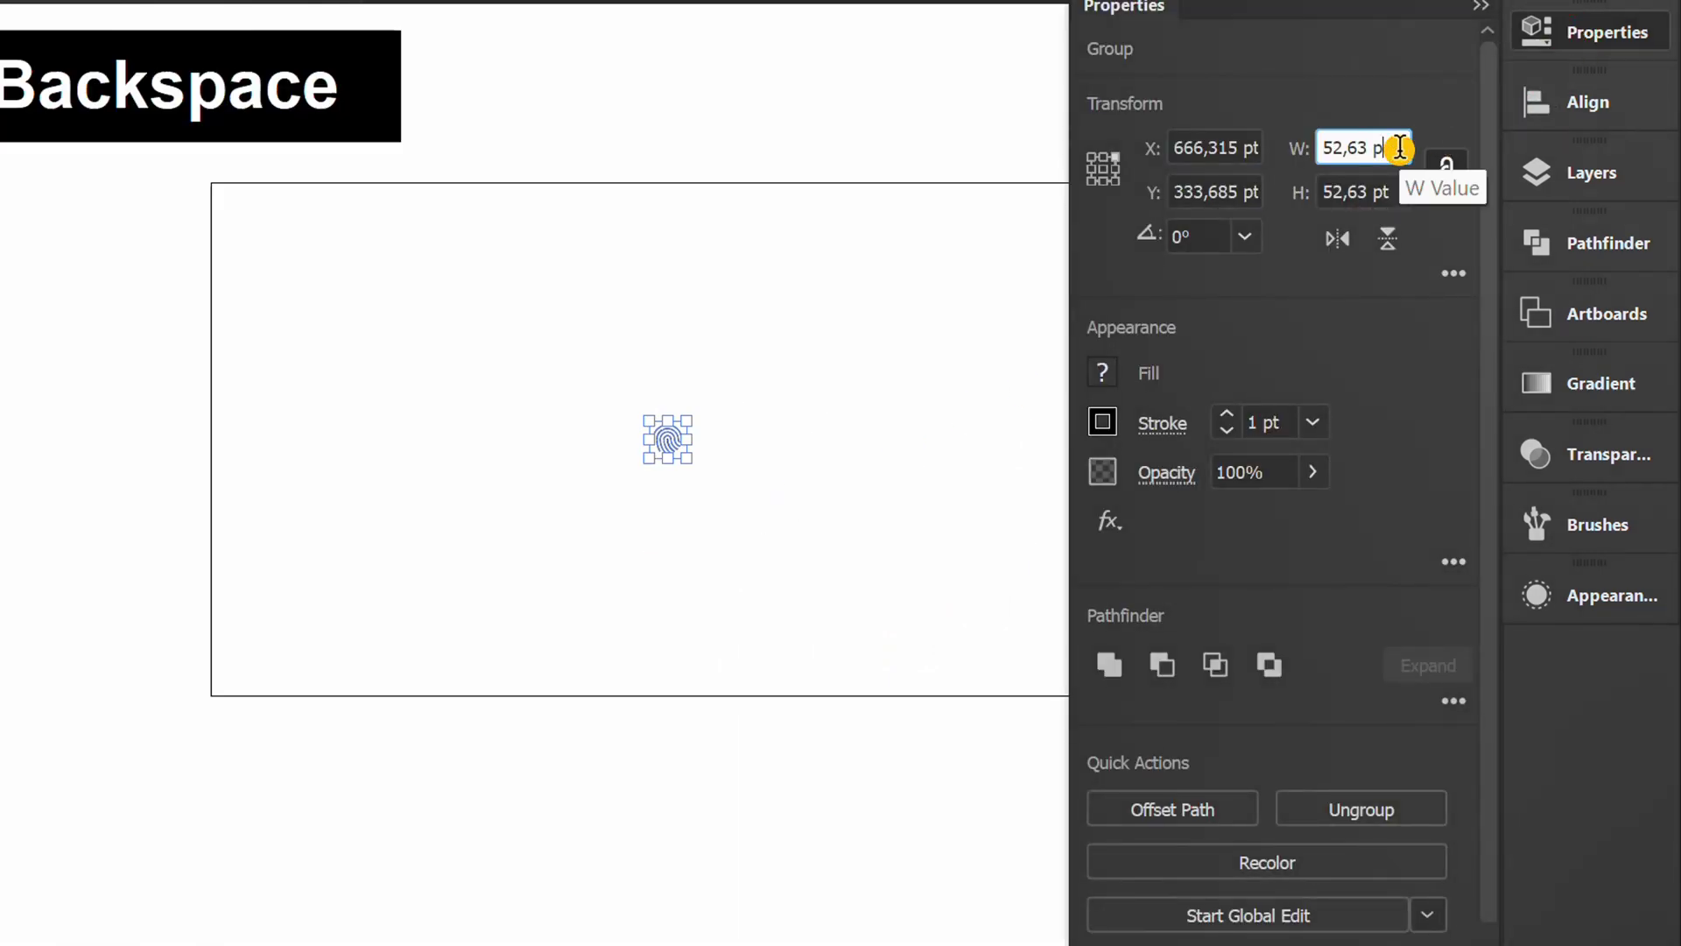
pyautogui.write('350')
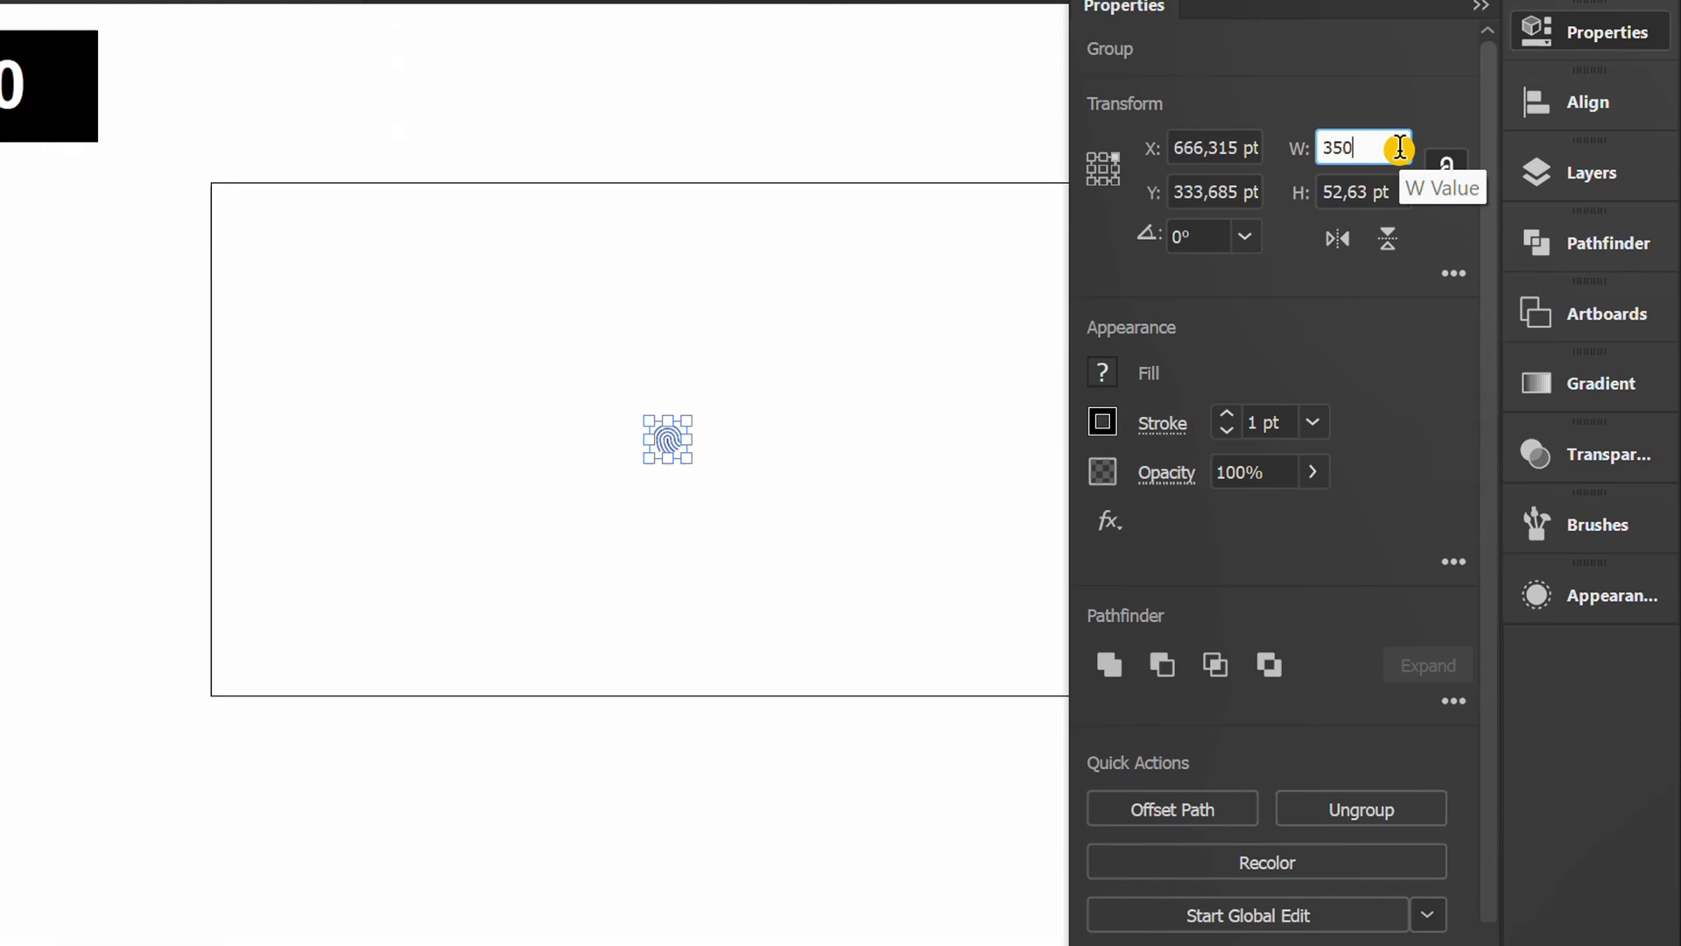
pyautogui.click(1398, 365)
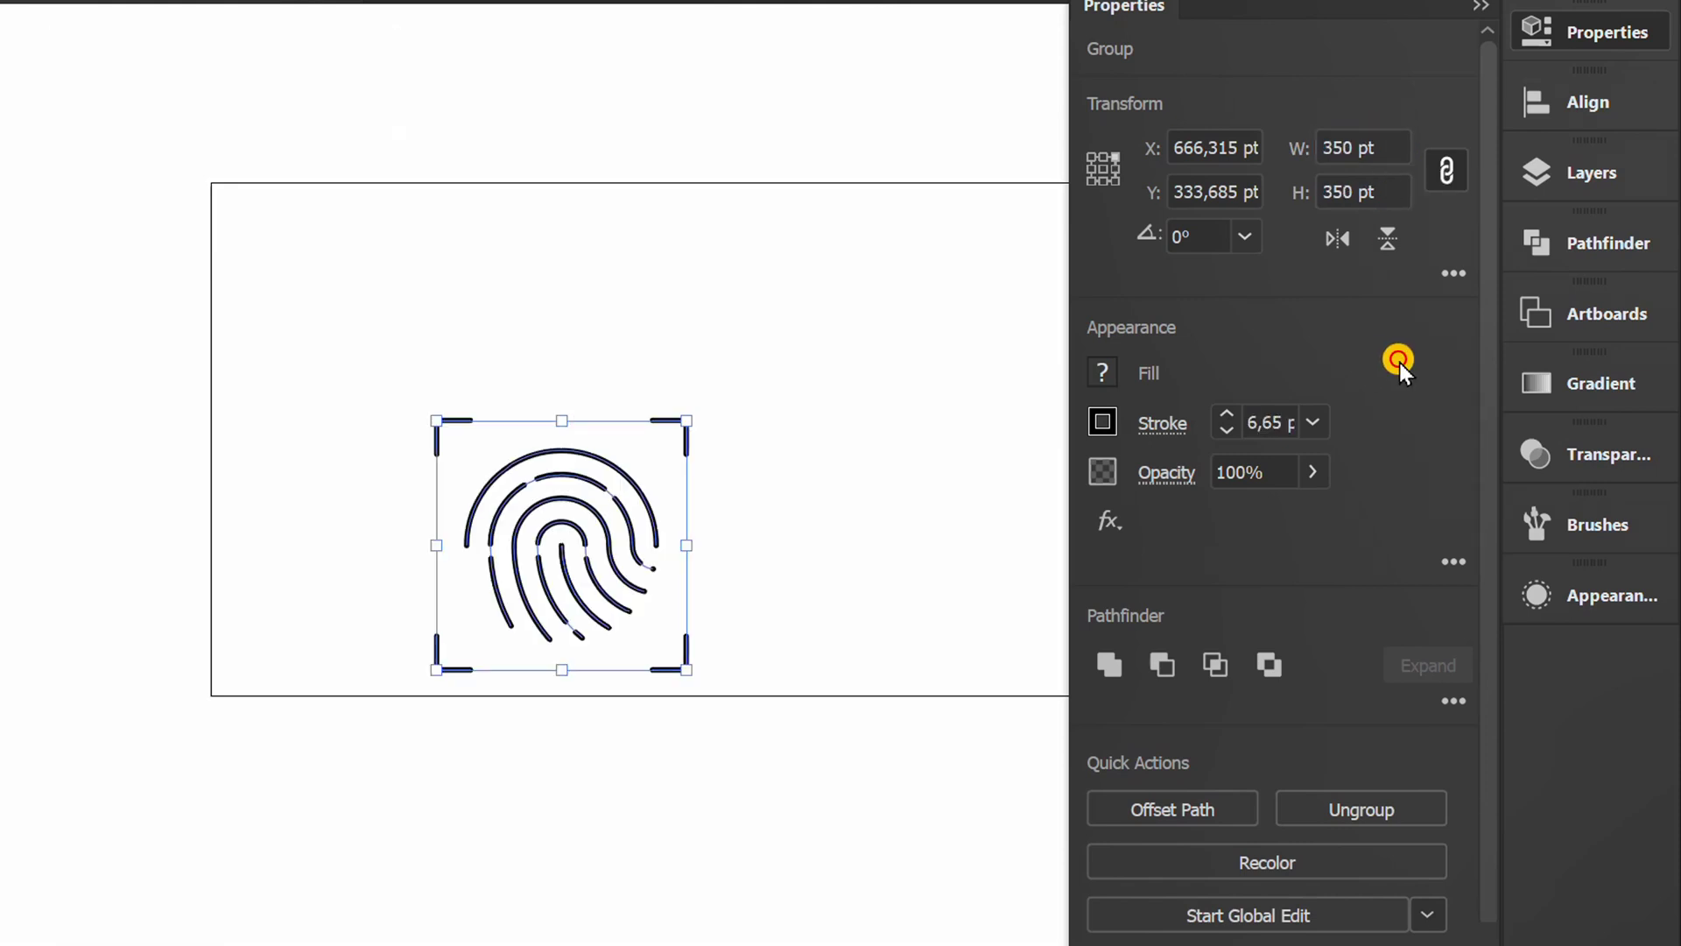
# Centre the icon horizontally and vertically on the artboard
pyautogui.click(1586, 106)
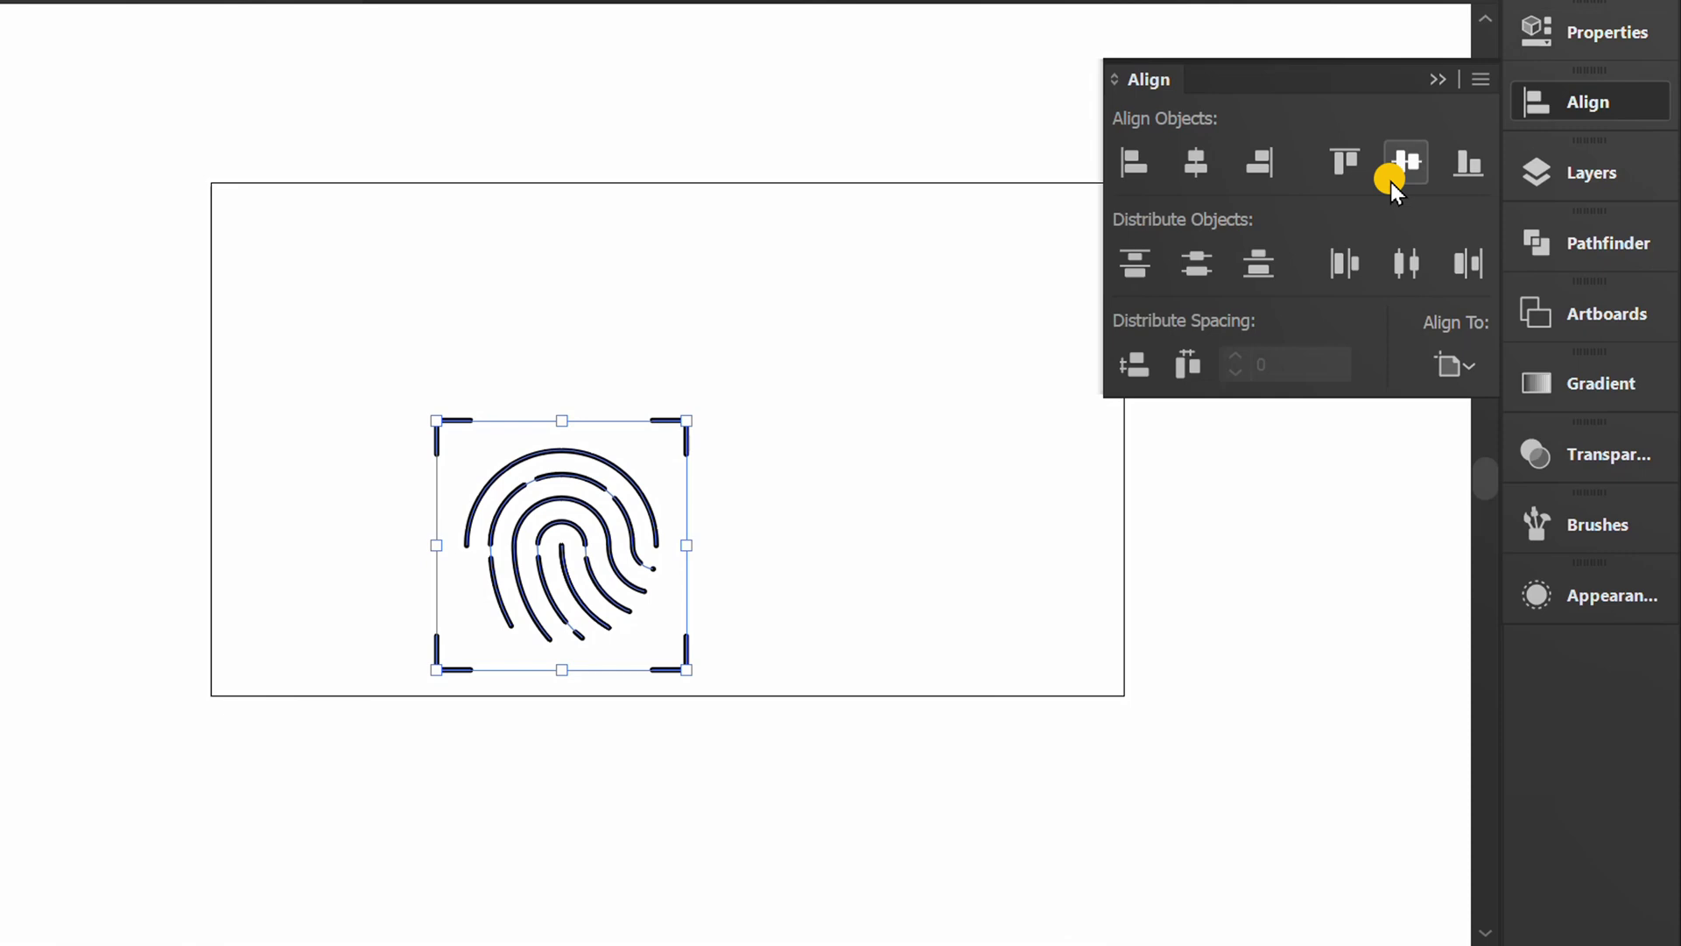
pyautogui.click(1196, 161)
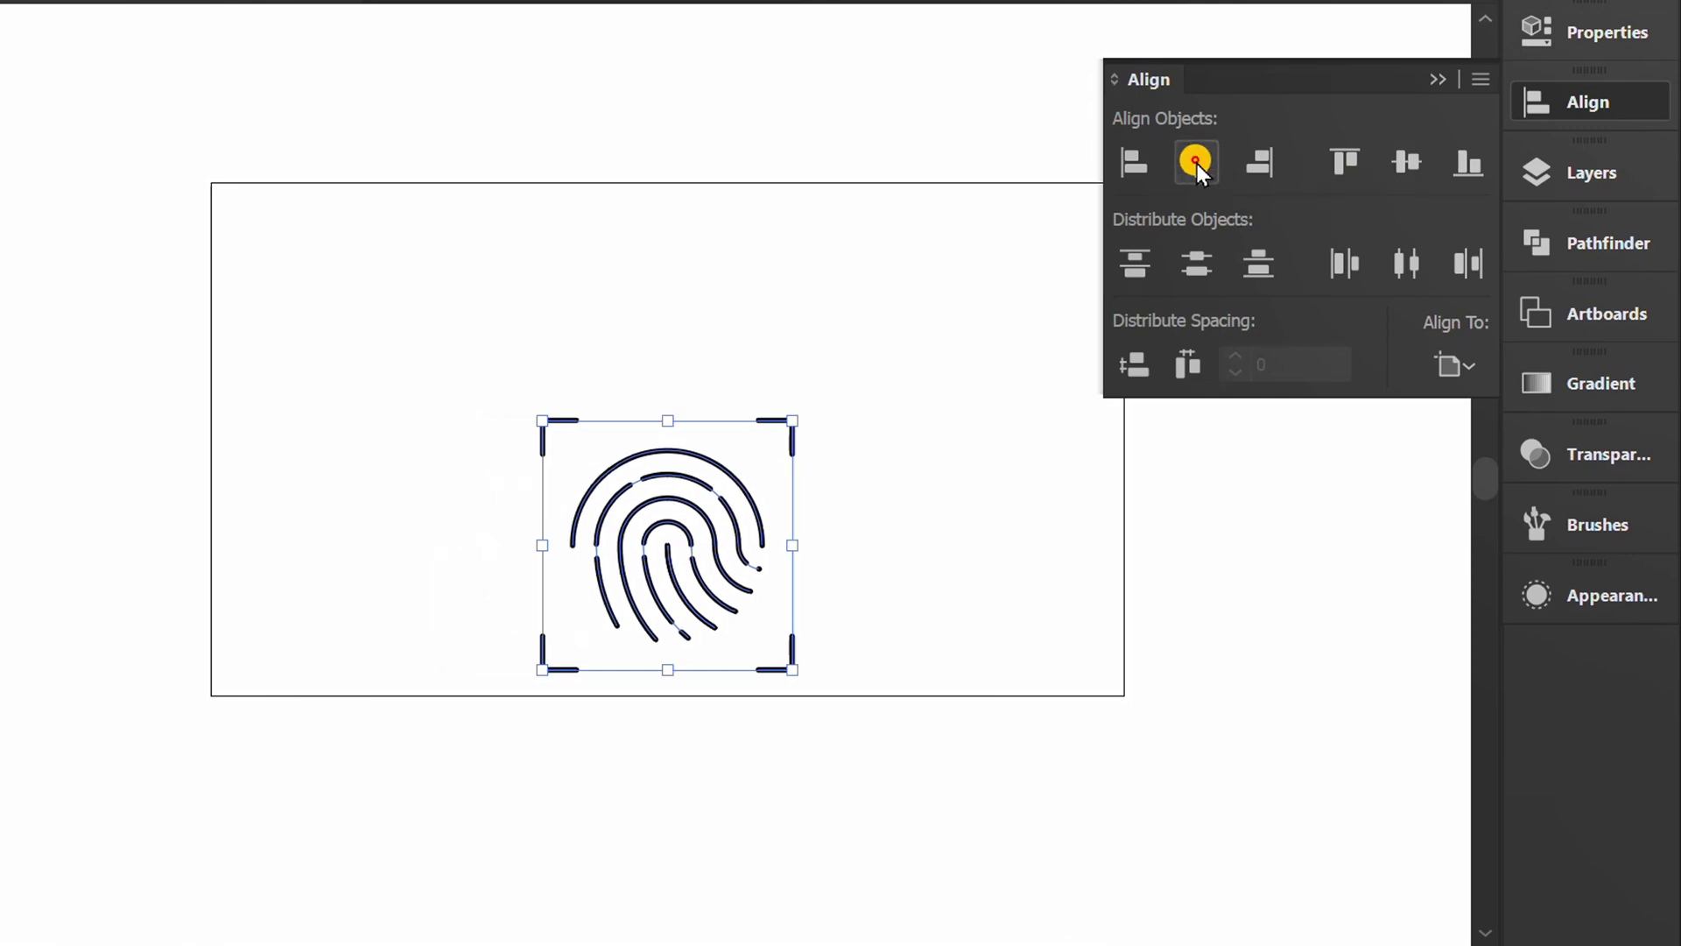
pyautogui.click(1405, 163)
pyautogui.click(1438, 79)
pyautogui.click(998, 468)
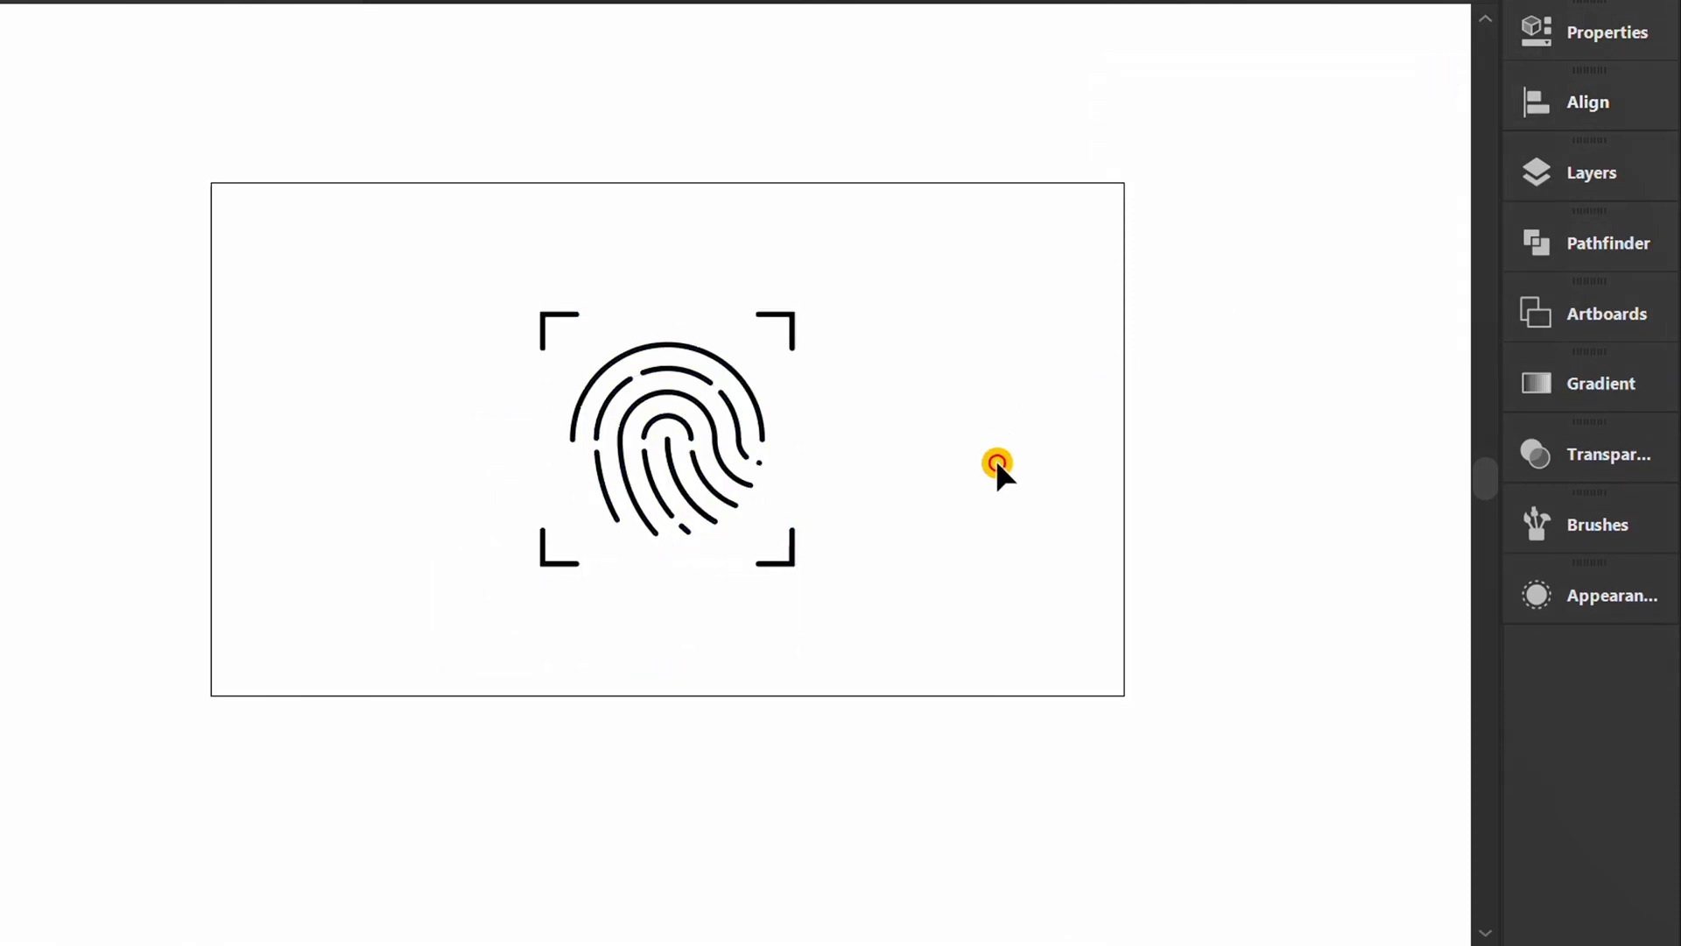
# Draw a rectangle from the artboard's top-left to bottom-right corner with the Rectangle Tool
pyautogui.moveTo(33, 259); pyautogui.dragTo(134, 258)
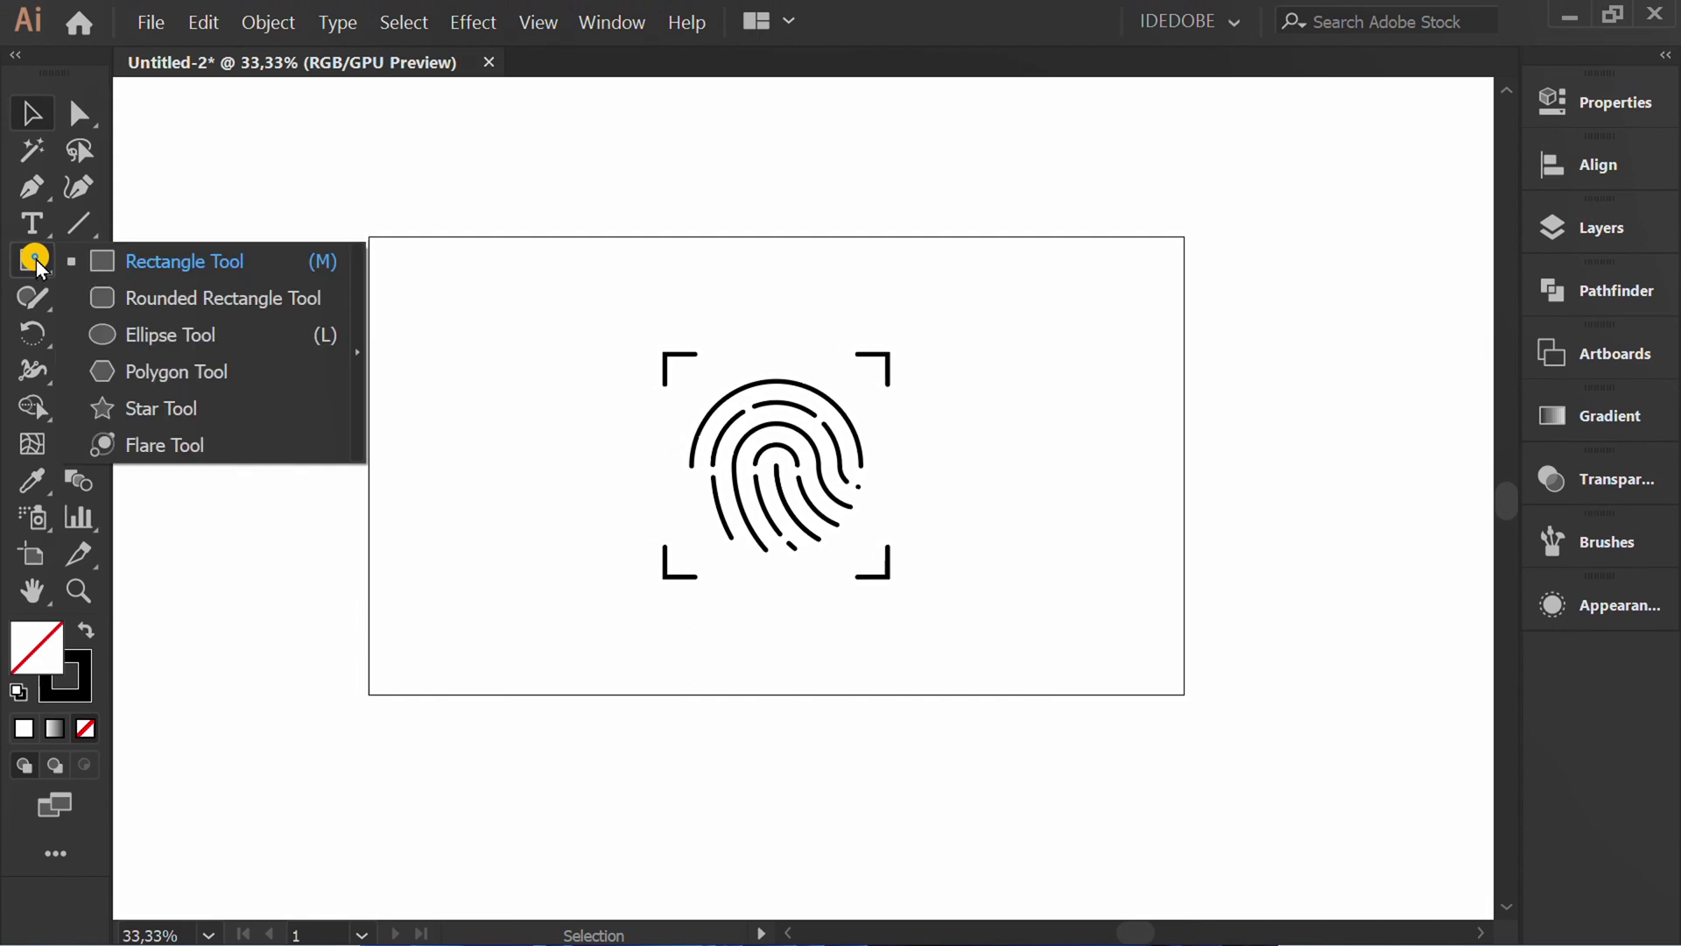
pyautogui.click(134, 257)
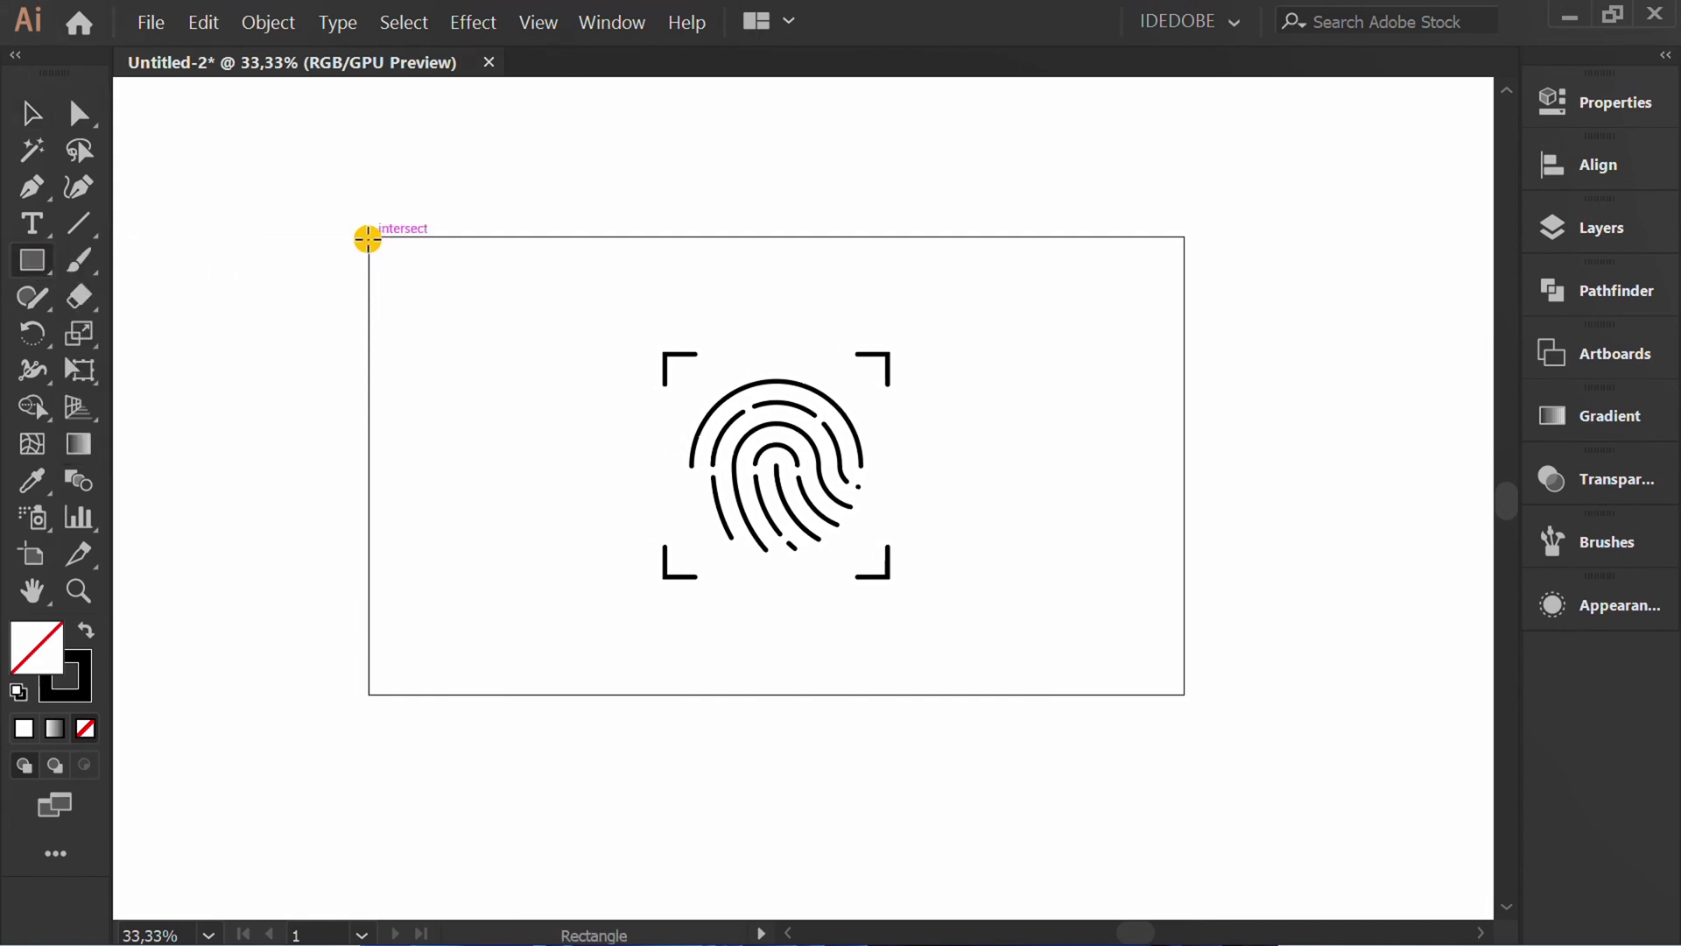
pyautogui.moveTo(367, 237); pyautogui.dragTo(1183, 694)
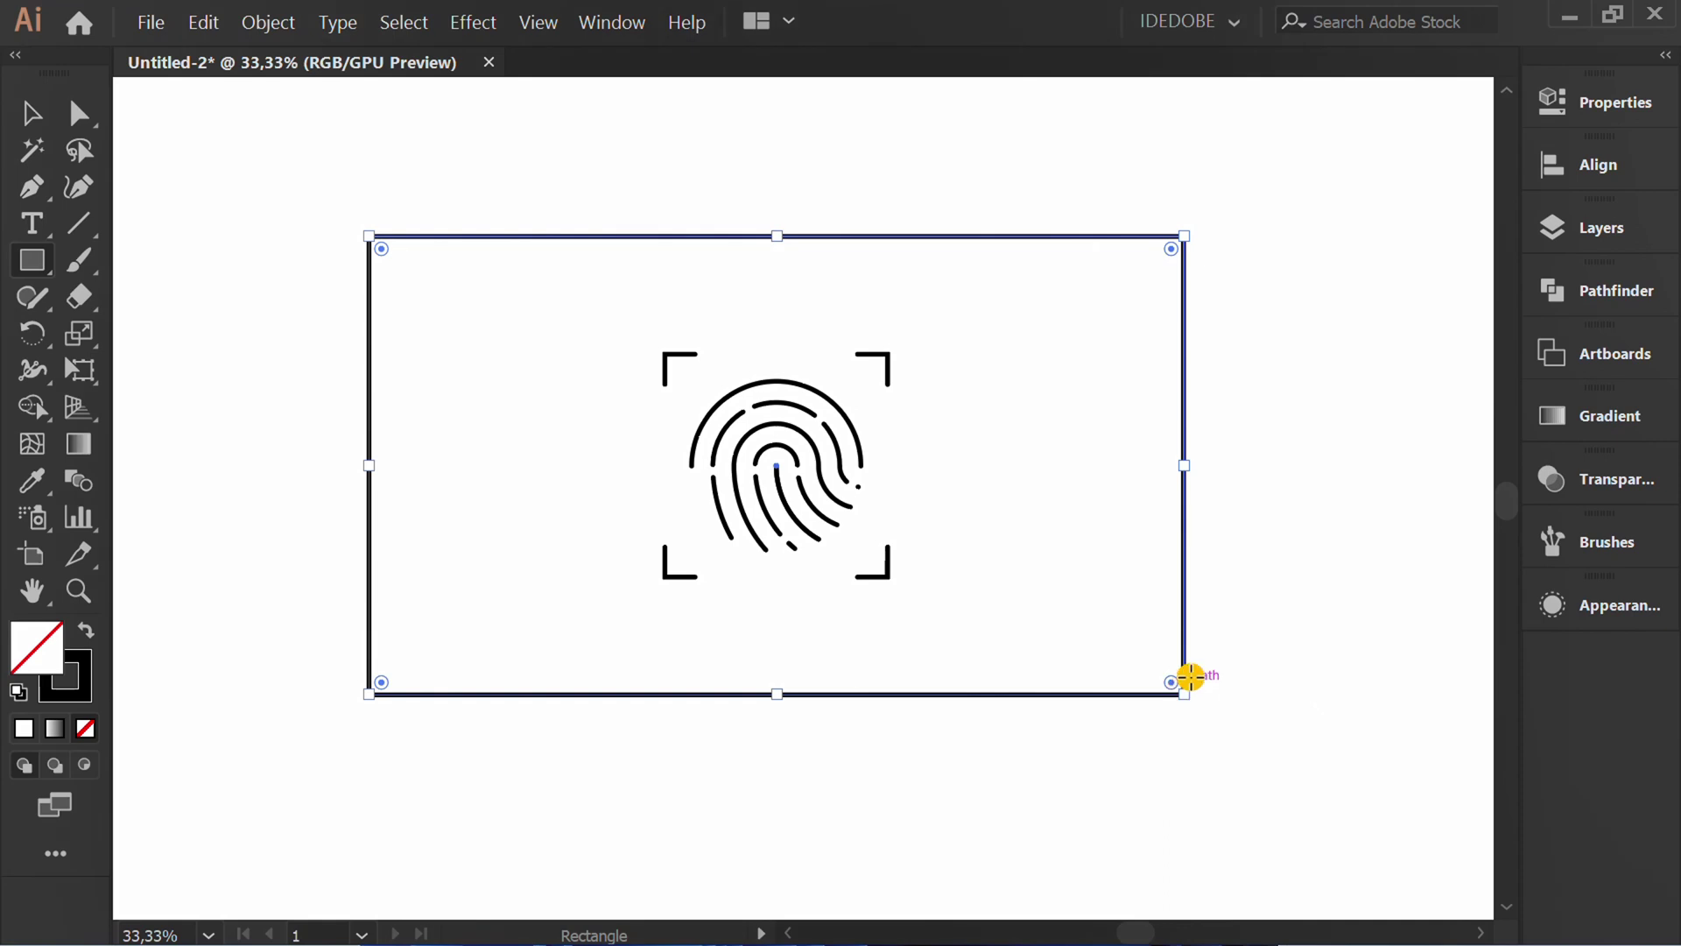
# Give the background rectangle a radial gradient, blue at the centre and black outside
pyautogui.click(1585, 416)
pyautogui.click(1196, 442)
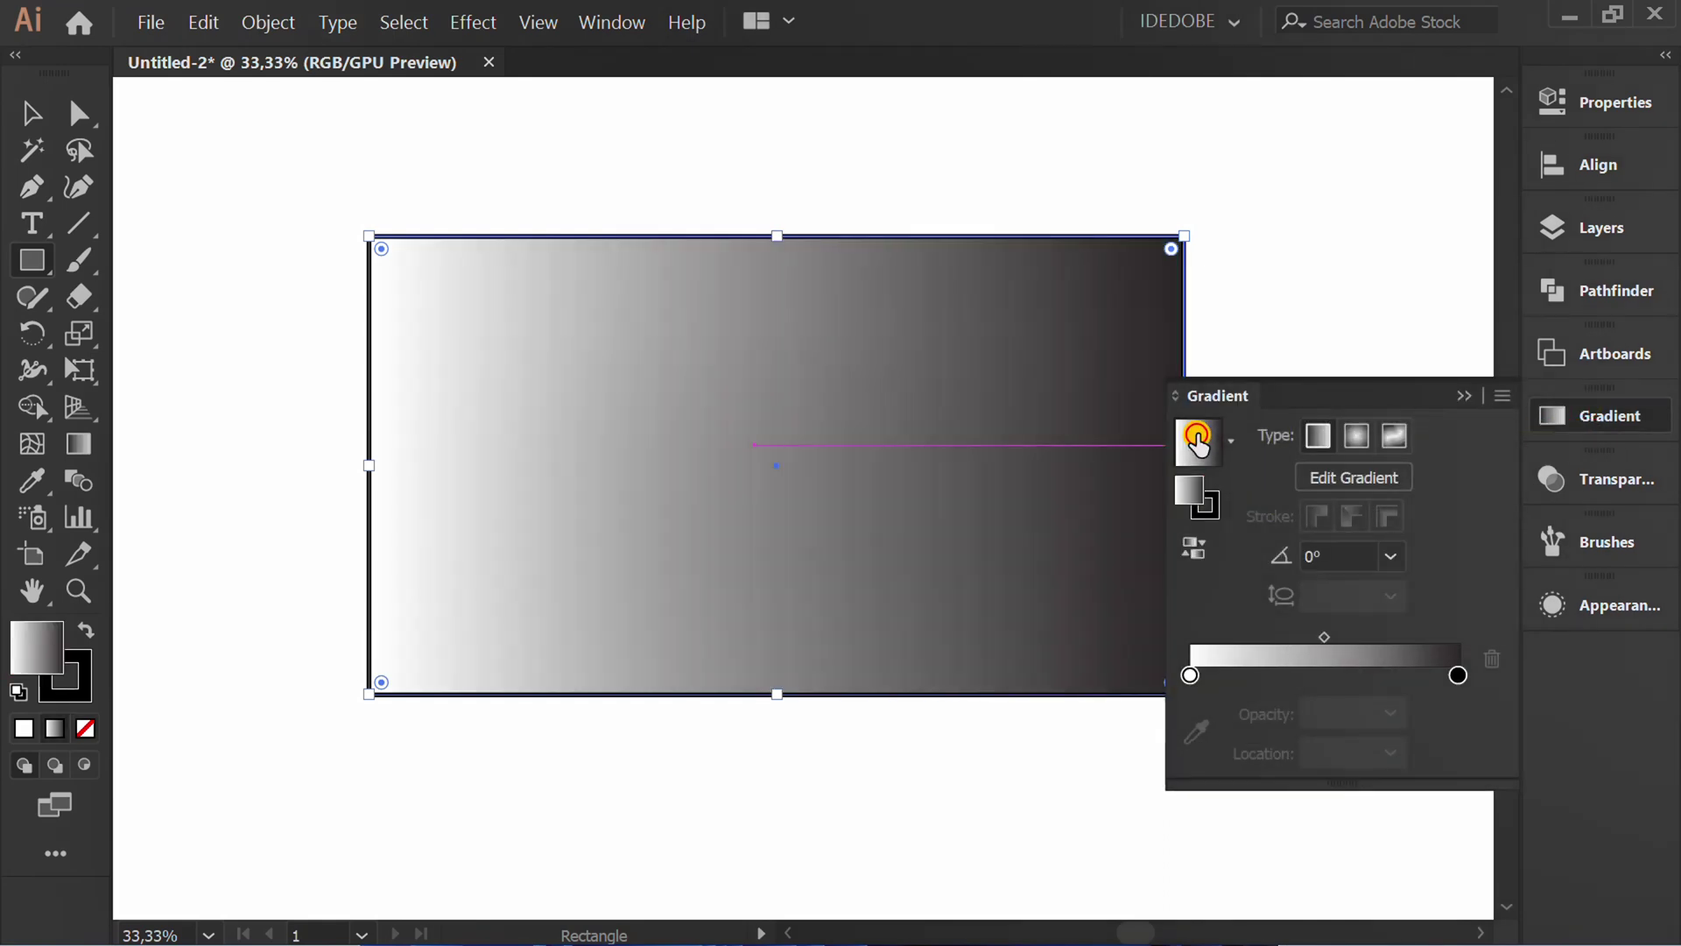
pyautogui.click(1361, 438)
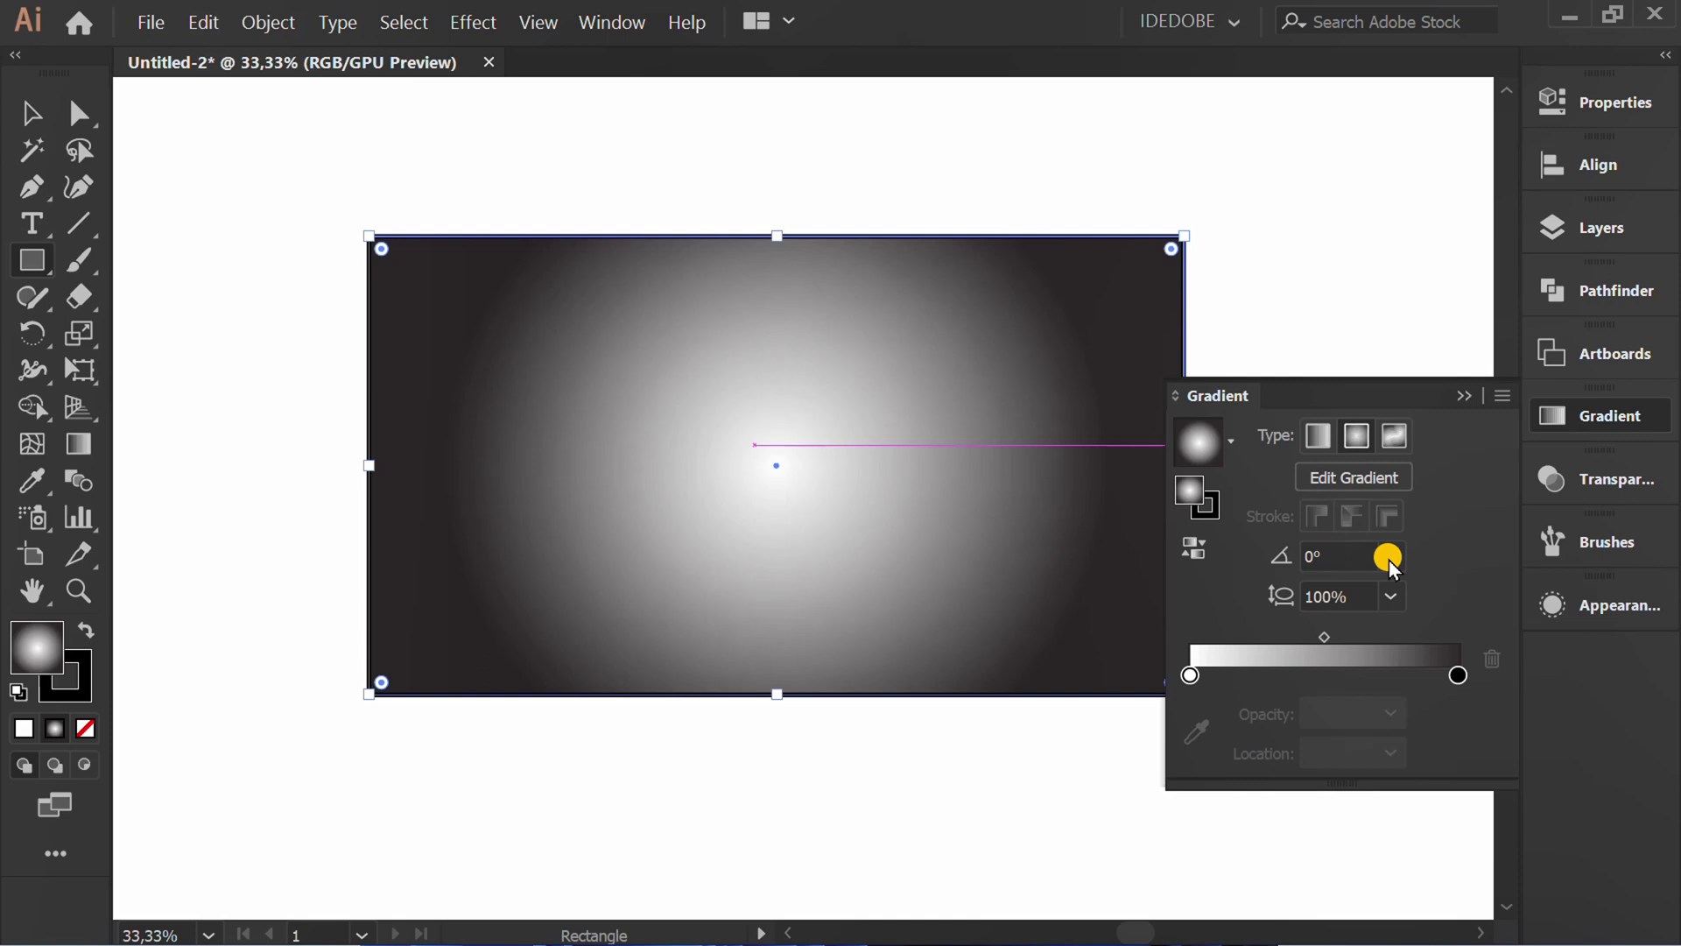
pyautogui.doubleClick(1460, 679)
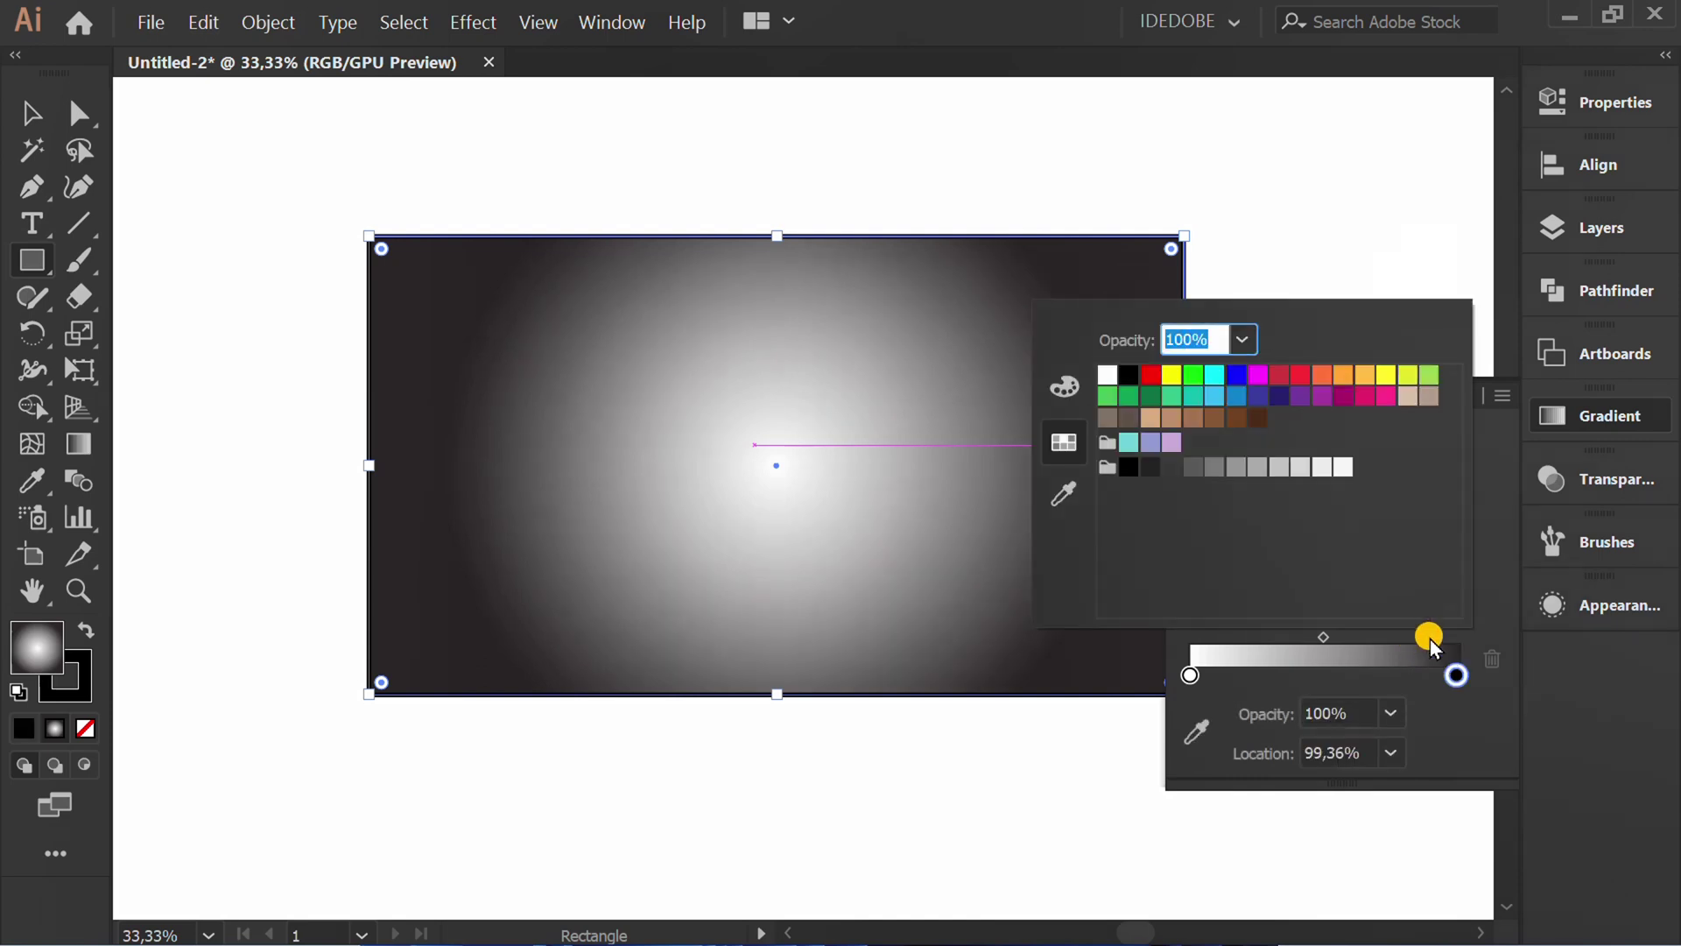
pyautogui.click(1127, 376)
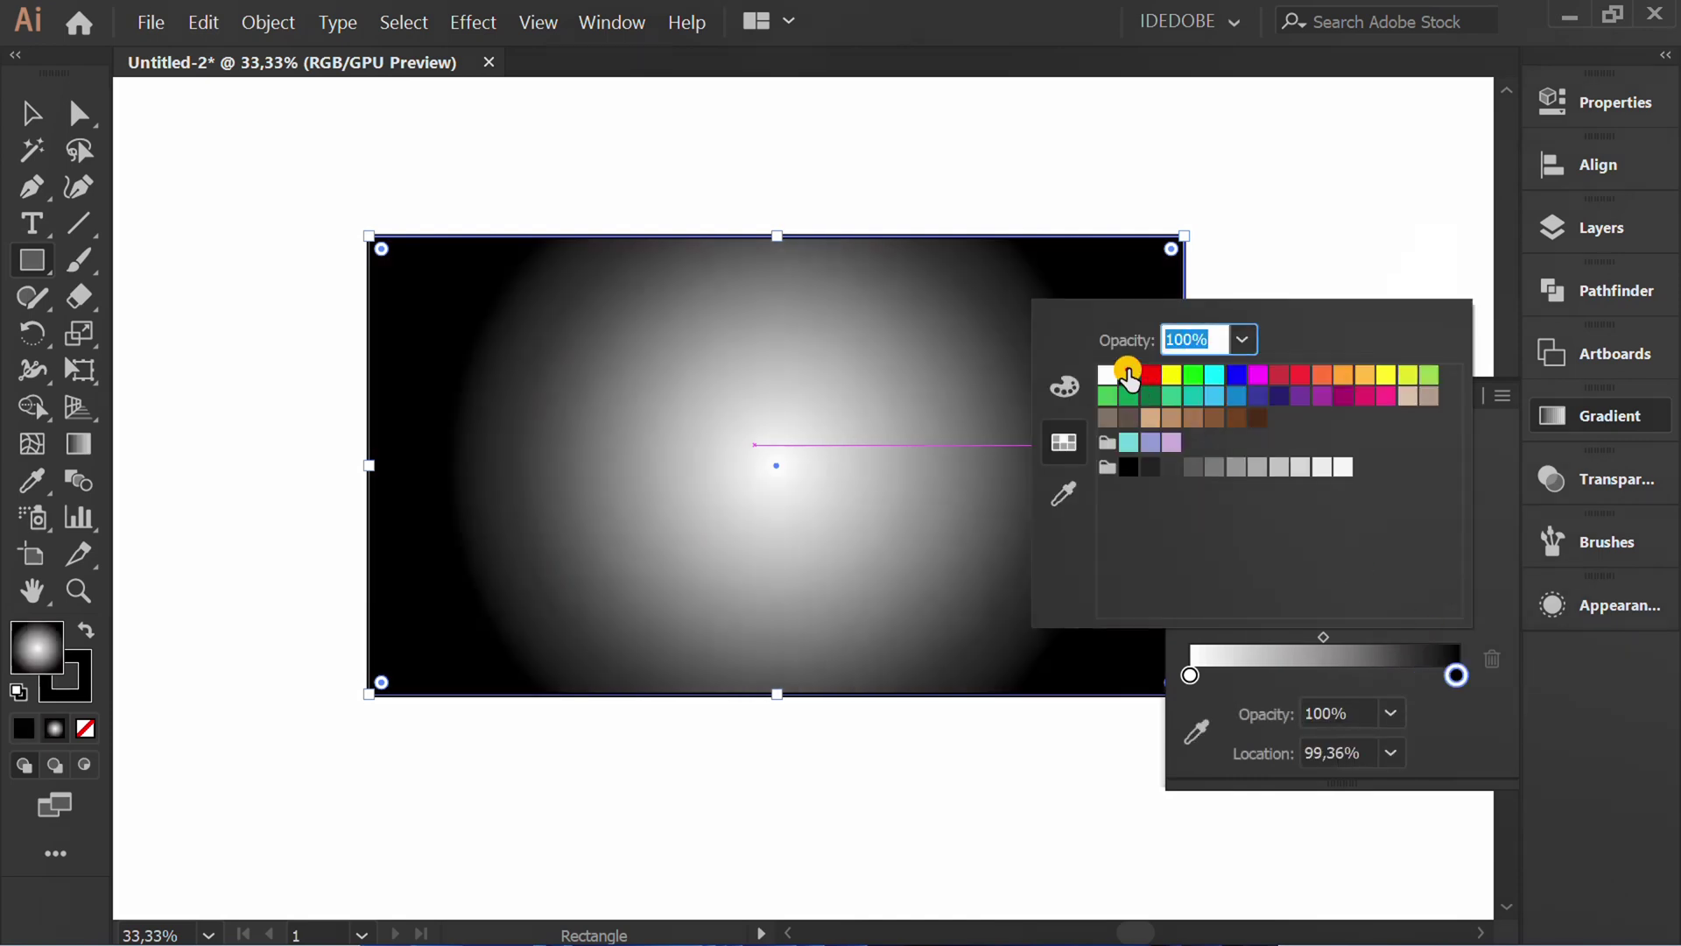
pyautogui.click(1434, 730)
pyautogui.doubleClick(1182, 673)
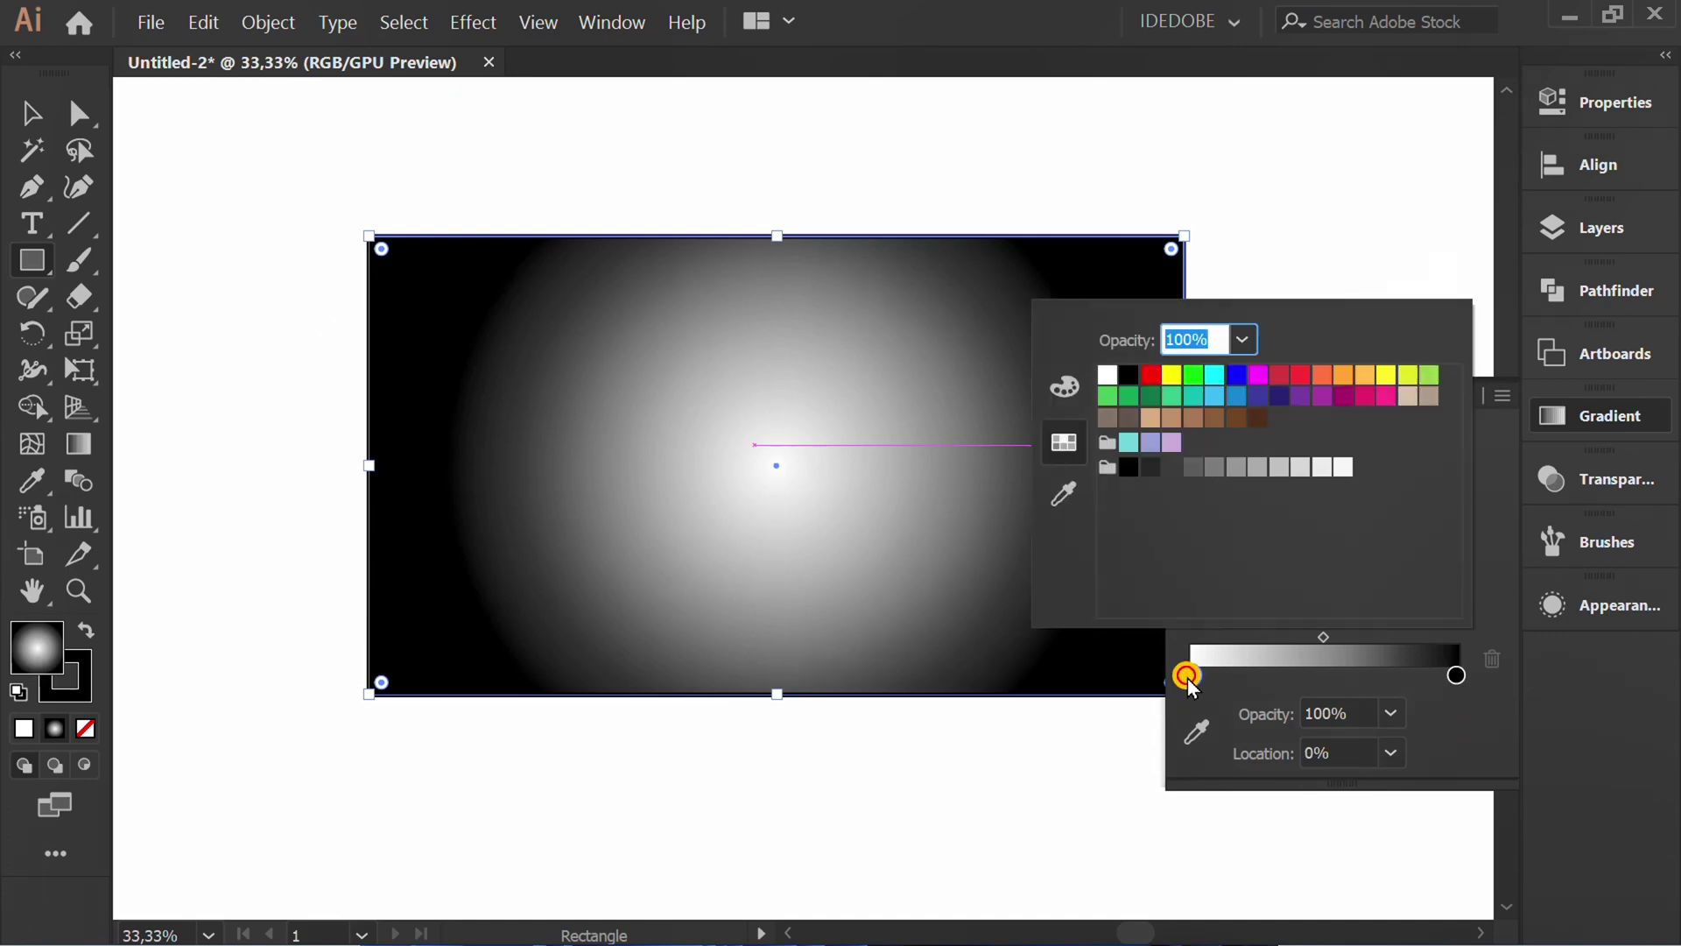
pyautogui.click(1234, 377)
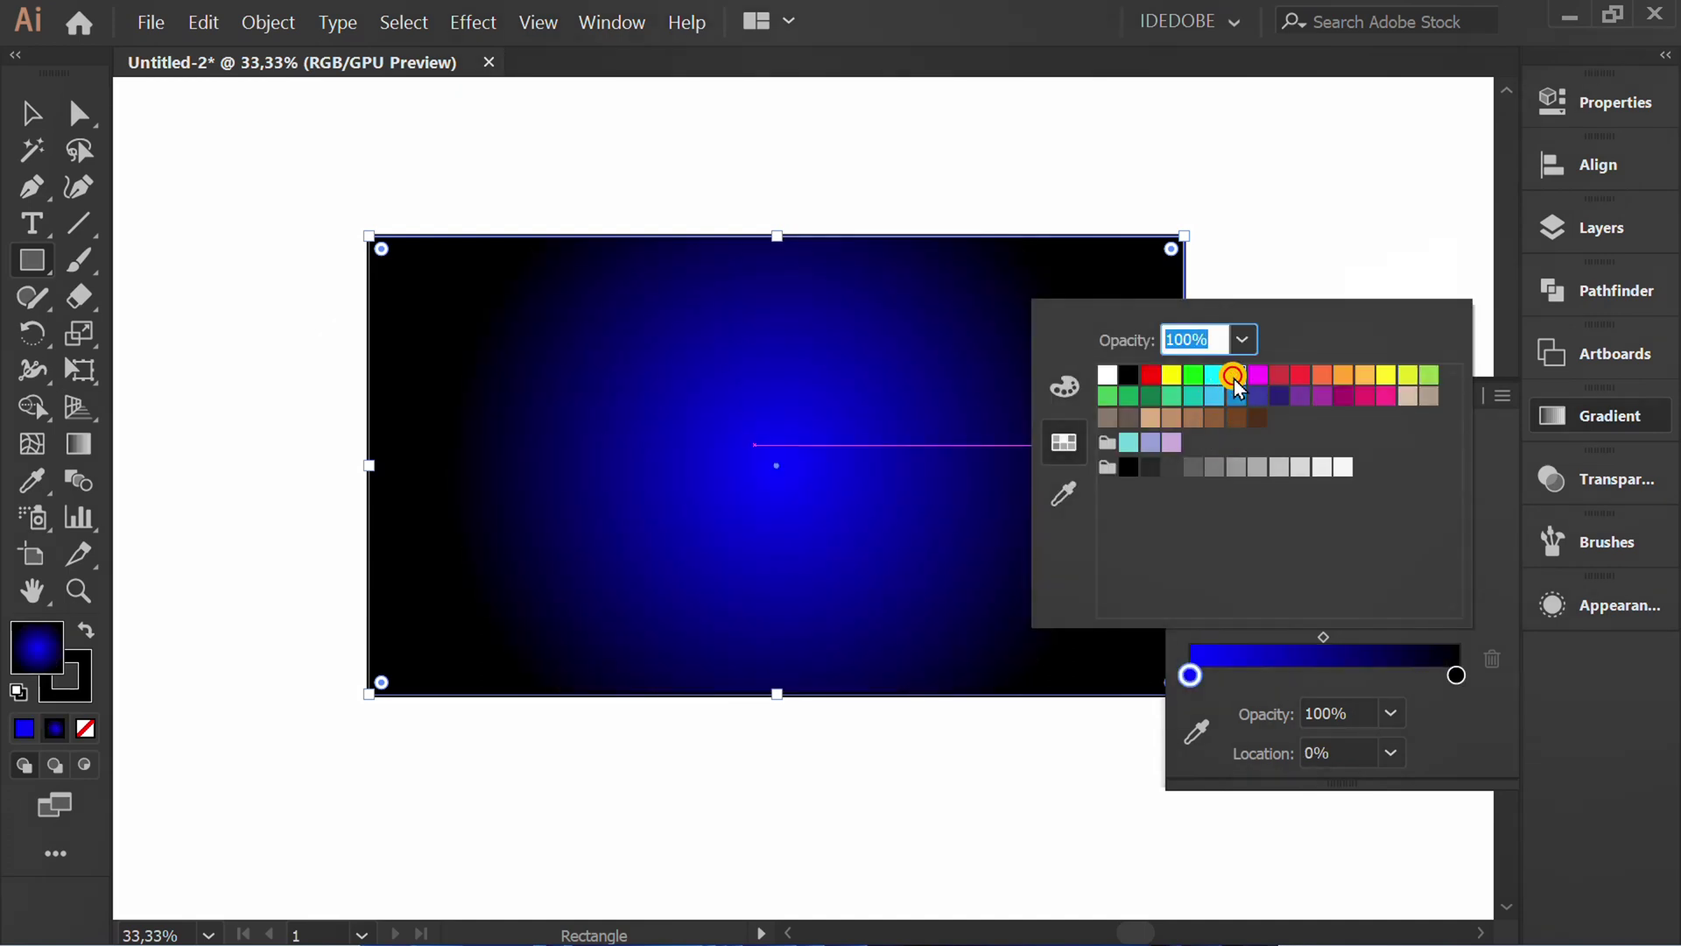
# Set the background rectangle's stroke to None
pyautogui.click(1478, 747)
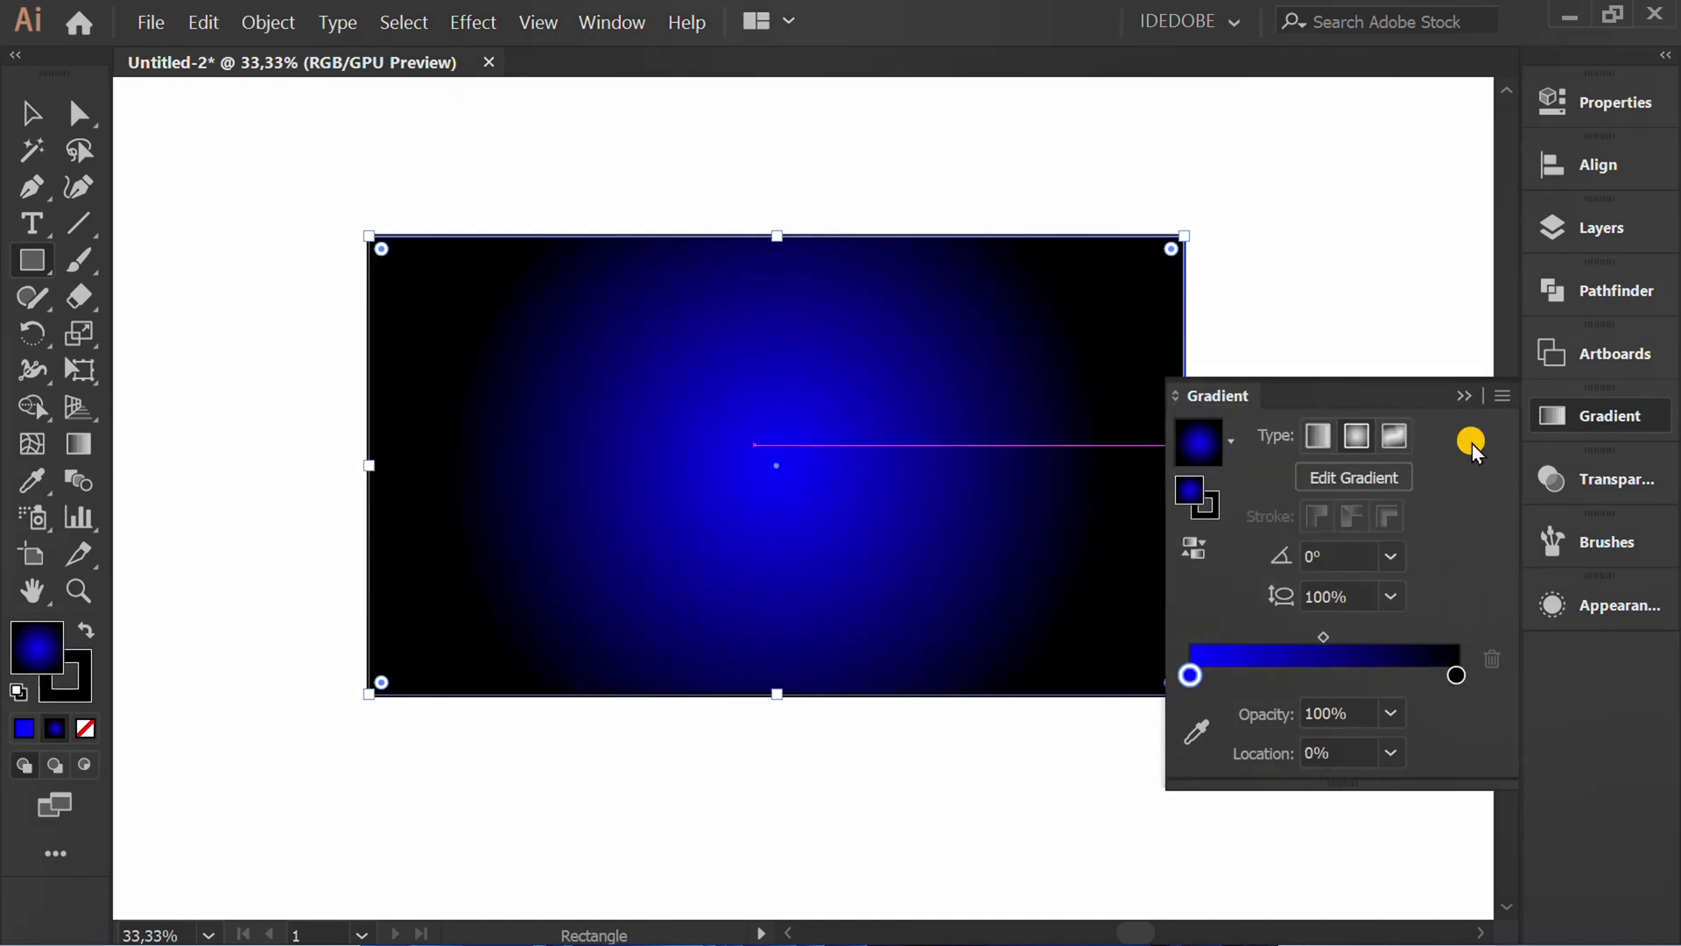
pyautogui.click(1466, 395)
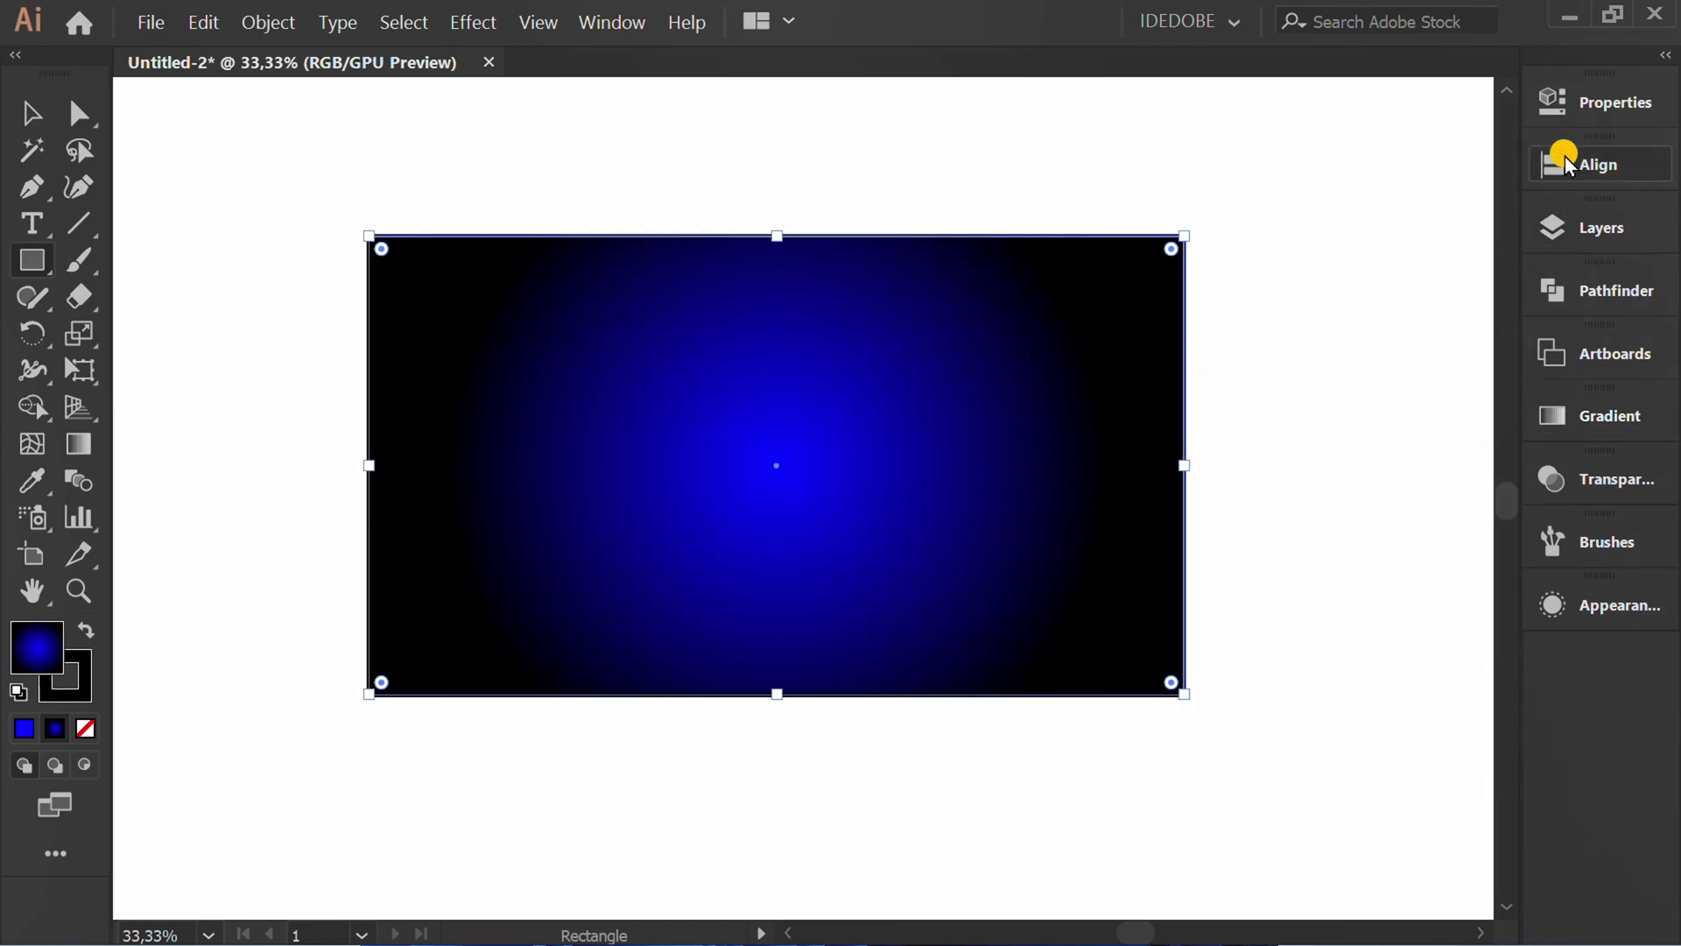
pyautogui.click(1580, 100)
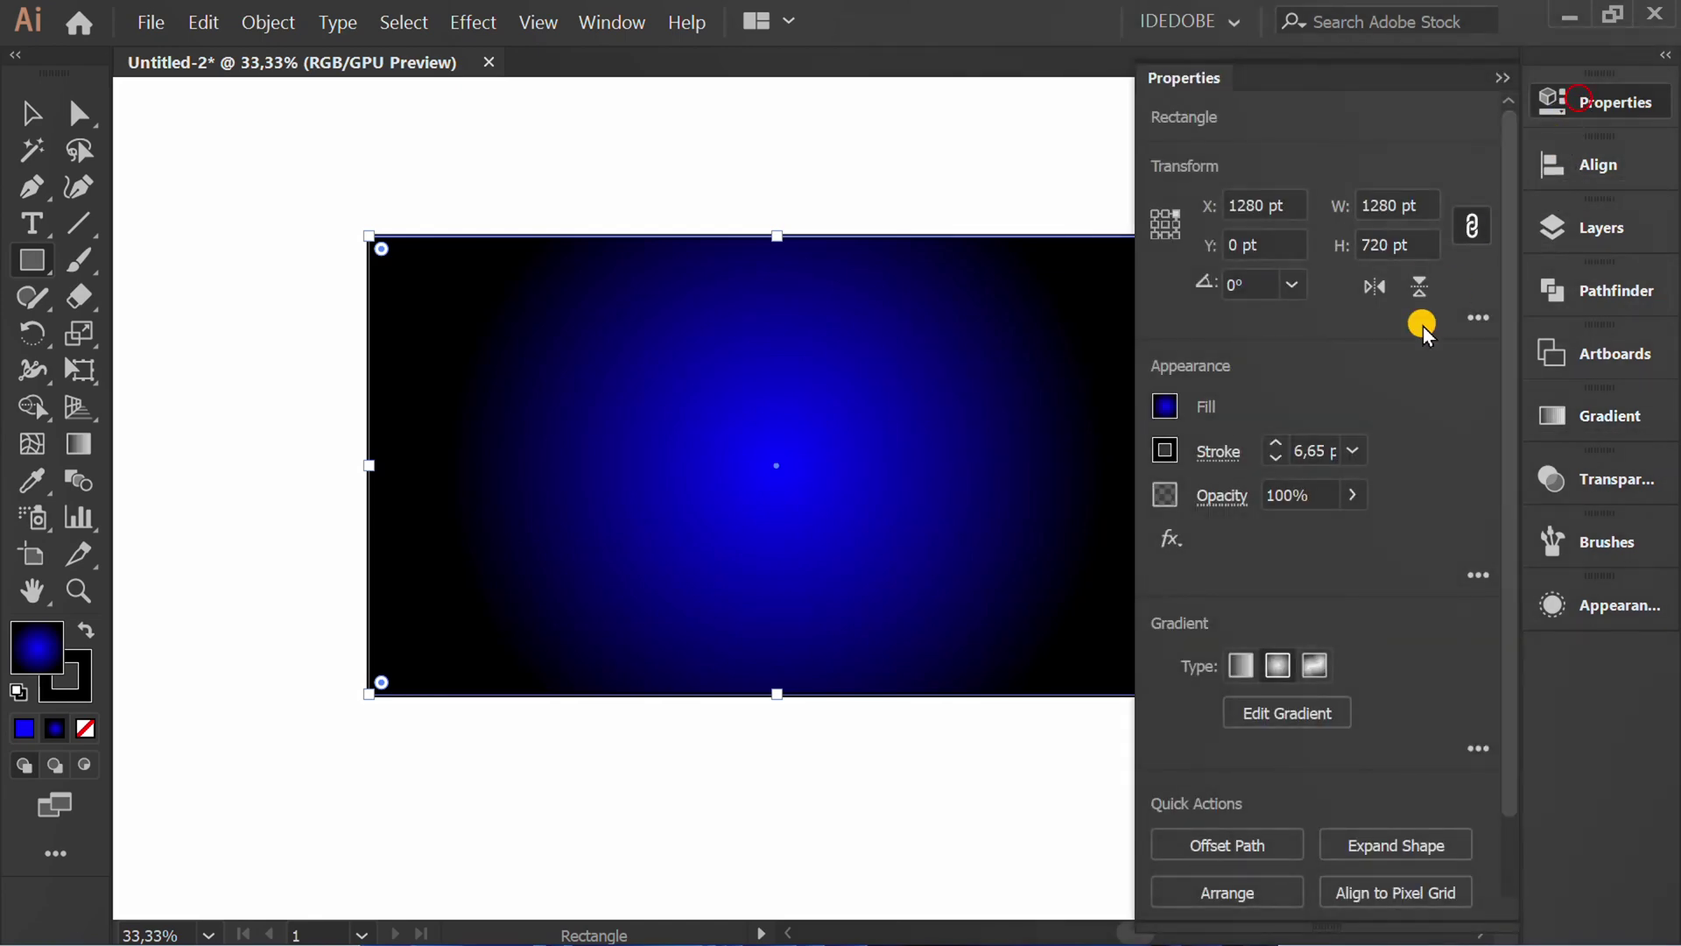
pyautogui.click(1161, 450)
pyautogui.click(821, 568)
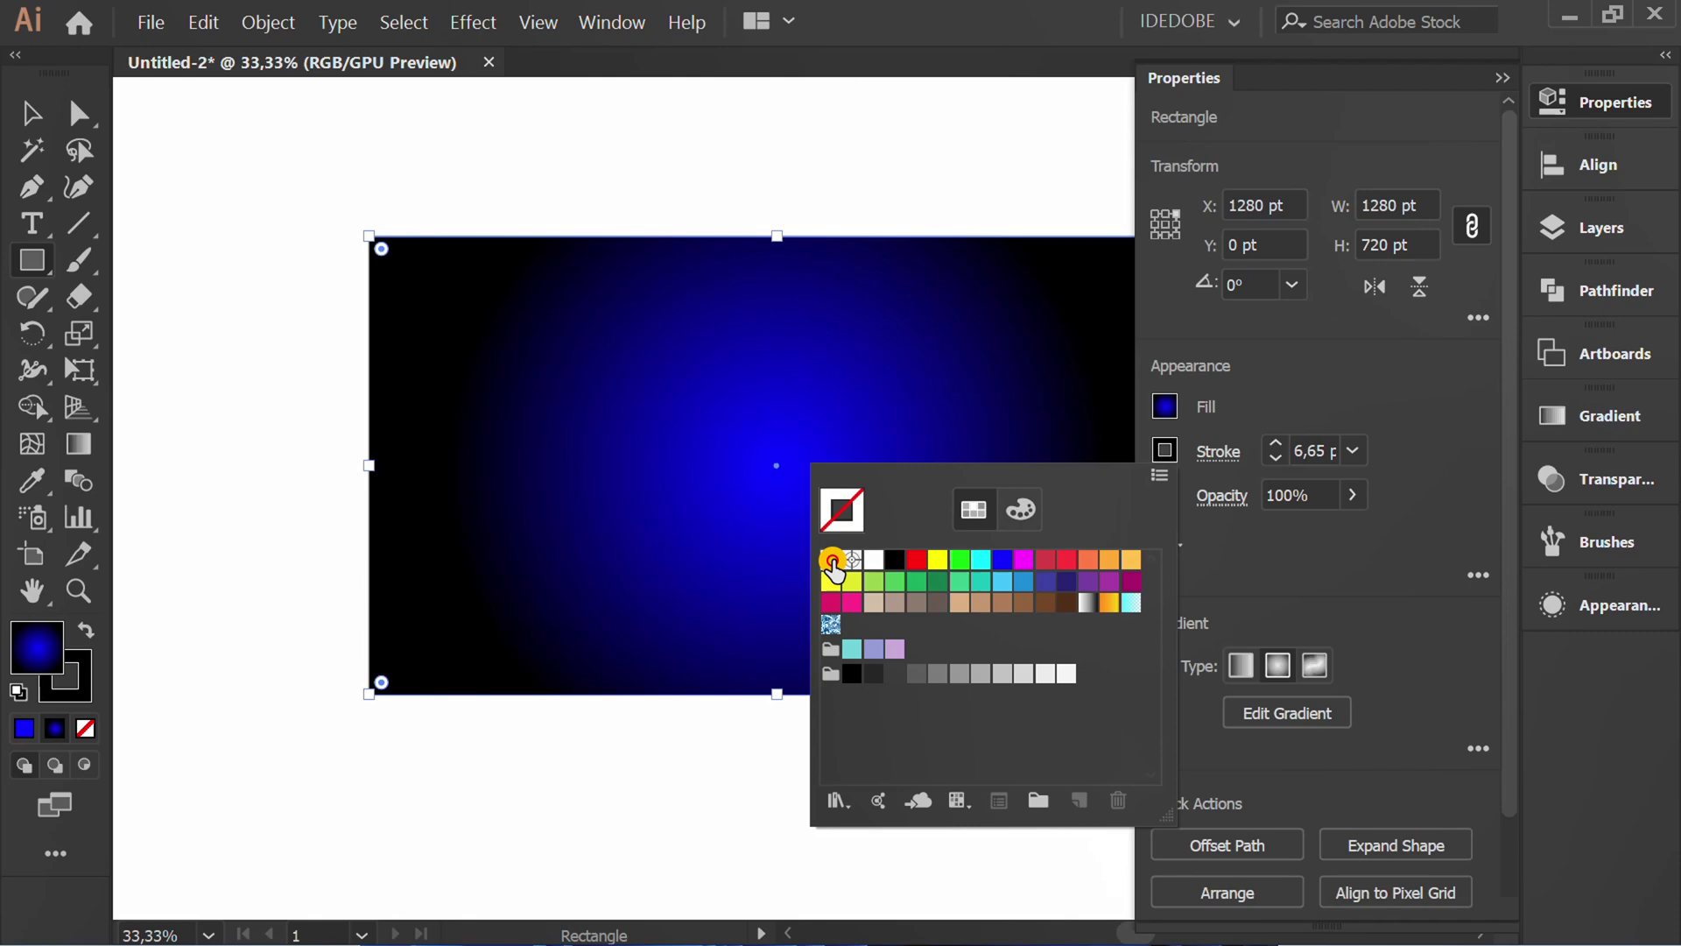
pyautogui.click(1421, 387)
pyautogui.click(1500, 82)
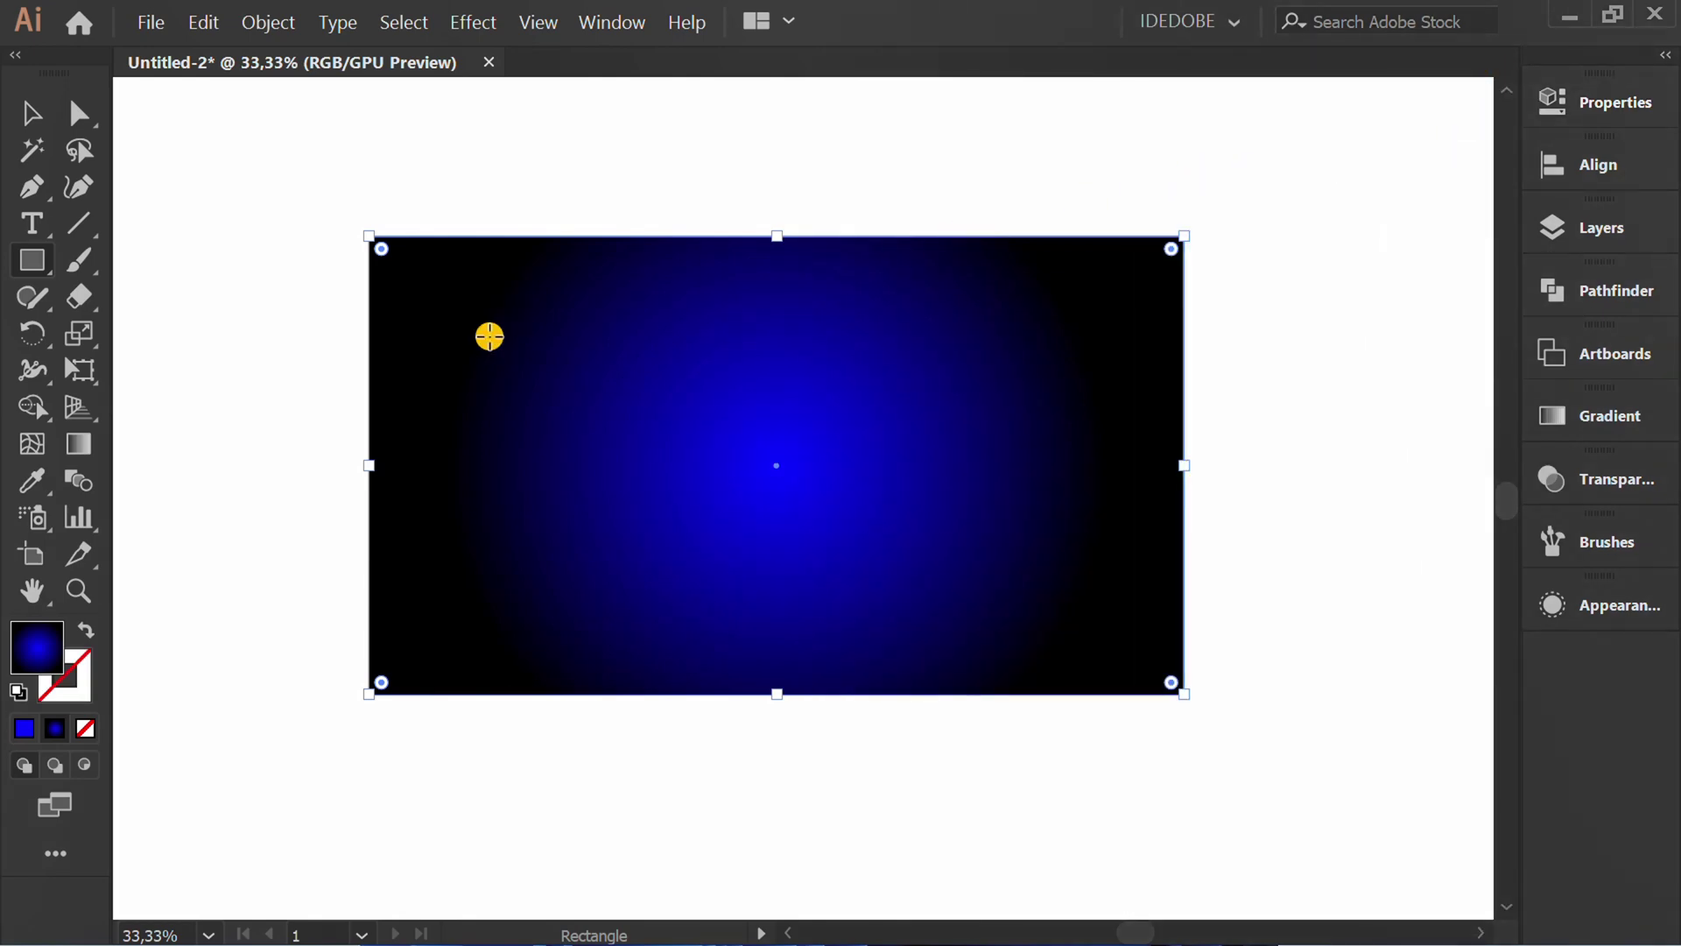
# Send the gradient rectangle behind the fingerprint and lock it
pyautogui.rightClick(466, 322)
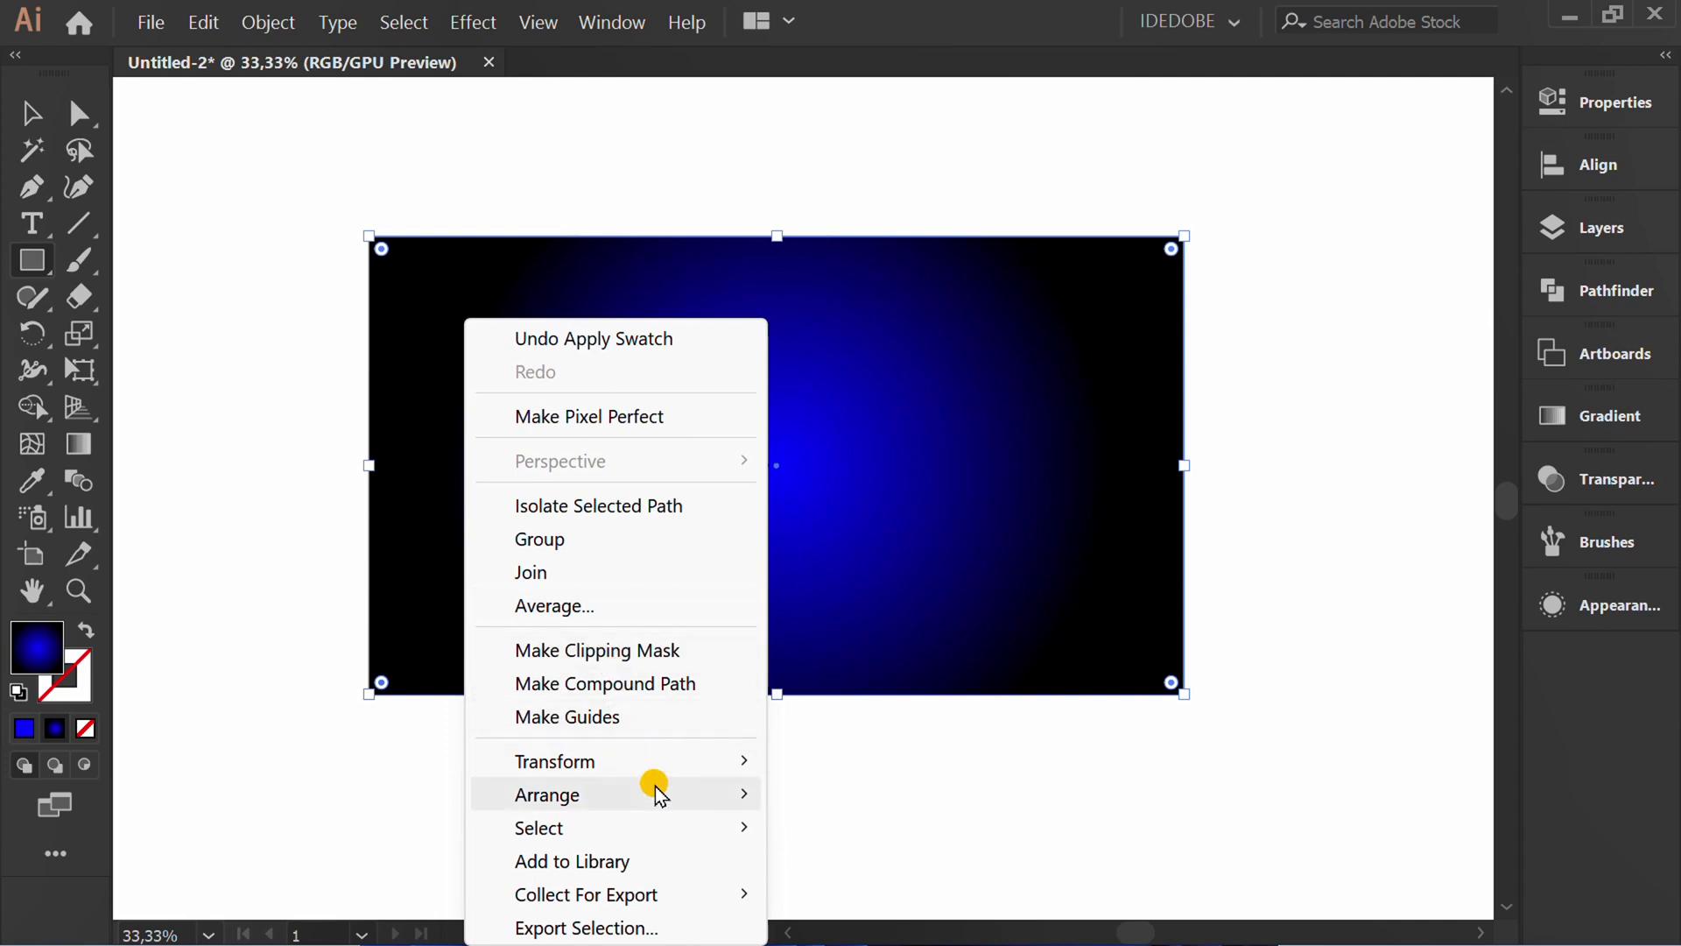
pyautogui.moveTo(546, 796)
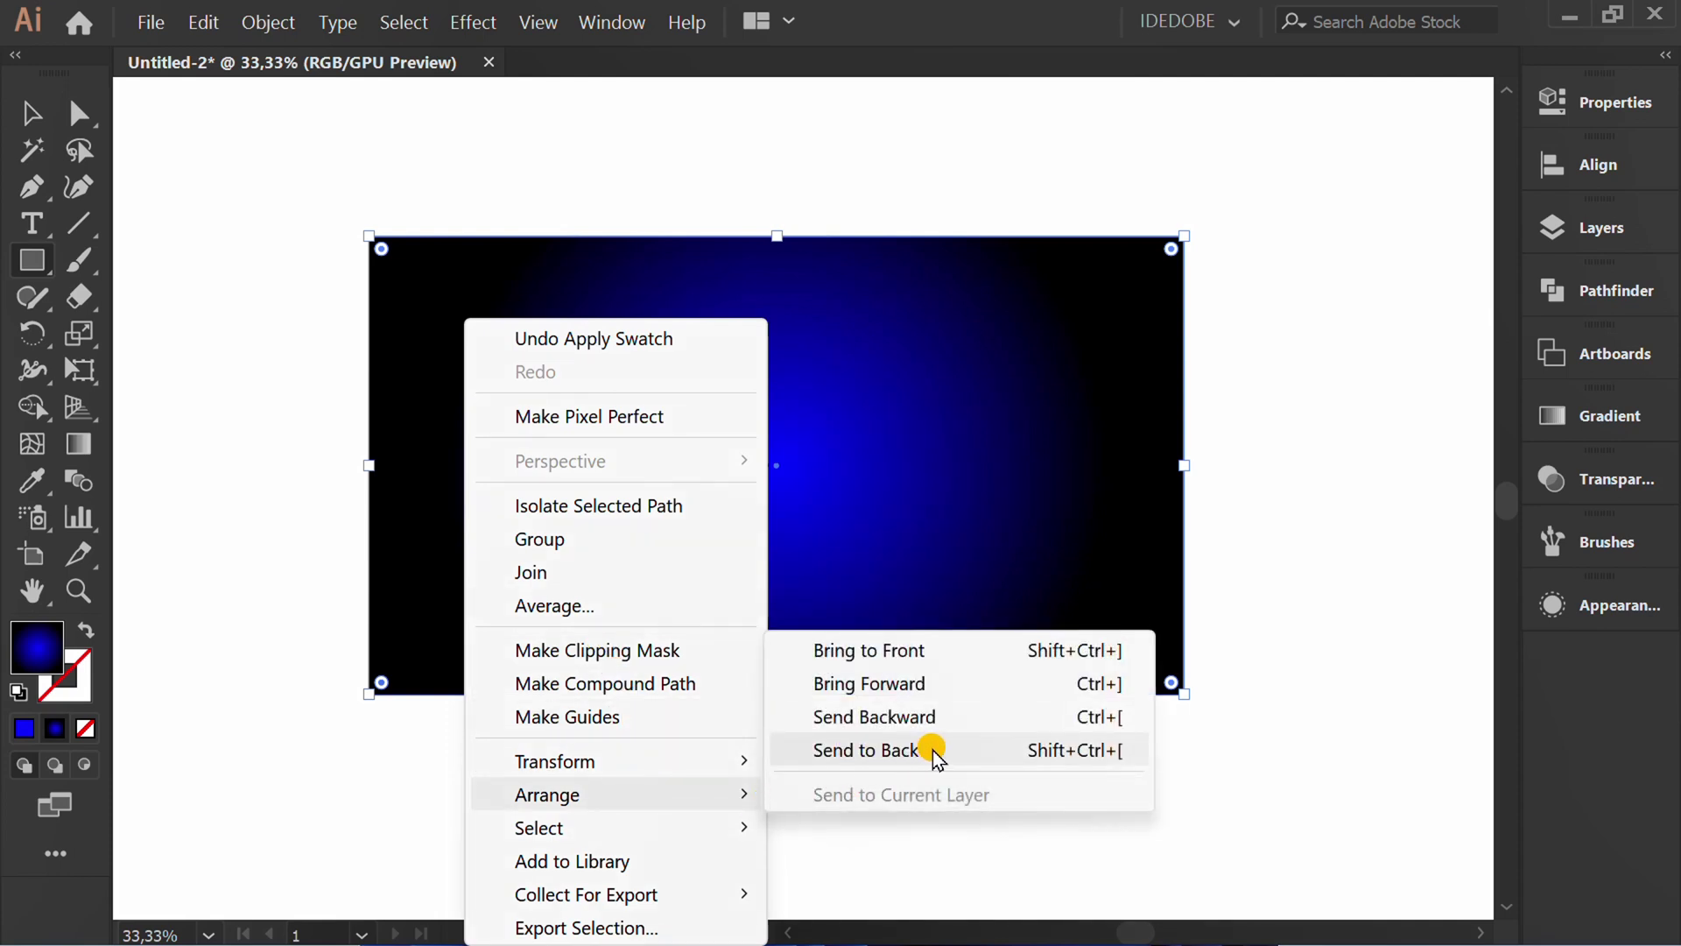
pyautogui.click(935, 752)
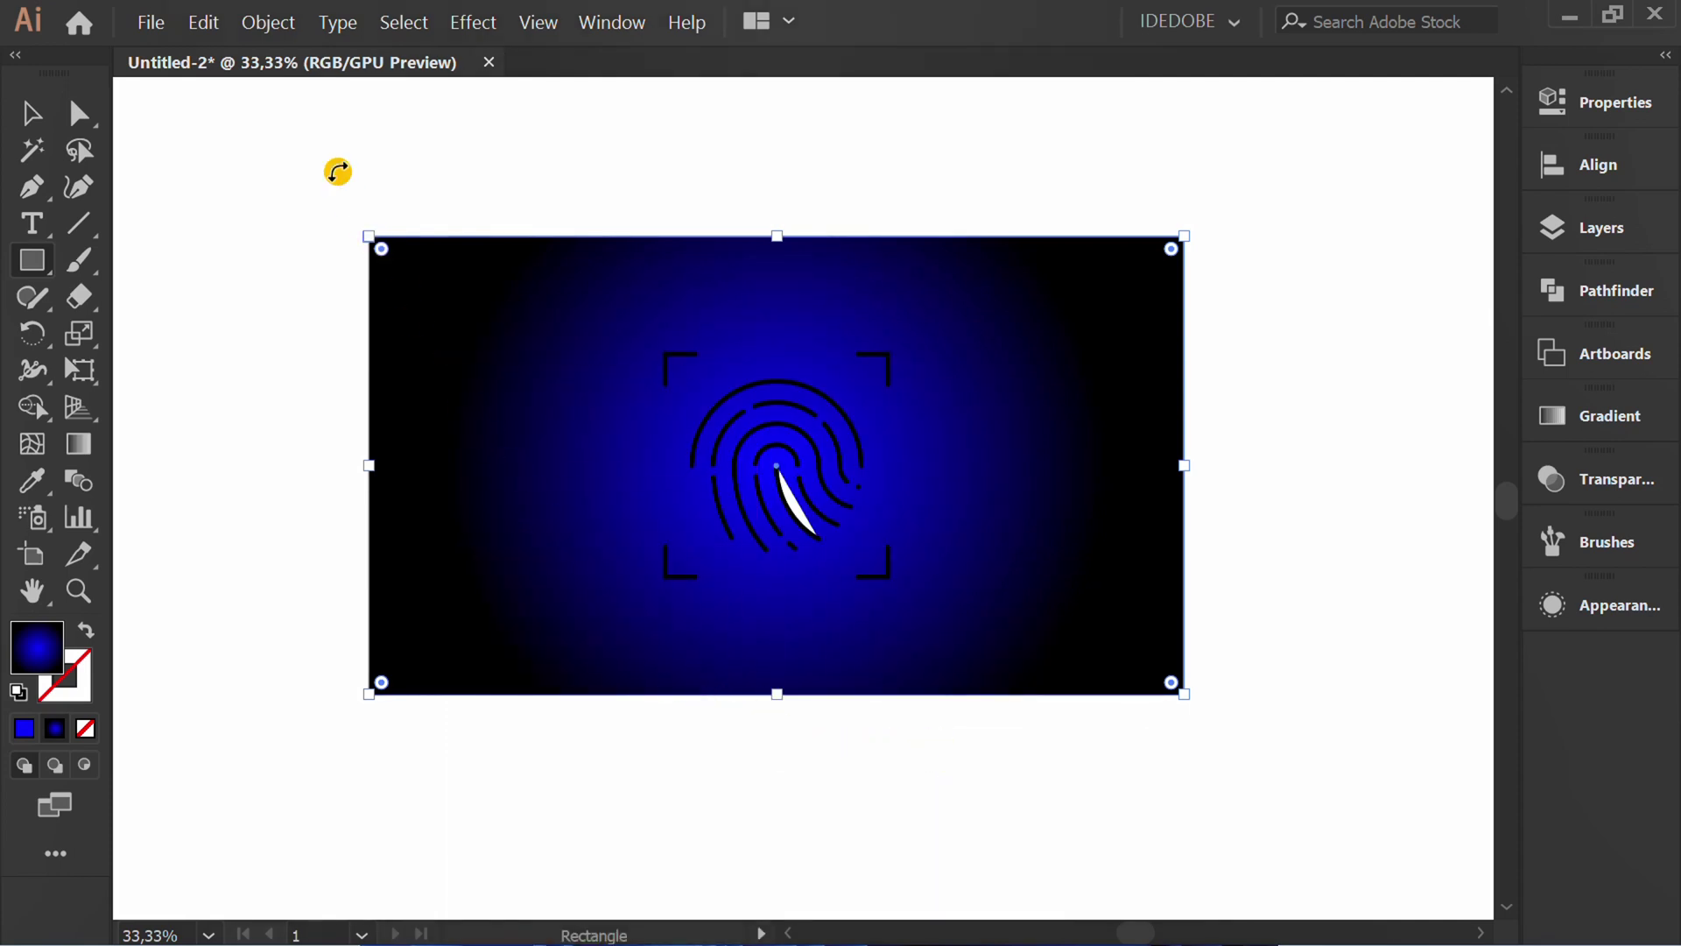
pyautogui.click(273, 29)
pyautogui.moveTo(378, 194)
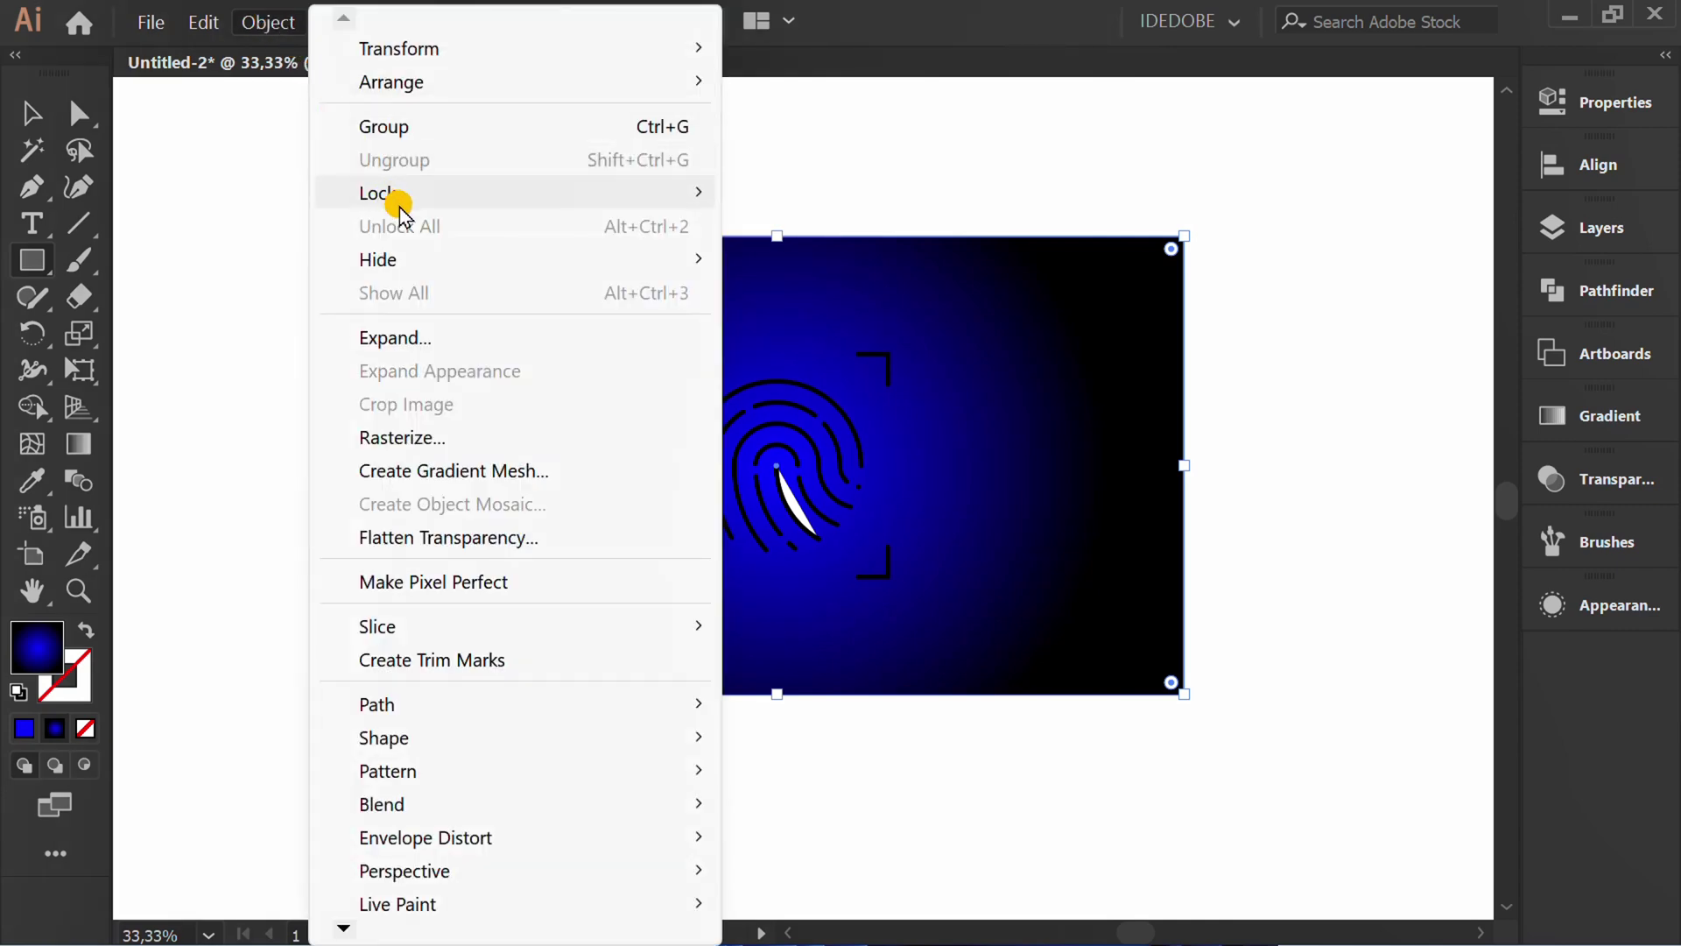
pyautogui.click(887, 191)
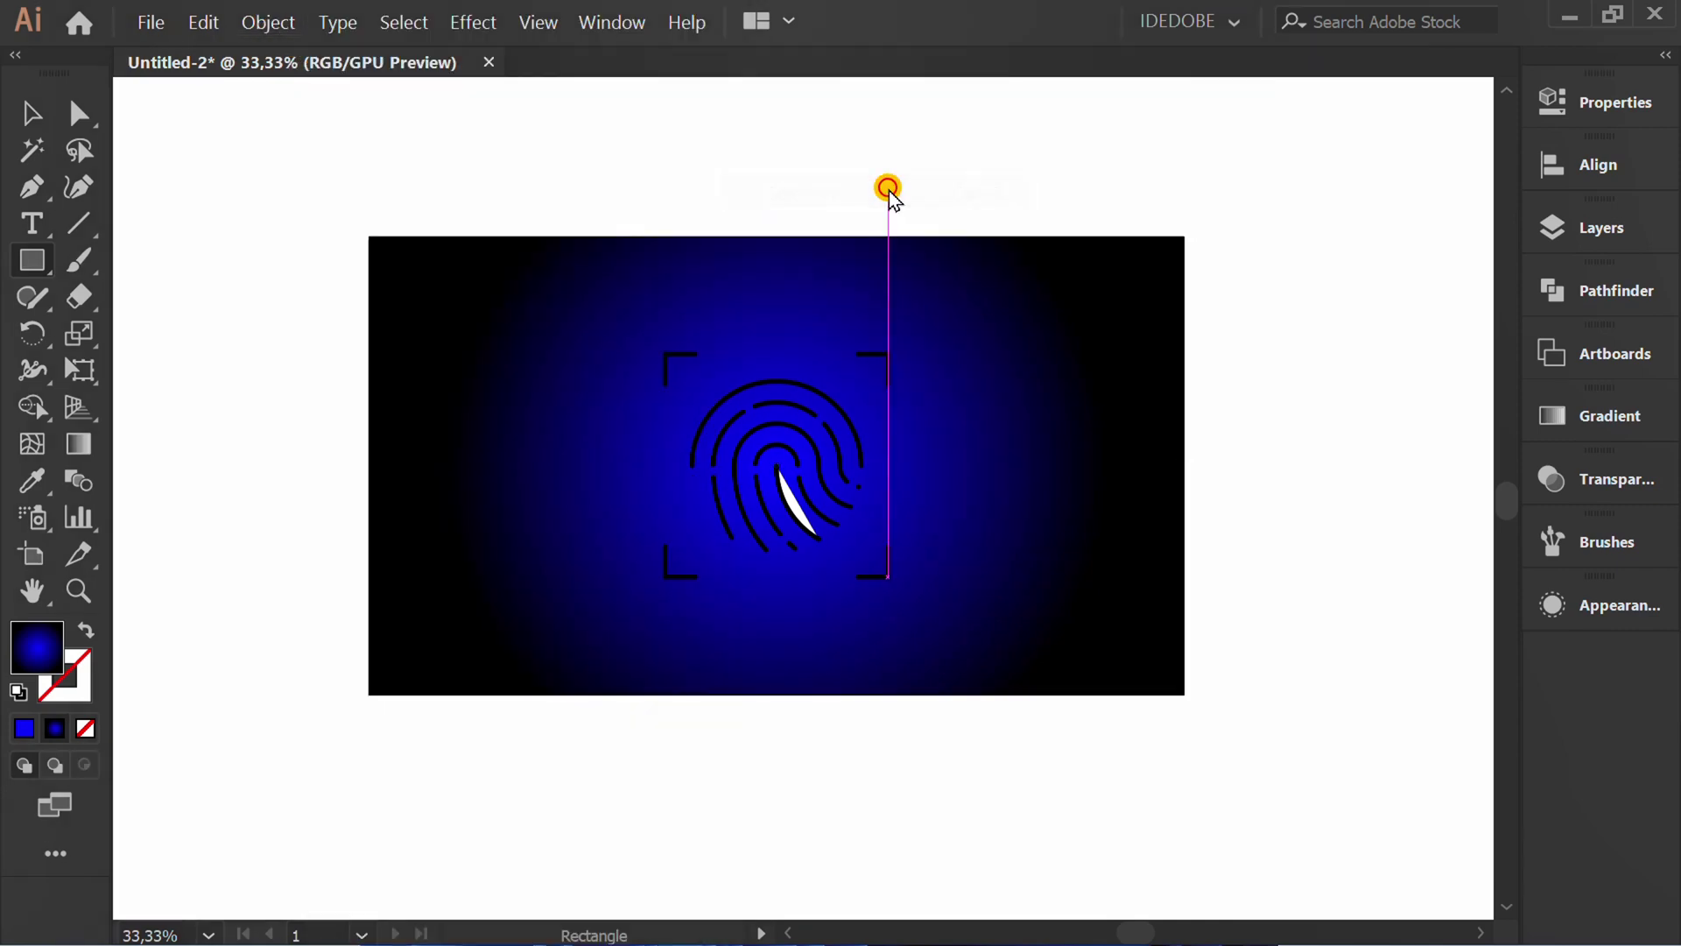
pyautogui.keyDown('alt'); pyautogui.scroll(1, 849, 481); pyautogui.keyUp('alt')
# Select the fingerprint and corner brackets and remove their fill
pyautogui.press('v')
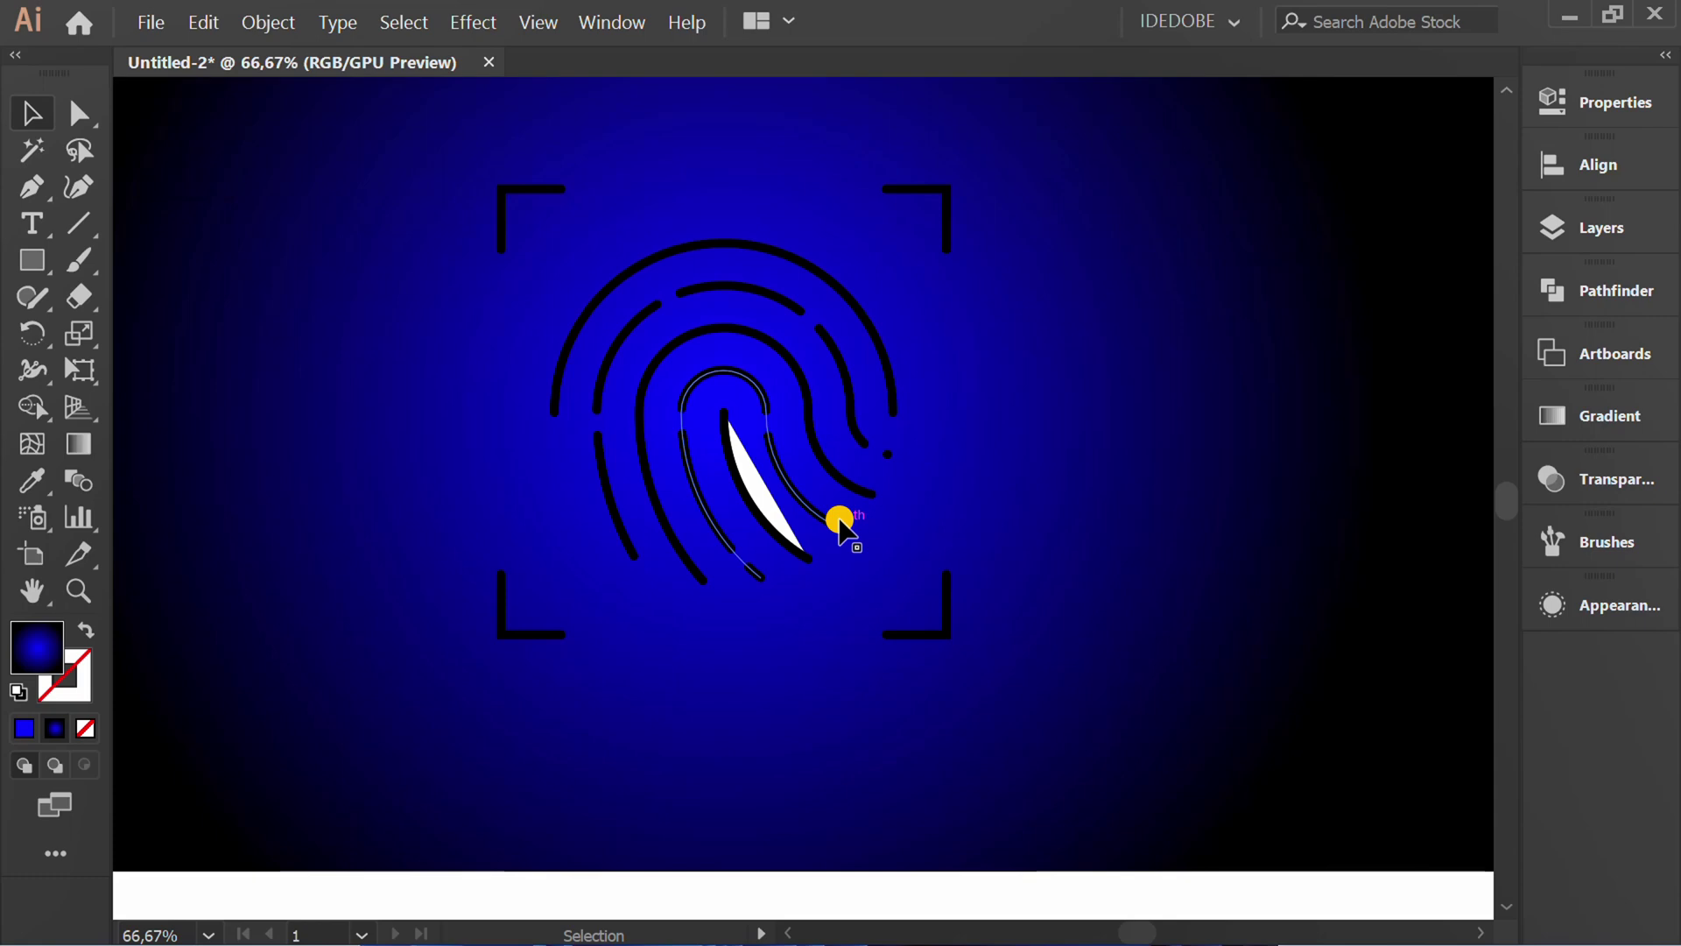
pyautogui.moveTo(1009, 146)
pyautogui.mouseDown()
pyautogui.moveTo(444, 649)
pyautogui.moveTo(375, 679)
pyautogui.mouseUp()
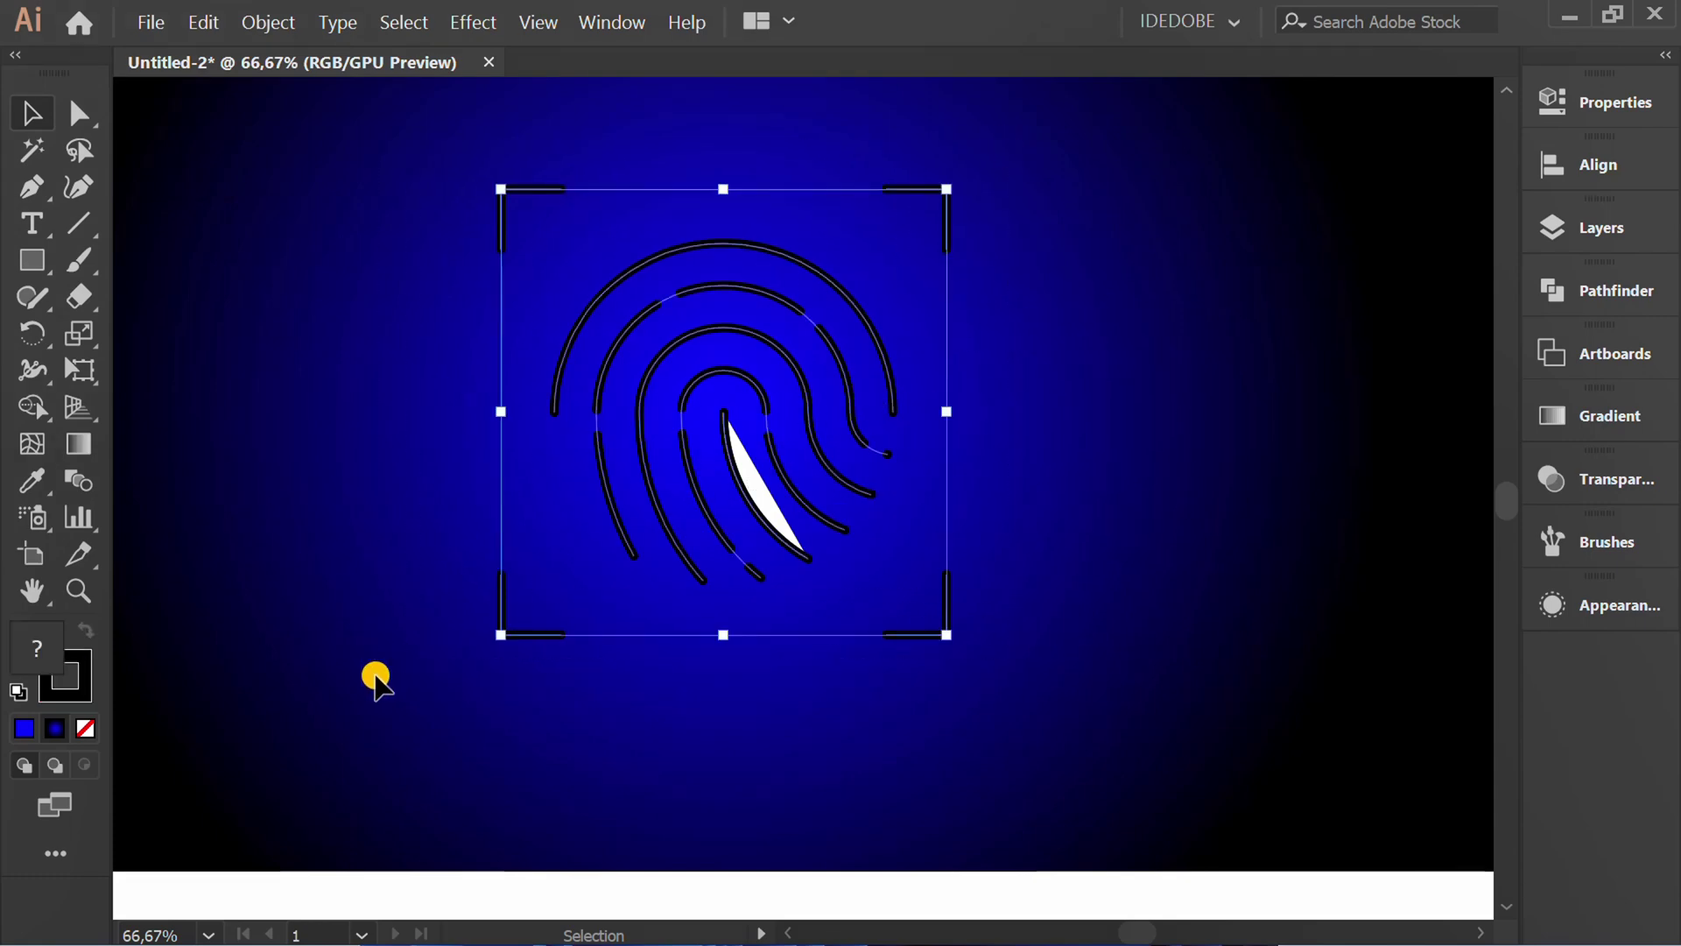
pyautogui.press('/')
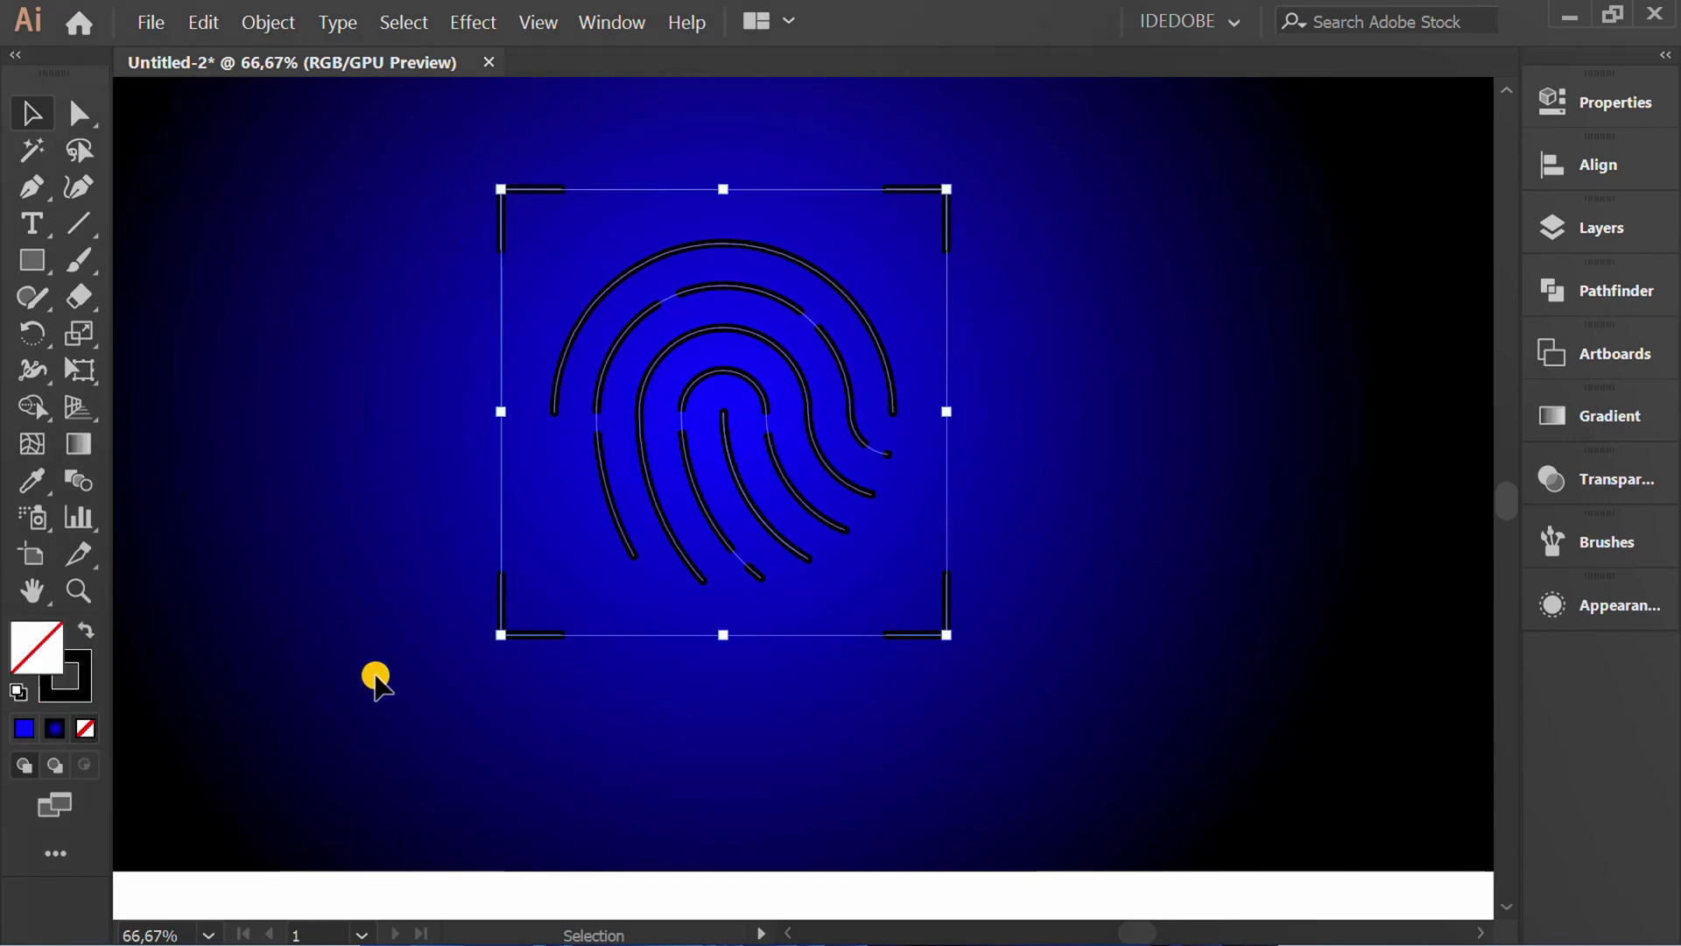
pyautogui.scroll(-2, 1111, 447)
# Give the fingerprint strokes a white colour, then zoom in and reselect the group
pyautogui.click(1593, 103)
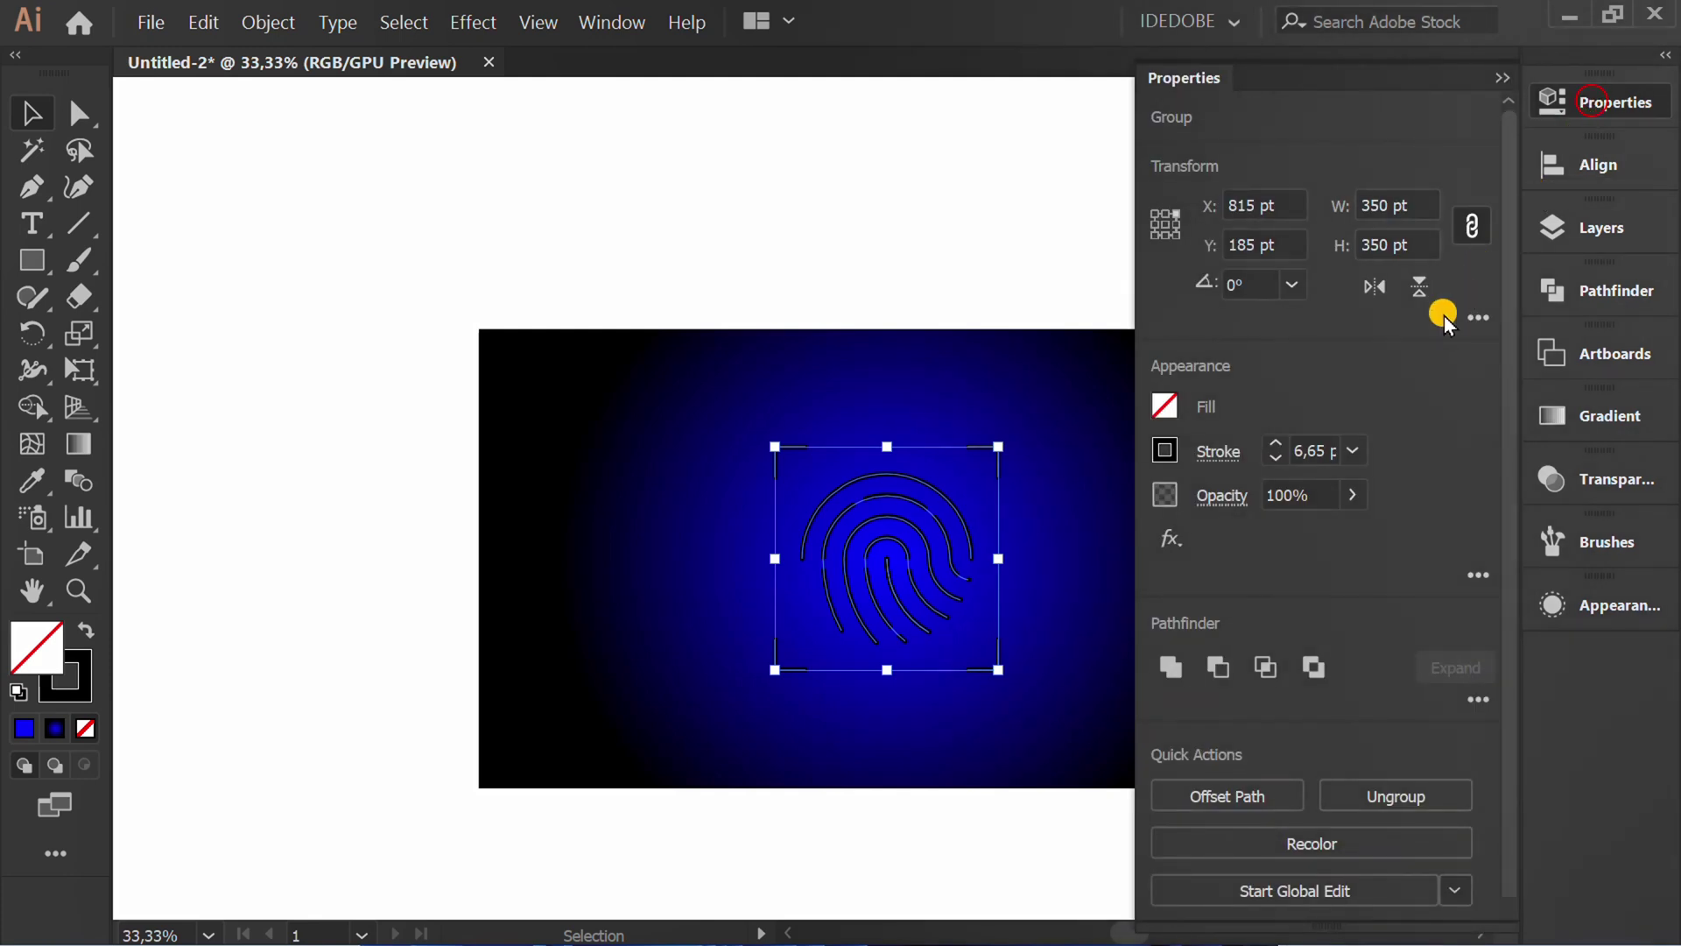
pyautogui.click(1165, 452)
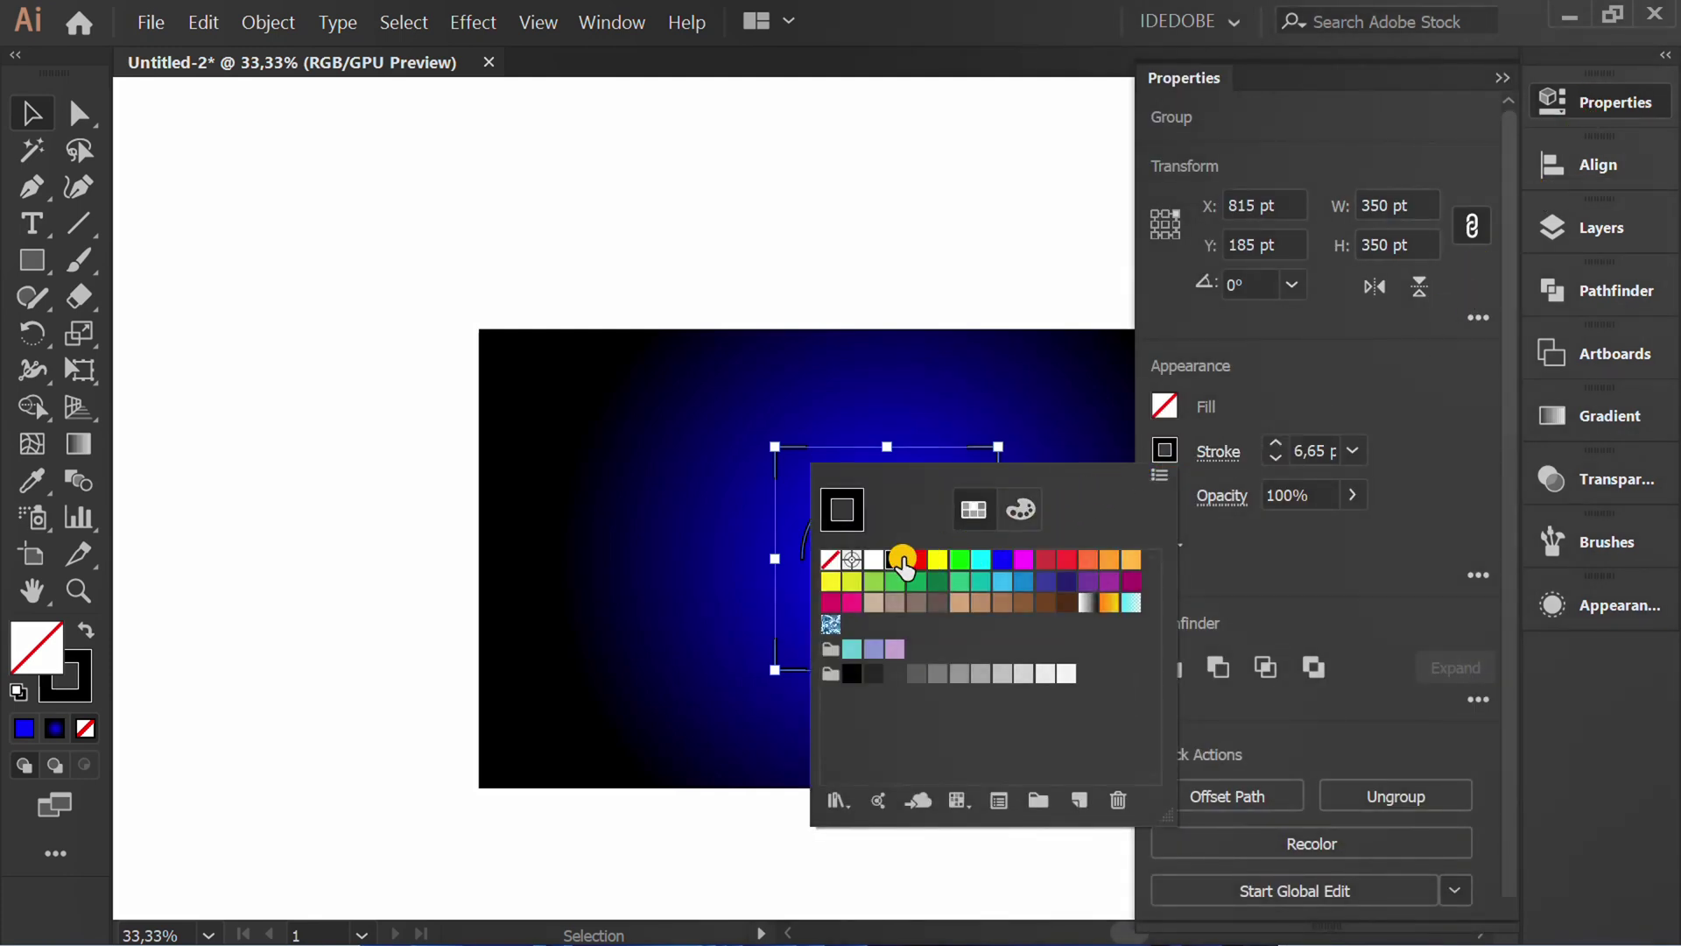
pyautogui.click(872, 563)
pyautogui.click(421, 618)
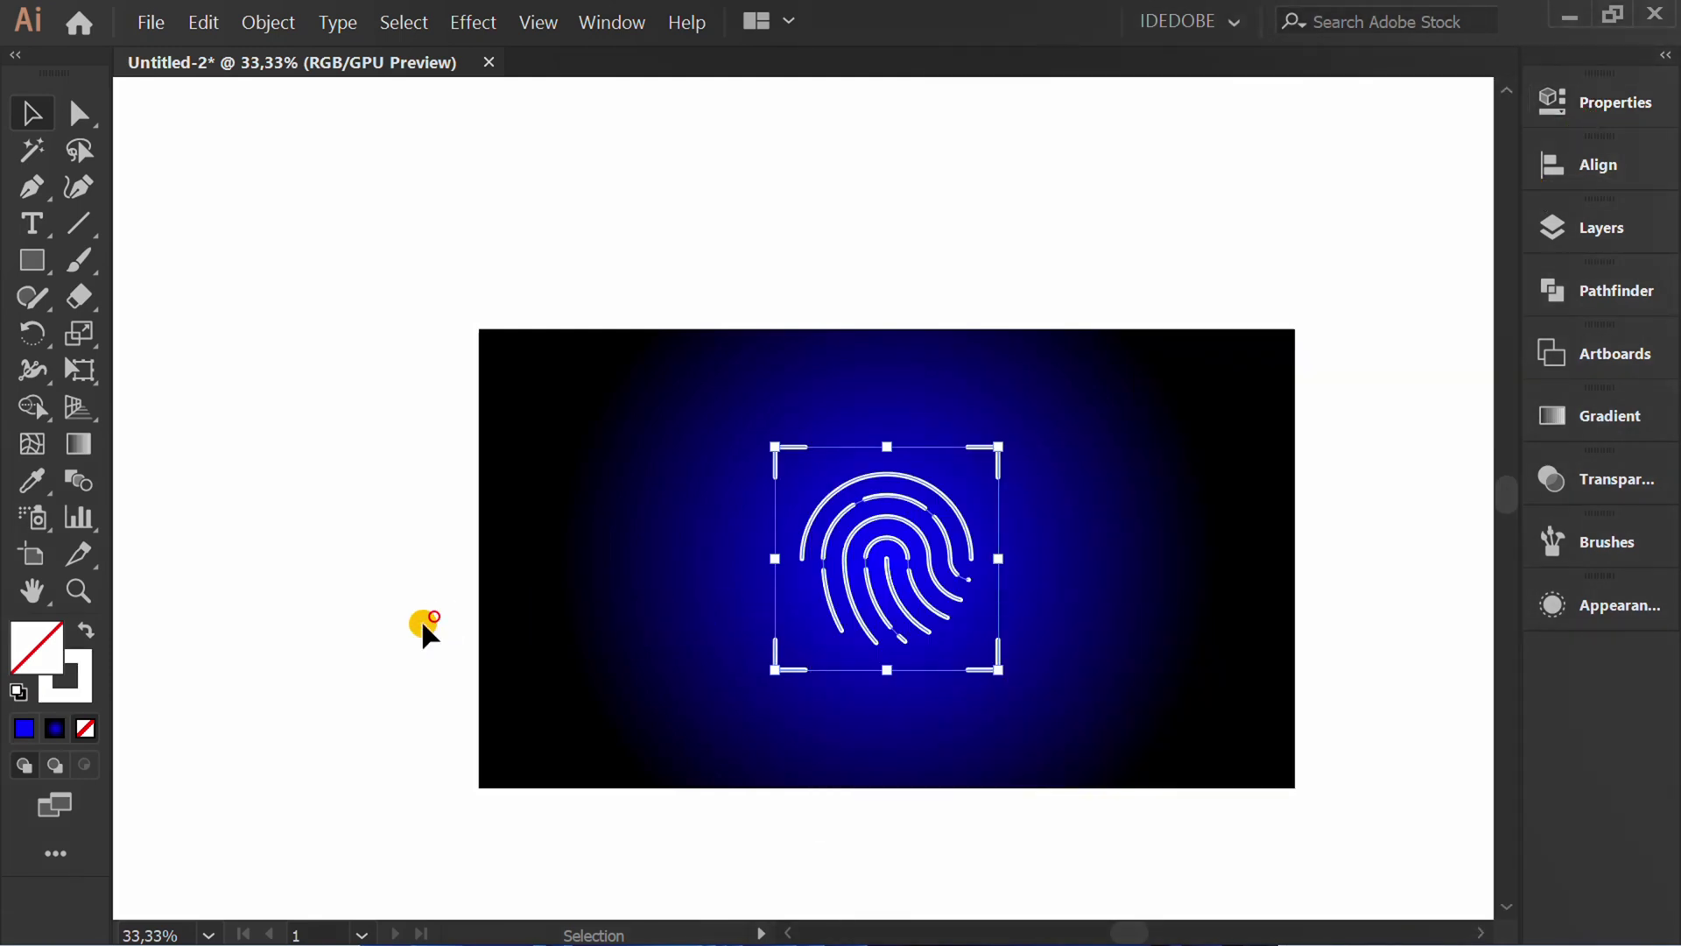
pyautogui.hotkey('ctrl', '+')
pyautogui.hotkey('ctrl', '+')
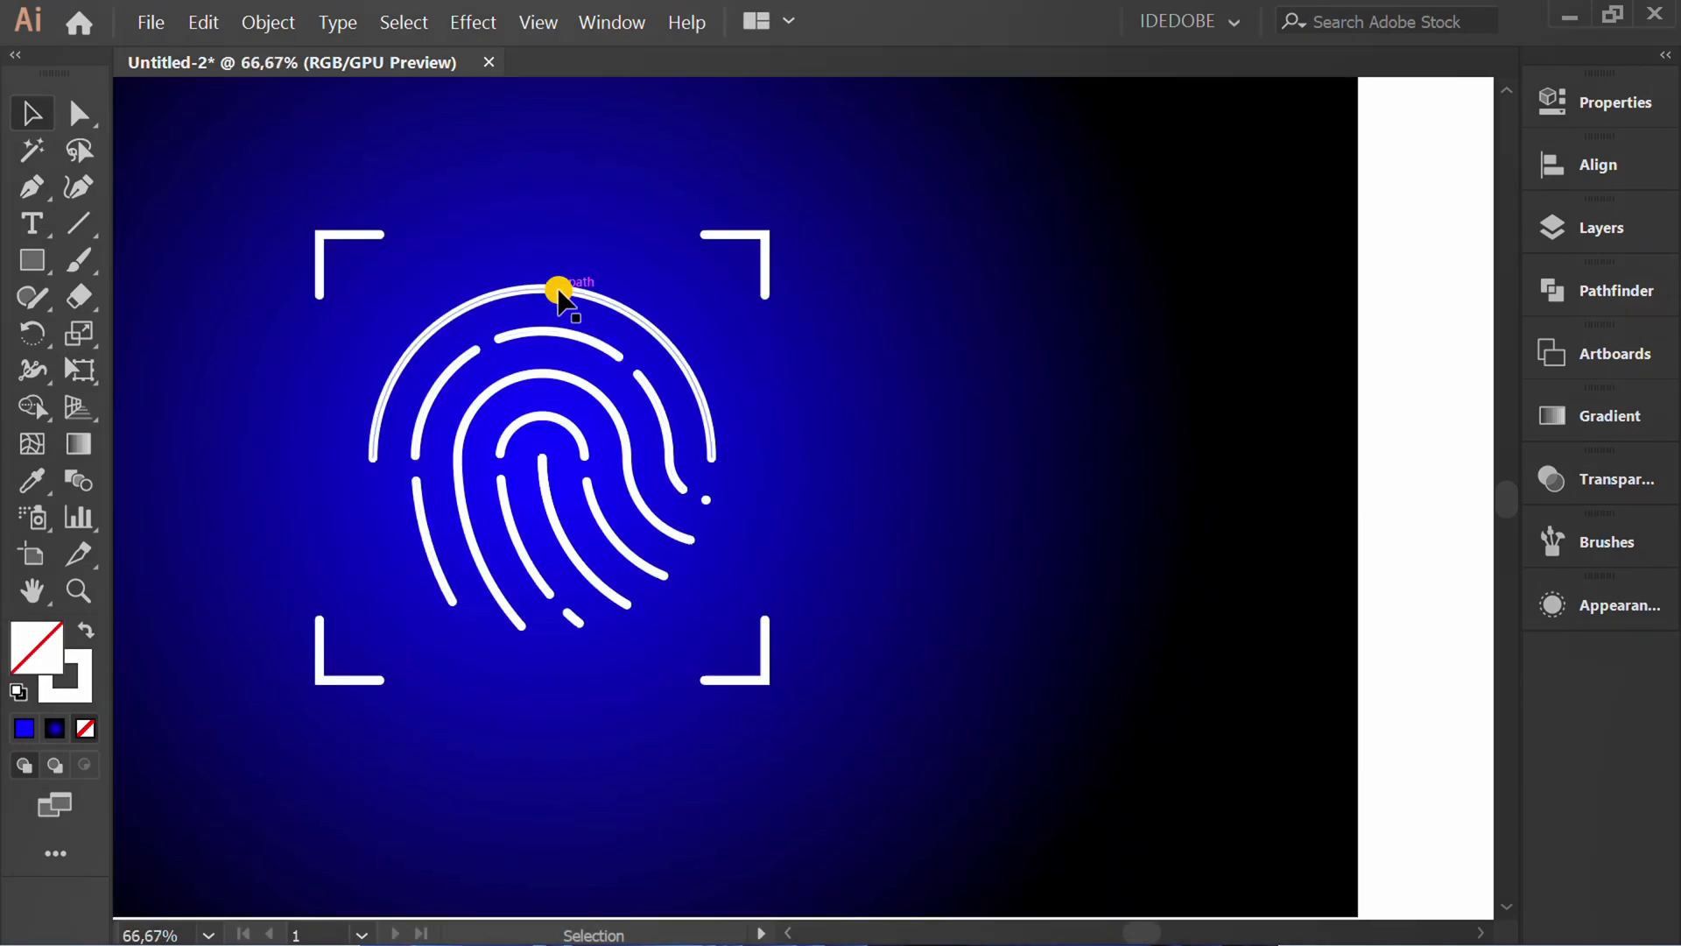
pyautogui.click(555, 287)
# Start an Outer Glow effect on the fingerprint and set its colour to White
pyautogui.click(468, 24)
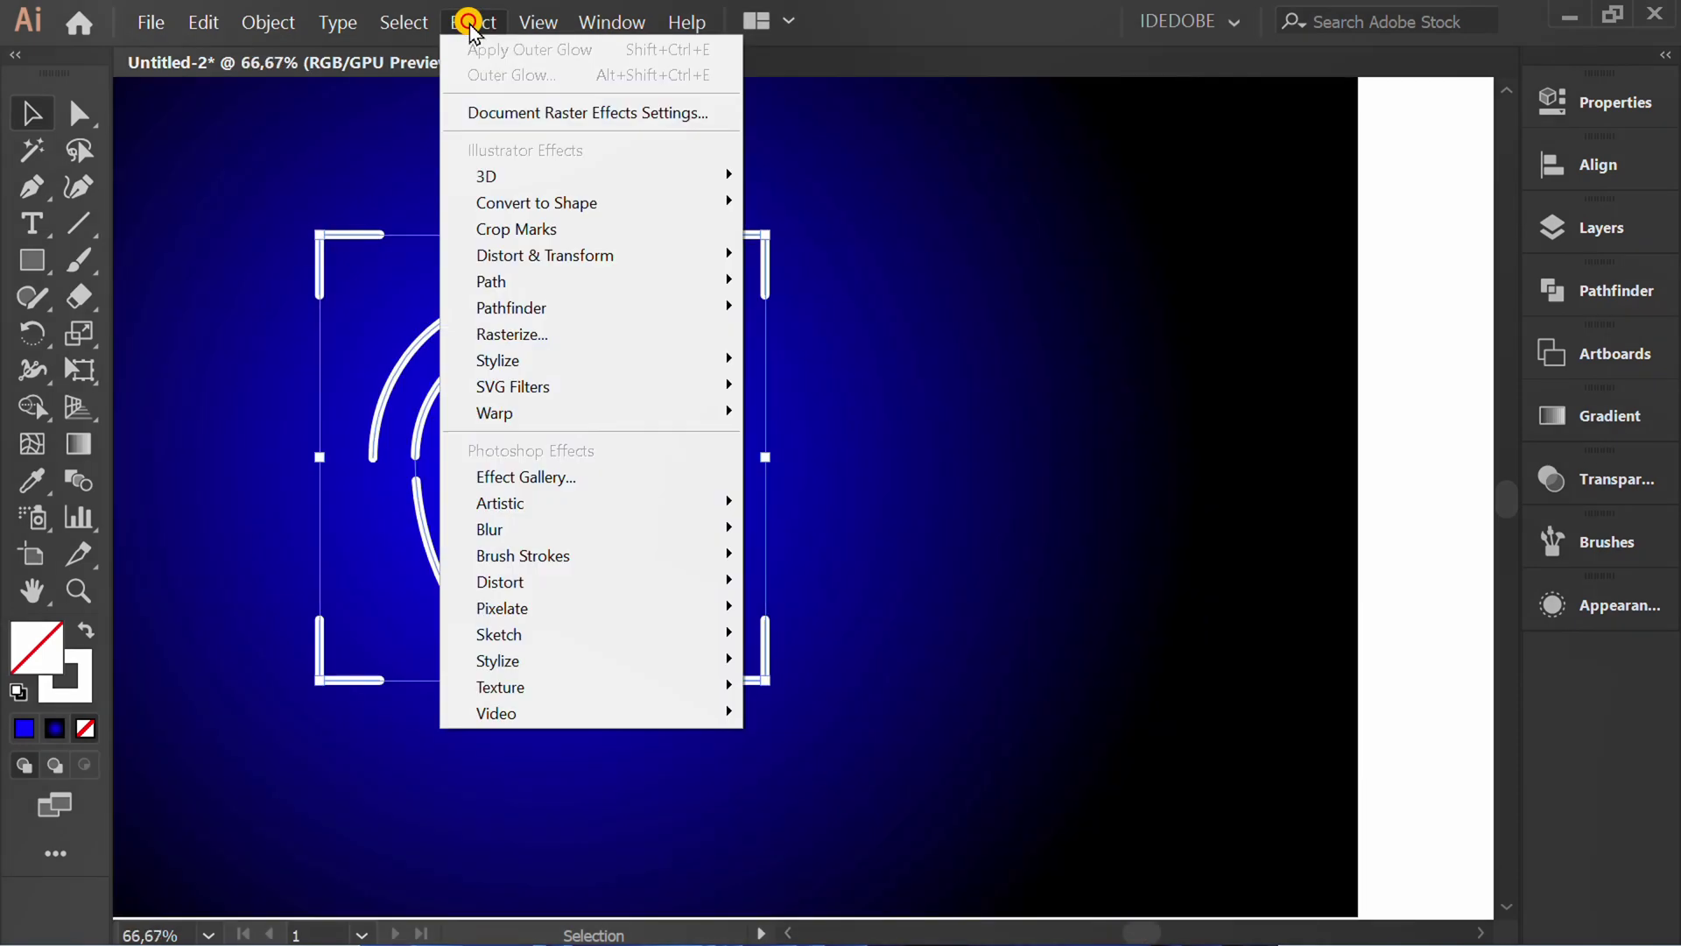
pyautogui.moveTo(497, 360)
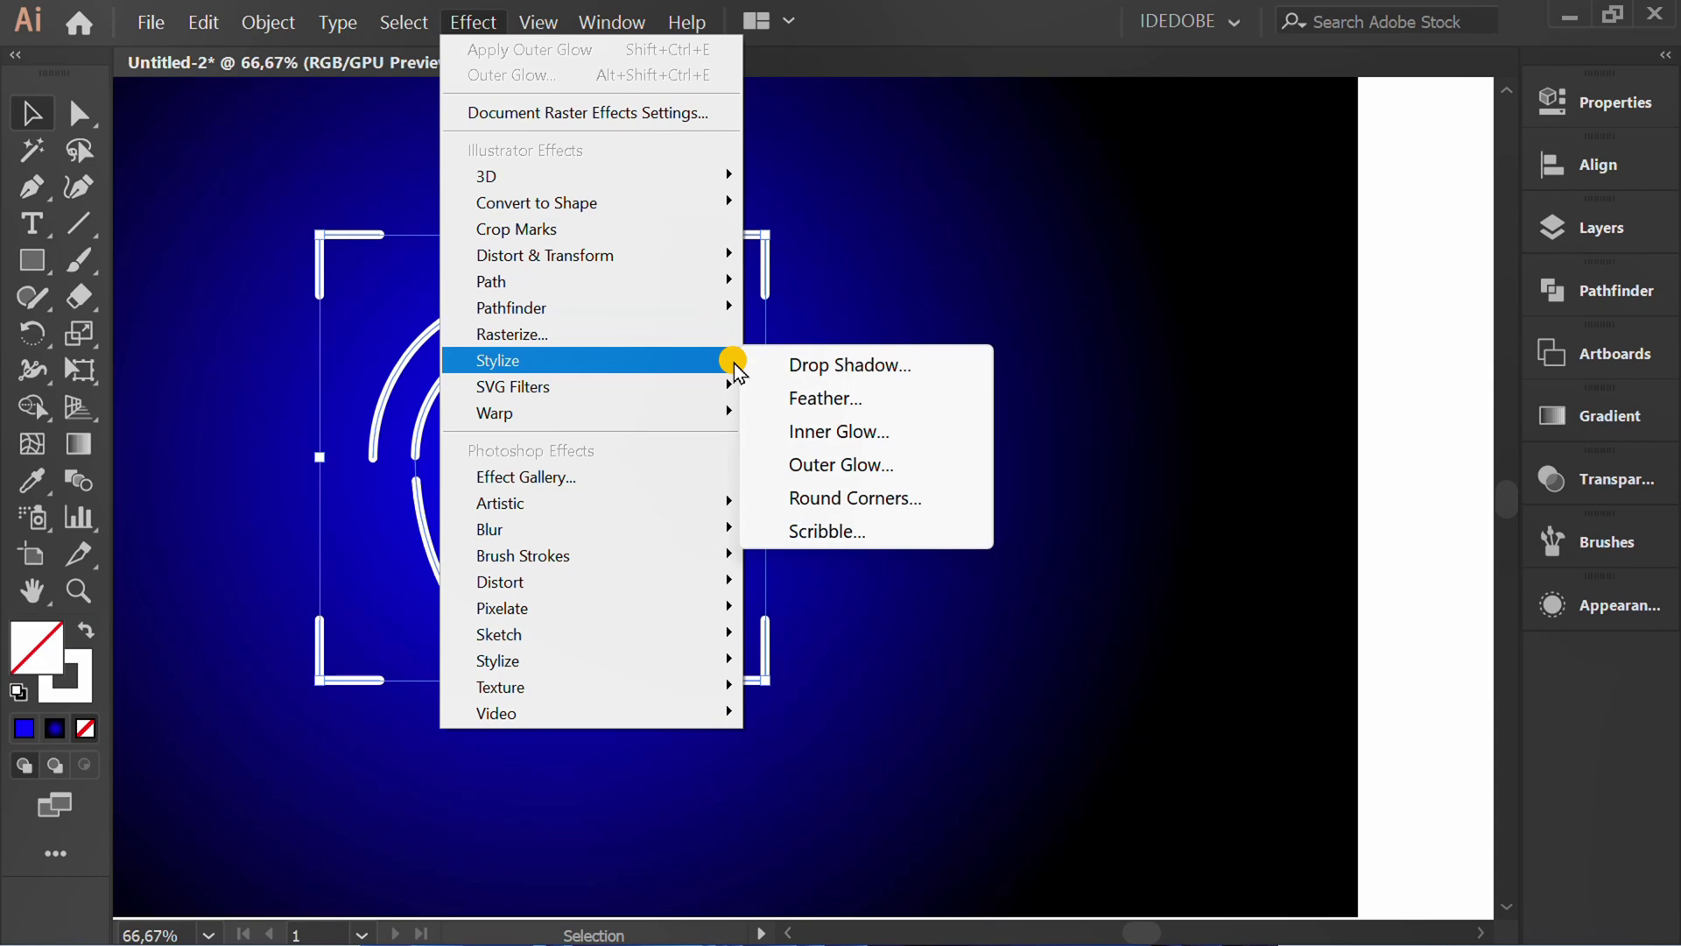
pyautogui.click(878, 465)
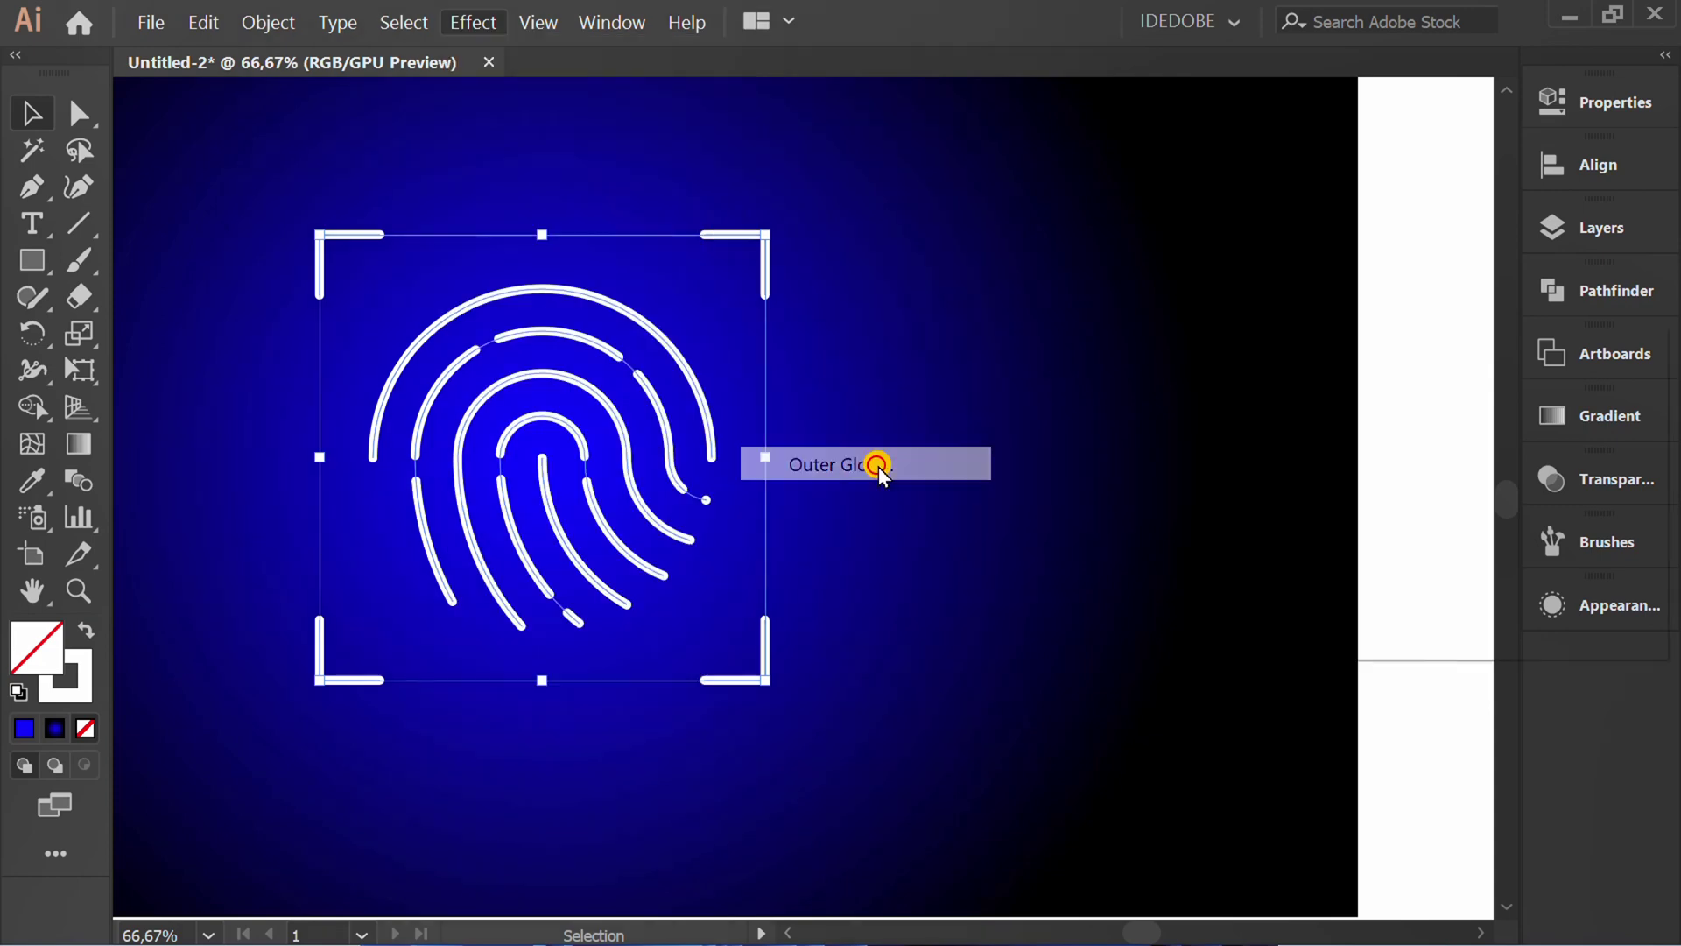
pyautogui.moveTo(1373, 360); pyautogui.dragTo(1087, 330)
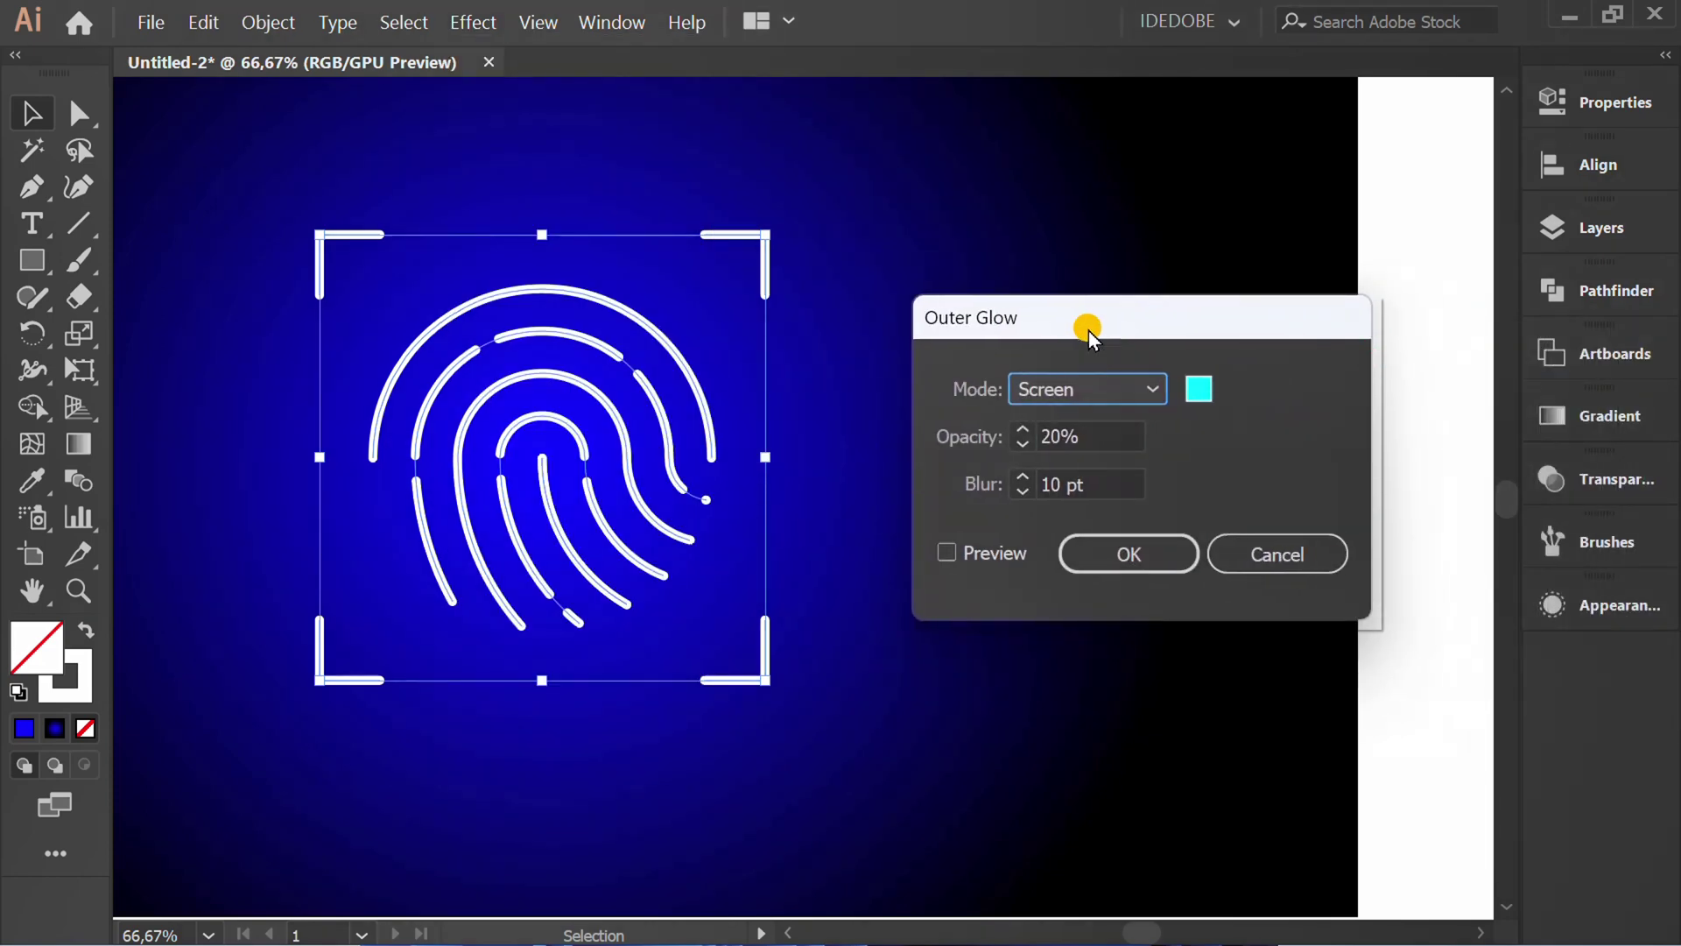
pyautogui.click(1202, 389)
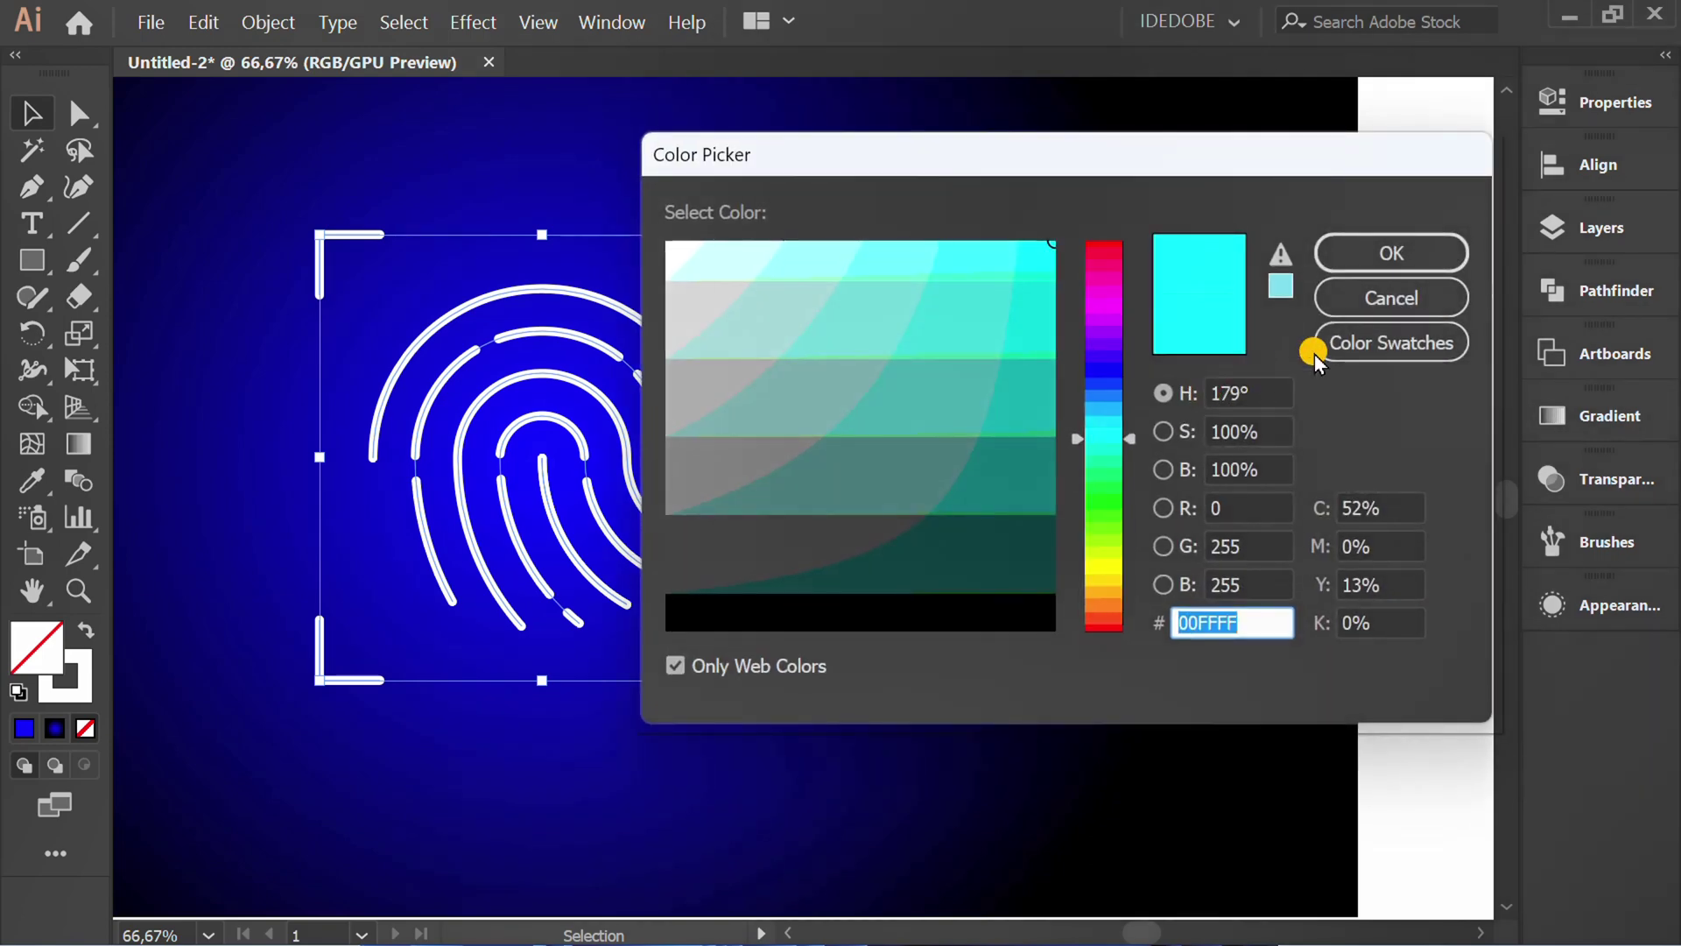
pyautogui.click(1361, 348)
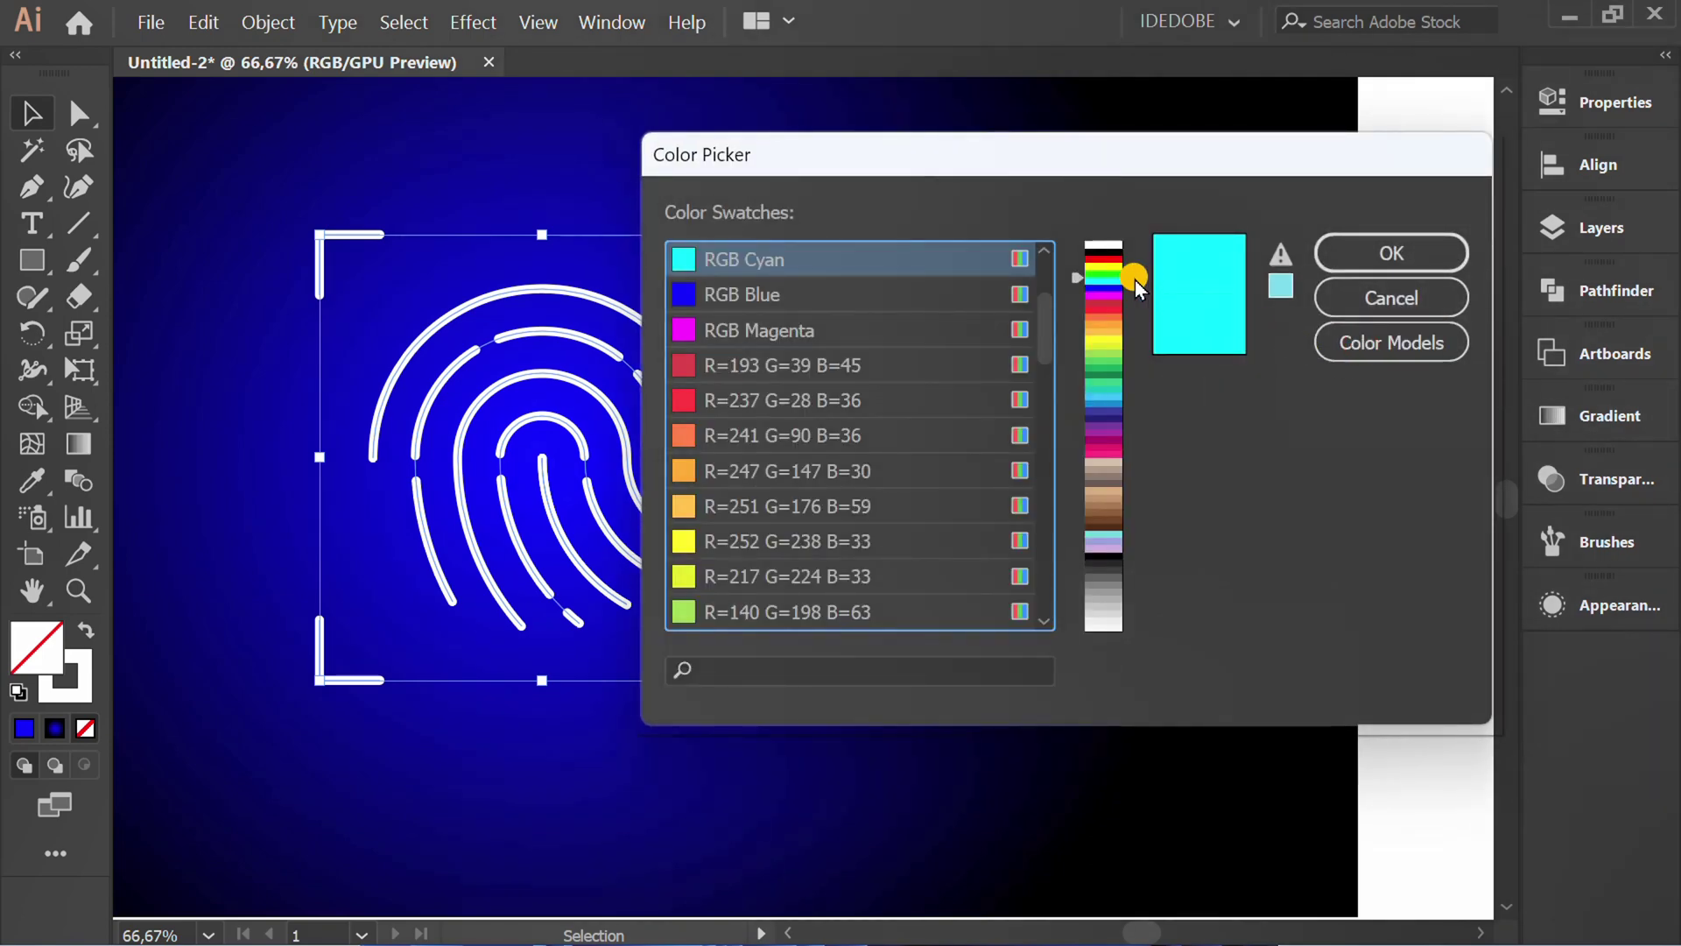
pyautogui.moveTo(1132, 278); pyautogui.dragTo(1133, 226)
pyautogui.click(1386, 254)
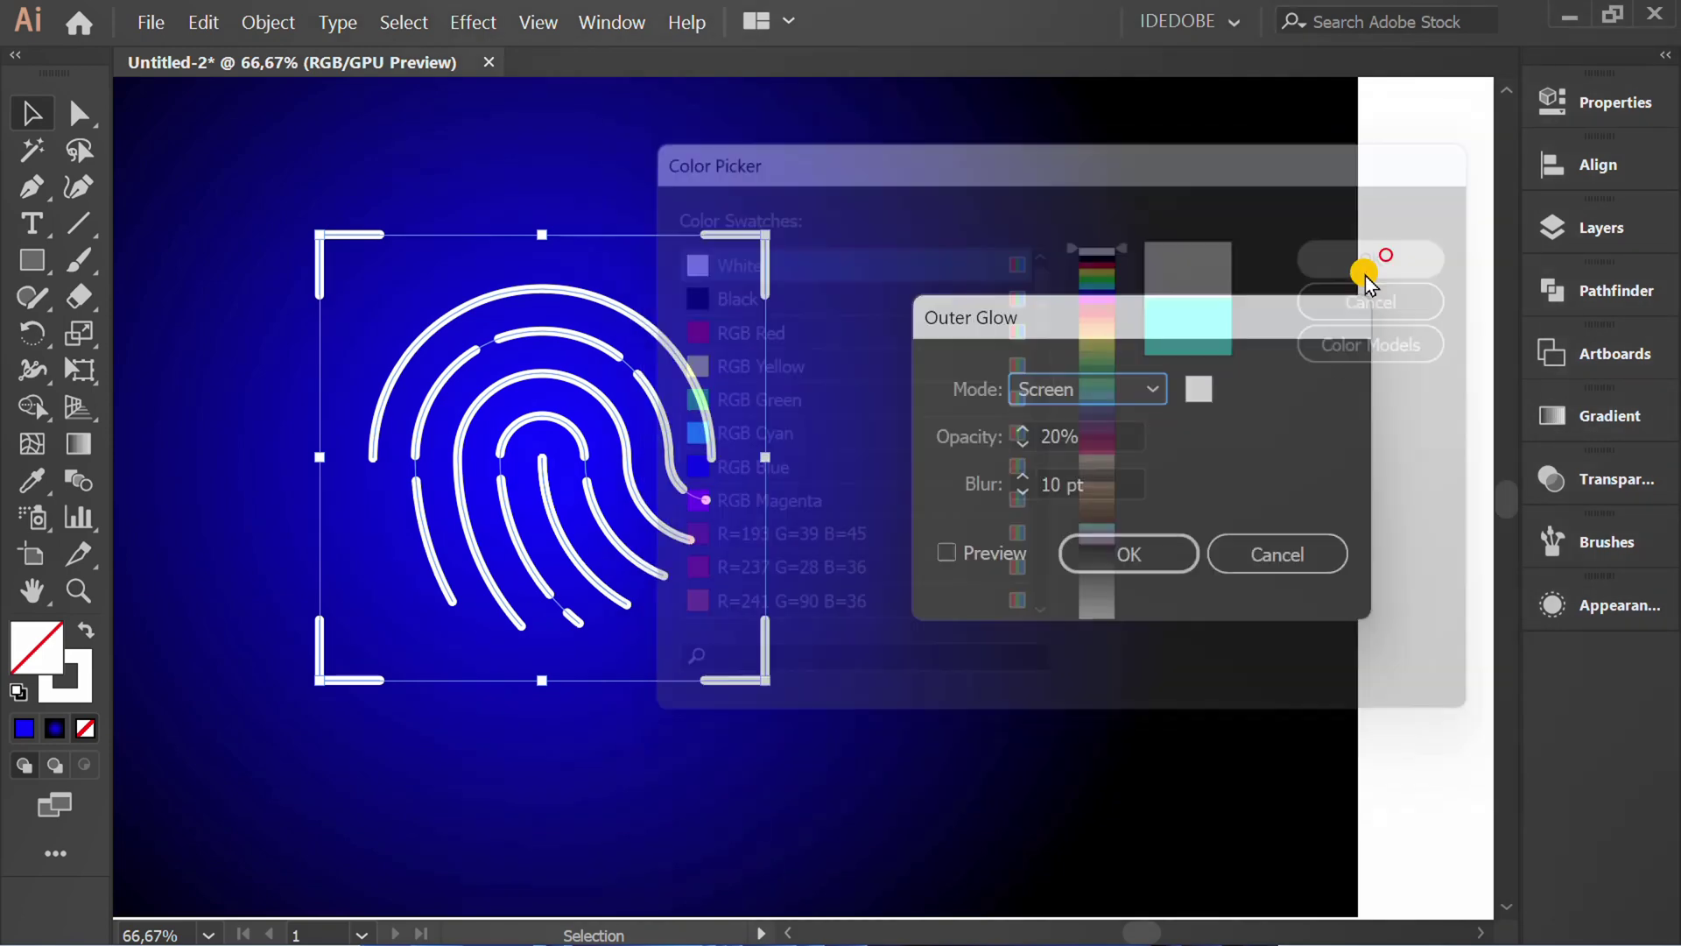
# Apply the white glow with 100% opacity and 3 pt blur, checking Preview first
pyautogui.doubleClick(1096, 436)
pyautogui.write('100')
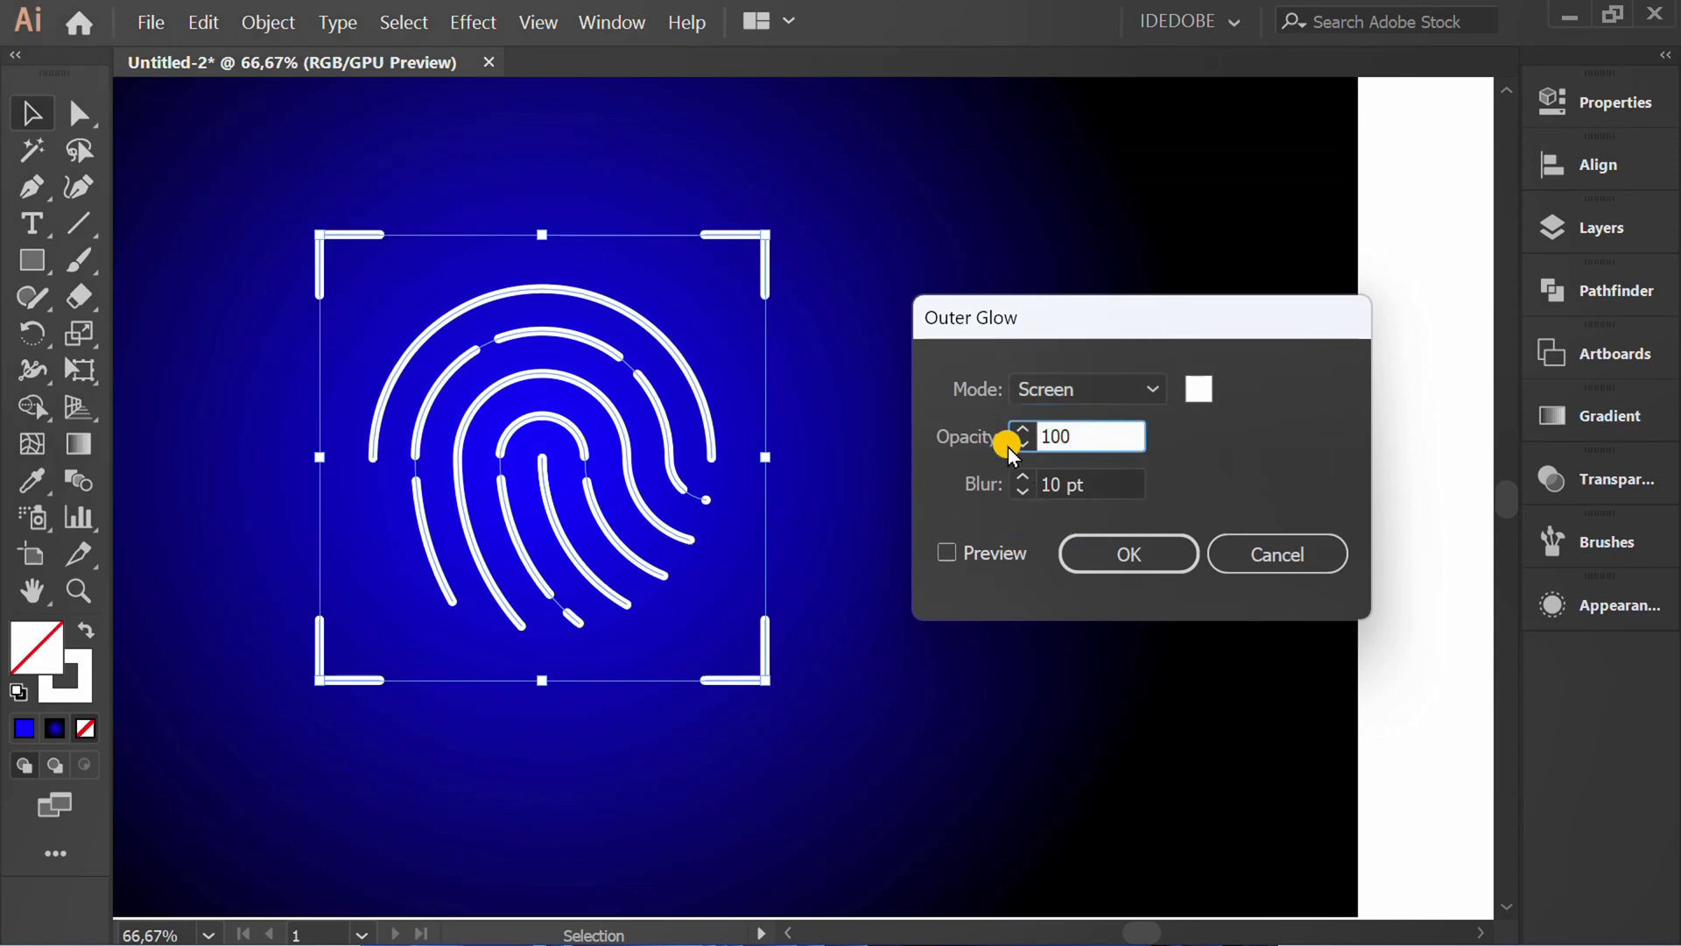
pyautogui.doubleClick(1109, 486)
pyautogui.write('3')
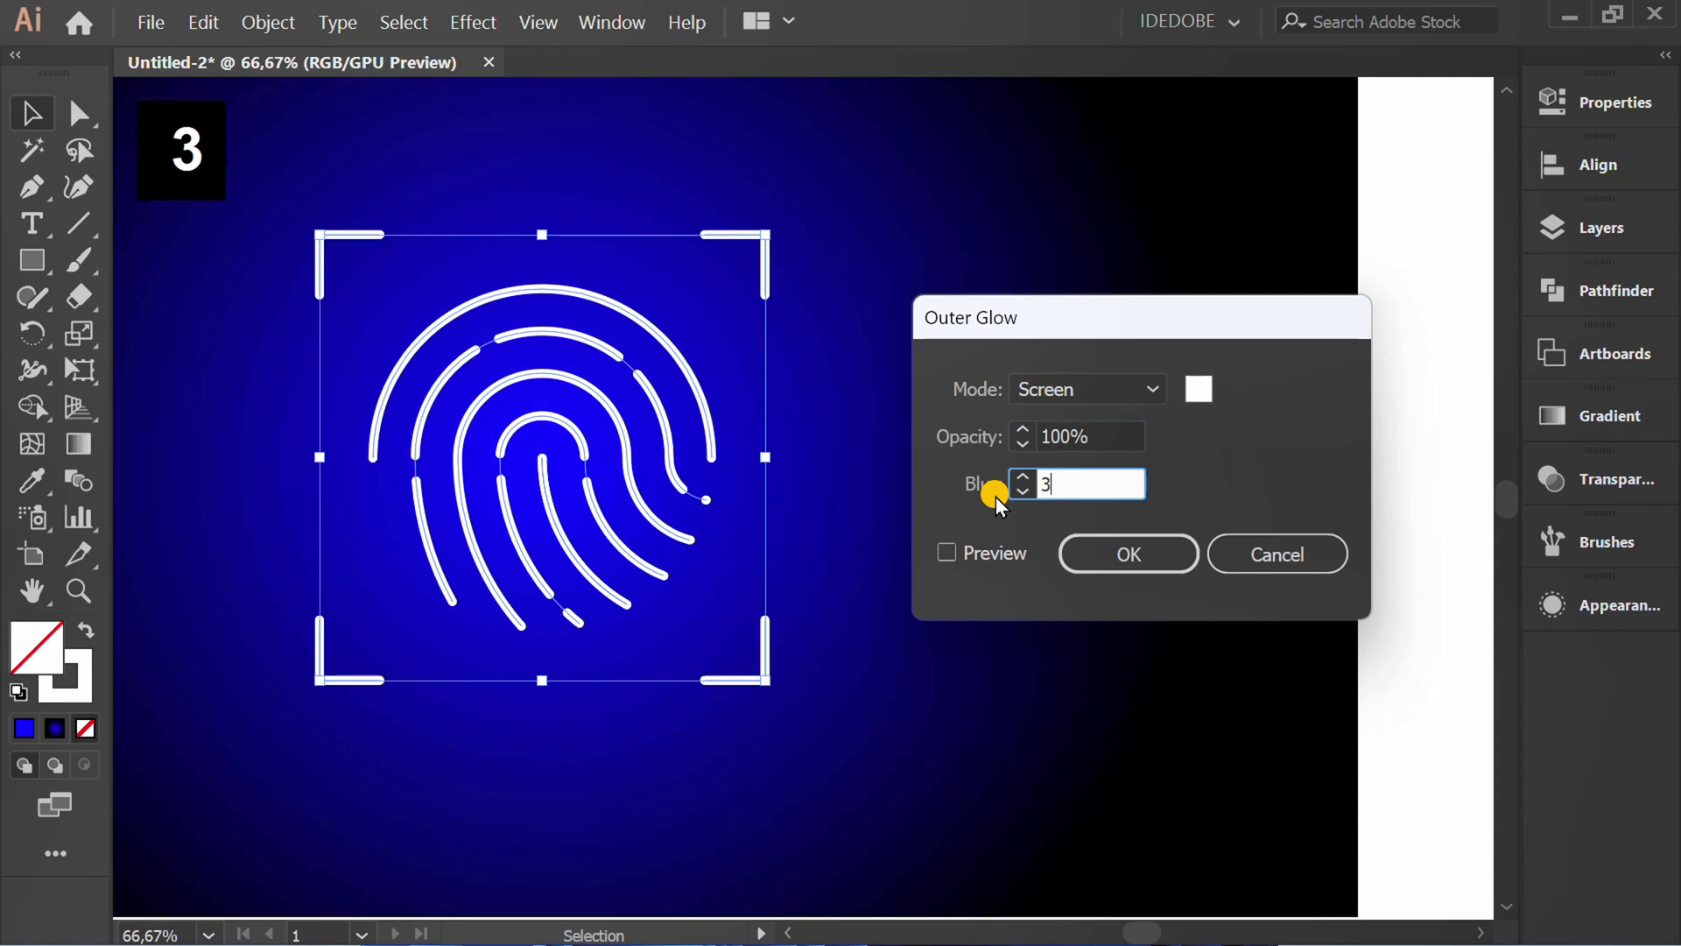
pyautogui.click(942, 555)
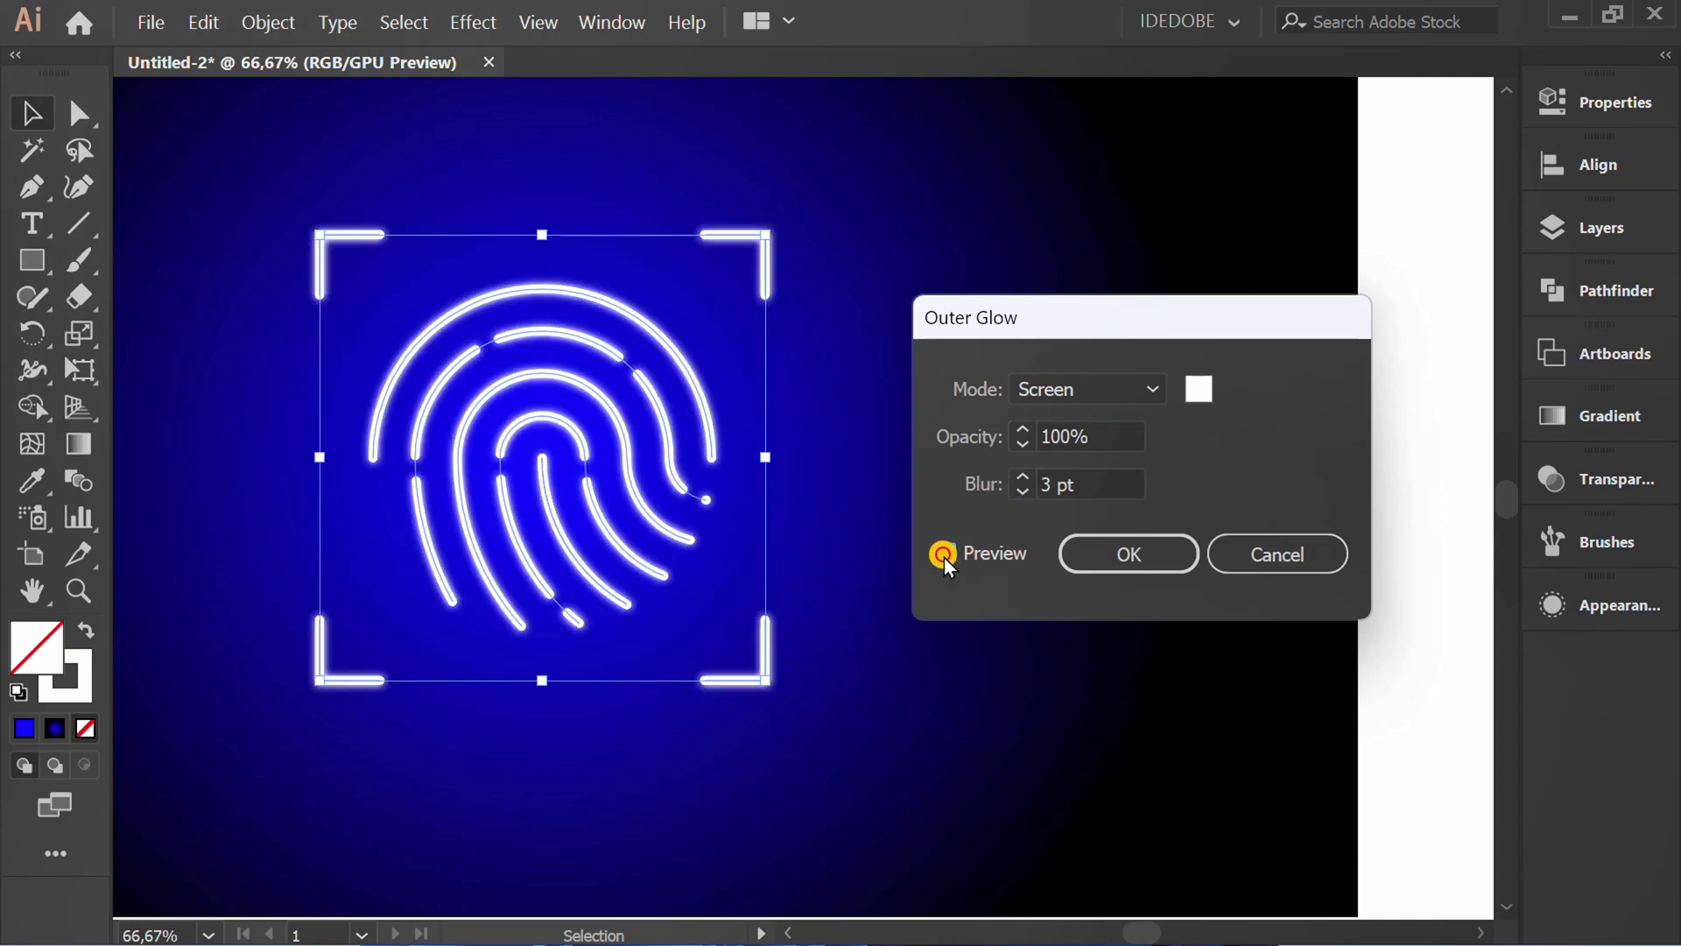
pyautogui.click(1126, 555)
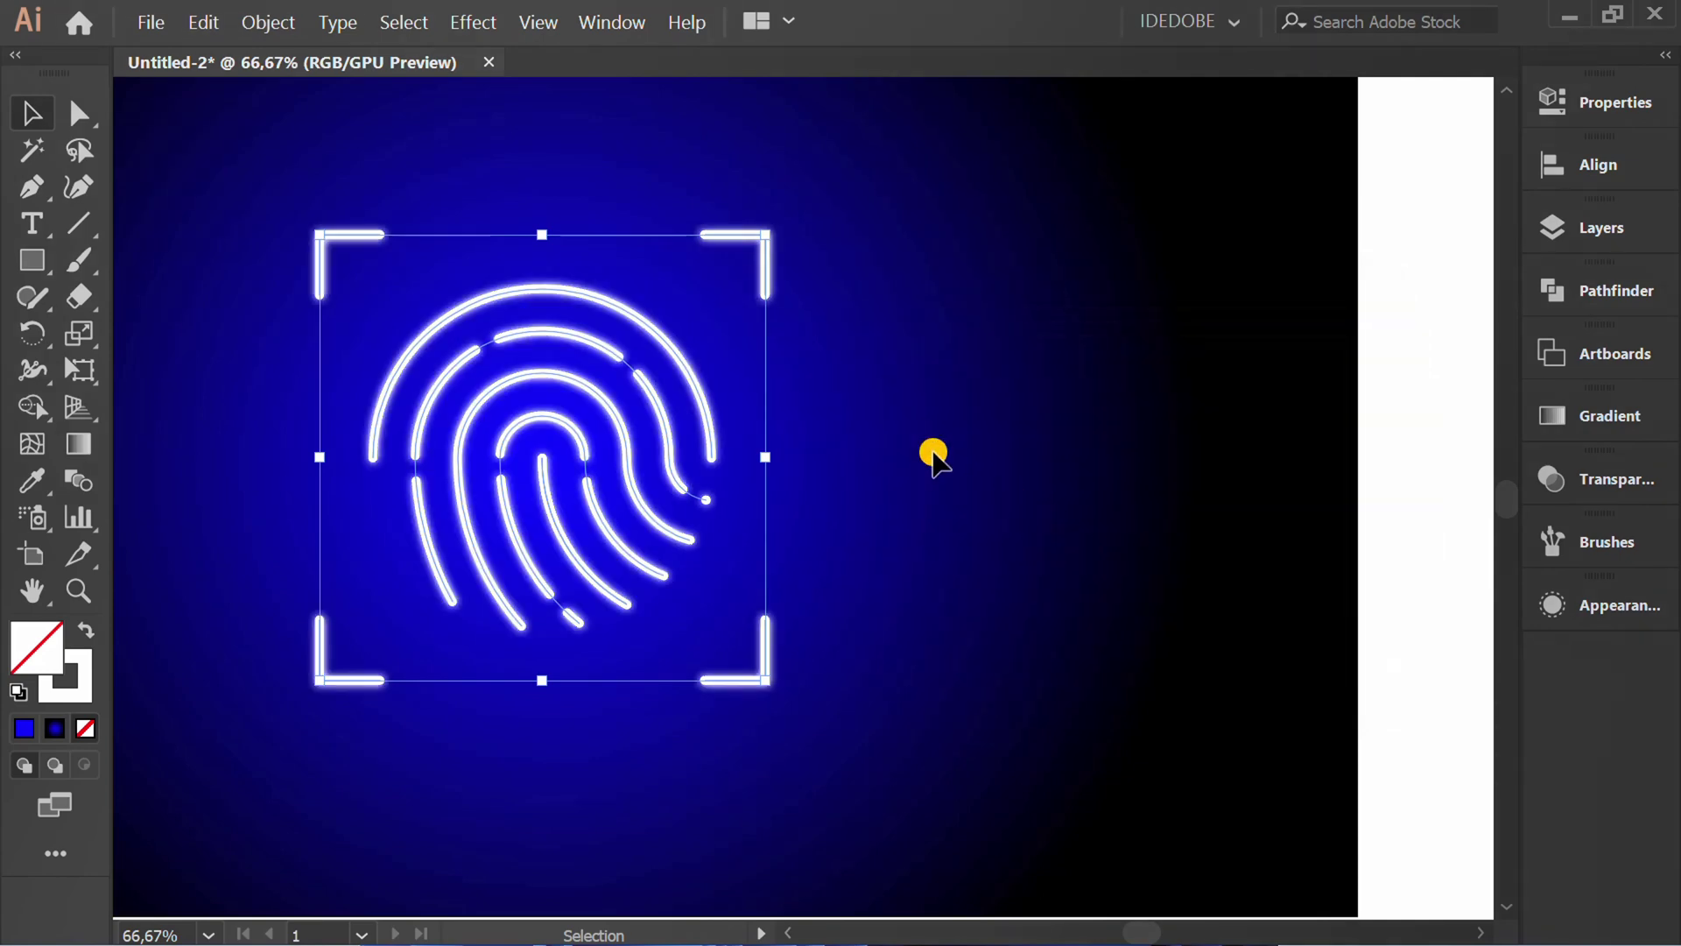
pyautogui.click(460, 20)
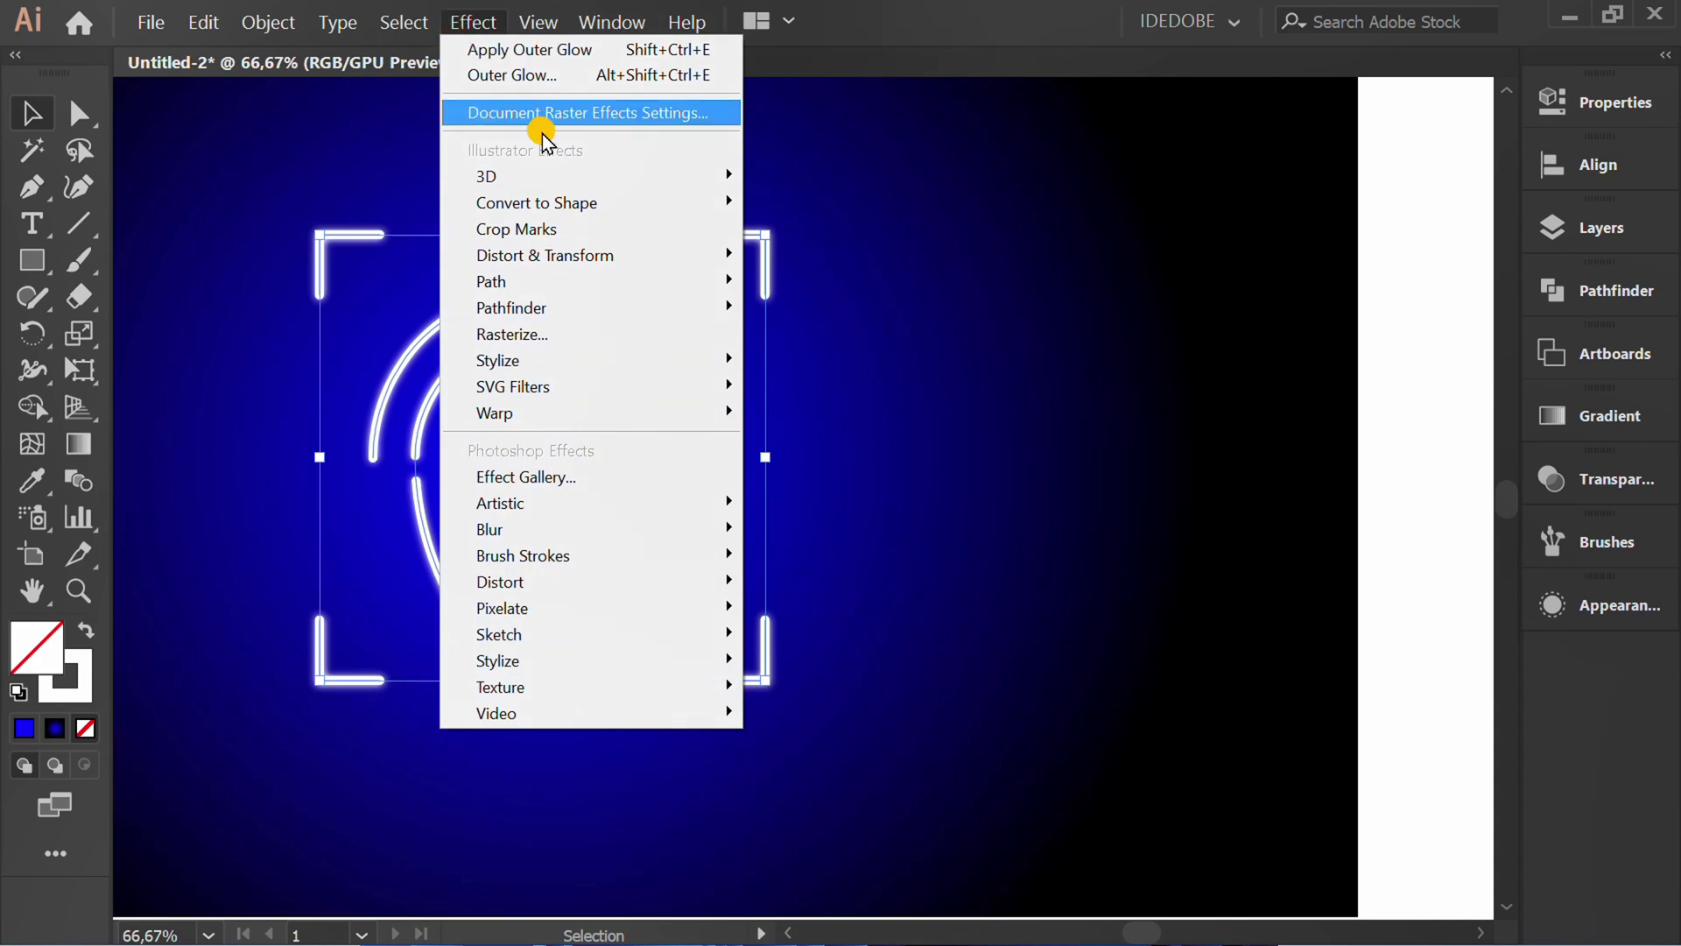
pyautogui.moveTo(498, 361)
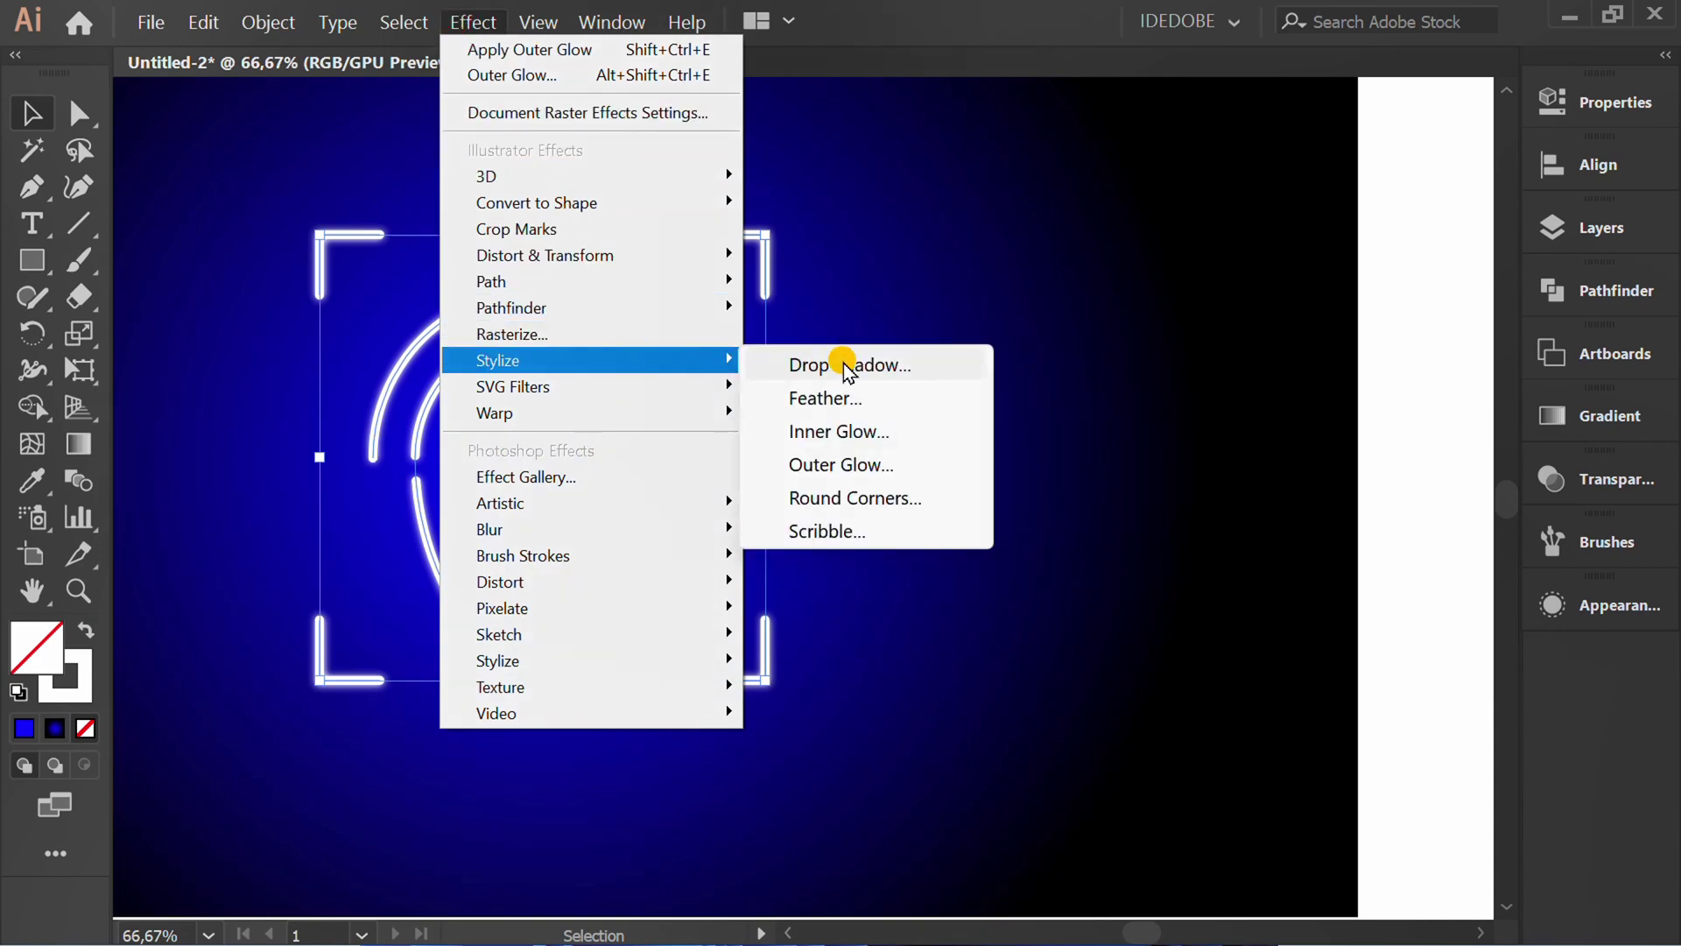
# Stack a second white outer glow at 20% opacity, keeping blur at 3 pt
pyautogui.click(892, 466)
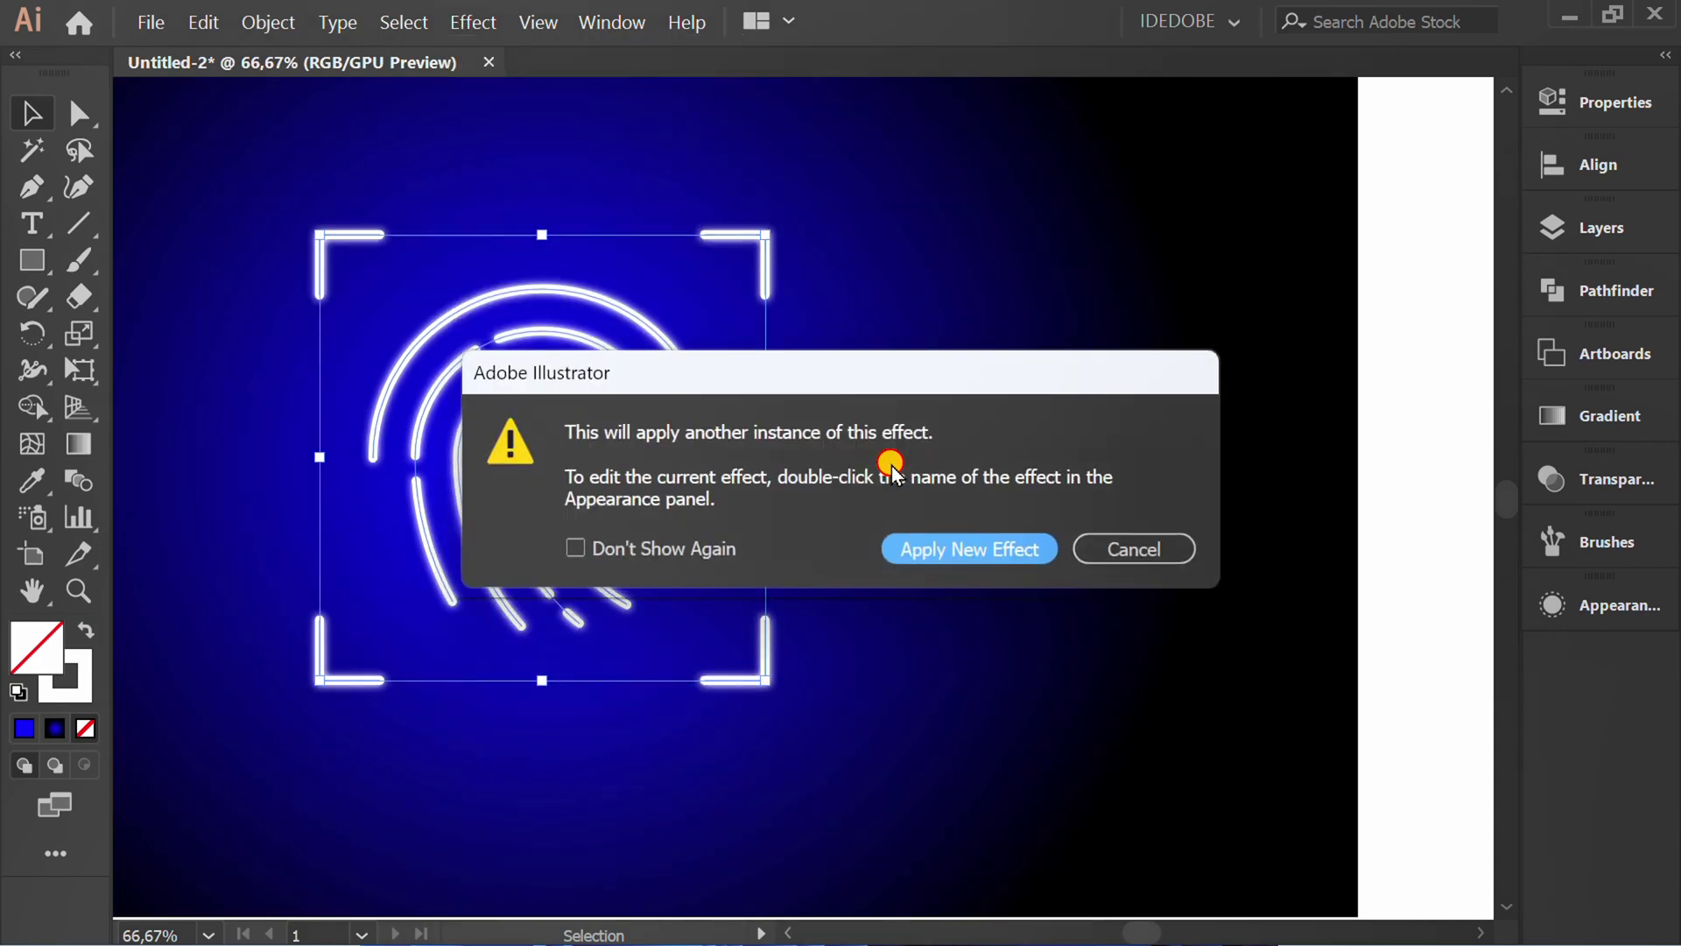
pyautogui.click(992, 555)
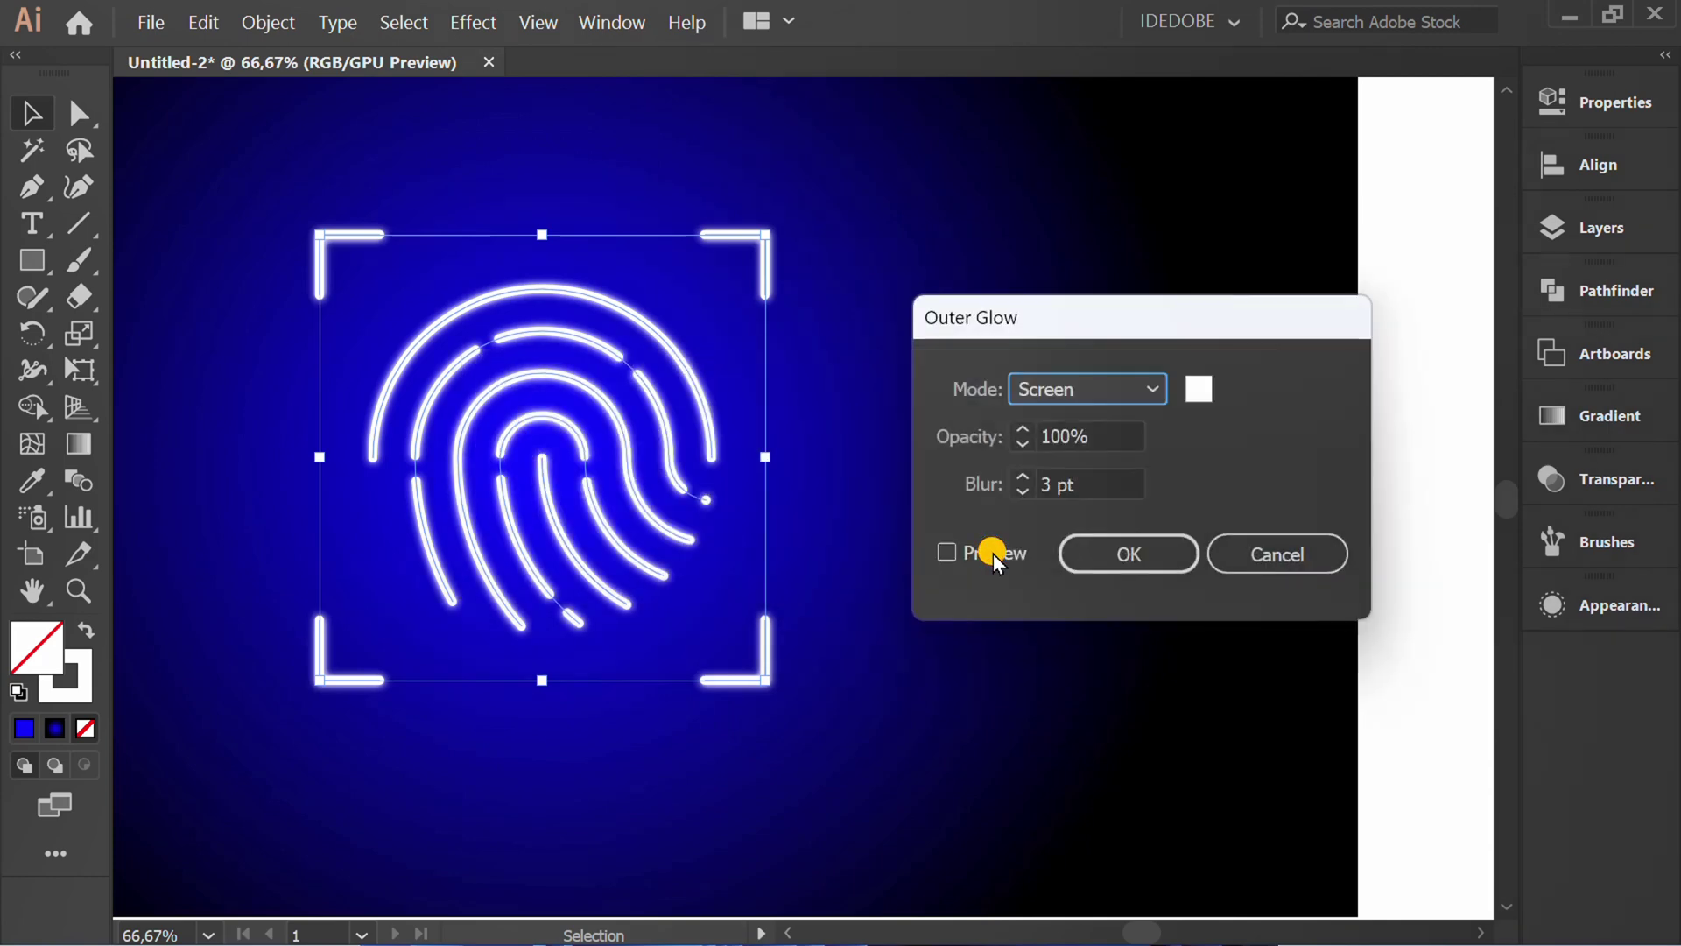
pyautogui.click(949, 553)
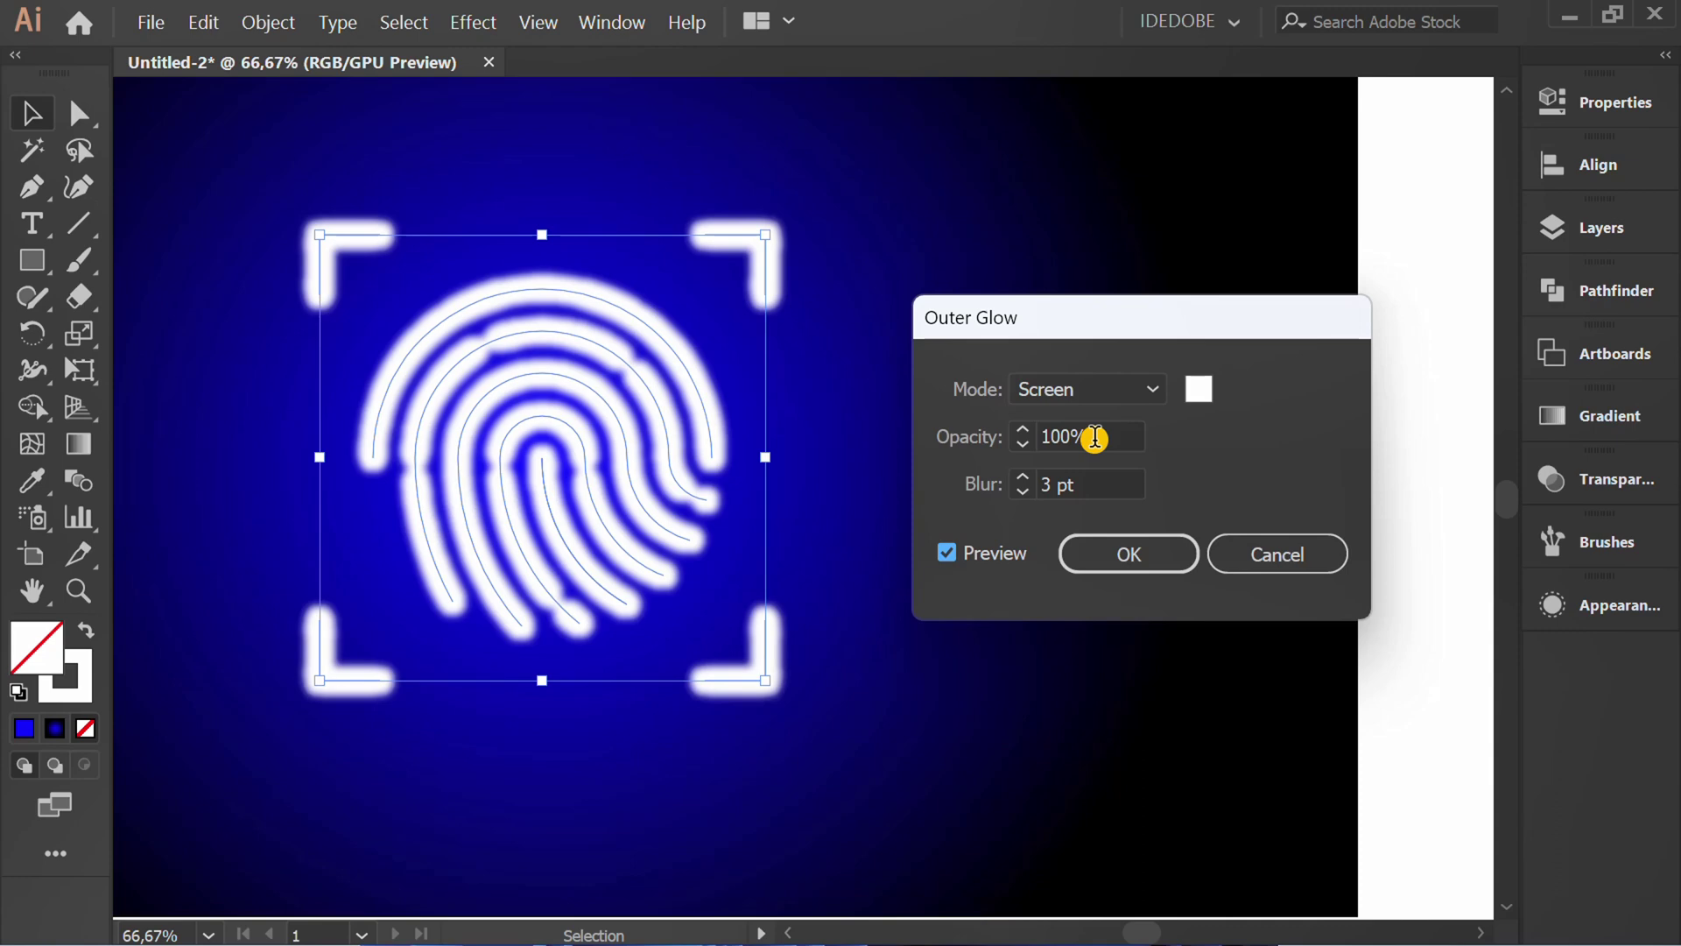
pyautogui.moveTo(1097, 436); pyautogui.dragTo(1016, 442)
pyautogui.write('15')
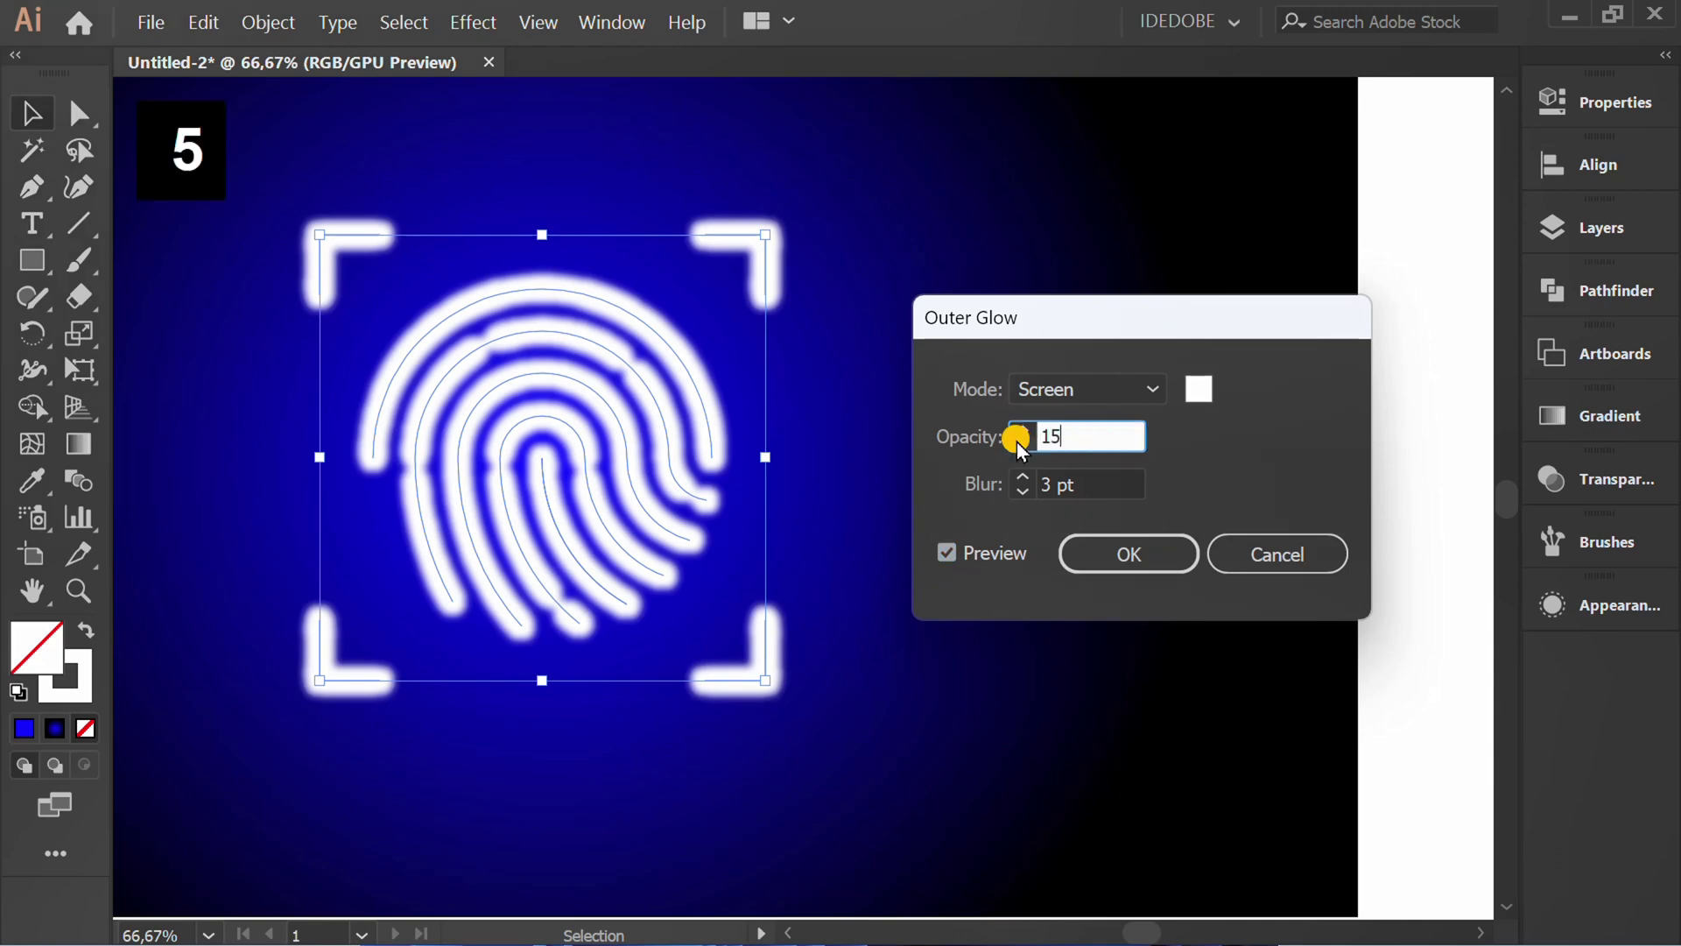
pyautogui.click(1105, 485)
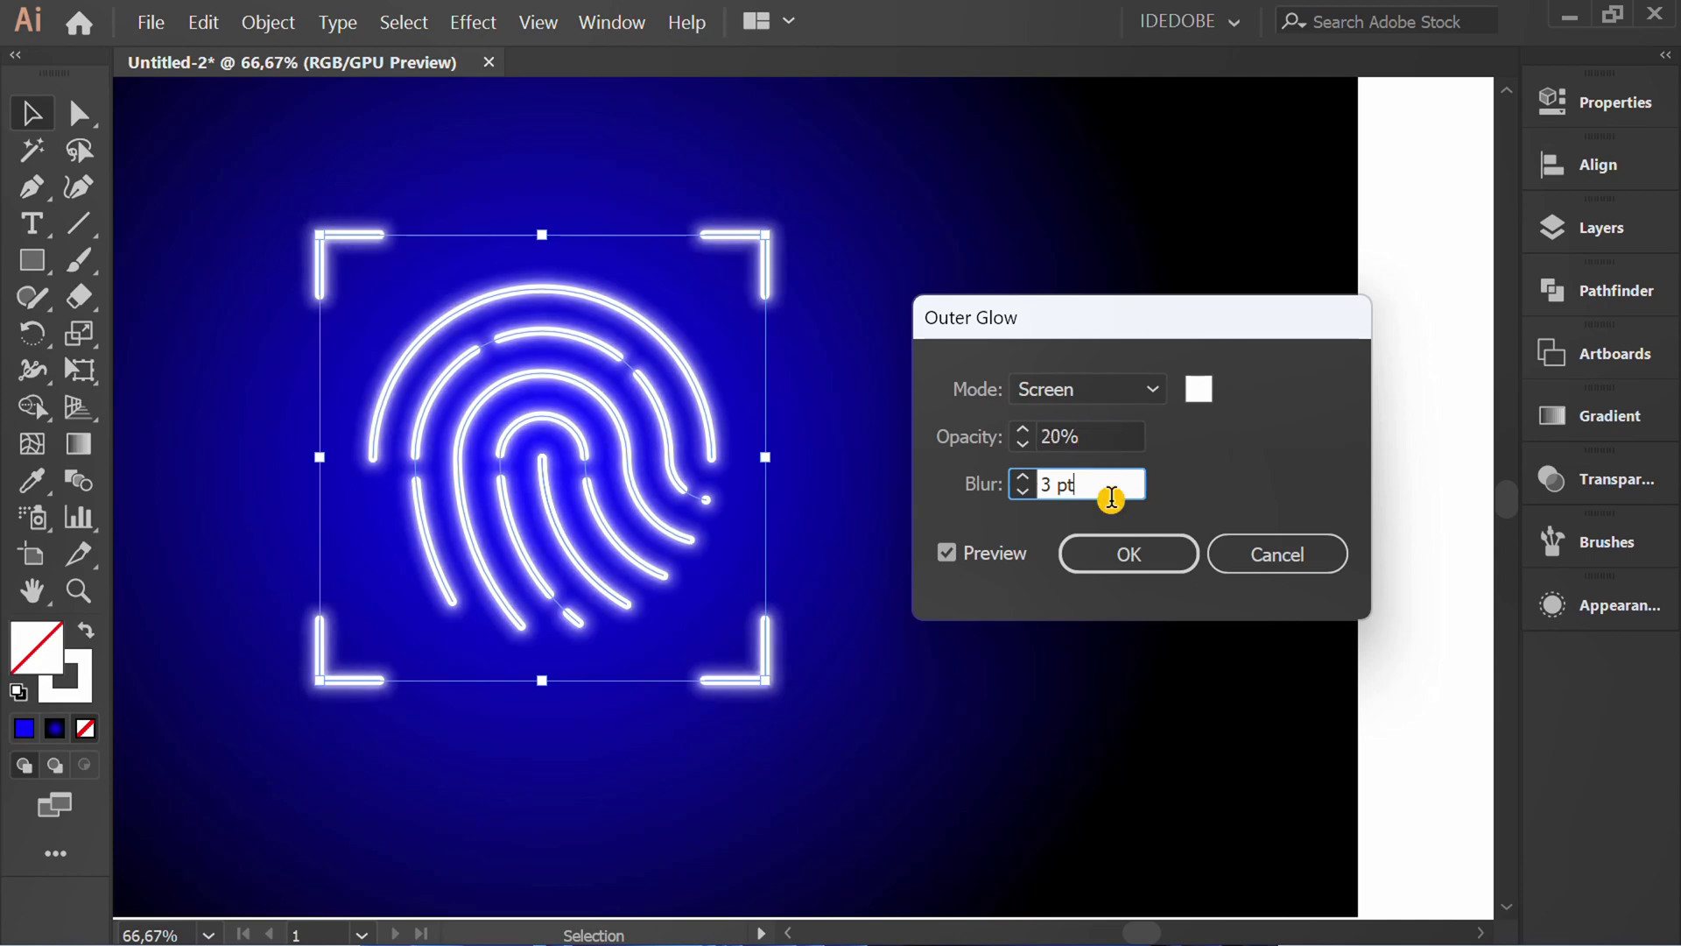
pyautogui.click(1164, 559)
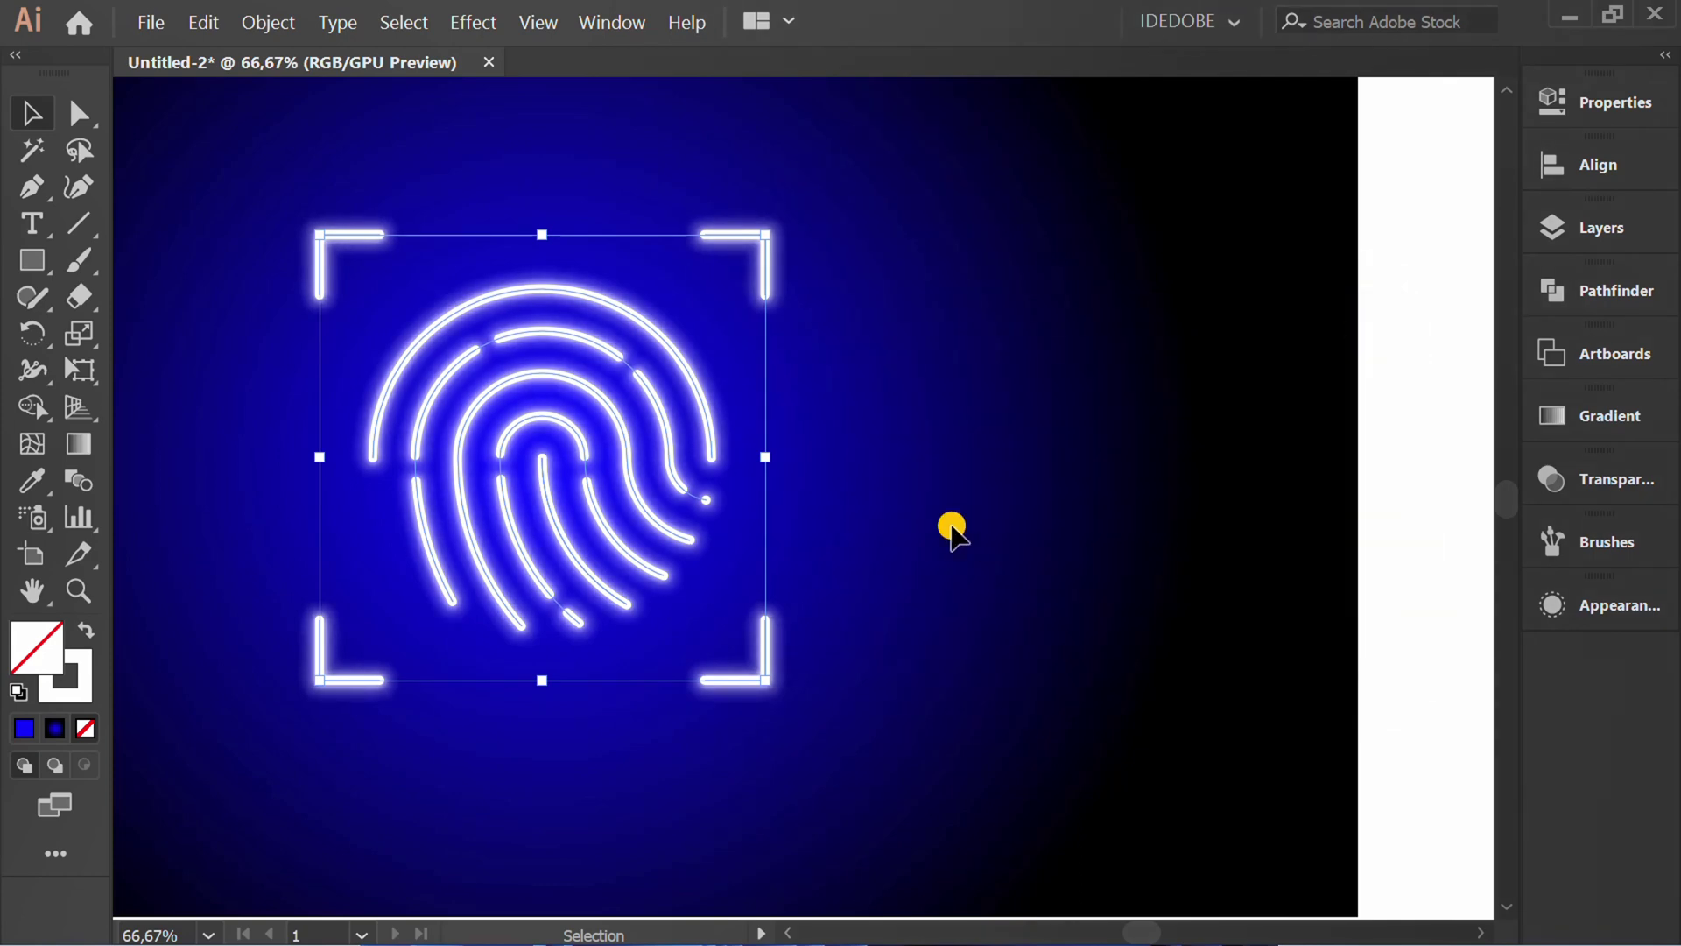
pyautogui.click(487, 29)
pyautogui.moveTo(497, 360)
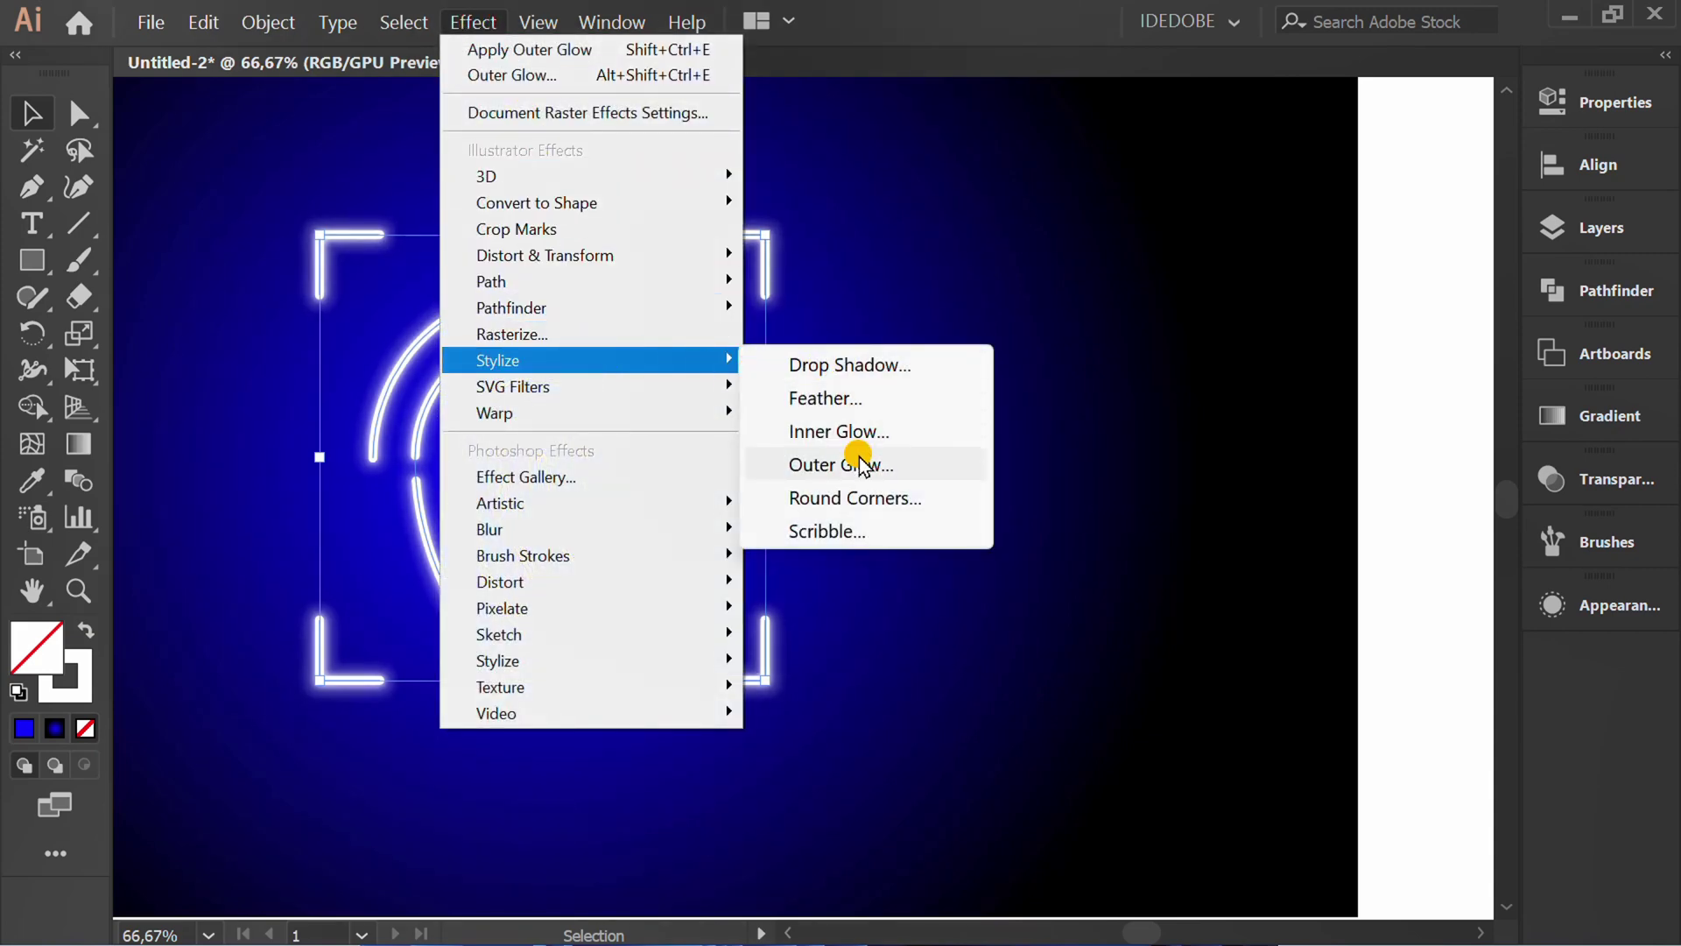
# Add a third outer glow as a new effect, coloured RGB Cyan
pyautogui.click(867, 468)
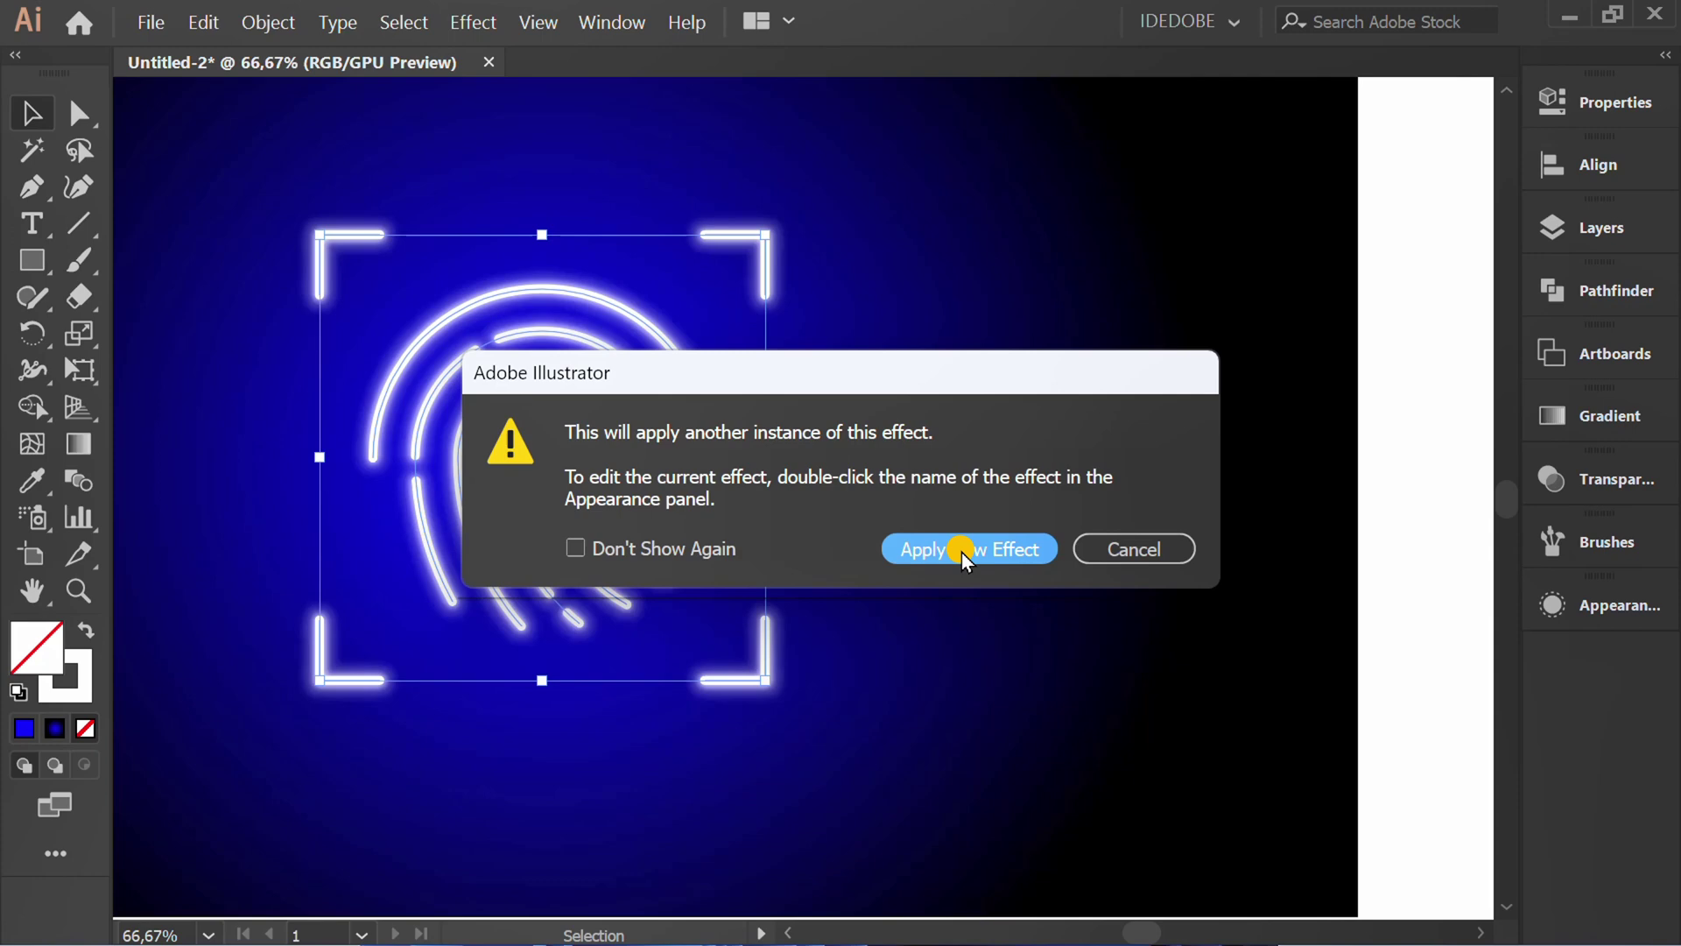
pyautogui.click(963, 558)
pyautogui.click(1199, 387)
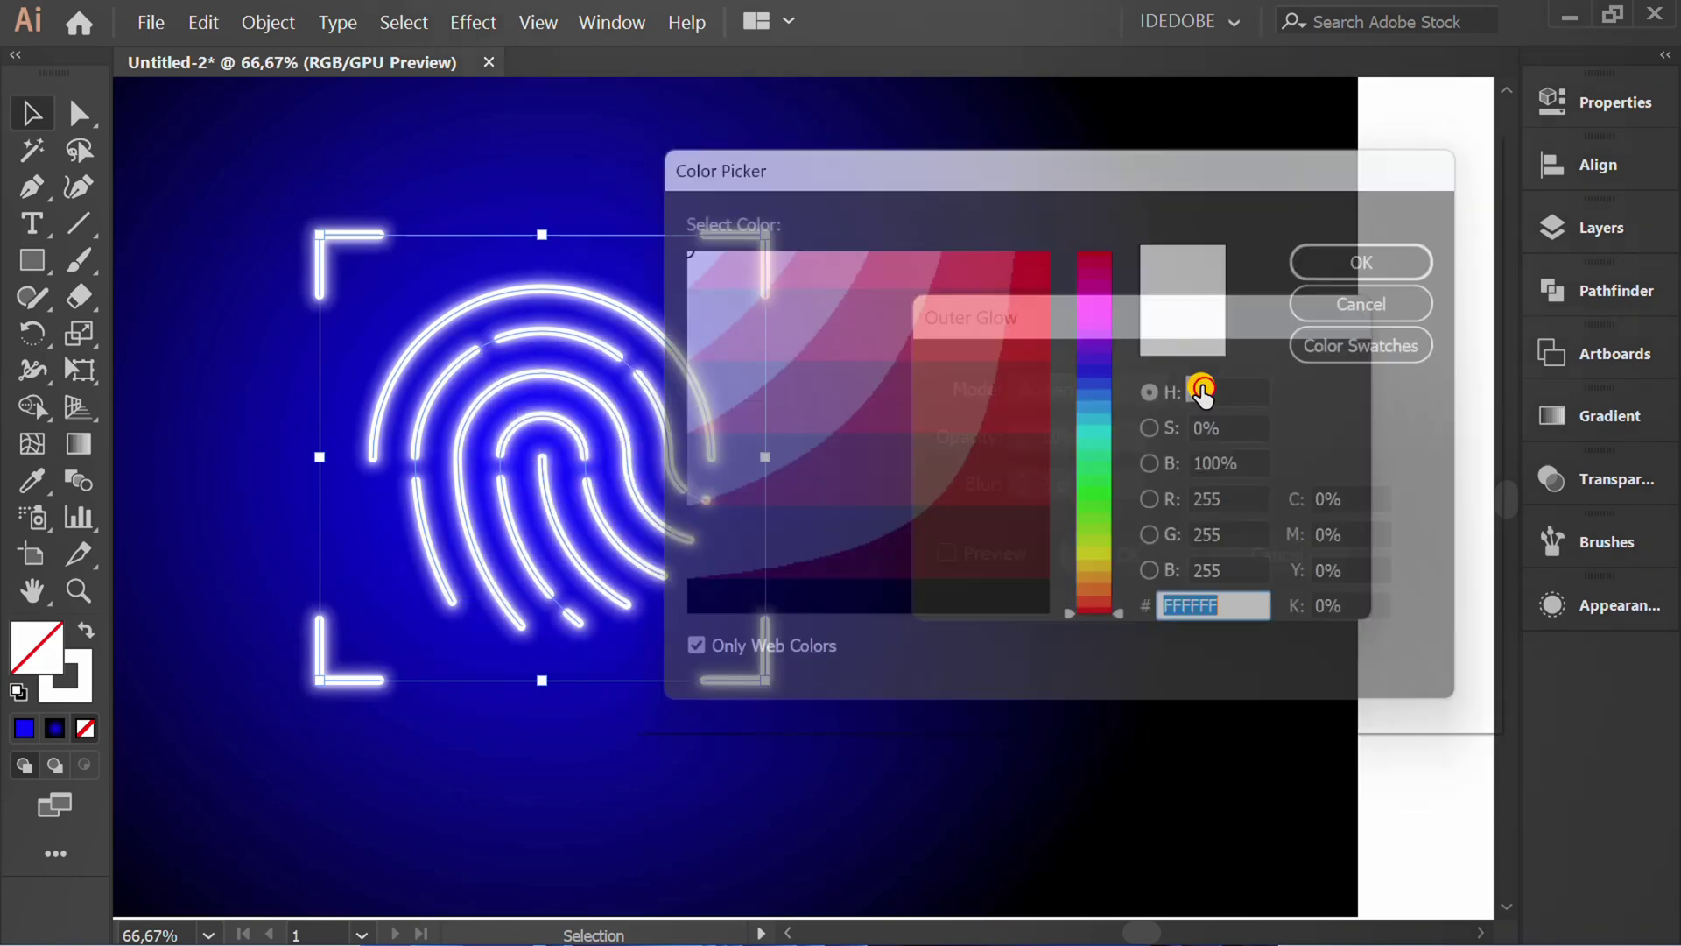
pyautogui.click(1333, 342)
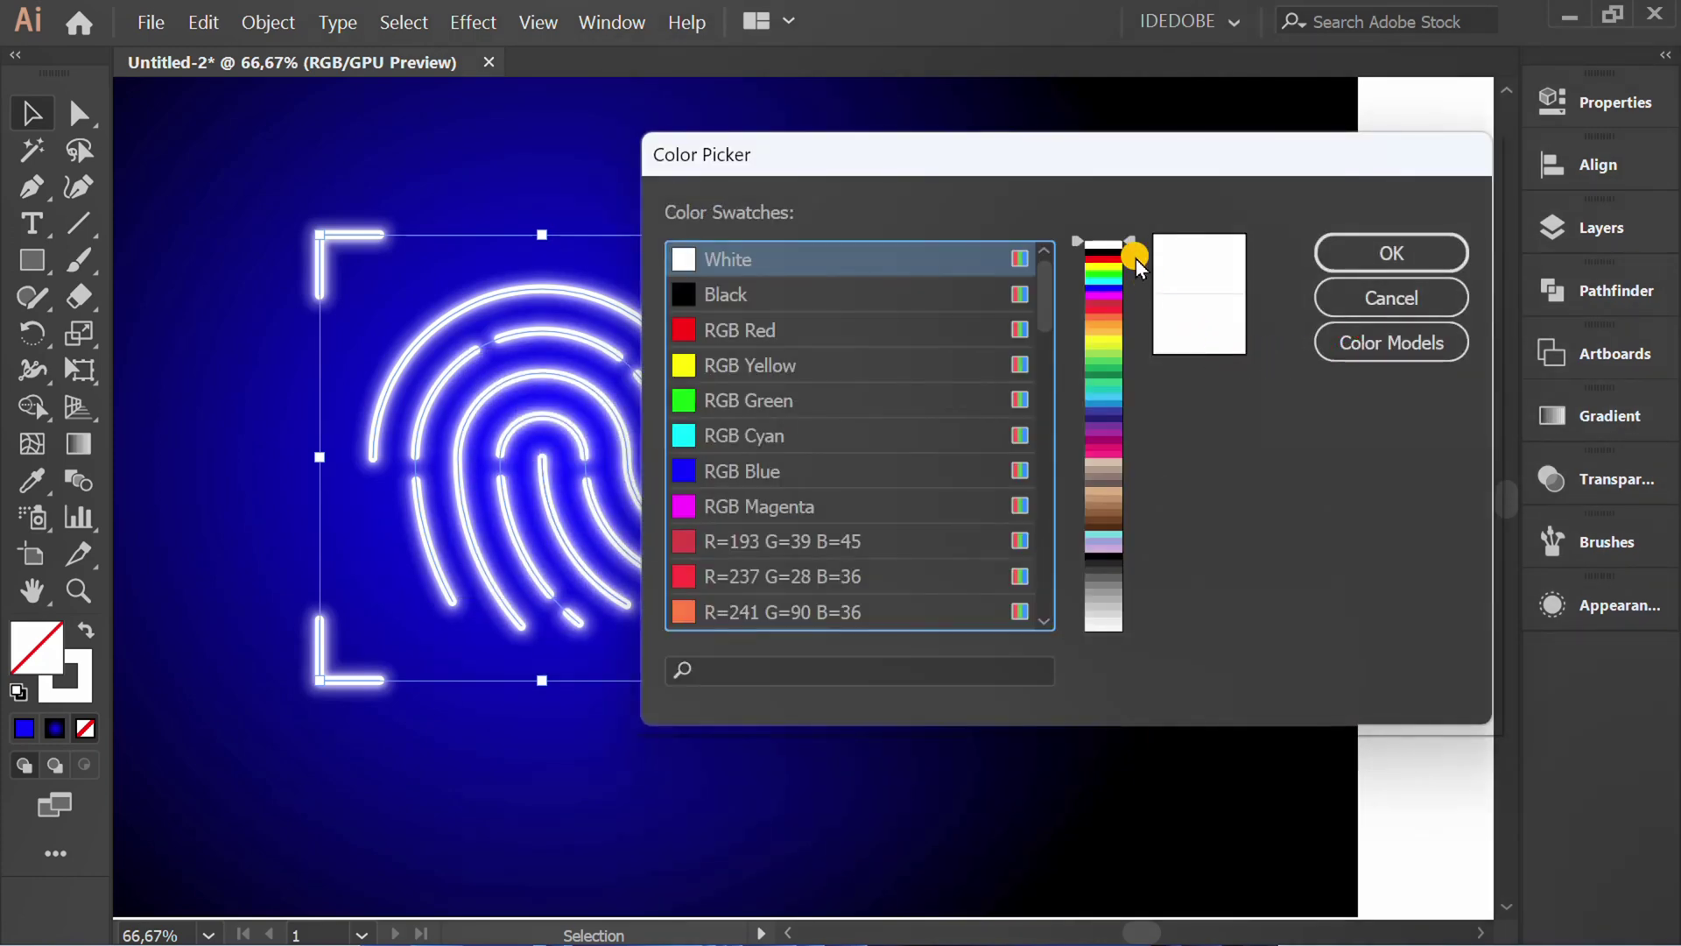
pyautogui.click(752, 433)
pyautogui.click(1334, 253)
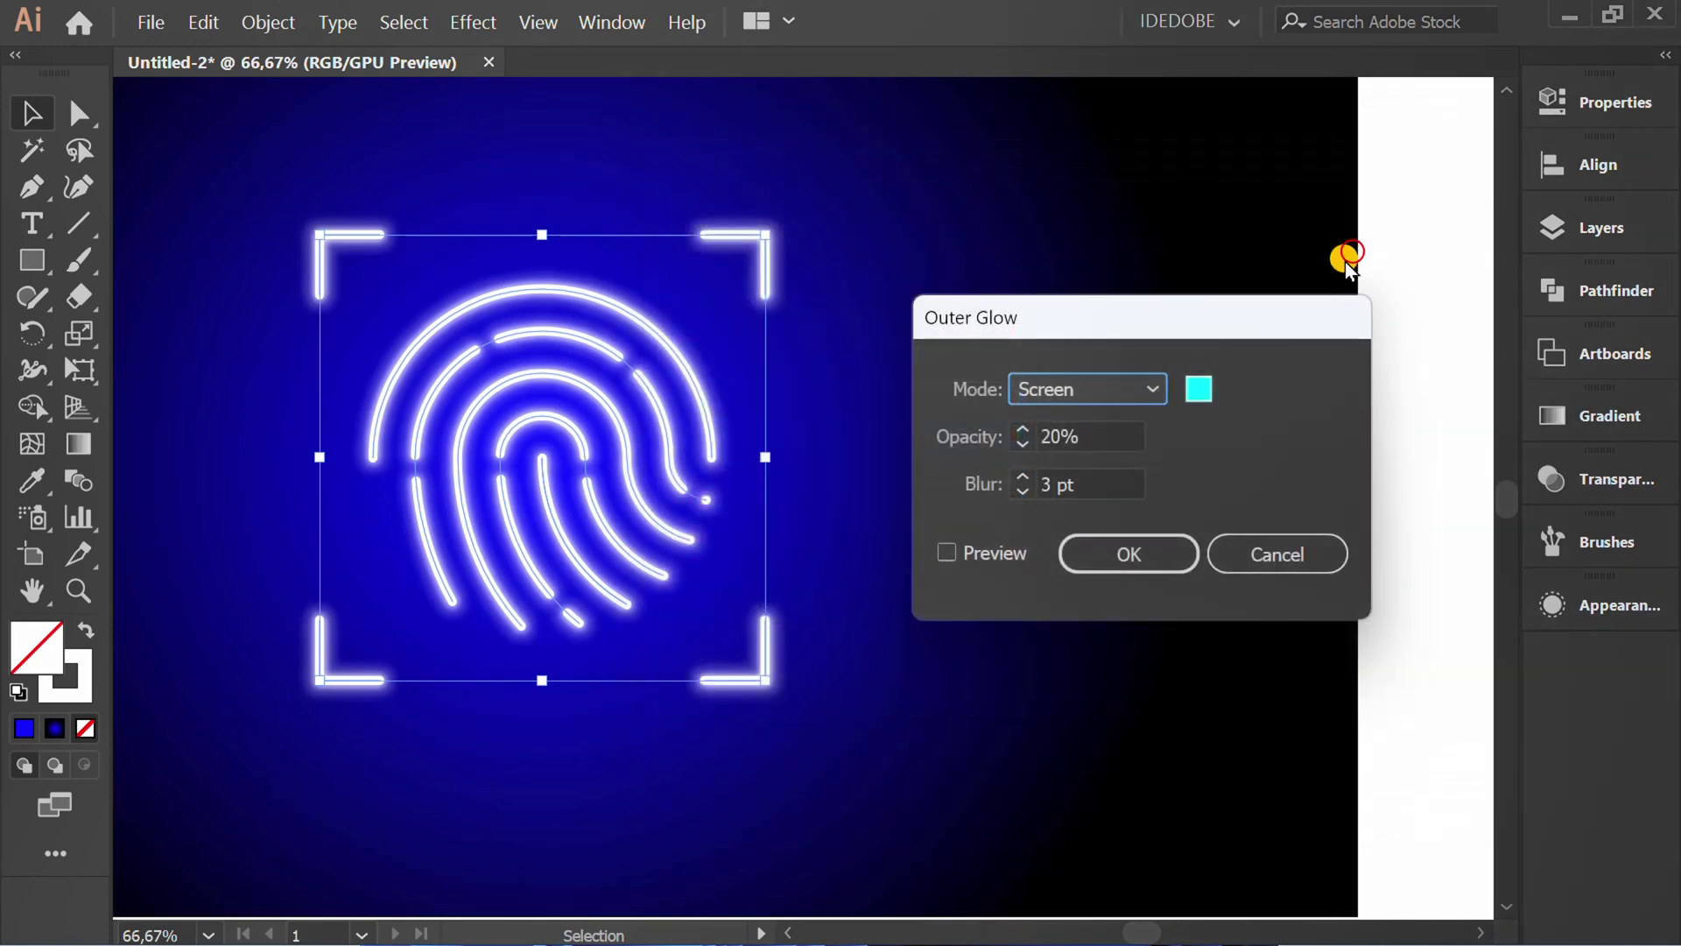
# Preview the cyan glow and raise its blur to 10 pt
pyautogui.click(946, 552)
pyautogui.click(1077, 484)
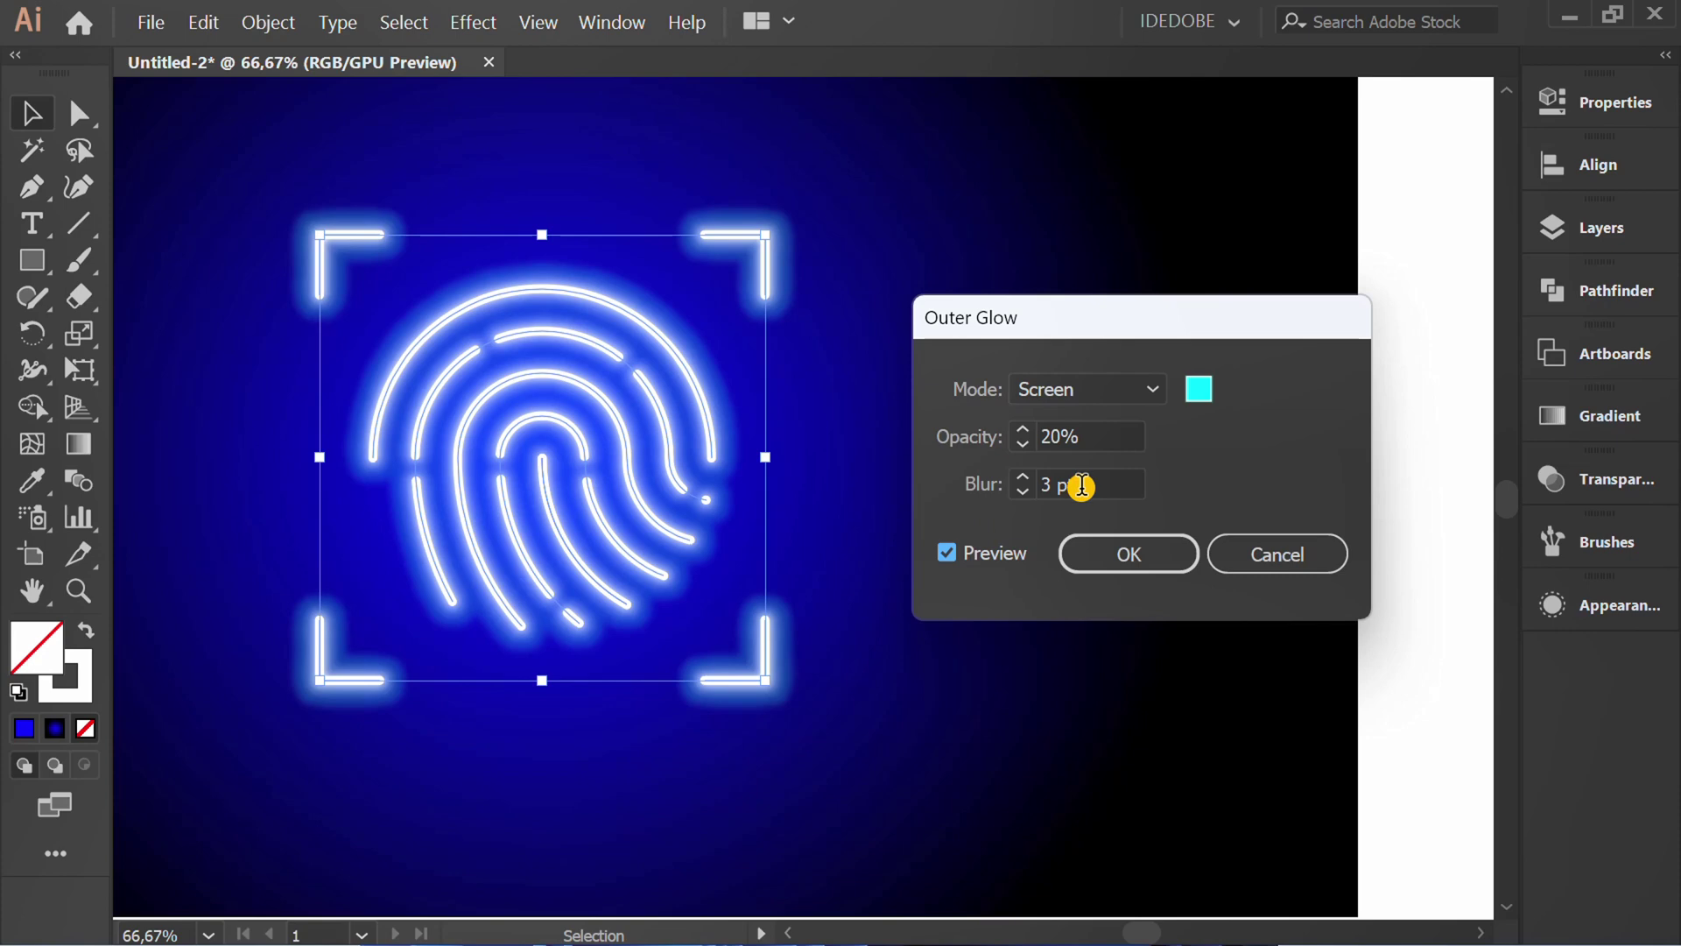
pyautogui.press('Up')
pyautogui.press('Up')
pyautogui.press('Up')
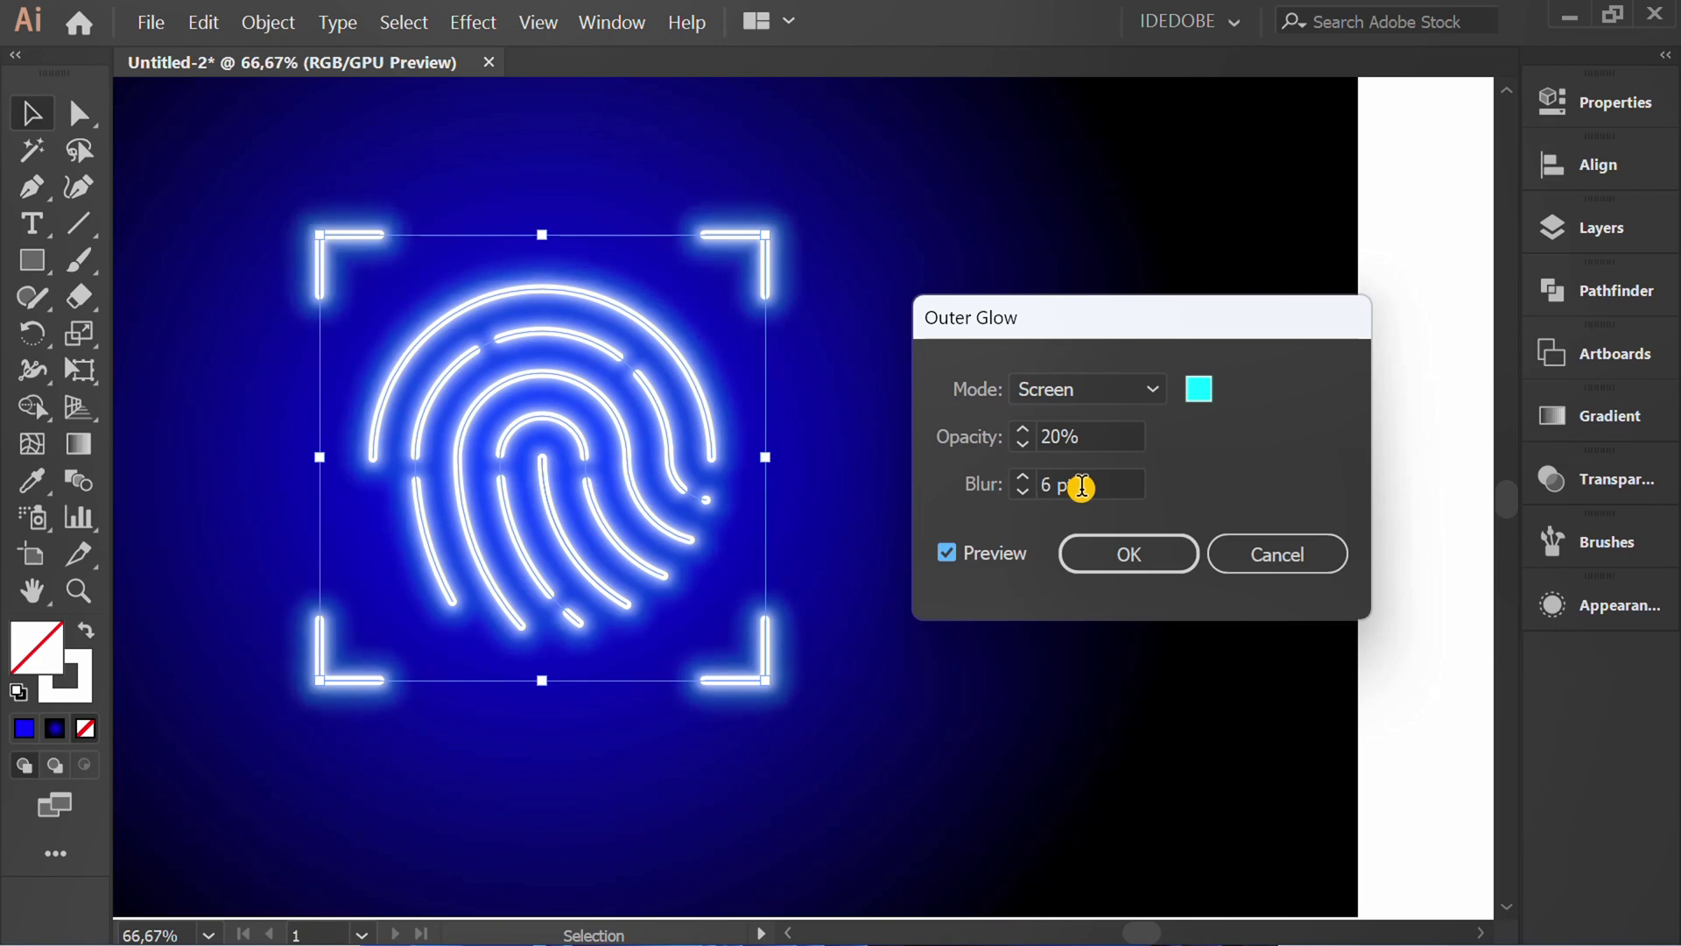
pyautogui.press('Up')
pyautogui.press('Up')
pyautogui.press('Up')
pyautogui.press('Up')
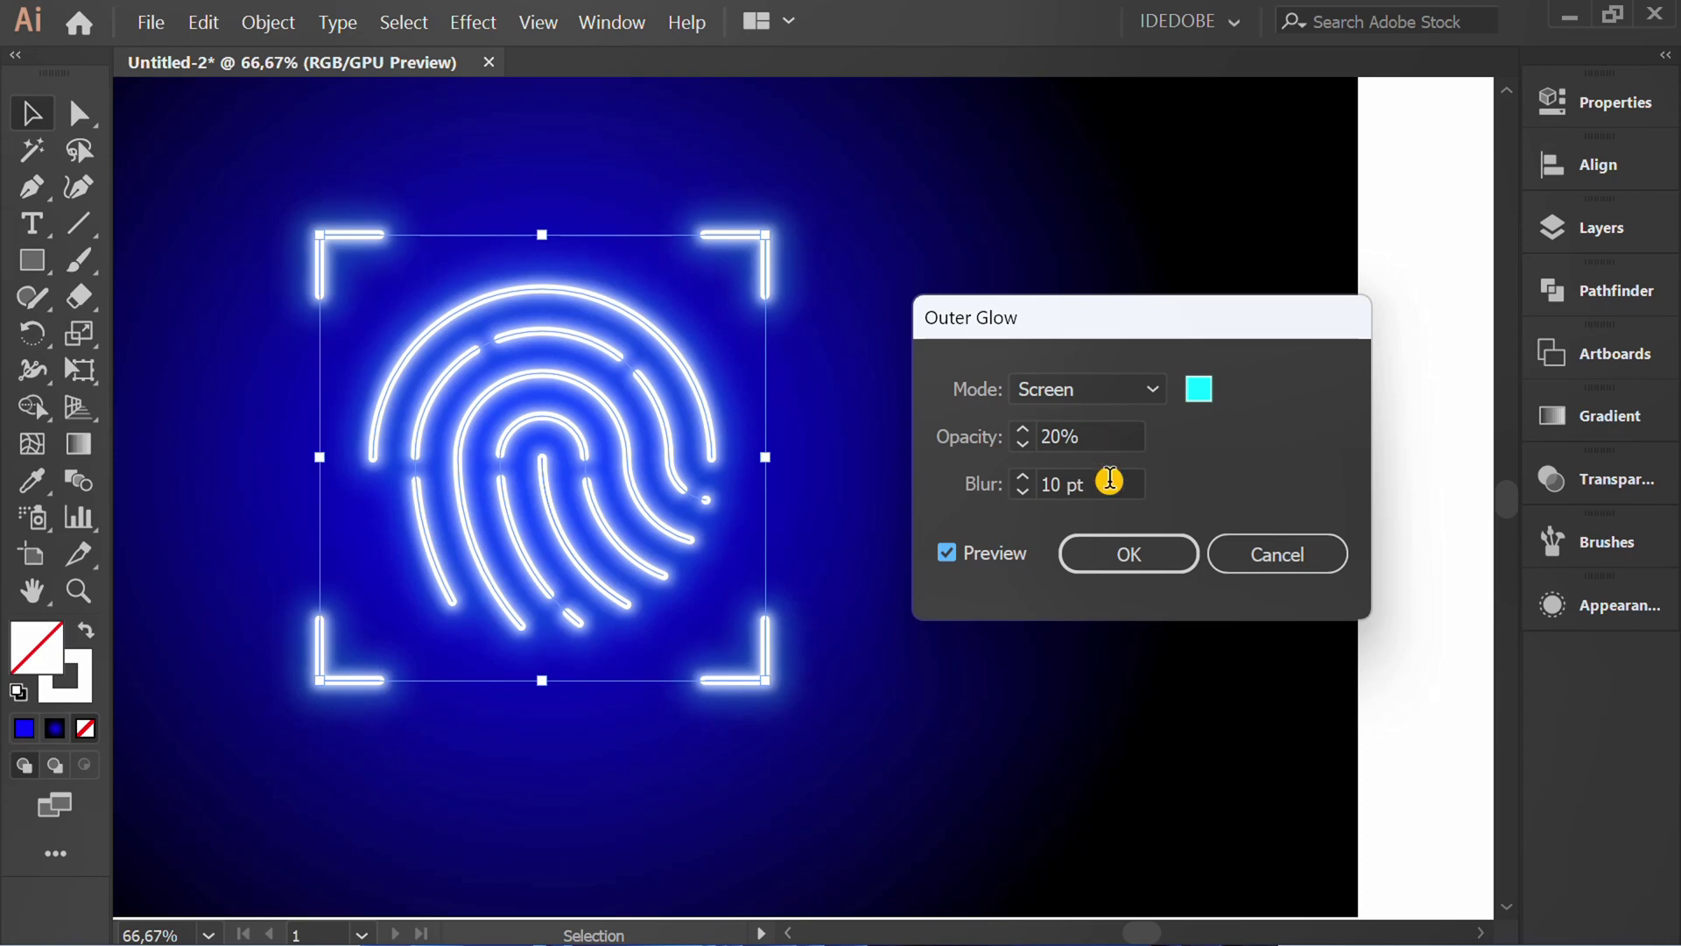
# Apply the cyan glow and zoom out to show the whole artboard
pyautogui.click(1131, 554)
pyautogui.hotkey('ctrl', '-')
pyautogui.hotkey('ctrl', '-')
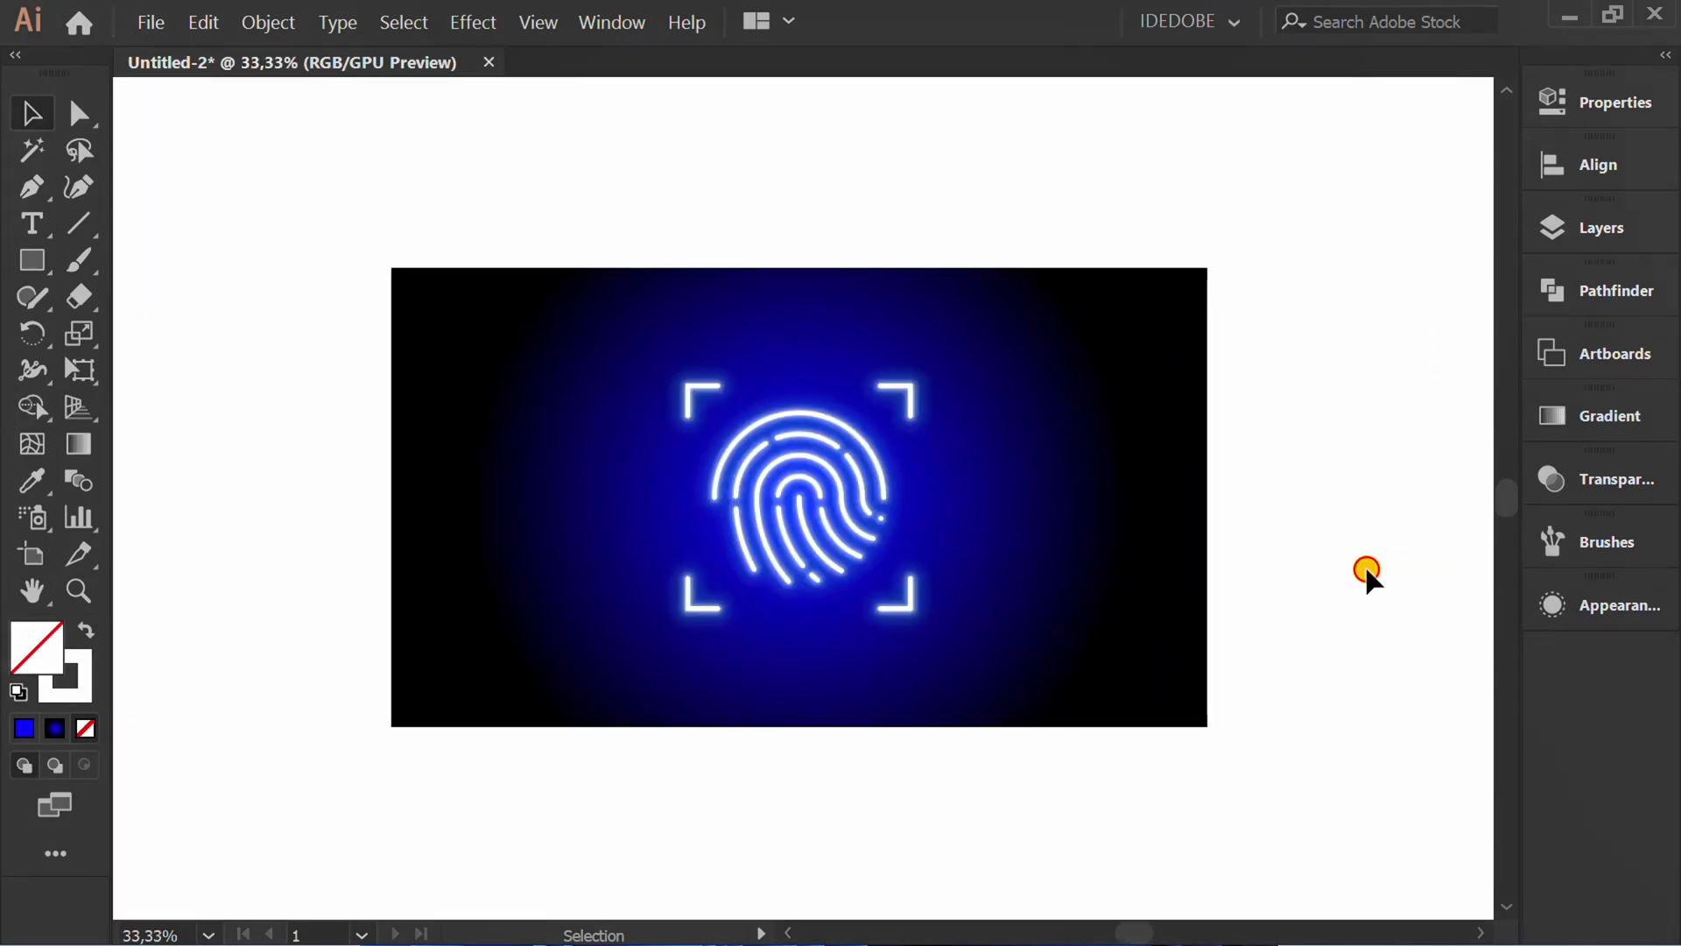